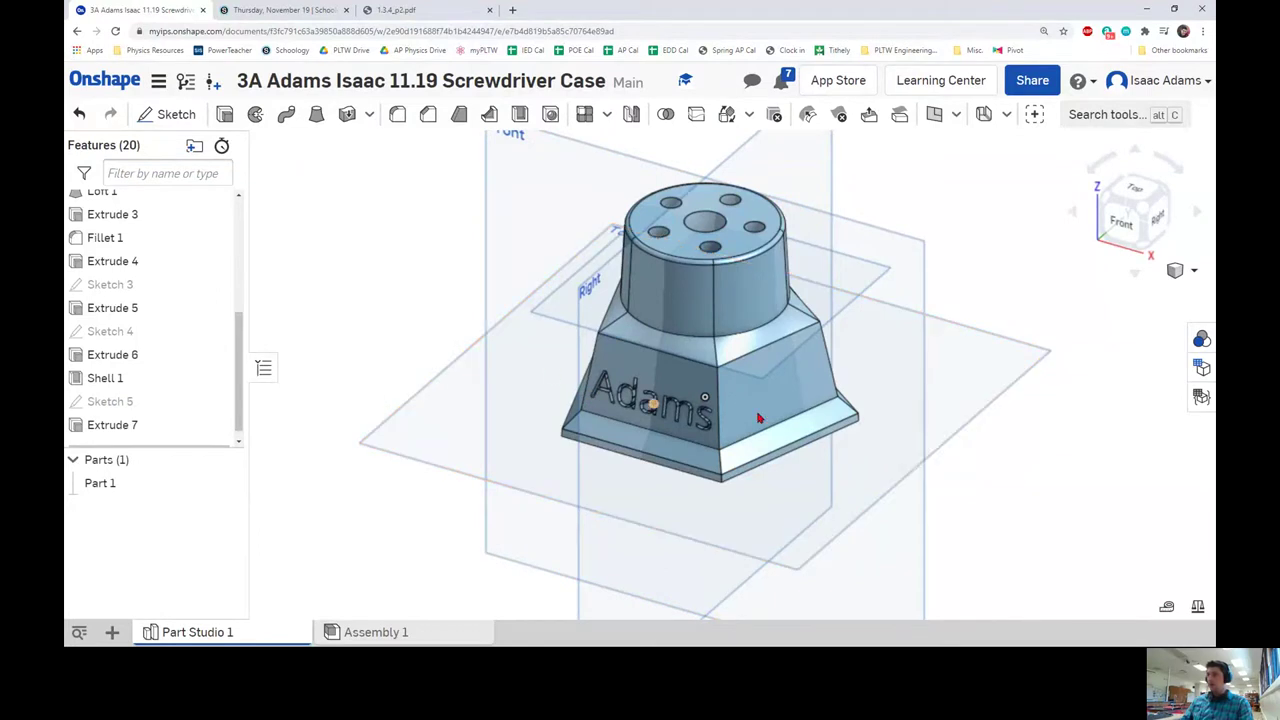
key("shift+1")
right_click_drag(970, 380, 929, 403)
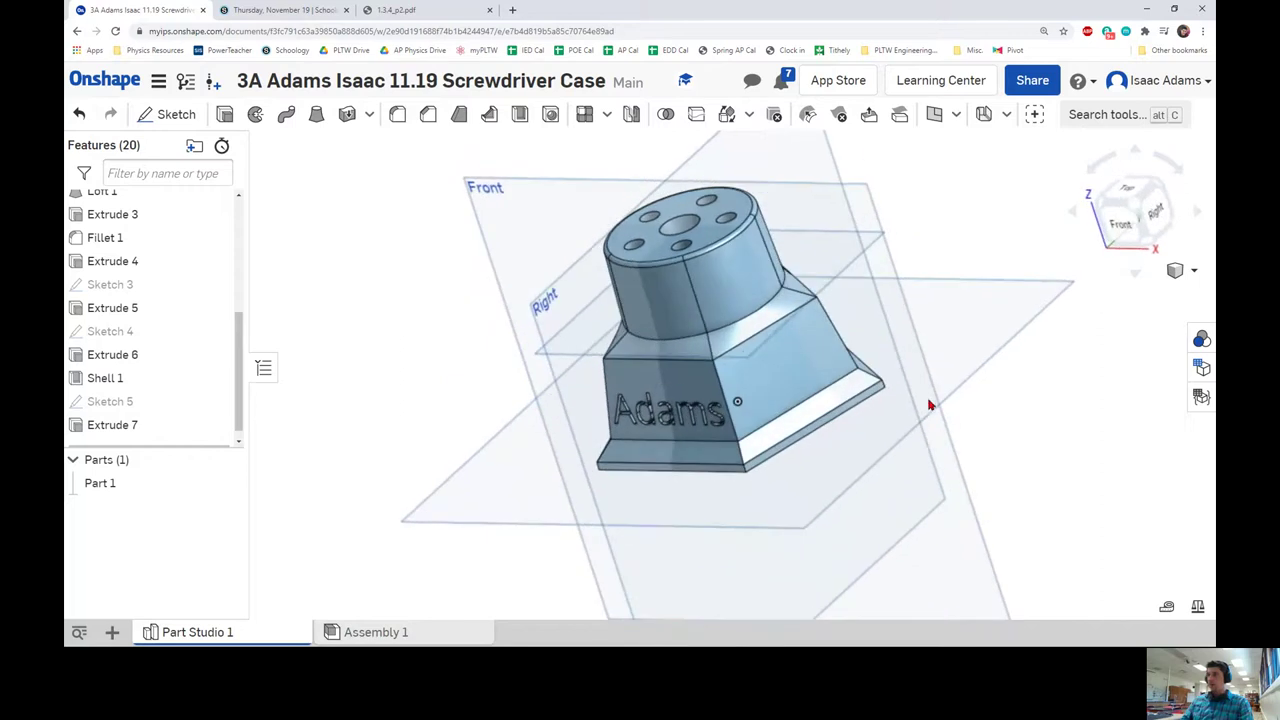
- Switch to Schoology and open the Day 34 Screwdriver Case assignment and its attached DL Activity 1.3.4 Case Models slide deck
left_click(298, 10)
scroll(626, 414, "down", 2)
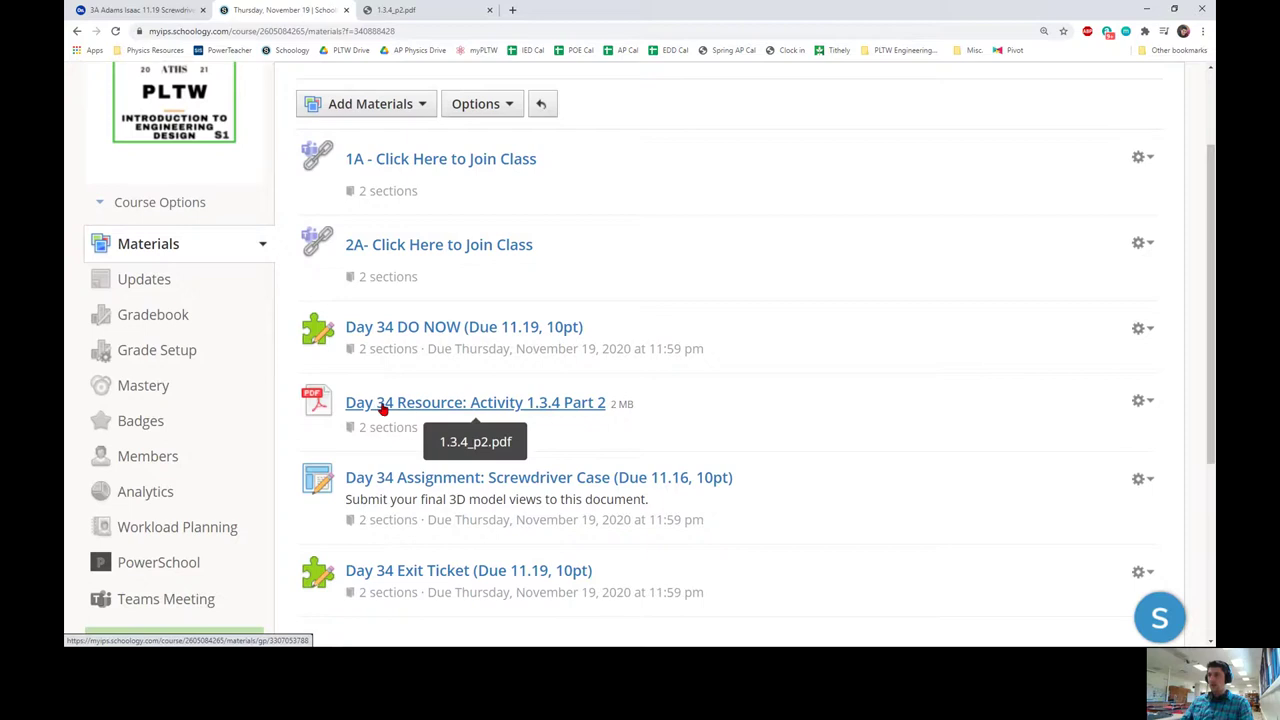
left_click(517, 478)
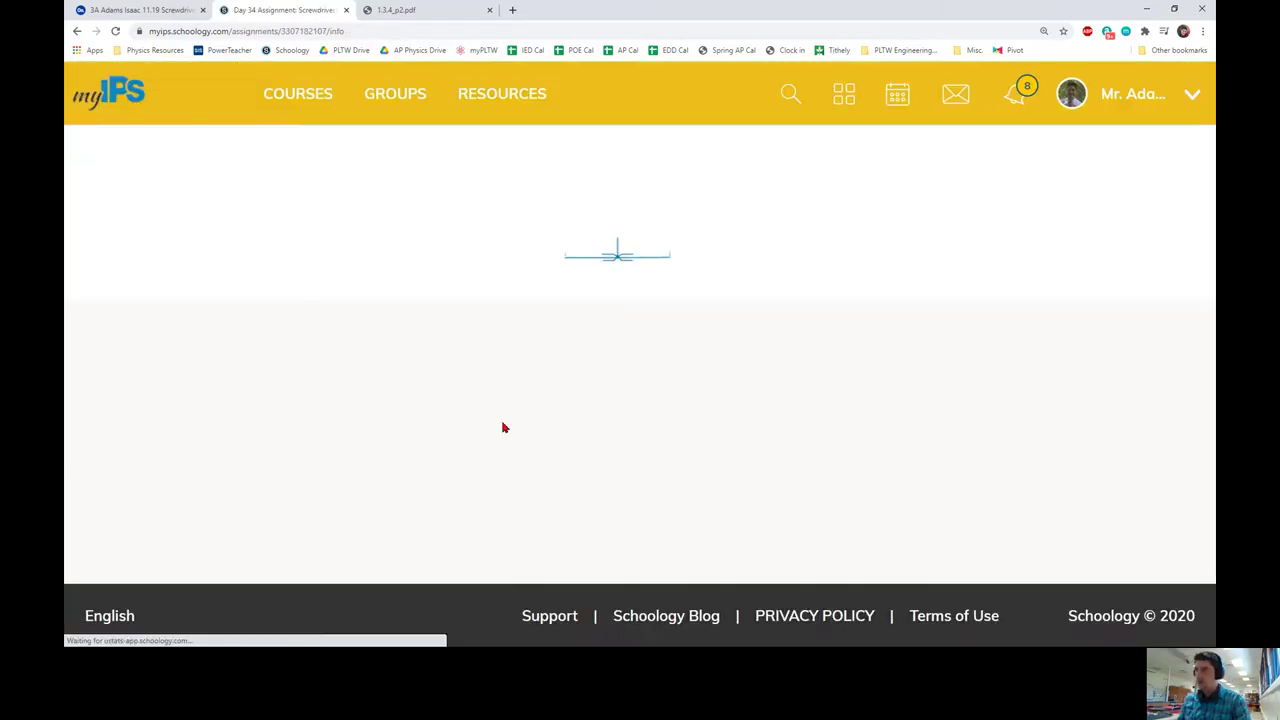
scroll(509, 380, "down", 1)
scroll(430, 354, "up", 1)
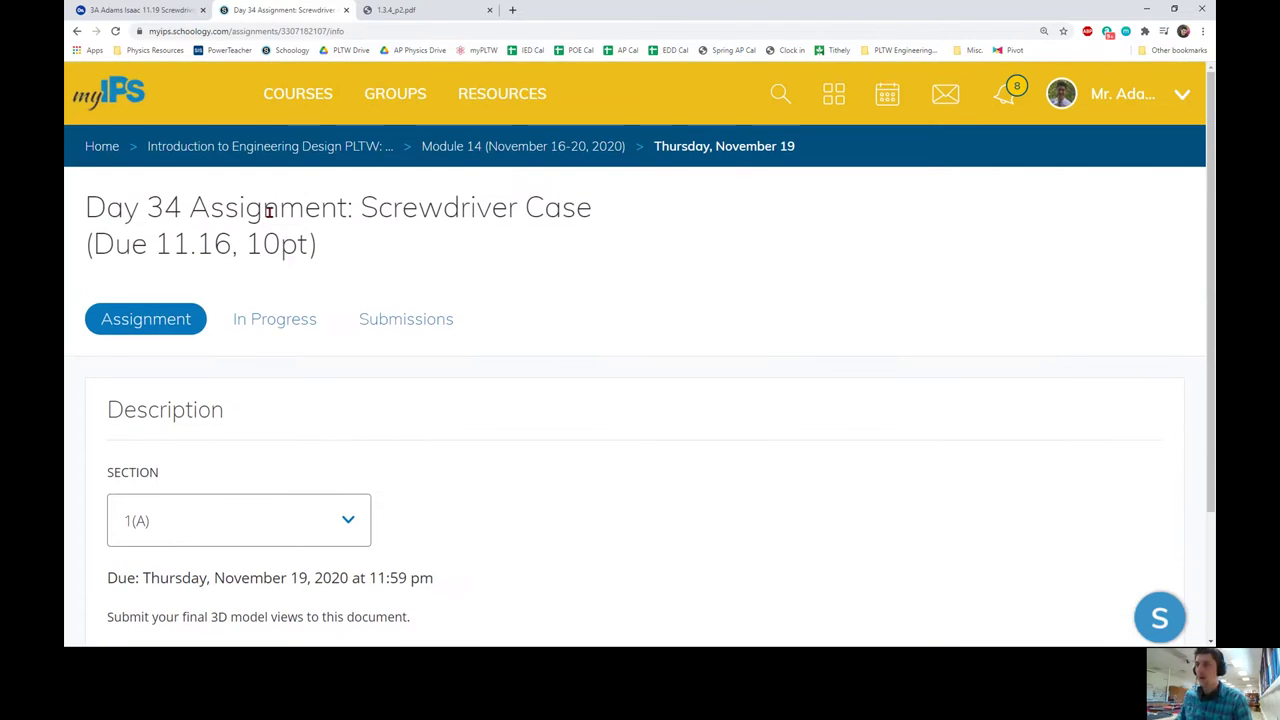
scroll(317, 551, "down", 2)
left_click(298, 515)
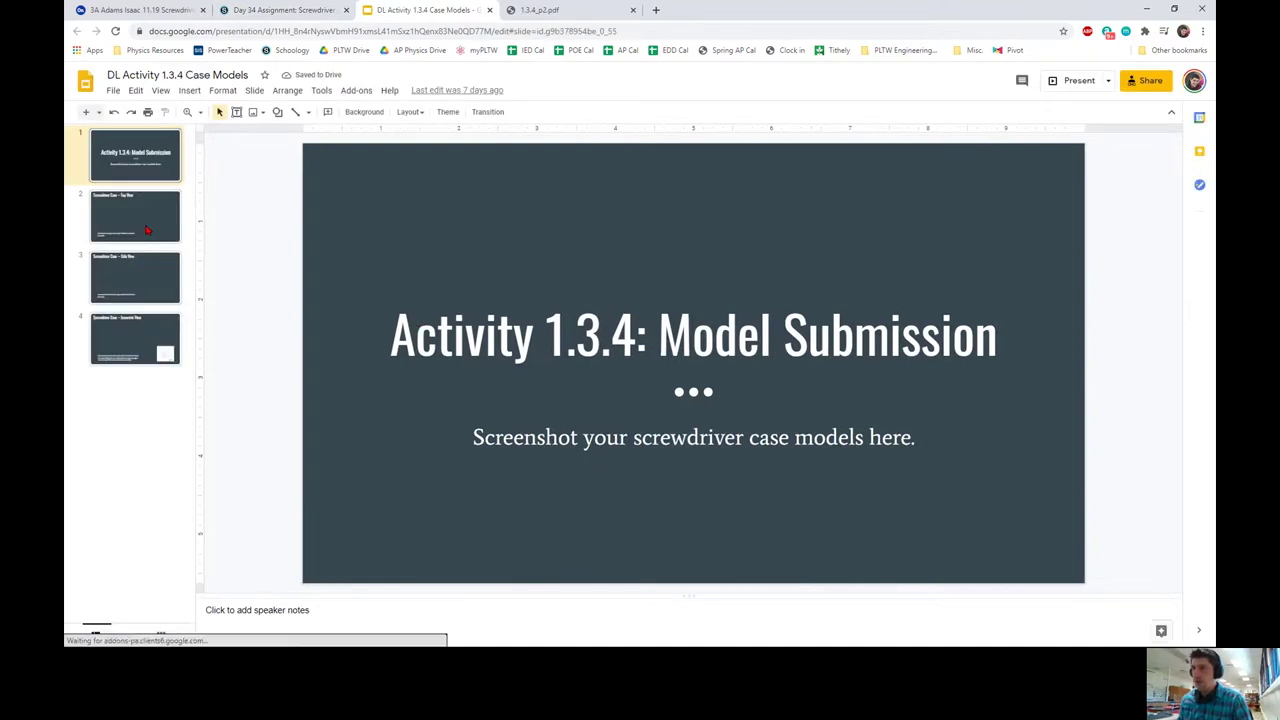
- Look through the submission slides for the top, side and isometric views and return to the title slide
left_click(146, 230)
left_click(155, 291)
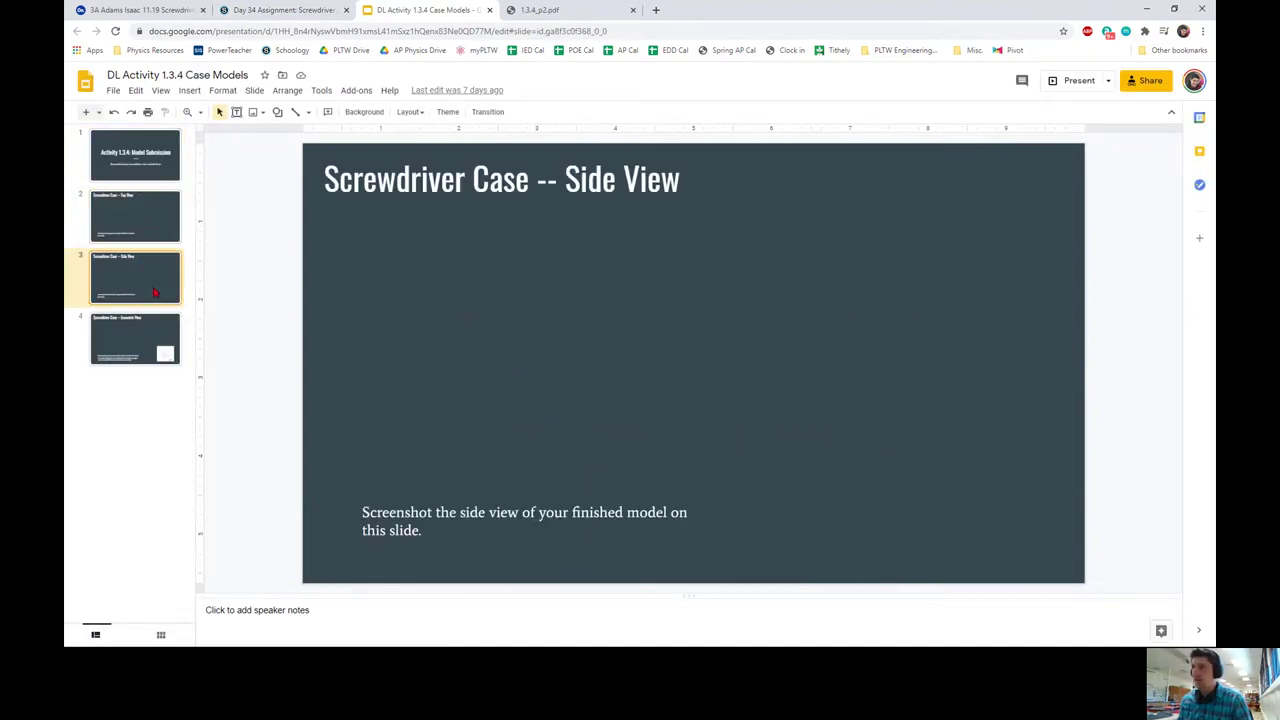
left_click(150, 345)
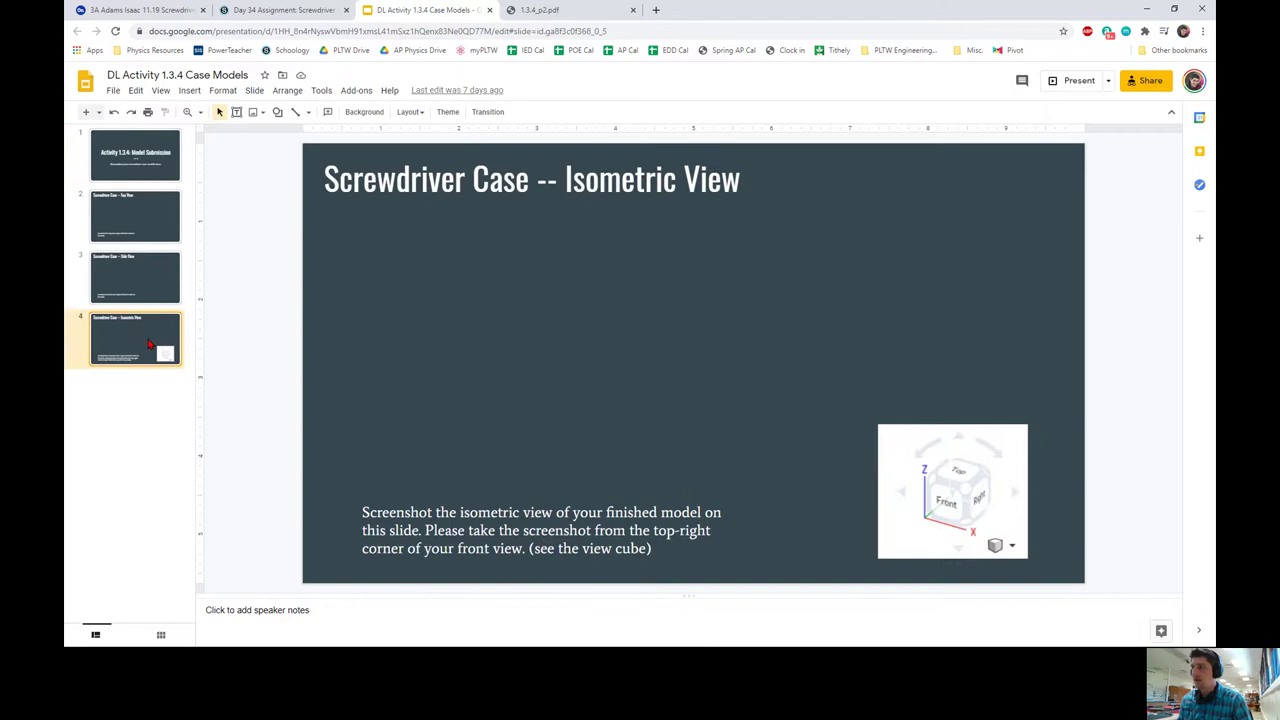
left_click(165, 152)
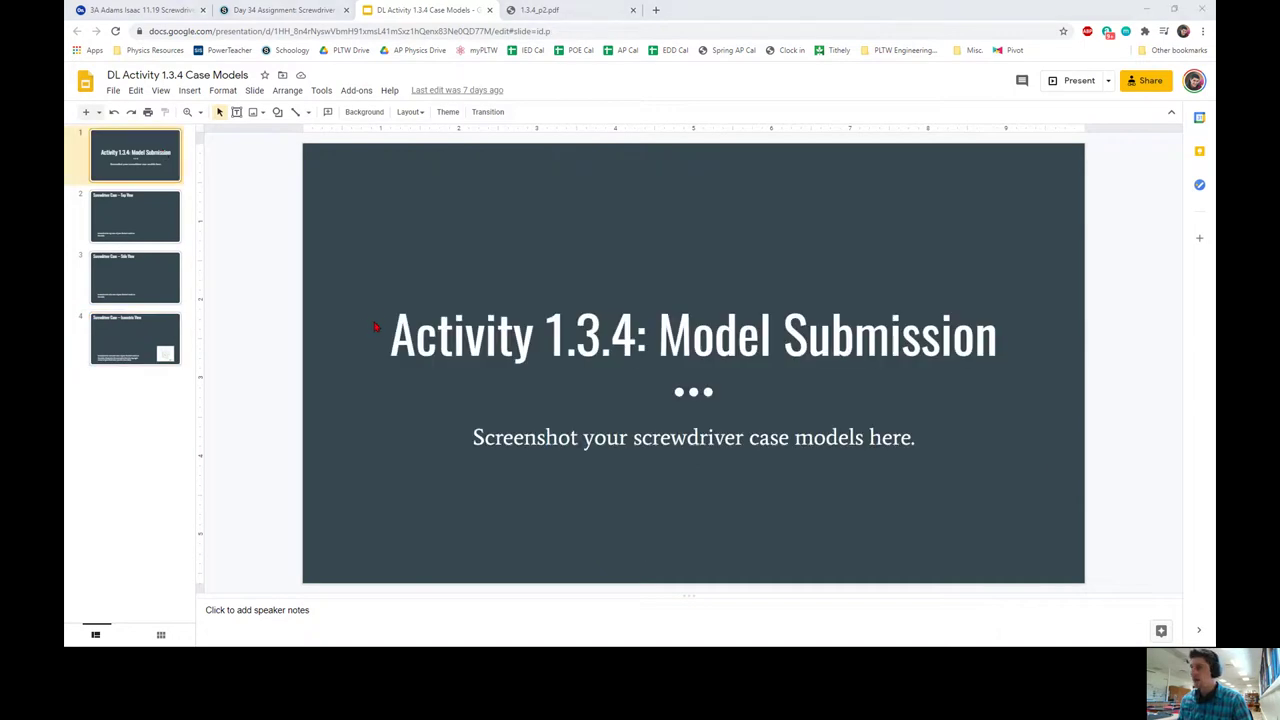
- Return to the Thursday, November 19 course materials in Schoology and locate the Activity 1.3.4 Part 2 resource
left_click(282, 10)
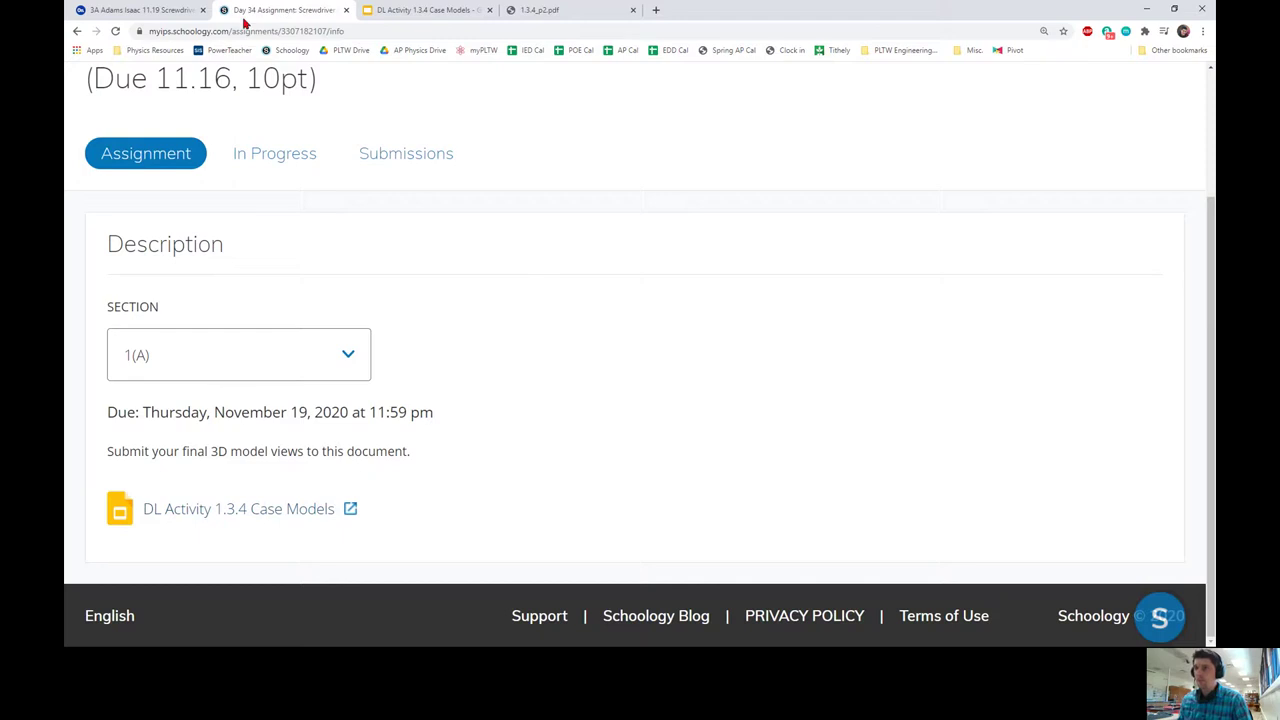
scroll(510, 277, "up", 3)
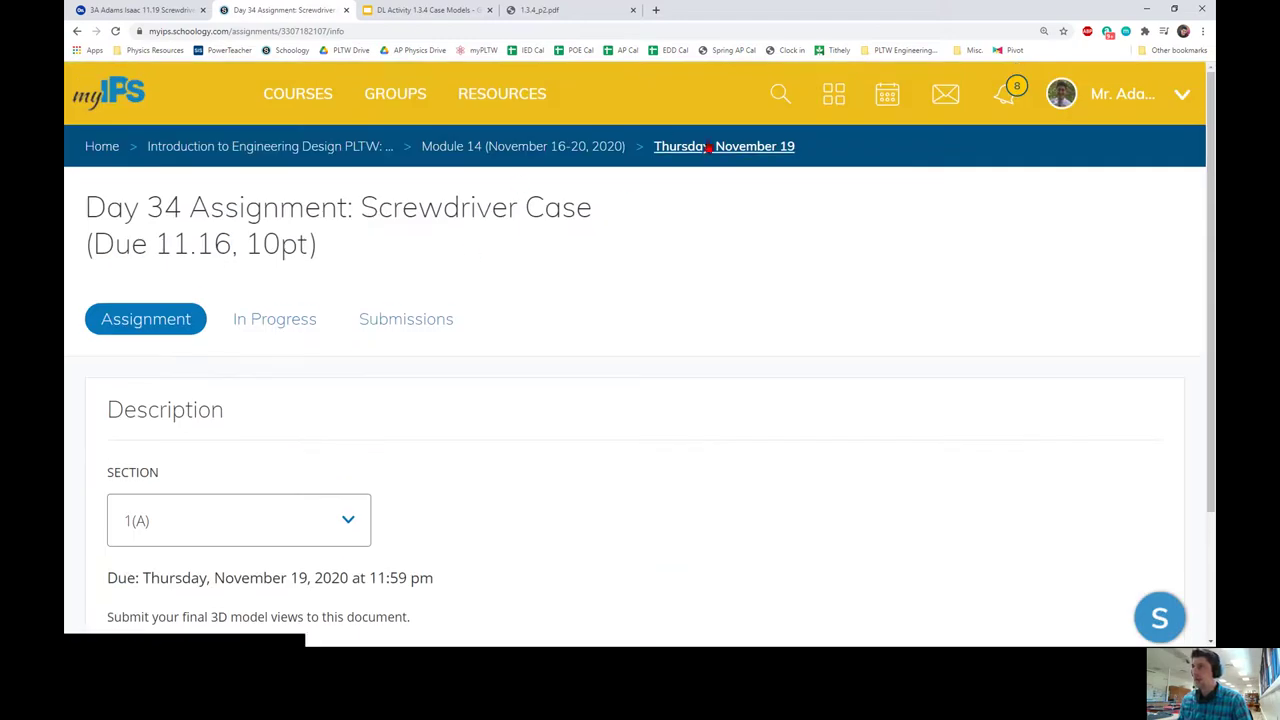
scroll(474, 323, "down", 3)
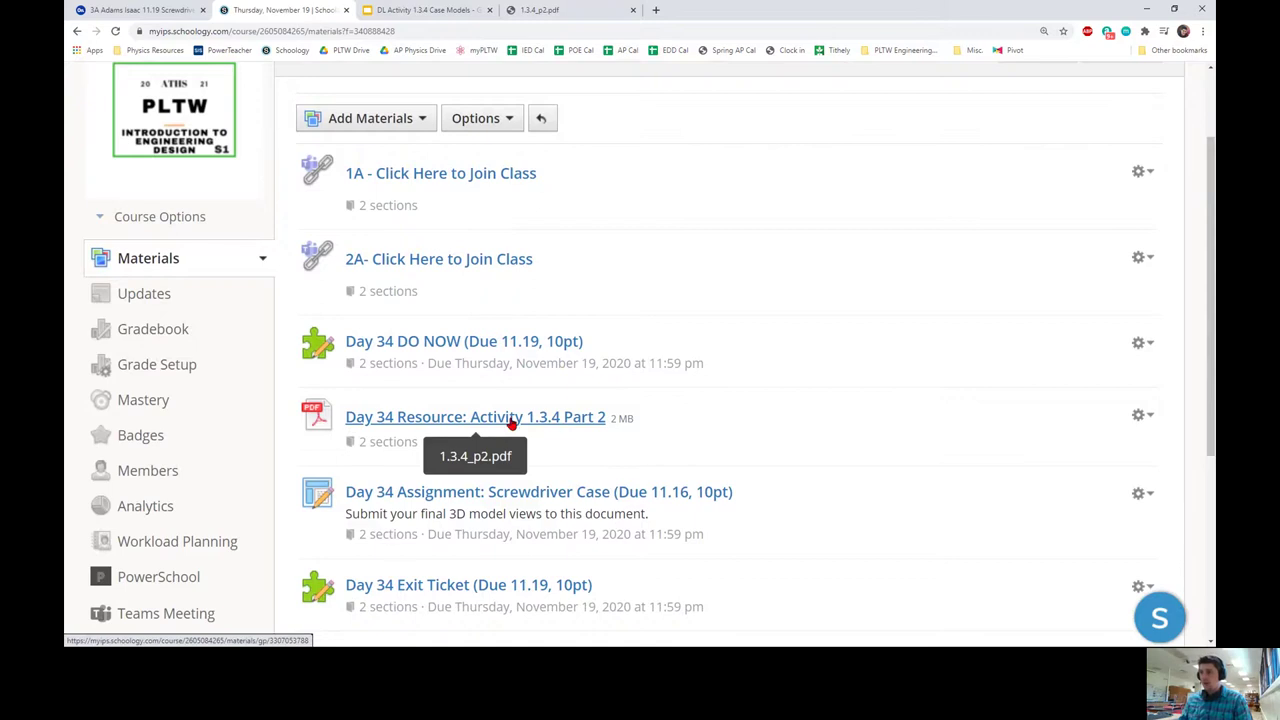
- Read the 1.3.4_p2.pdf instructions from the introduction through step 16 on building two tapered extrusions
left_click(545, 10)
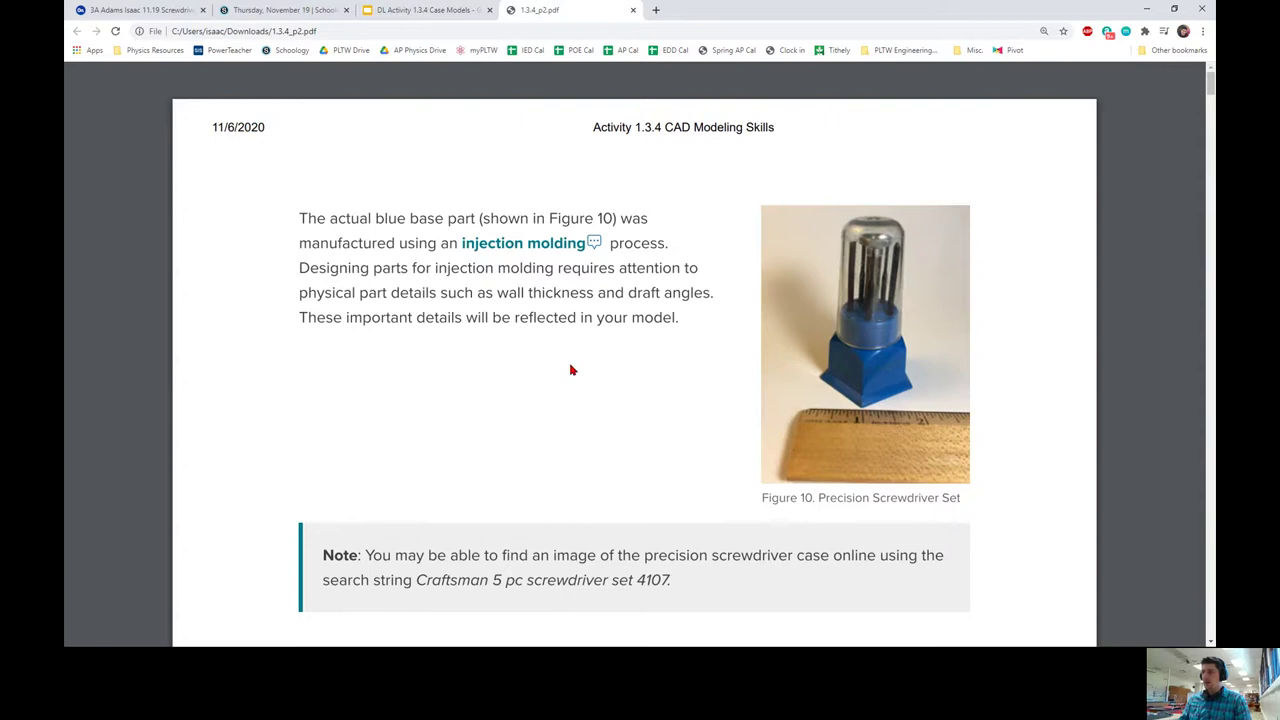
scroll(580, 386, "down", 2)
scroll(576, 383, "down", 1)
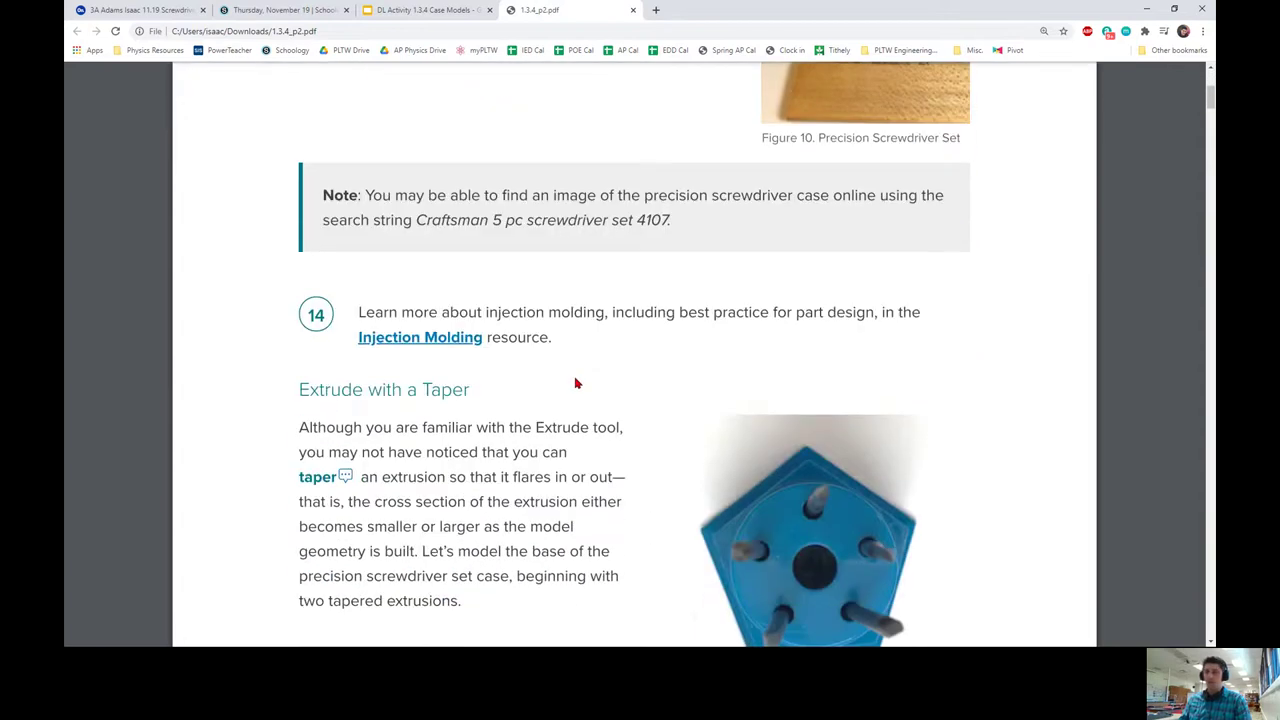
scroll(576, 383, "down", 1)
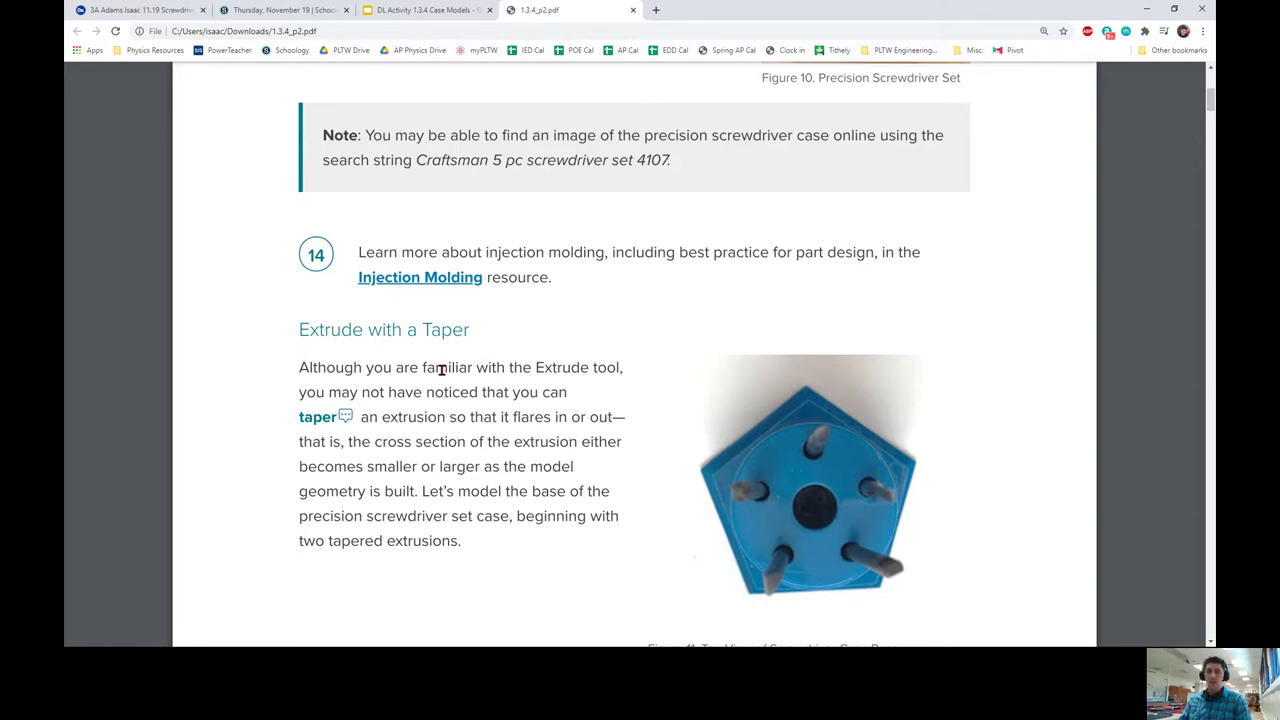
scroll(441, 369, "down", 1)
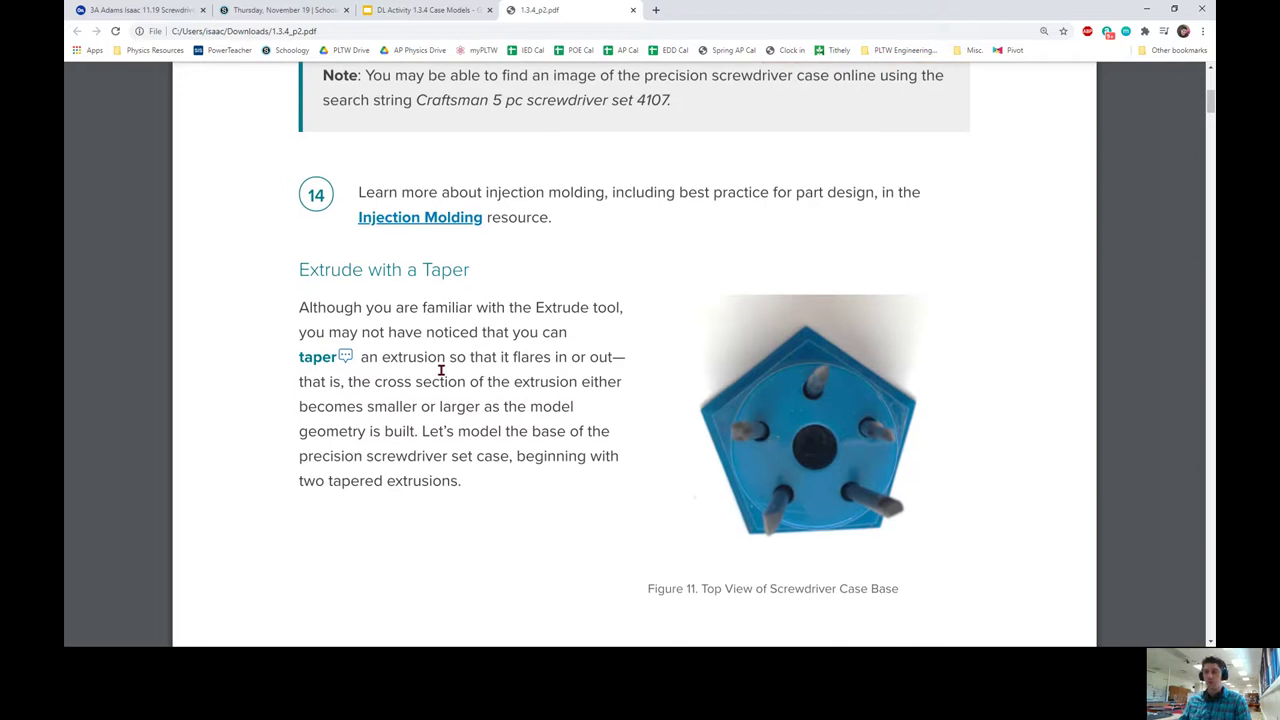
scroll(441, 369, "down", 5)
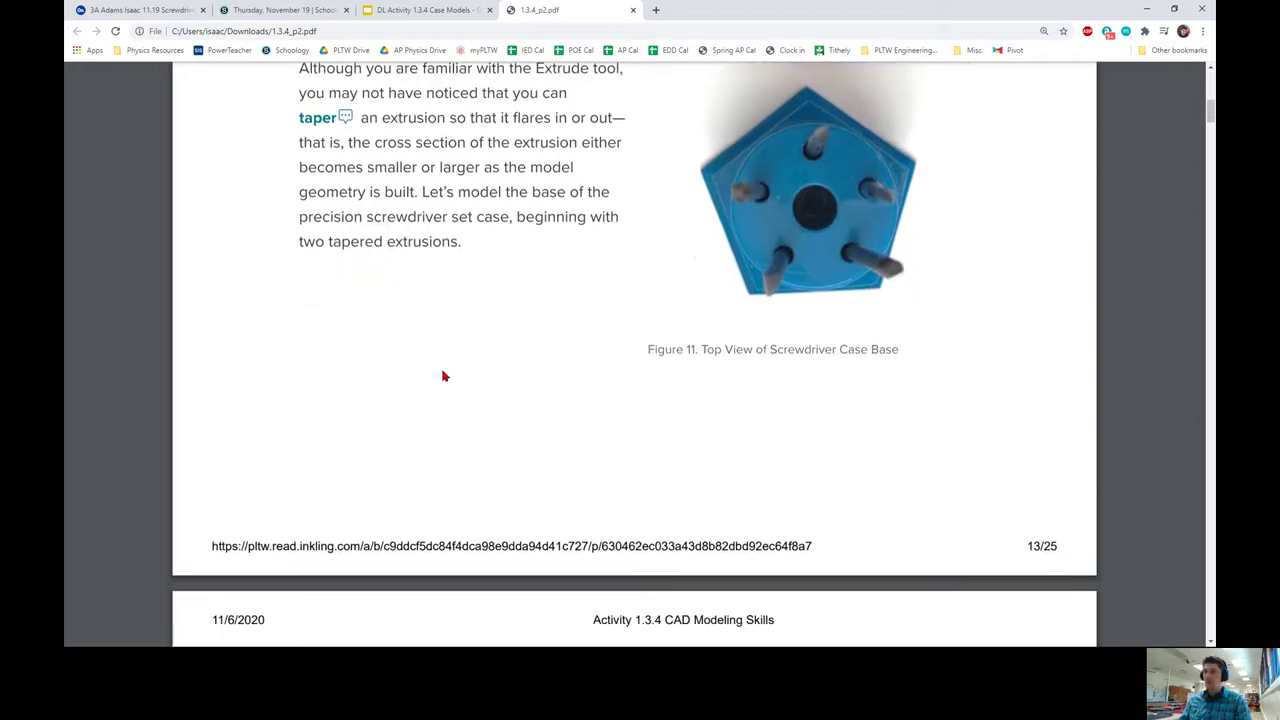
scroll(441, 369, "up", 3)
scroll(443, 370, "down", 8)
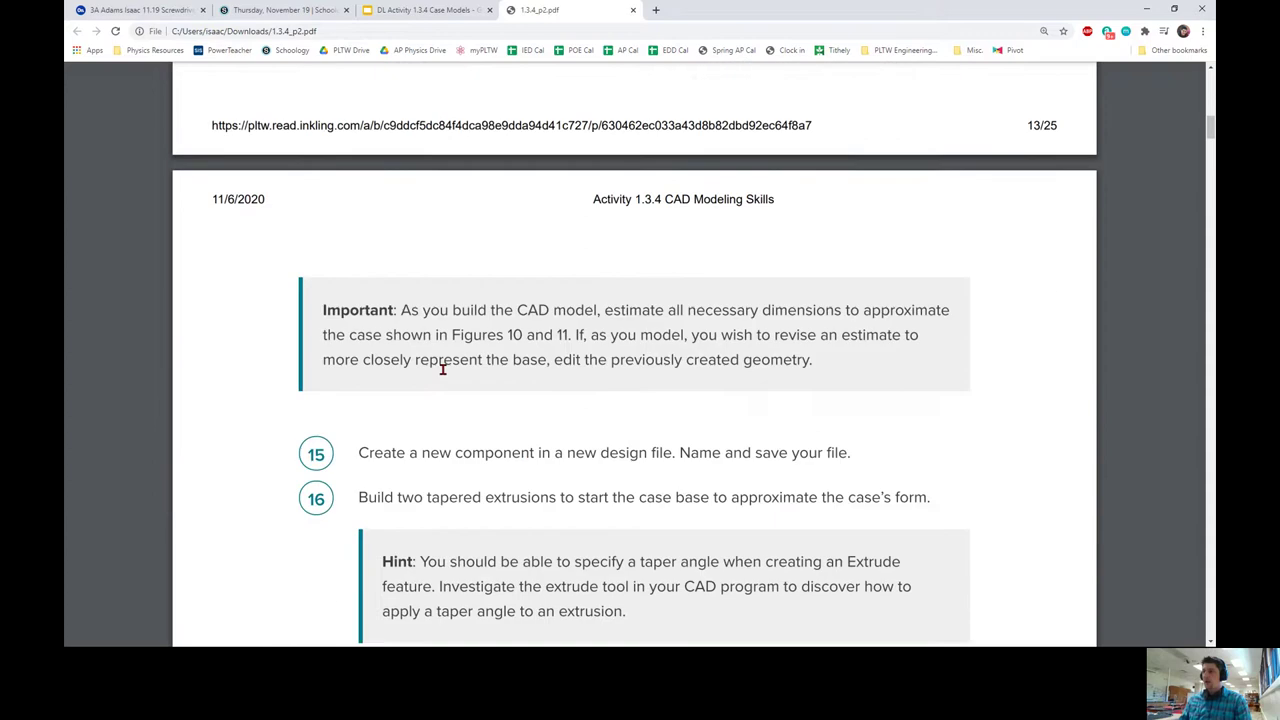
scroll(455, 358, "down", 2)
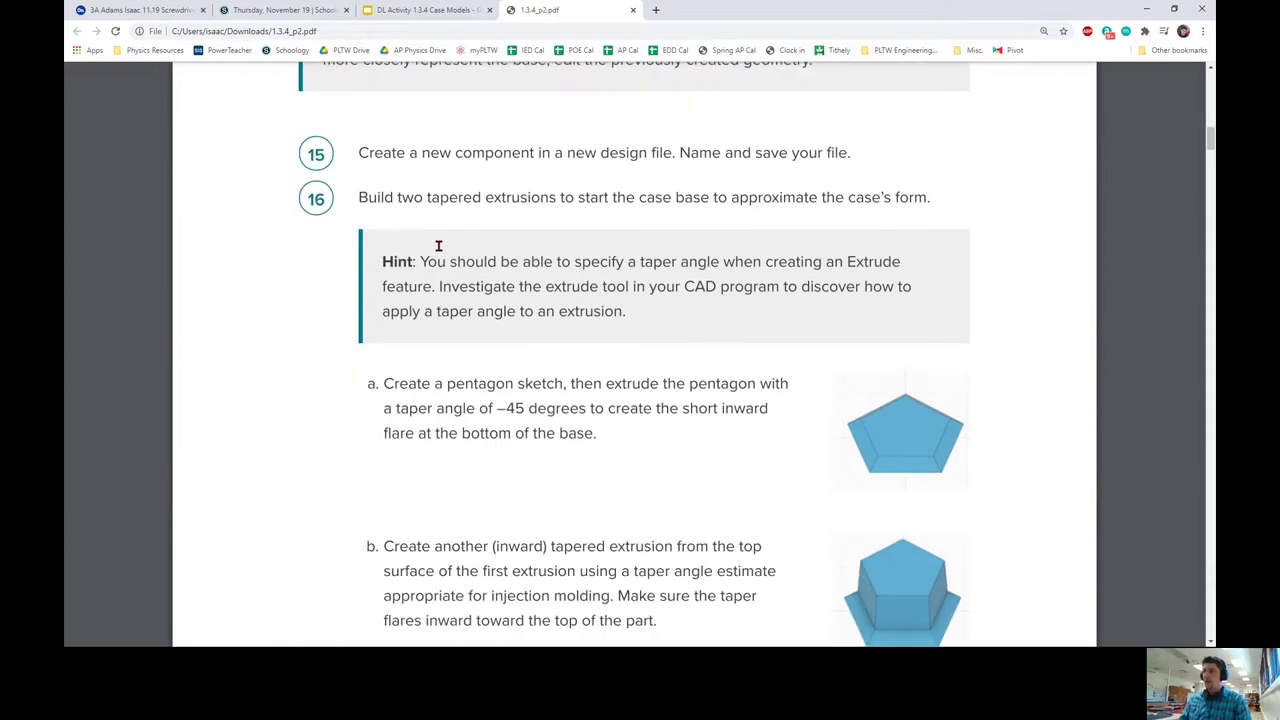
- Switch to the Onshape screwdriver case document and add a new Part Studio
left_click(135, 10)
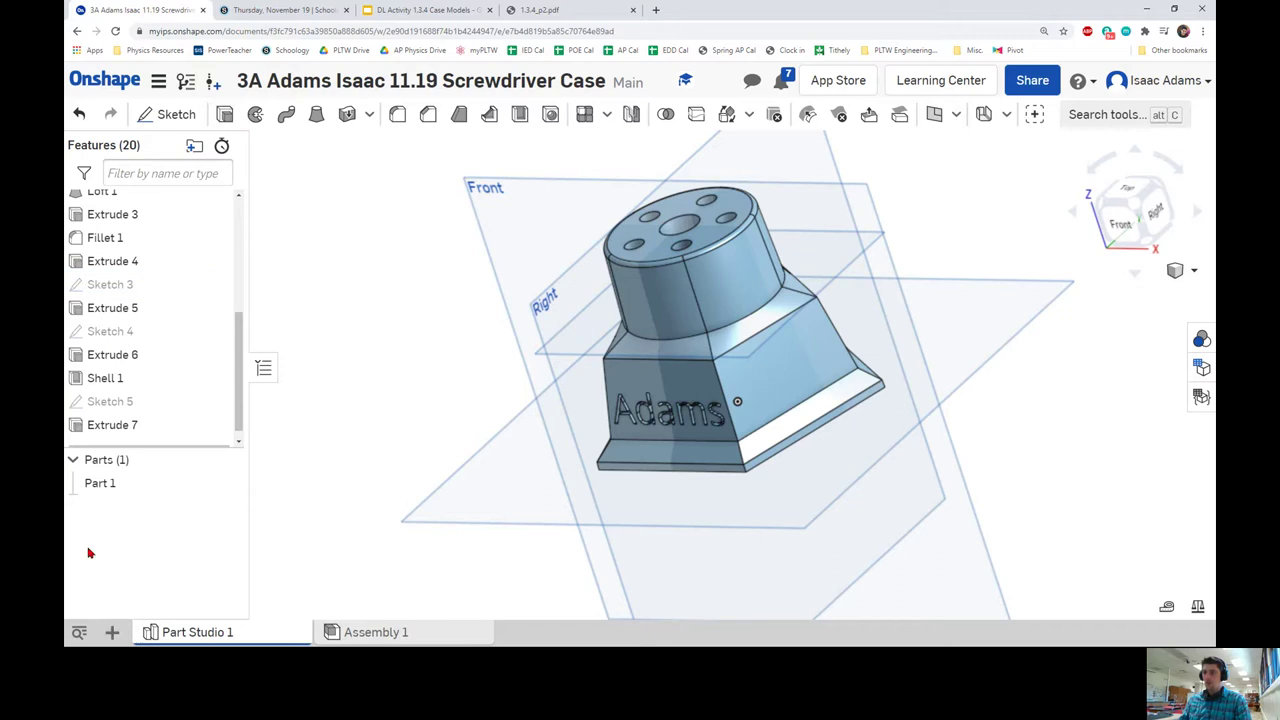
left_click(112, 632)
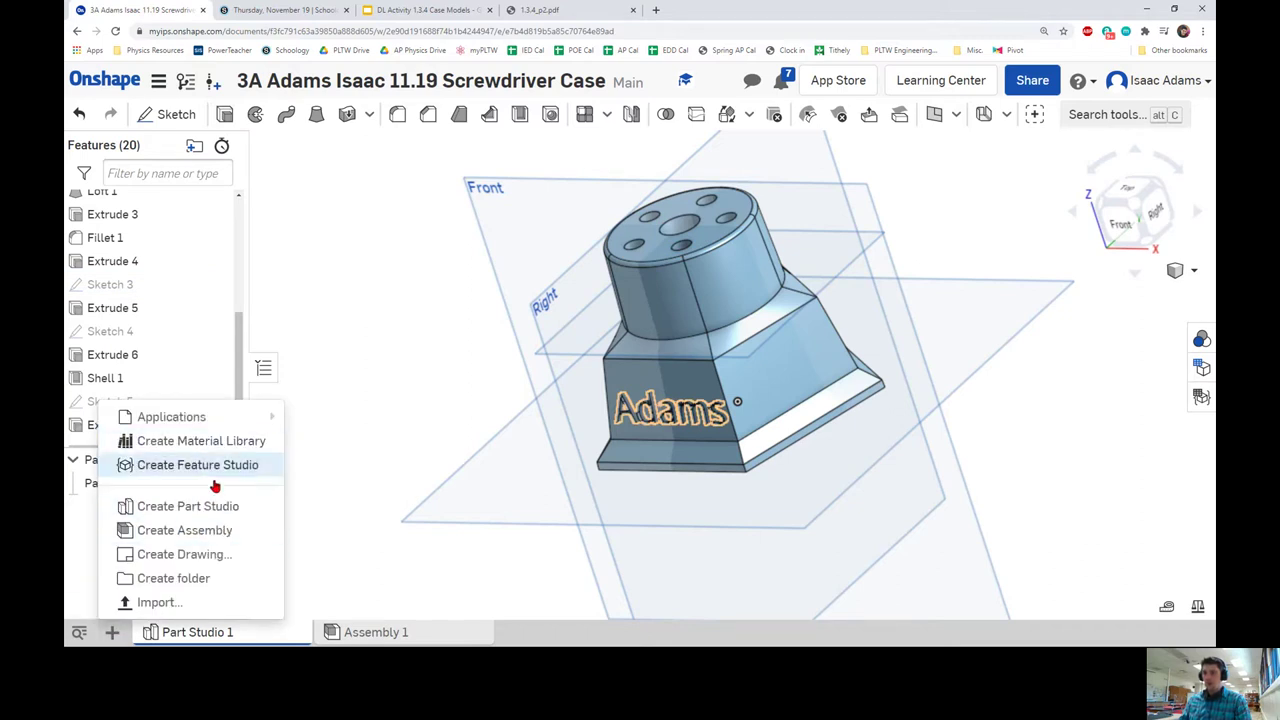
left_click(188, 506)
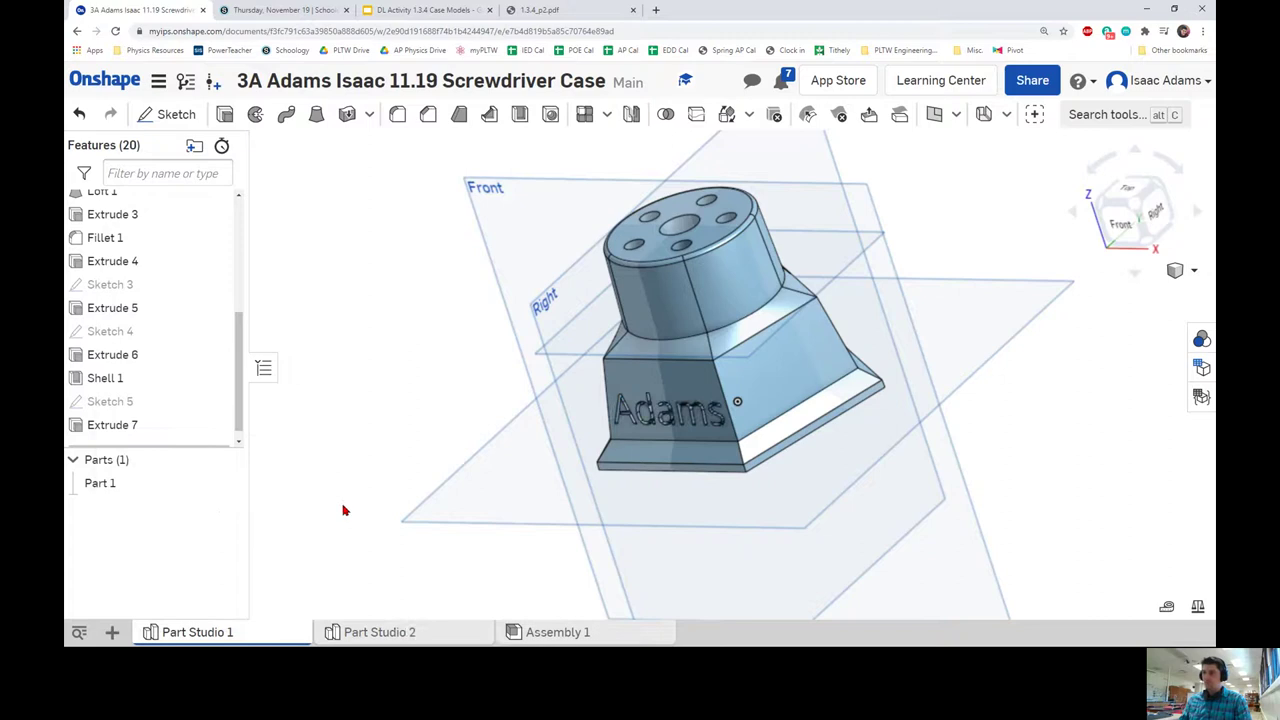
left_click(125, 80)
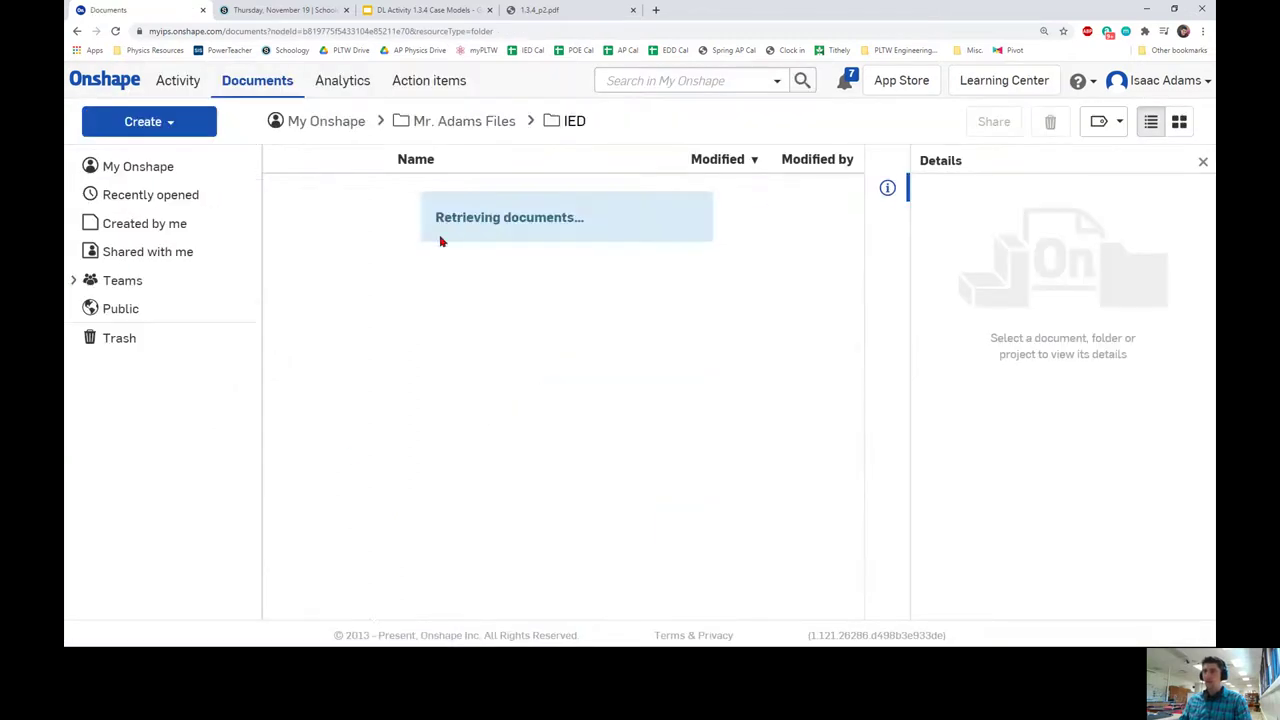
left_click(193, 128)
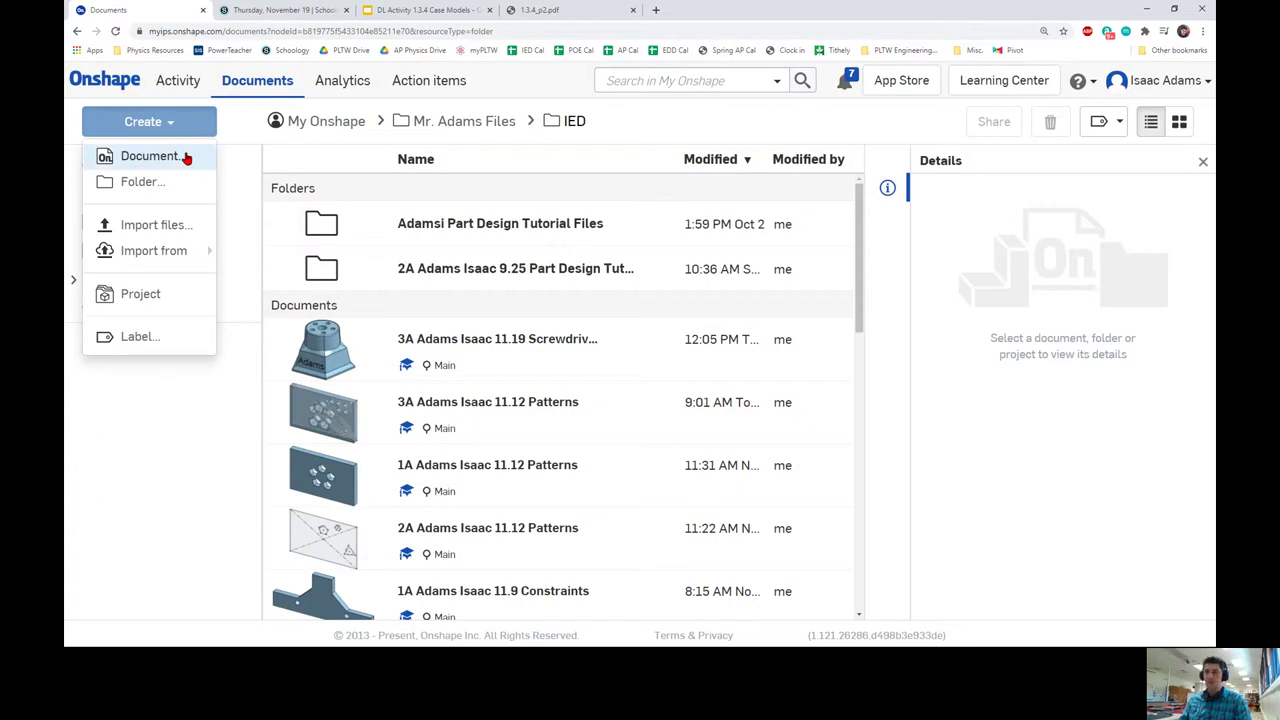
left_click(186, 157)
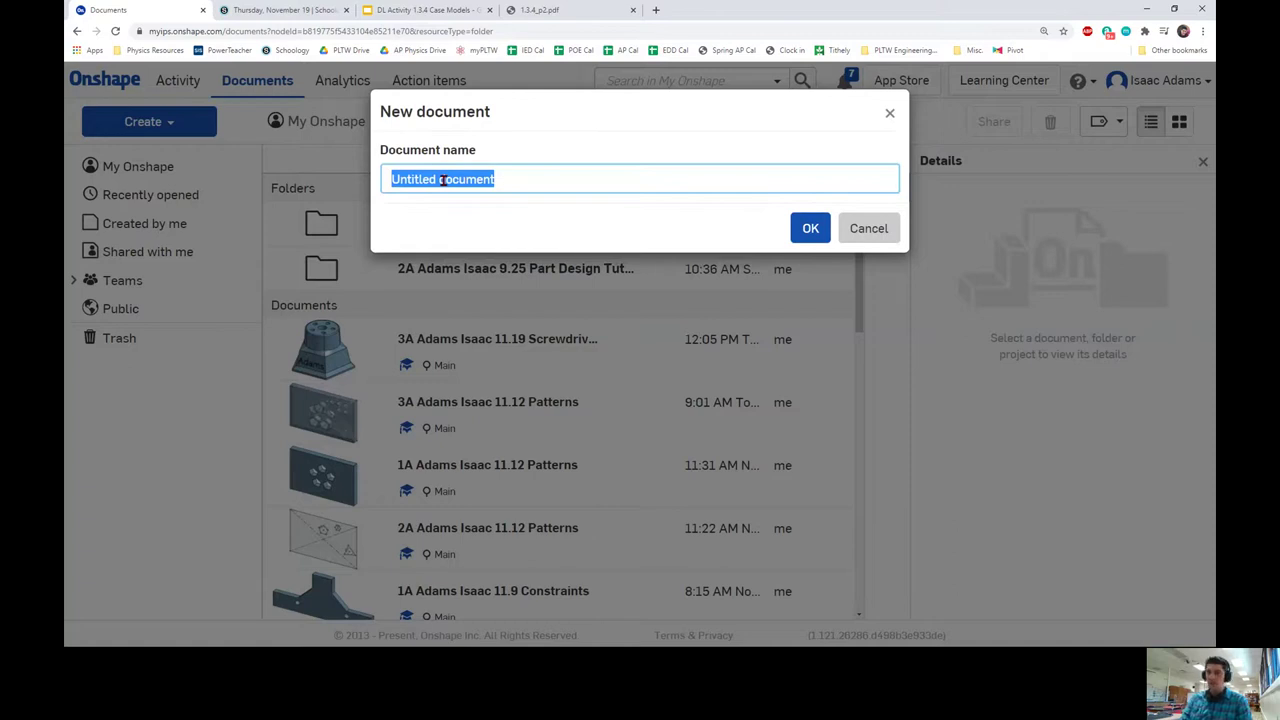
type("1A")
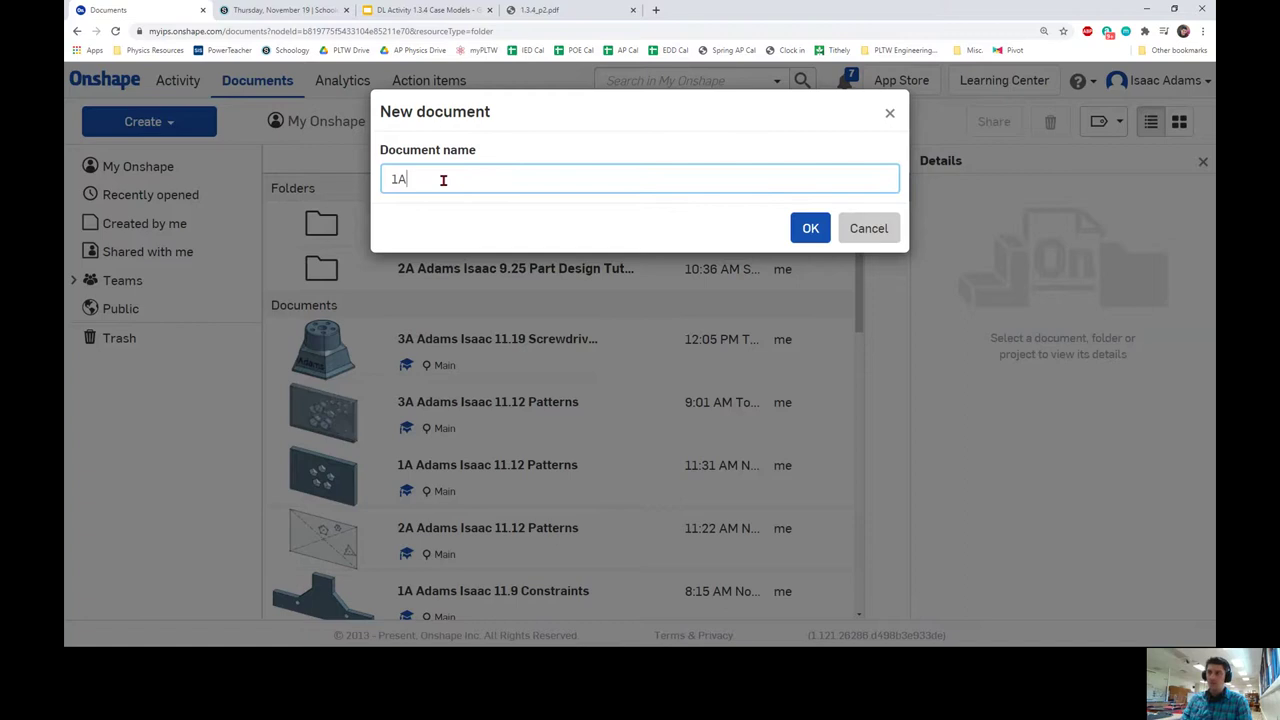
key("BackSpace")
key("BackSpace")
type("2")
type("A")
key("BackSpace")
key("BackSpace")
type("1A Last First")
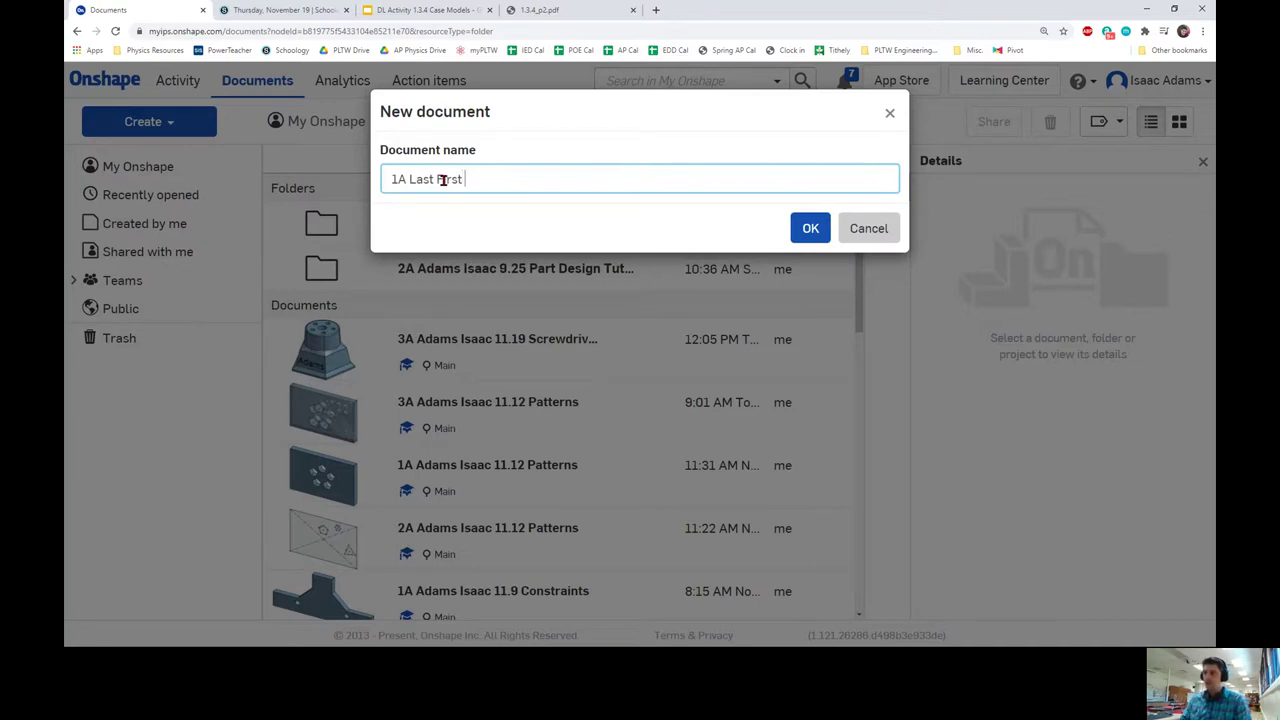
type(" 11.19")
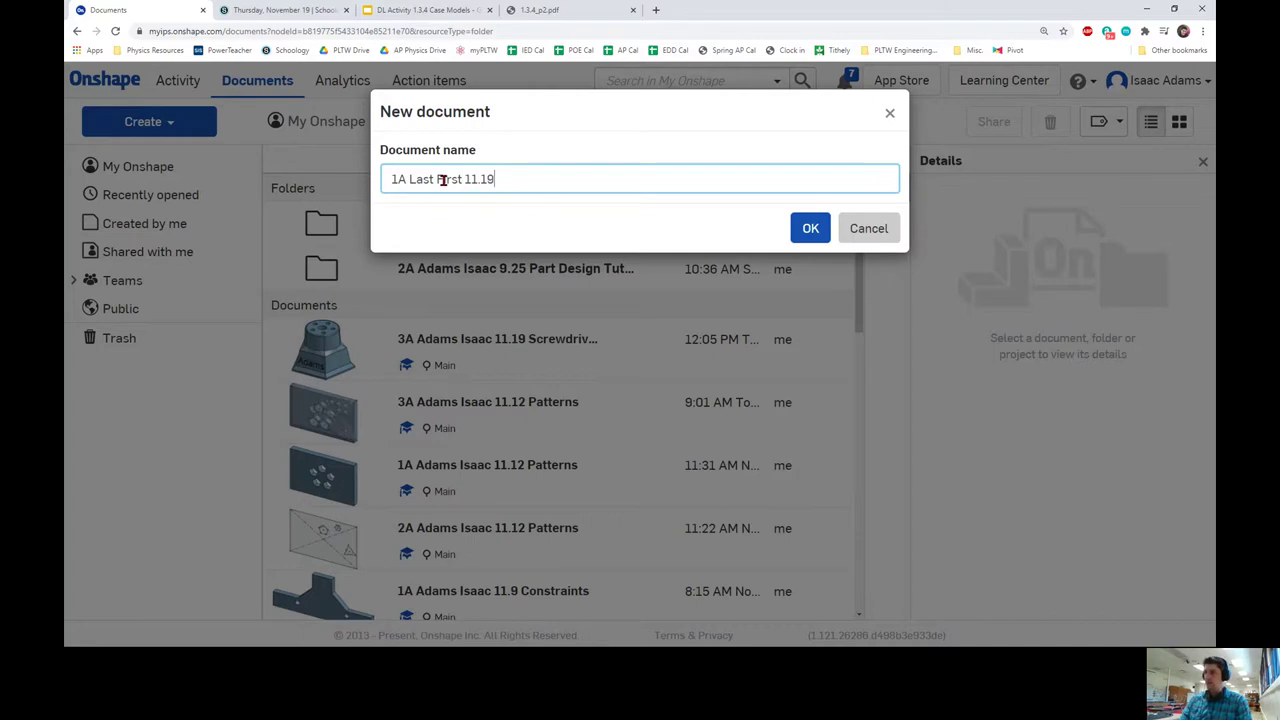
type(" Screwdruver")
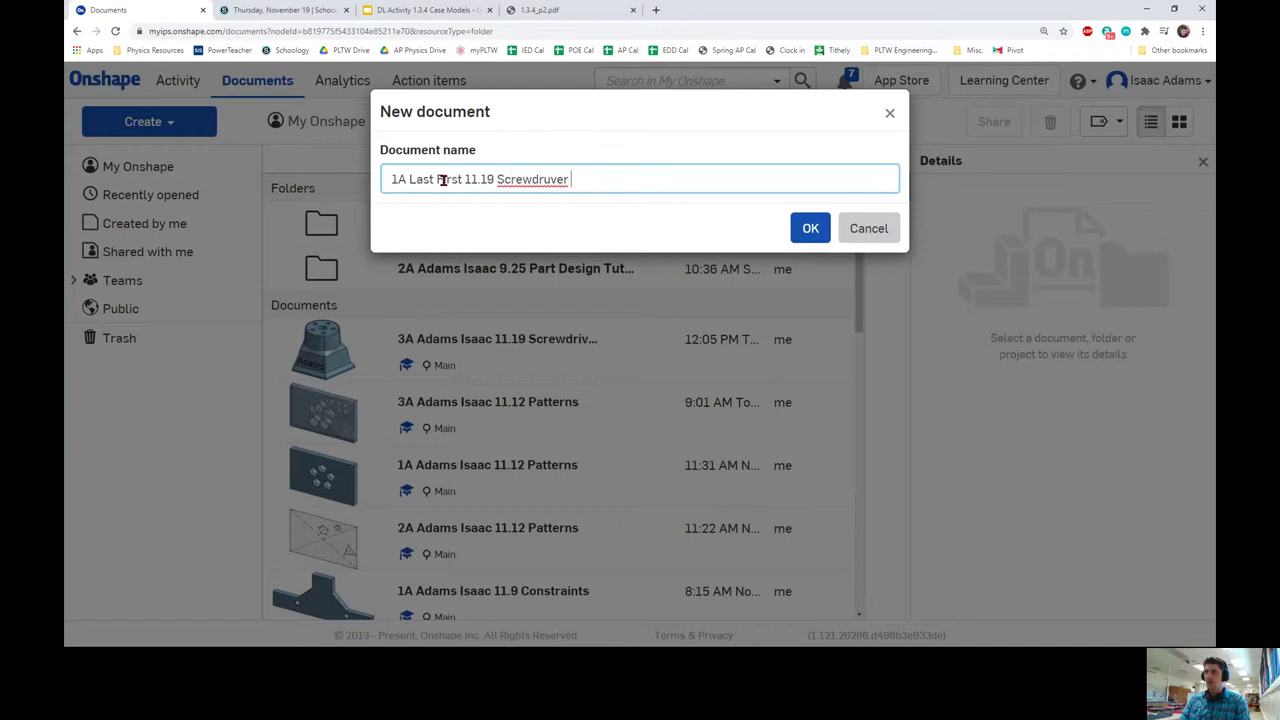
key("BackSpace")
key("BackSpace")
key("BackSpace")
key("BackSpace")
key("BackSpace")
type("iver Case")
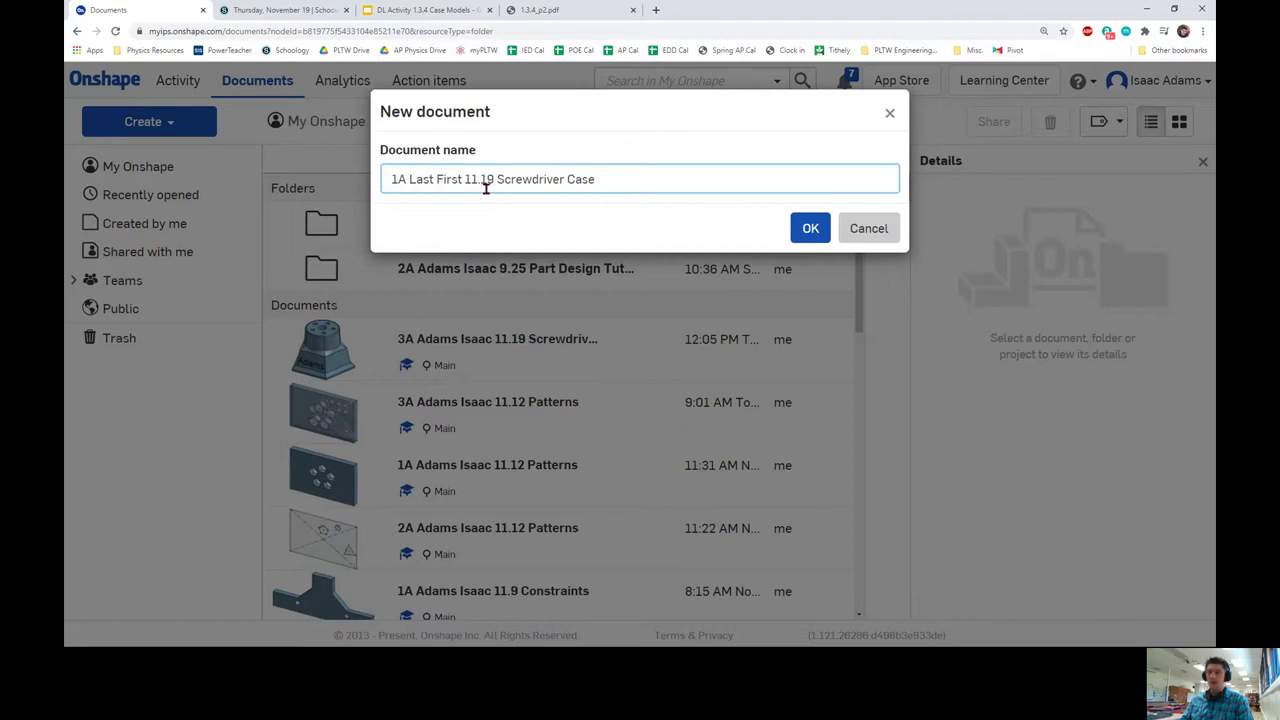
left_click(865, 229)
- Open the existing 11.19 Screwdriver Case document and display the empty Part Studio 2
left_click(517, 340)
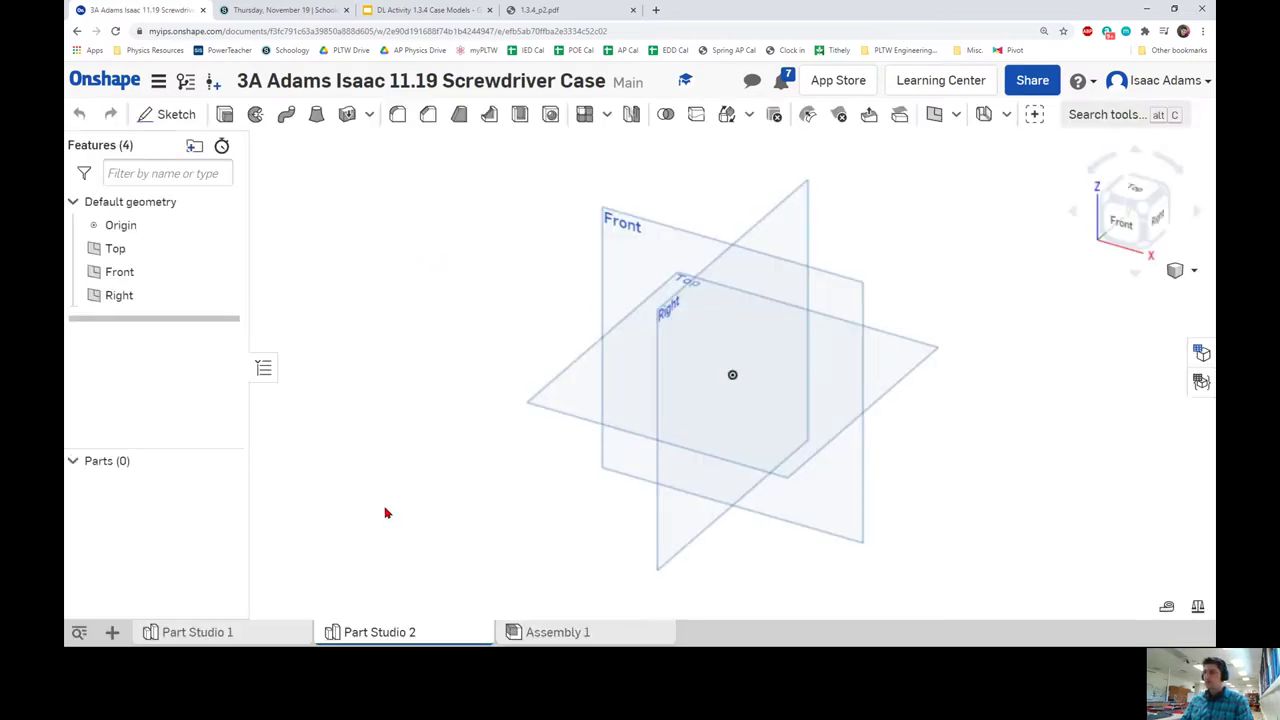
left_click(205, 632)
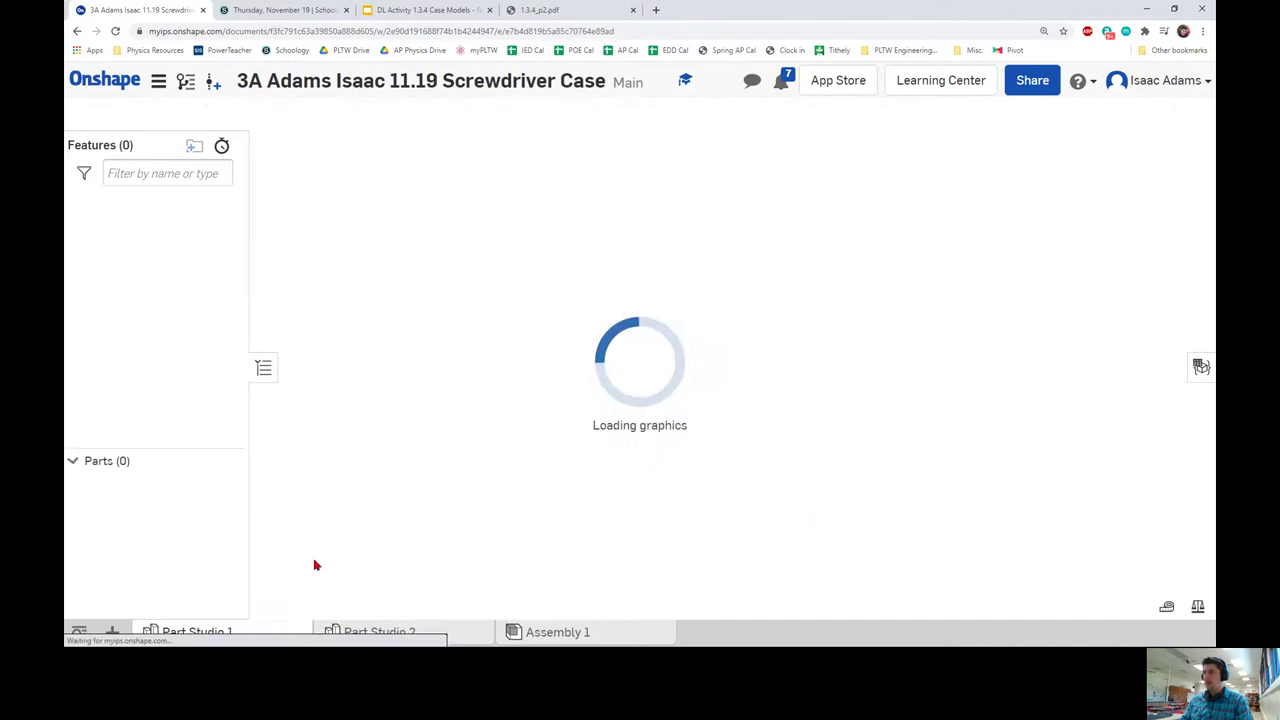
left_click(380, 632)
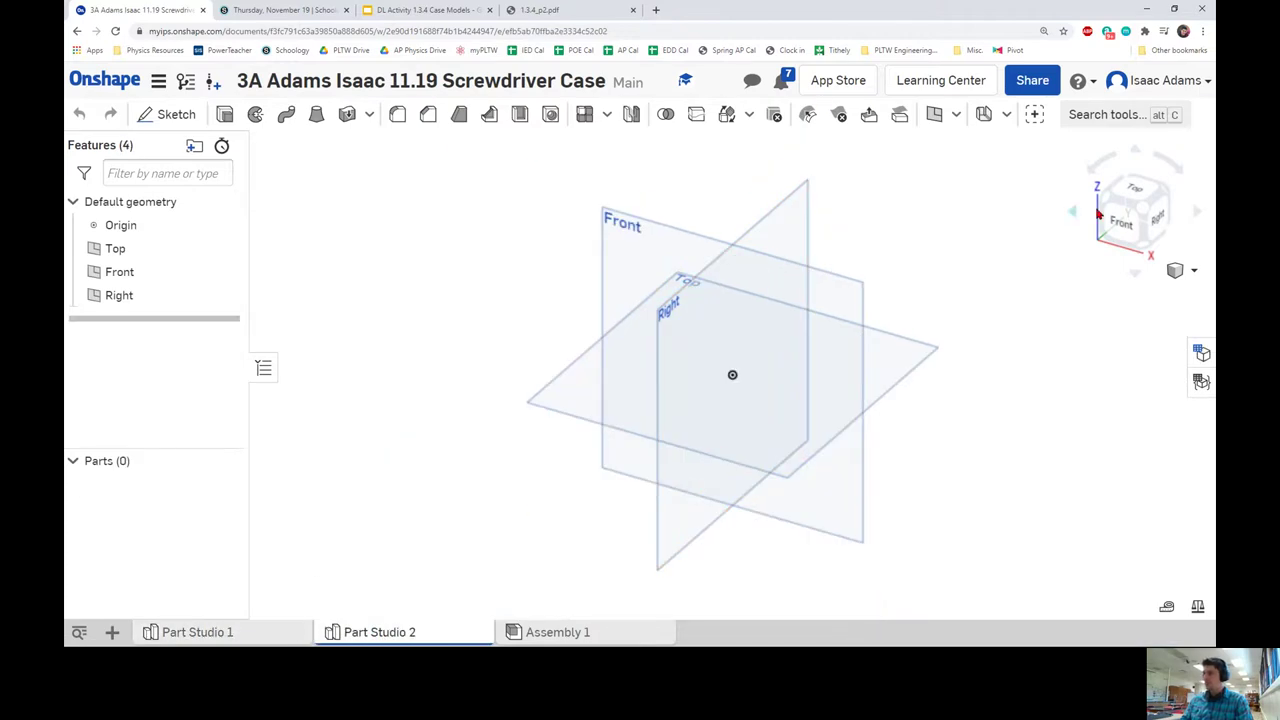
- Examine the pentagon base figure for step 16a in 1.3.4_p2.pdf at close range
left_click(590, 11)
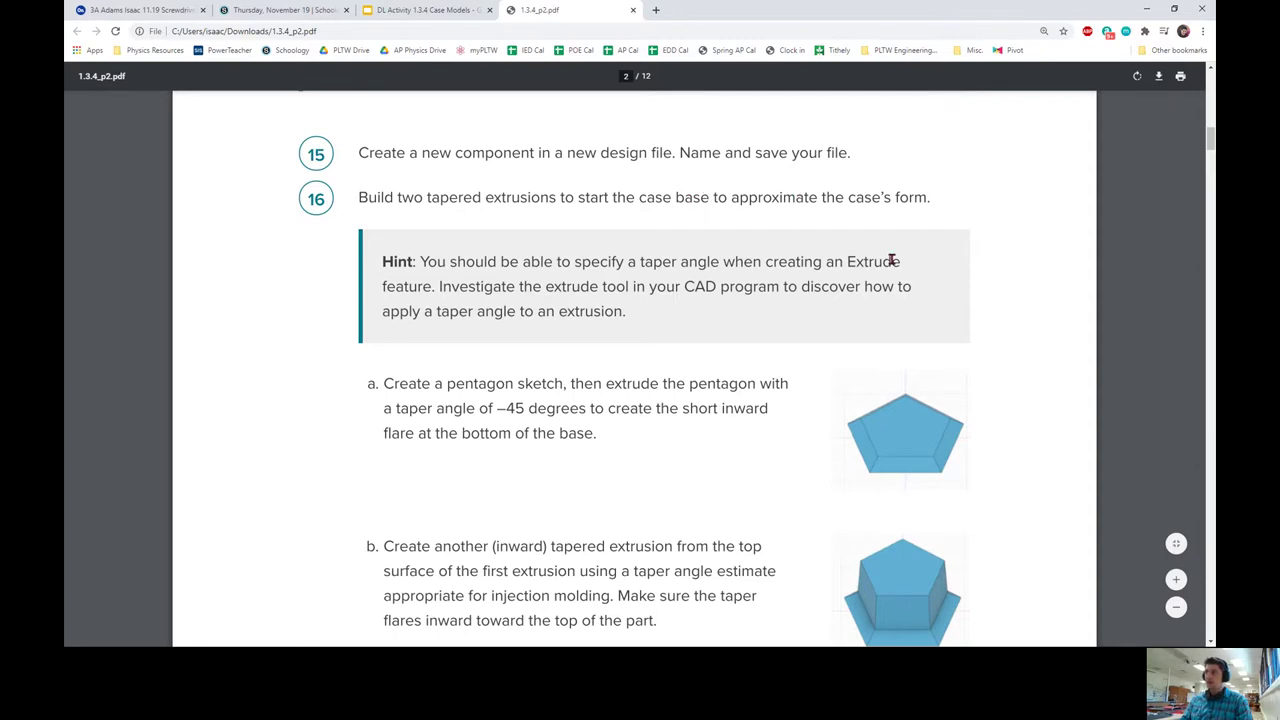
scroll(725, 298, "down", 3)
scroll(903, 271, "up", 3, "ctrl")
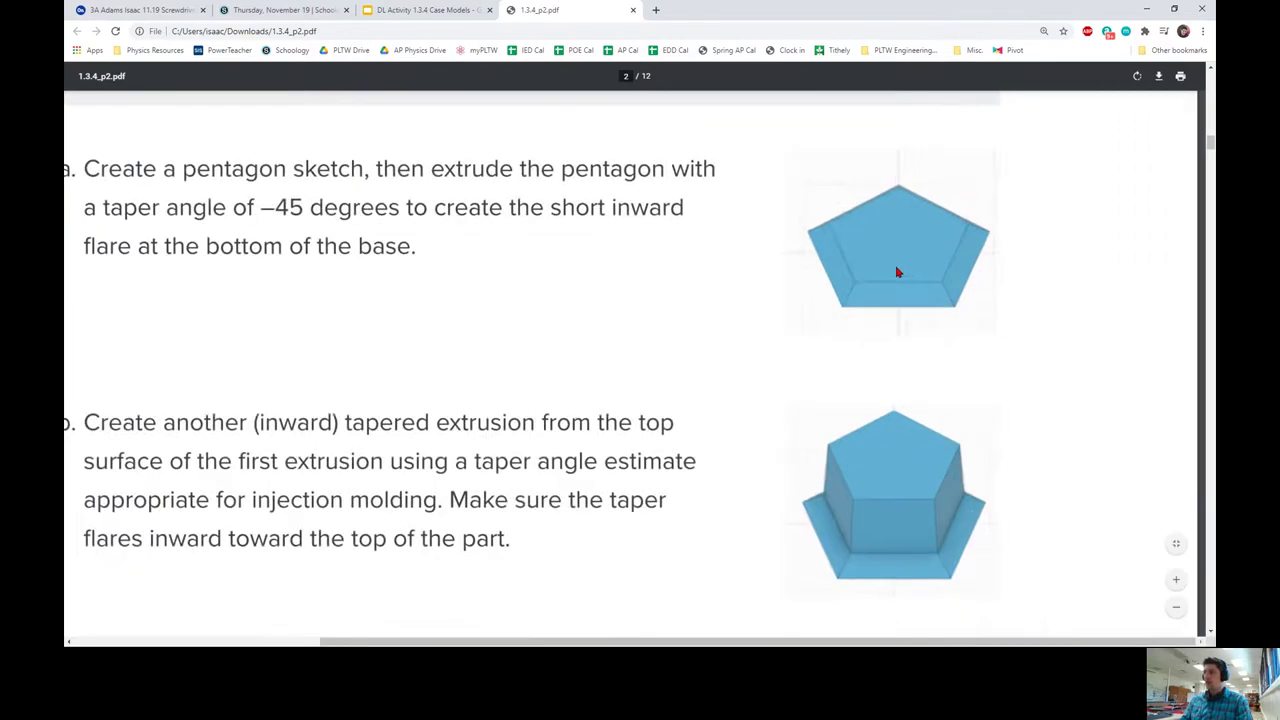
scroll(905, 268, "up", 2, "ctrl")
scroll(862, 252, "up", 2)
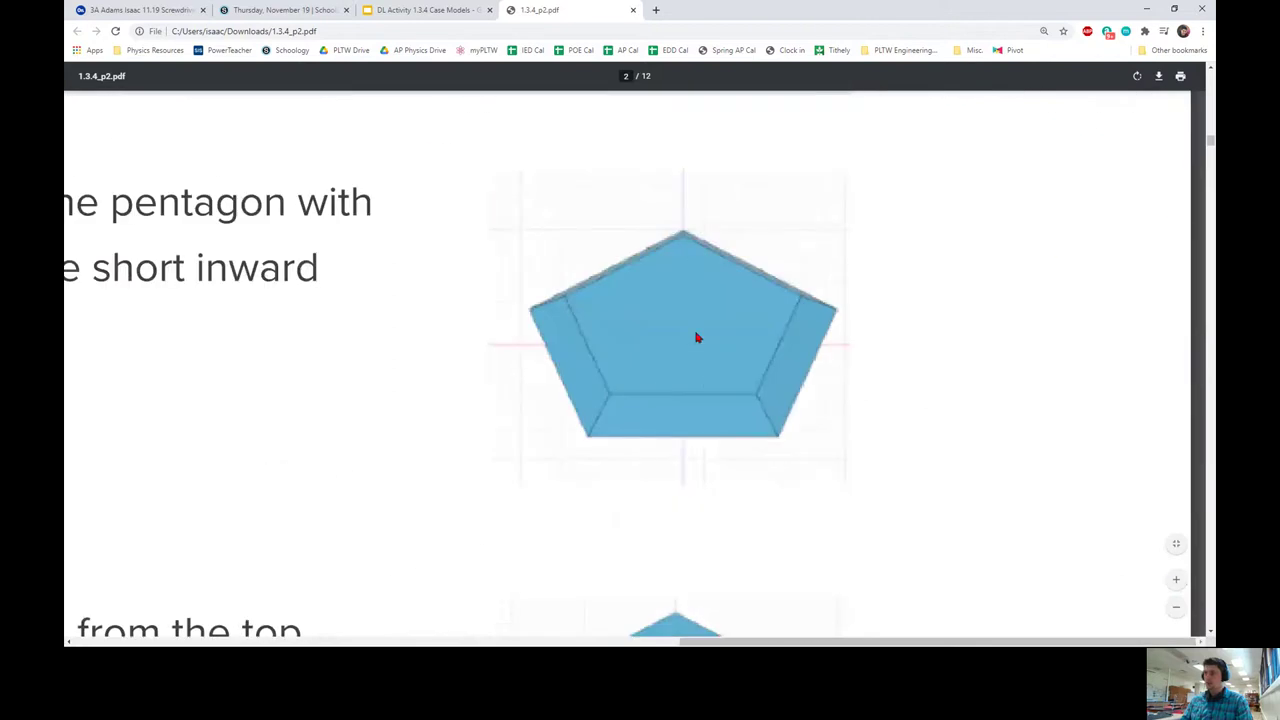
- Switch to the Onshape document, start a sketch on the Top plane, view it from the top and hide the feature list
left_click(140, 10)
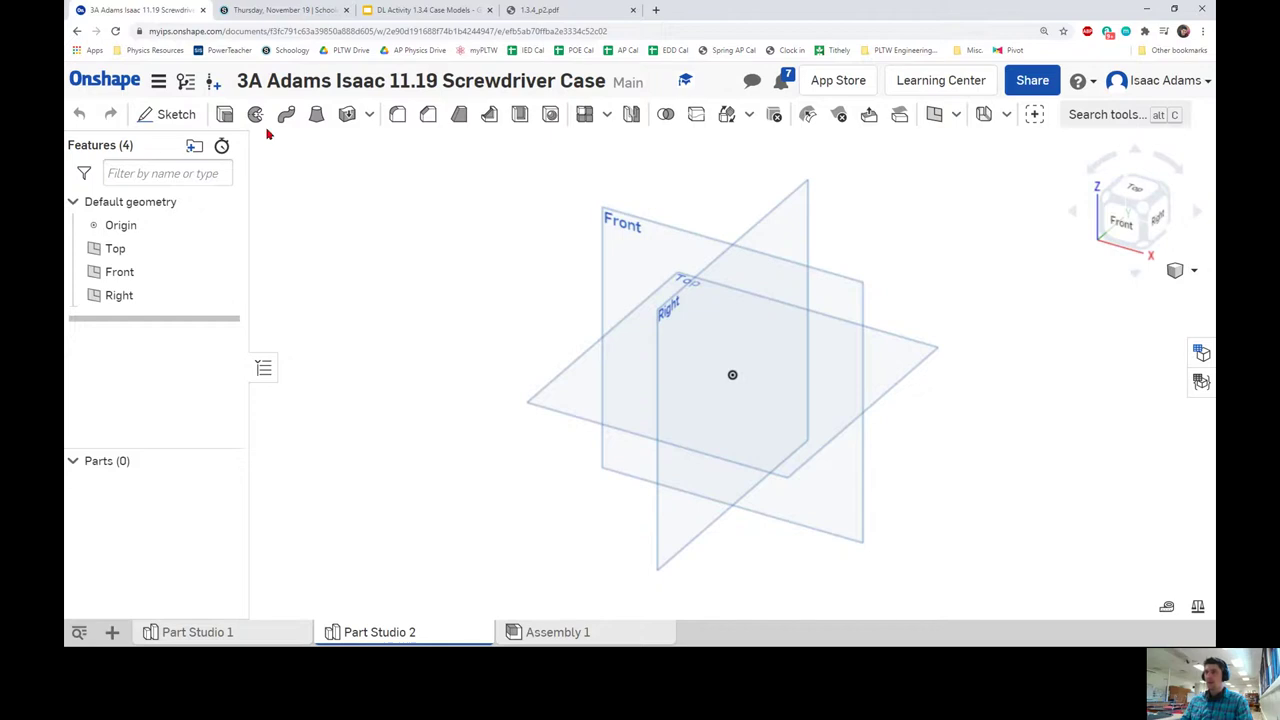
left_click(186, 117)
left_click_drag(177, 167, 201, 514)
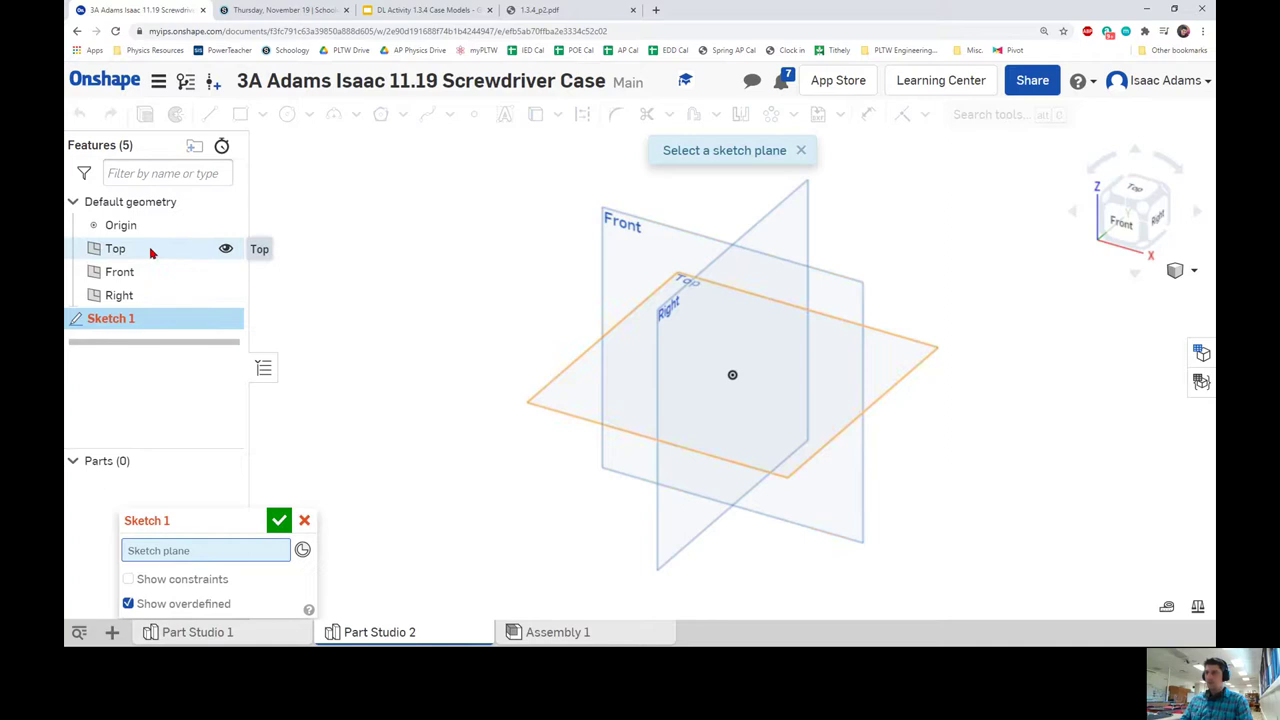
left_click(152, 253)
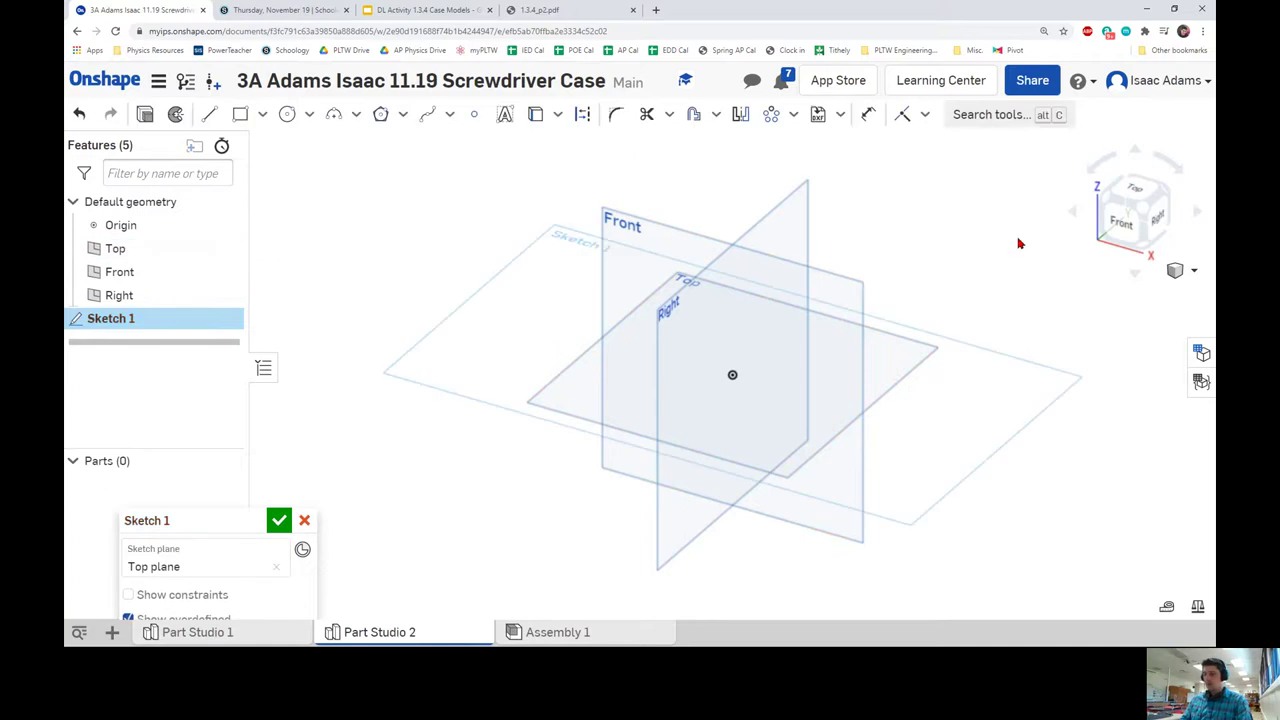
left_click(1137, 197)
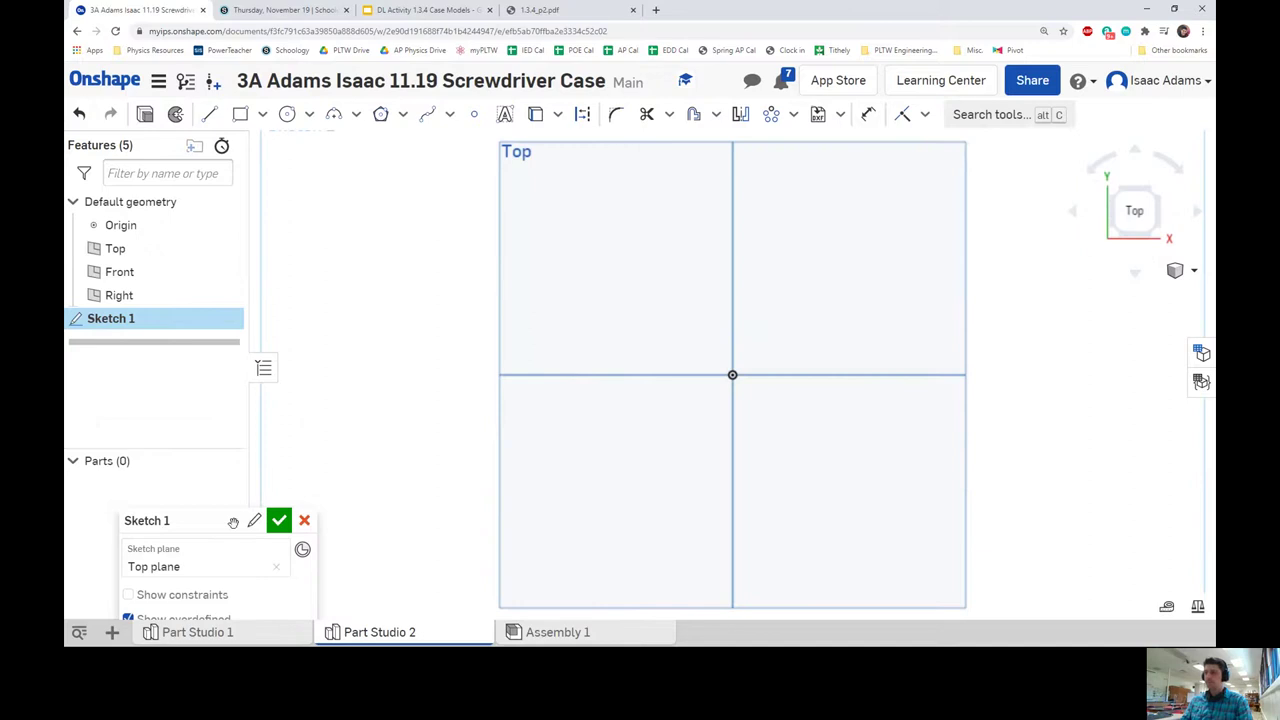
left_click(263, 370)
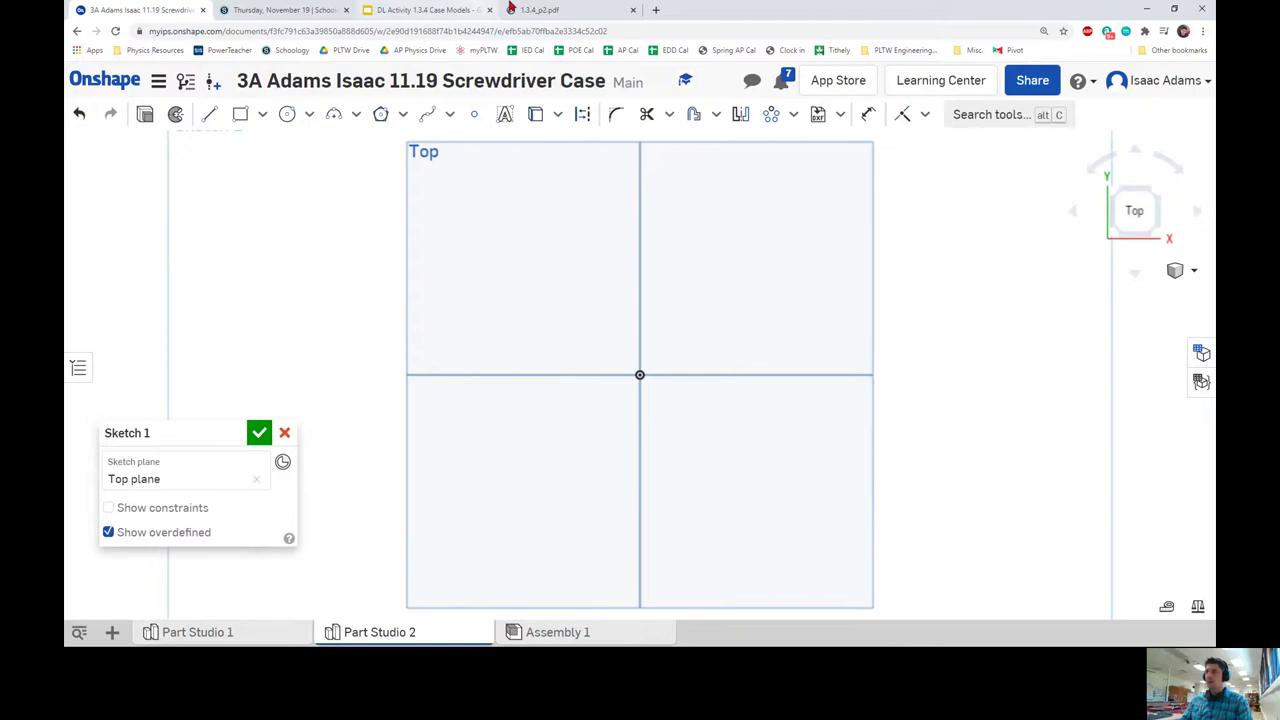
- Sketch a five-sided polygon with the Inscribed polygon tool, centred on the origin, around a construction circle about 3.87 in in diameter
left_click(545, 10)
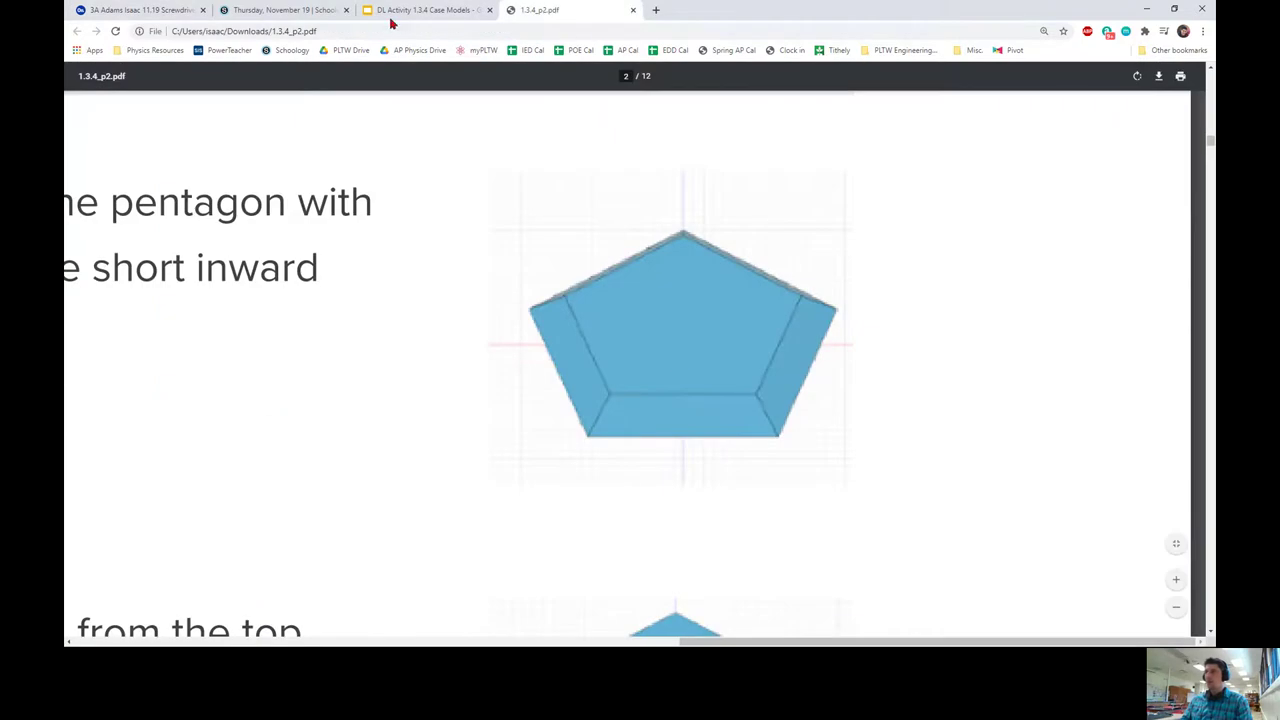
left_click(306, 11)
left_click(185, 10)
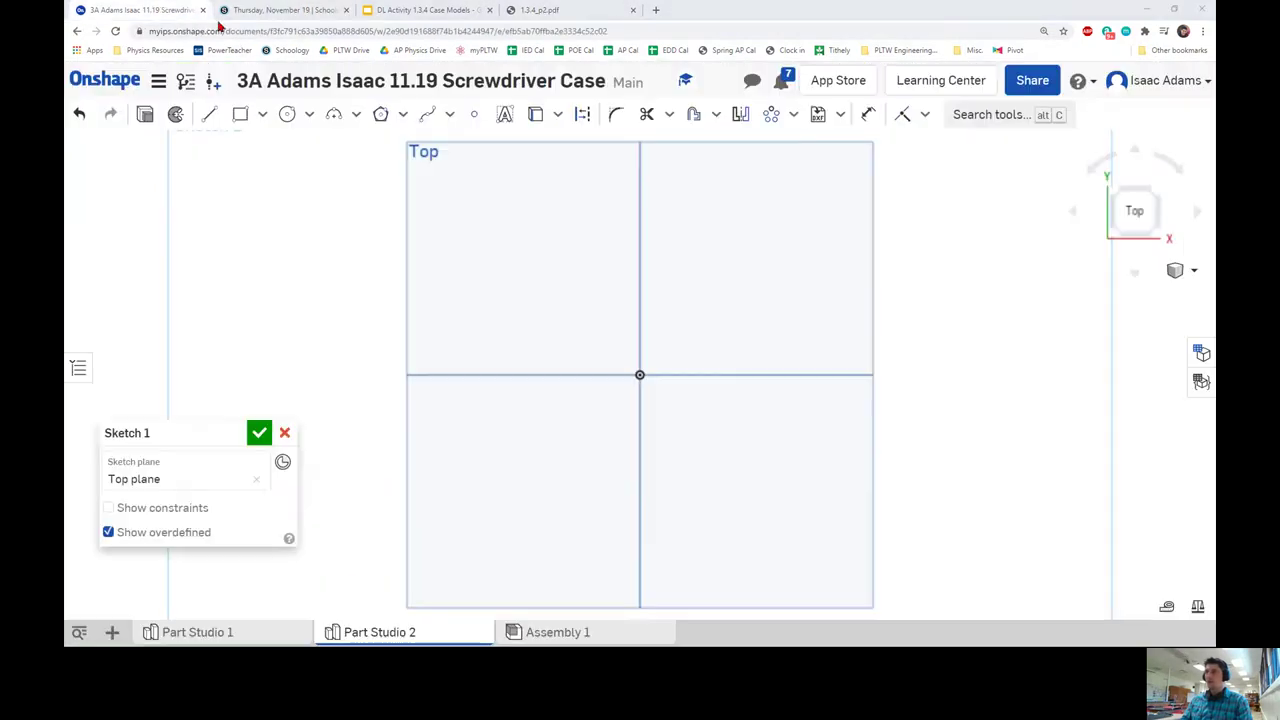
left_click(380, 118)
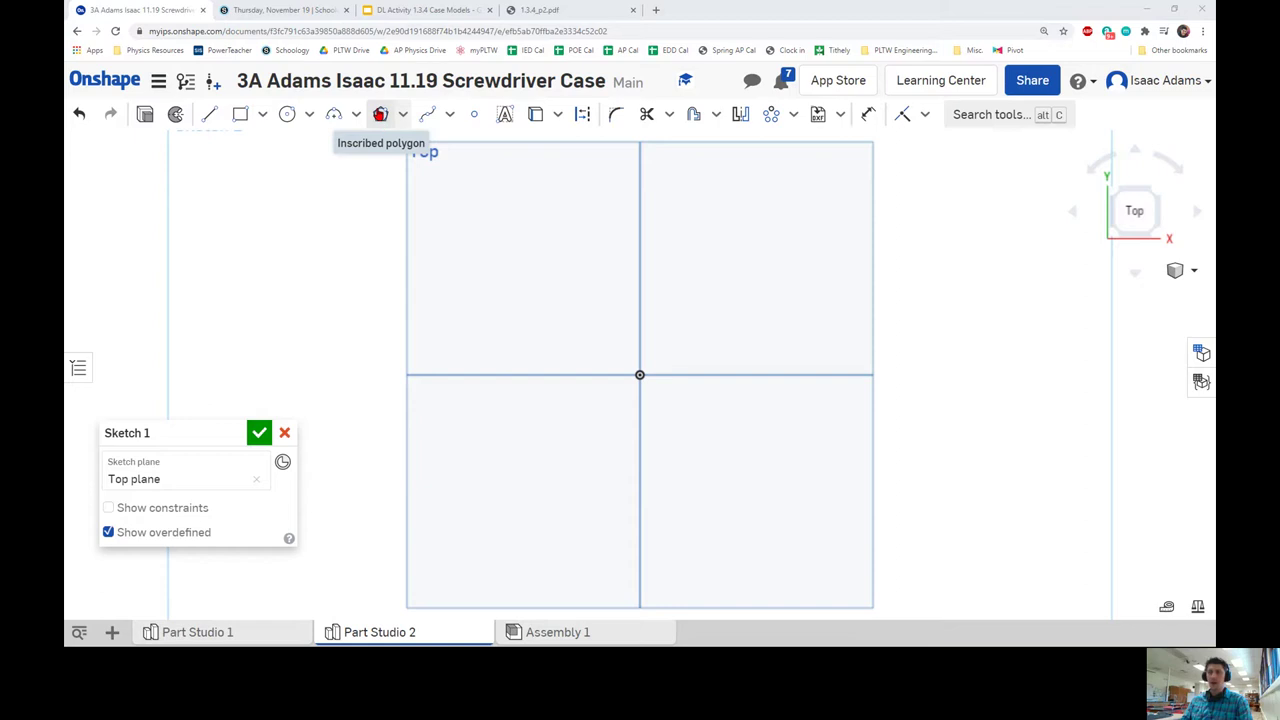
left_click(641, 376)
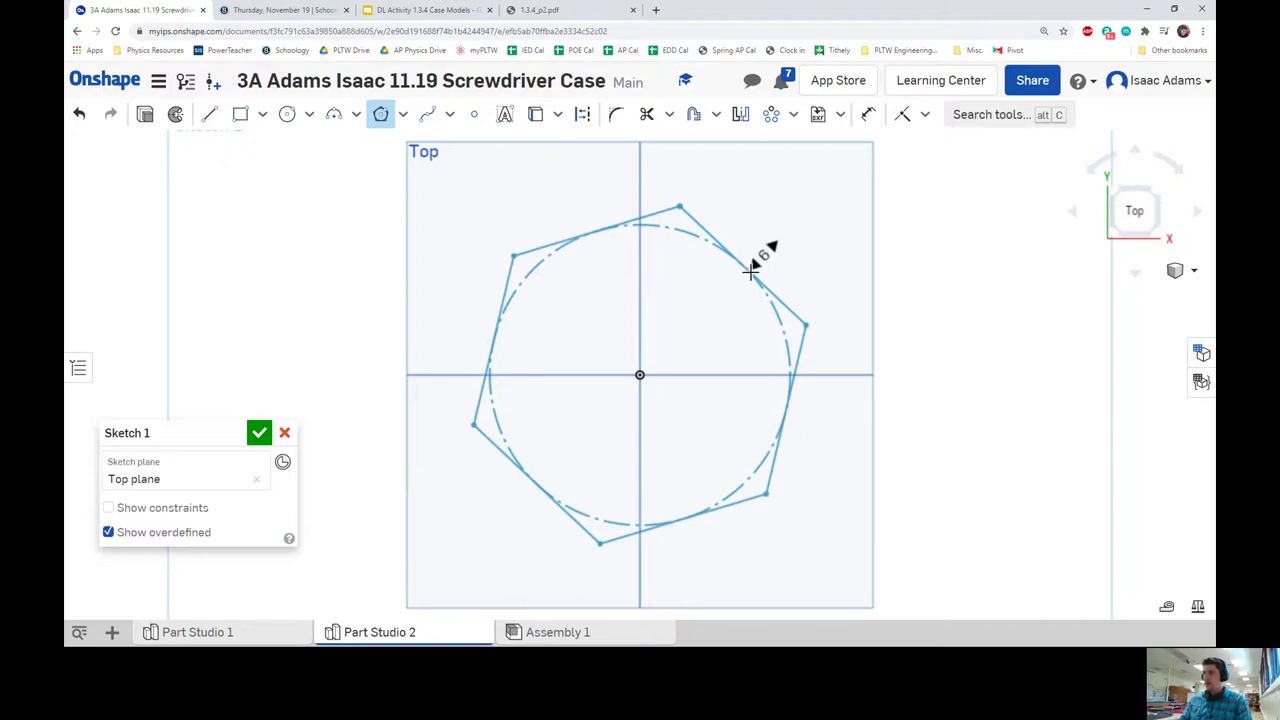
key("Up")
key("Down")
key("Down")
key("Up")
key("Down")
key("Up")
key("Up")
key("Up")
key("Up")
key("Up")
key("Down")
key("Down")
key("Down")
key("Down")
key("Down")
key("Down")
key("Up")
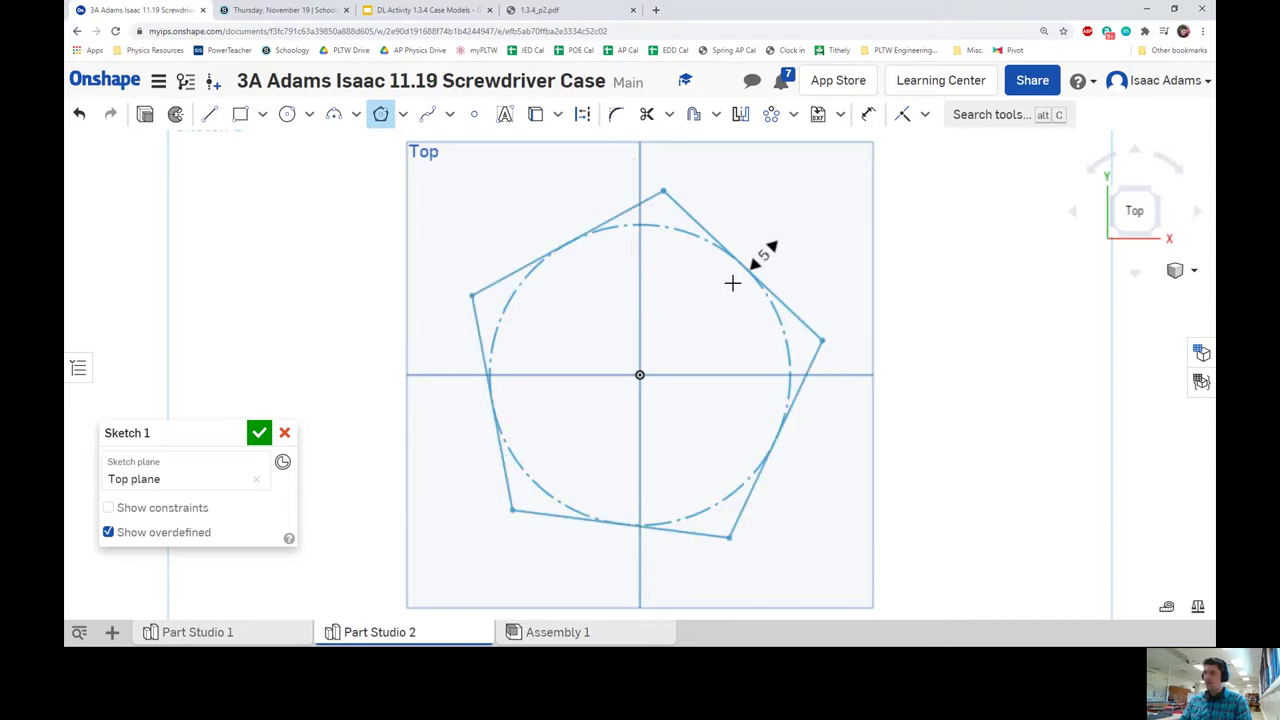
left_click(732, 283)
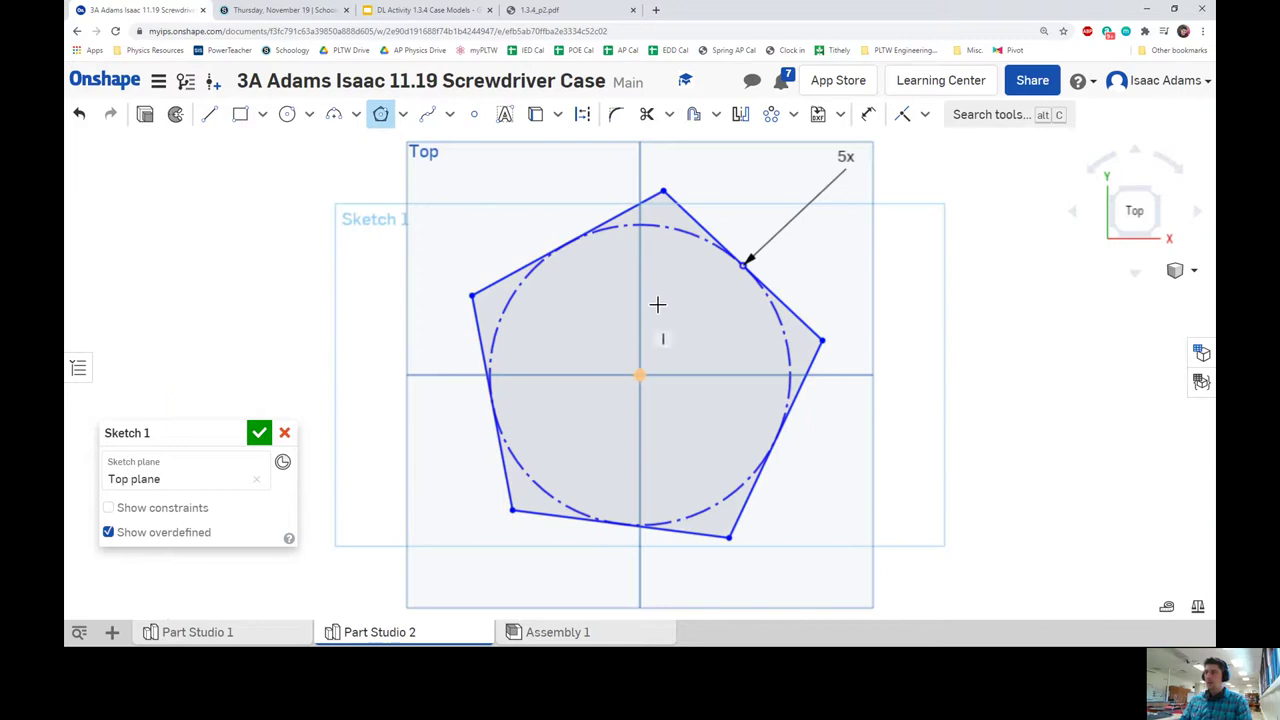
- Dimension the pentagon's construction circle to a diameter of 3 in
scroll(640, 380, "up", 1)
scroll(641, 383, "down", 1)
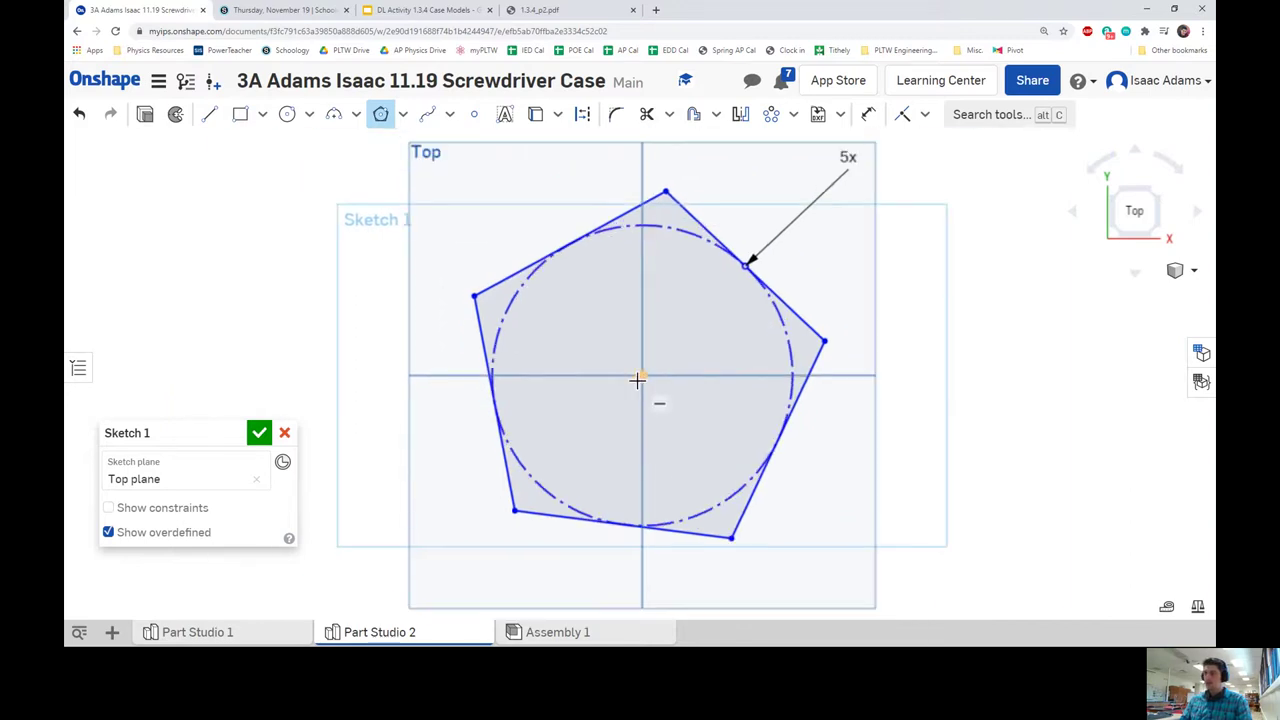
scroll(641, 383, "up", 5)
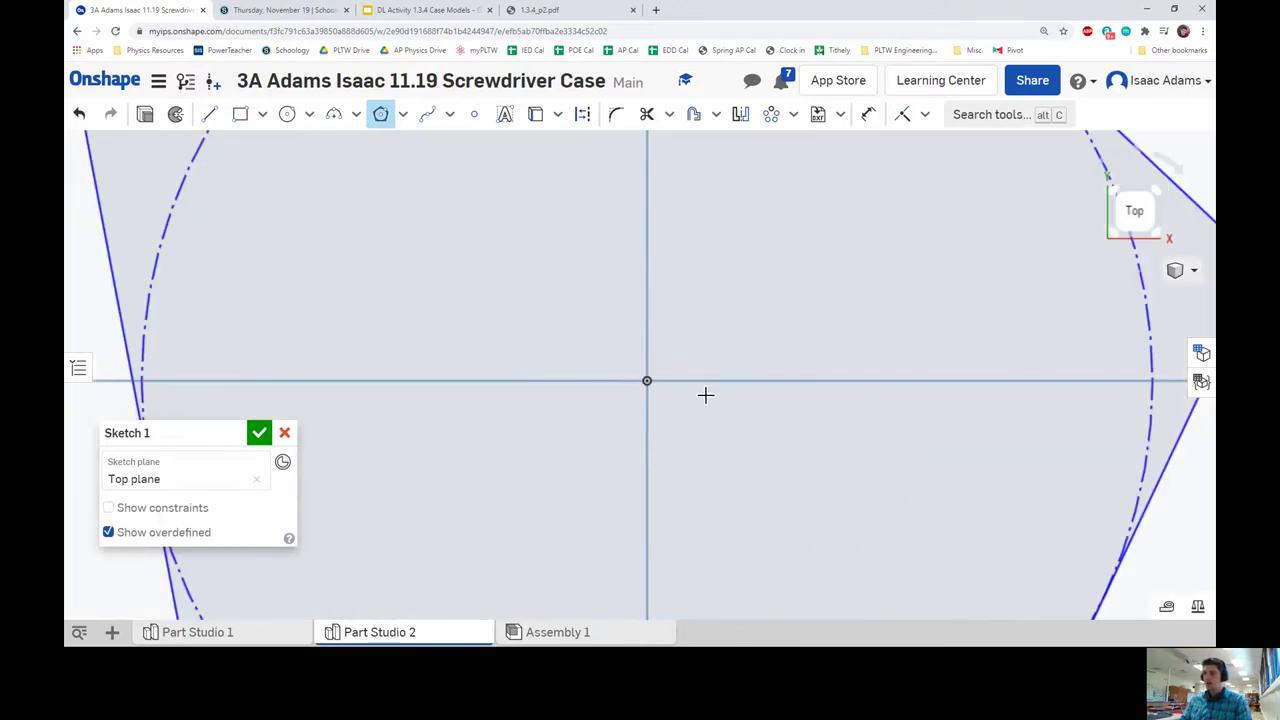
scroll(687, 403, "down", 5)
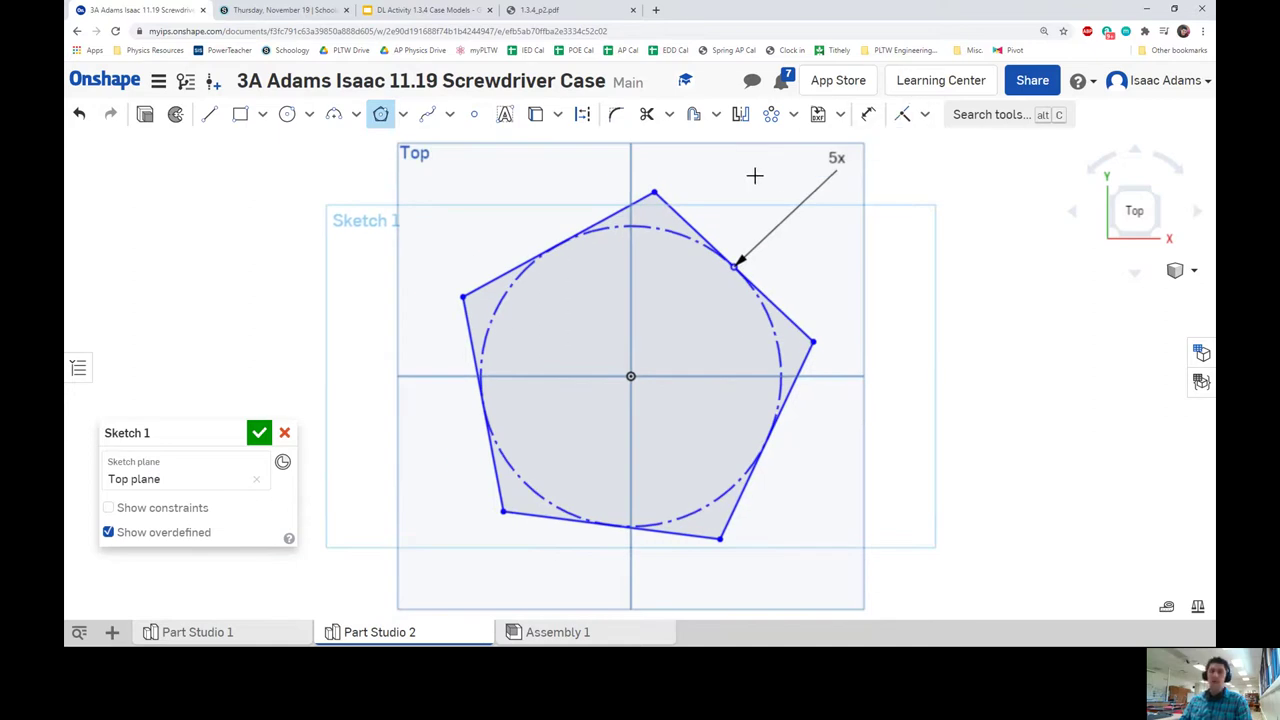
key("i")
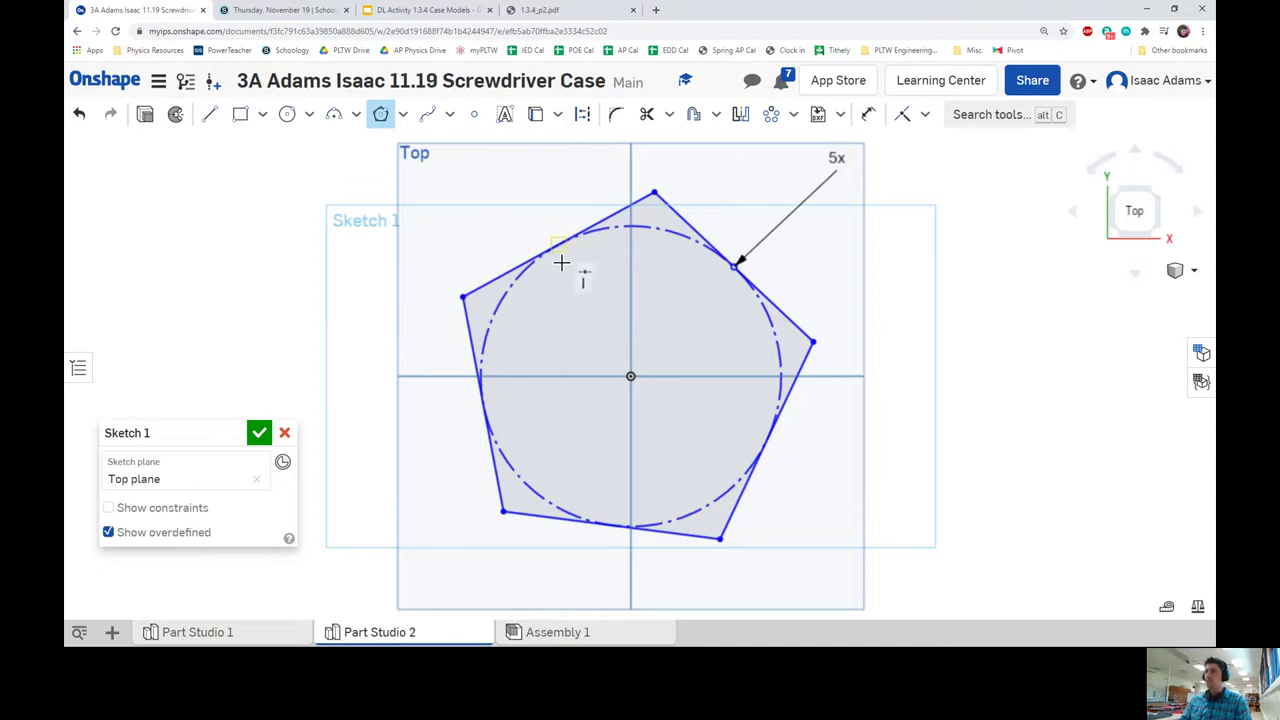
left_click(868, 117)
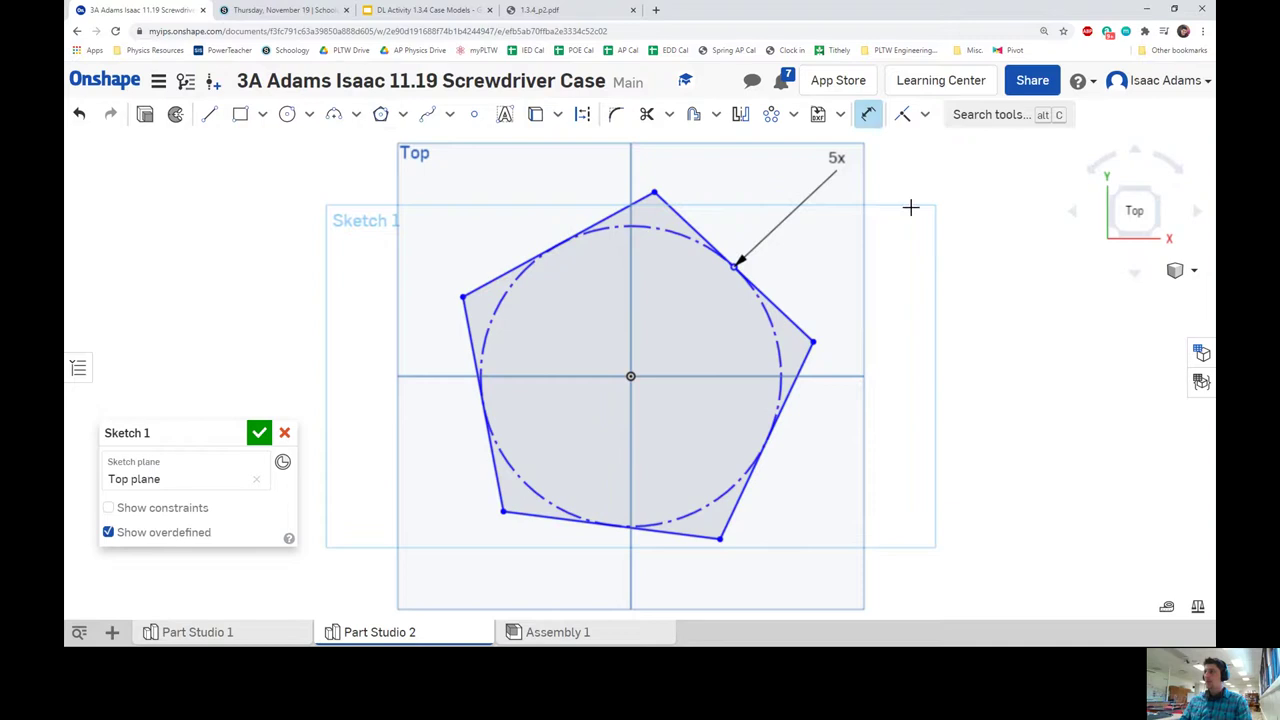
left_click(630, 232)
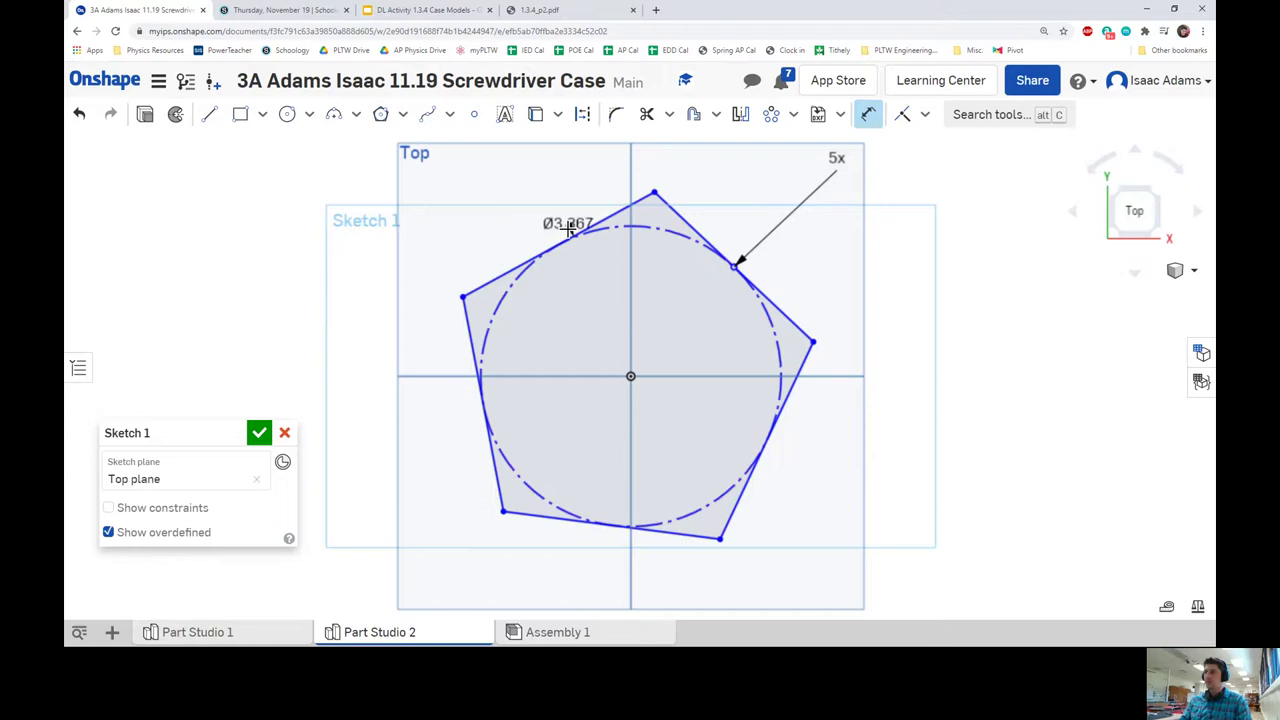
left_click(330, 230)
type("3.867")
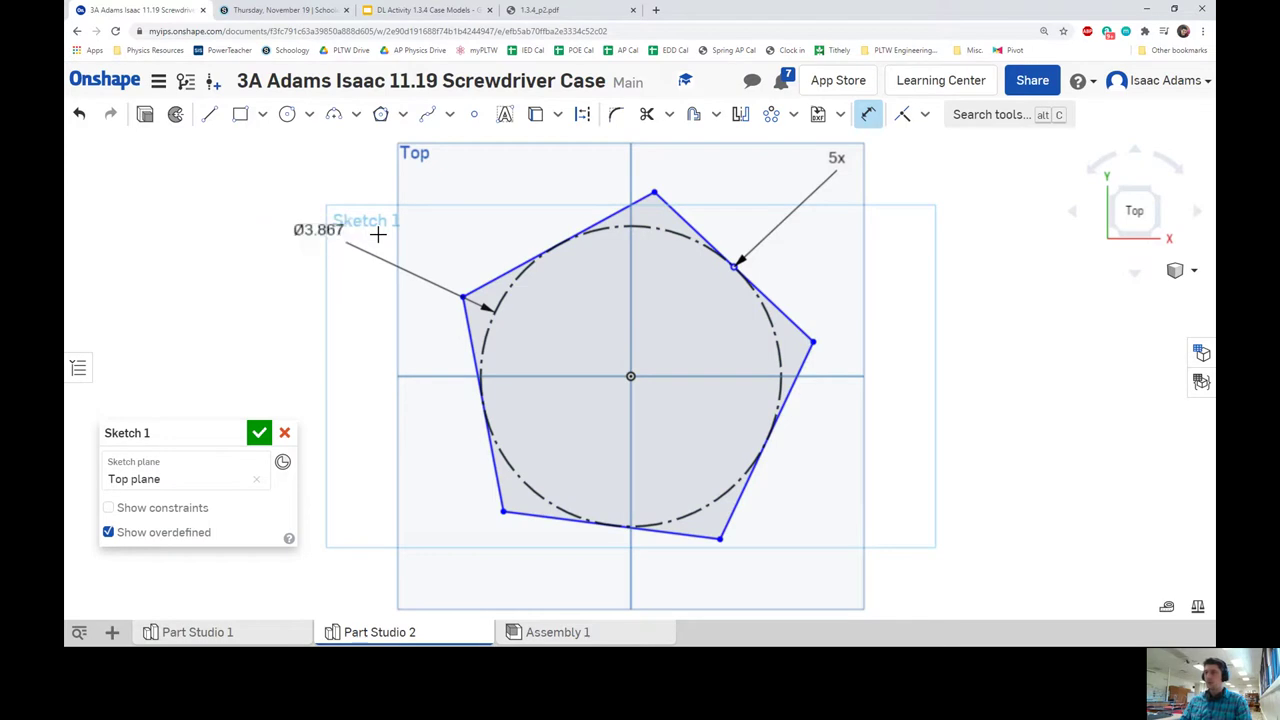
key("Return")
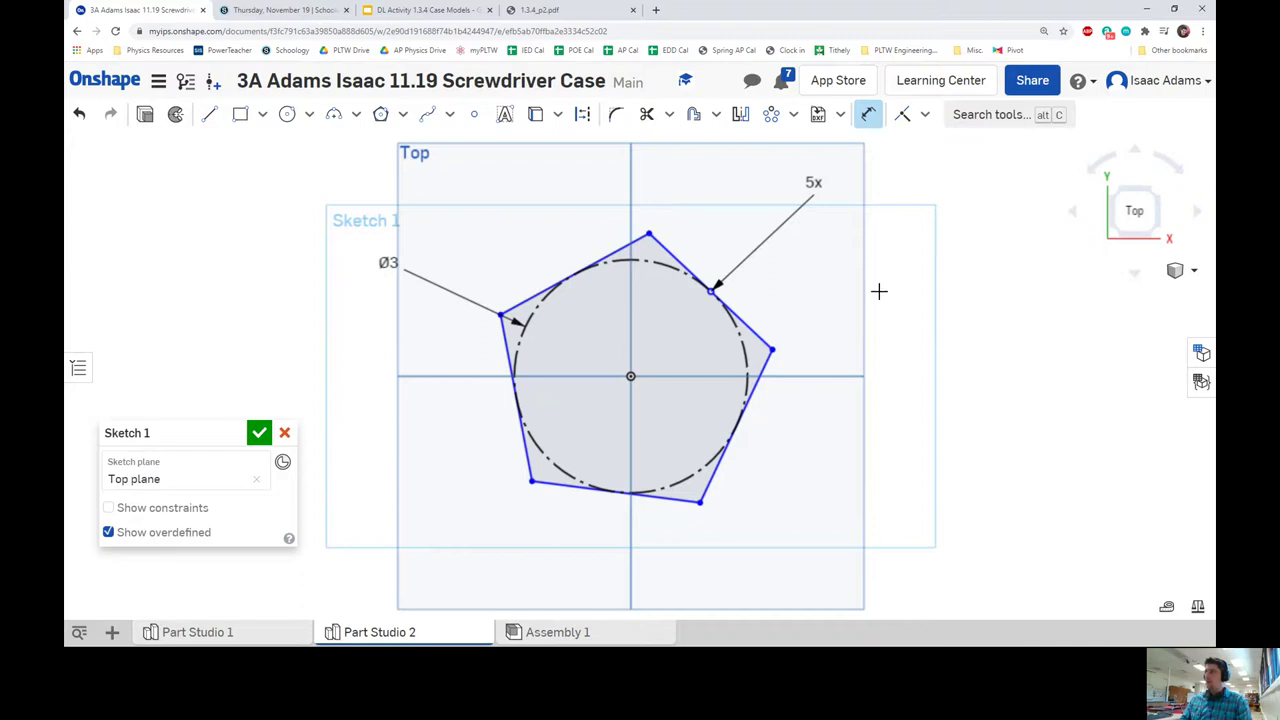
- Apply a Vertical constraint between the pentagon's uppermost vertex and the origin
left_click(926, 116)
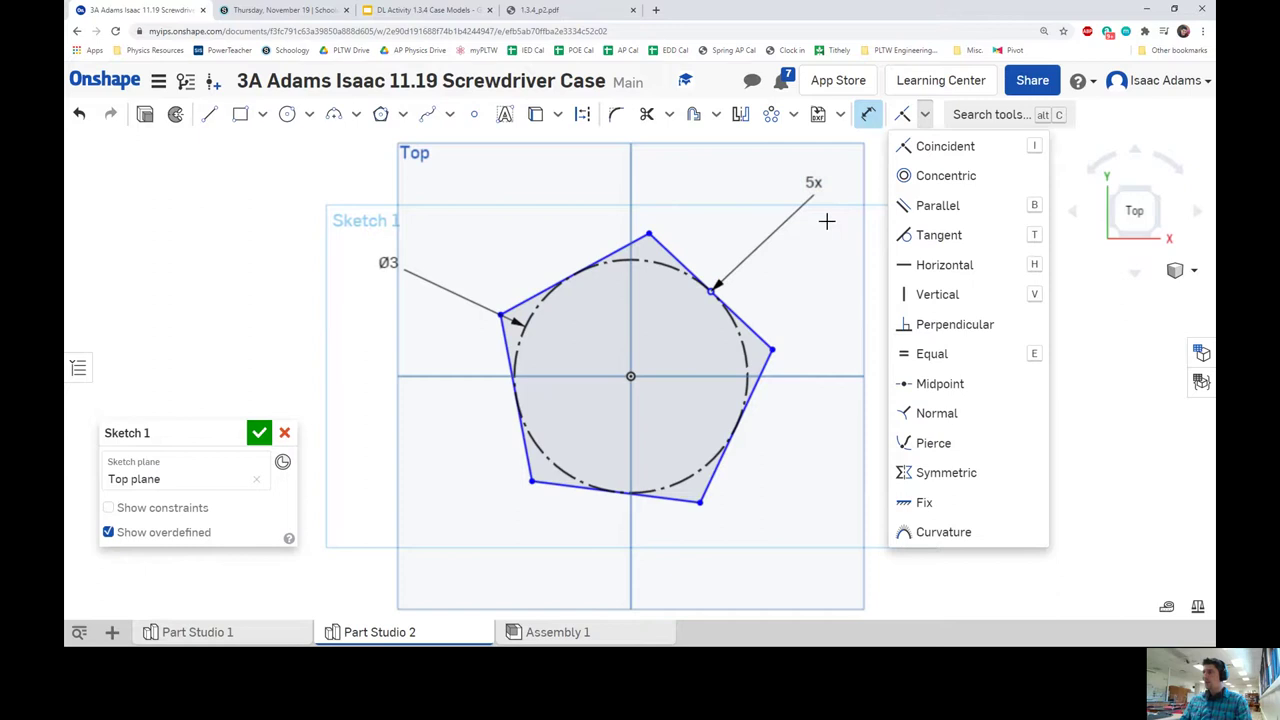
left_click(937, 295)
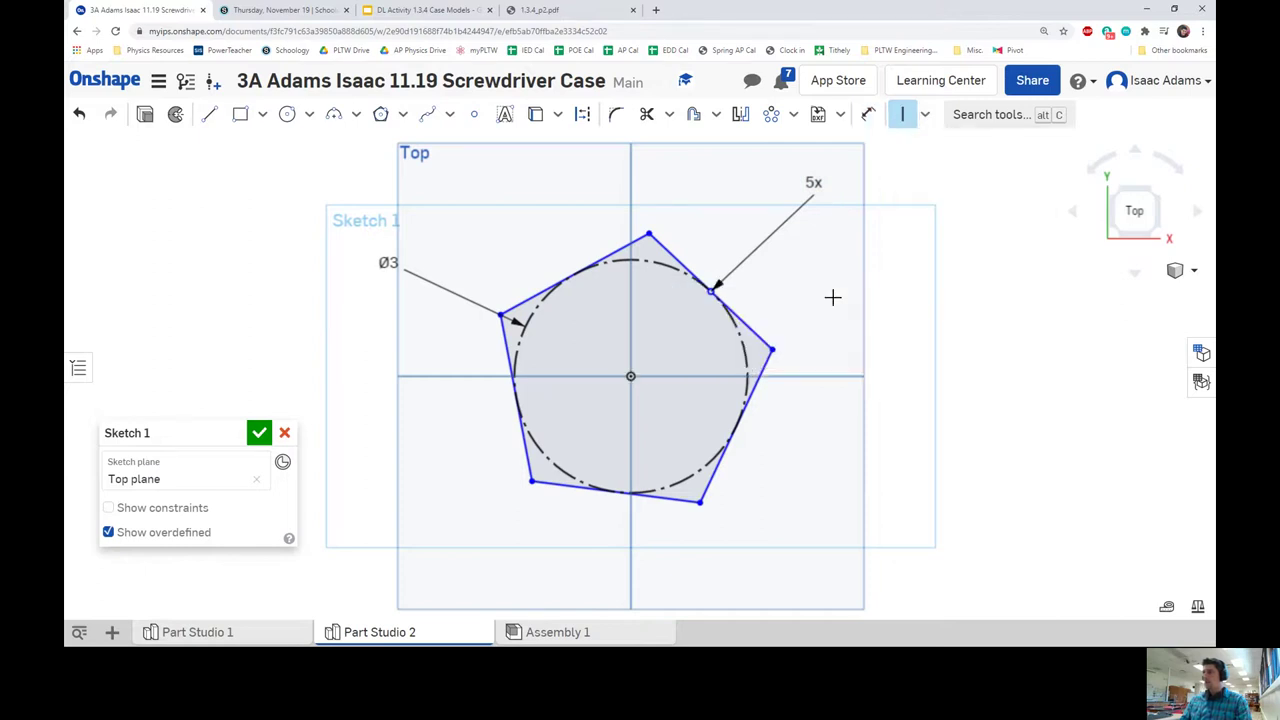
left_click(650, 236)
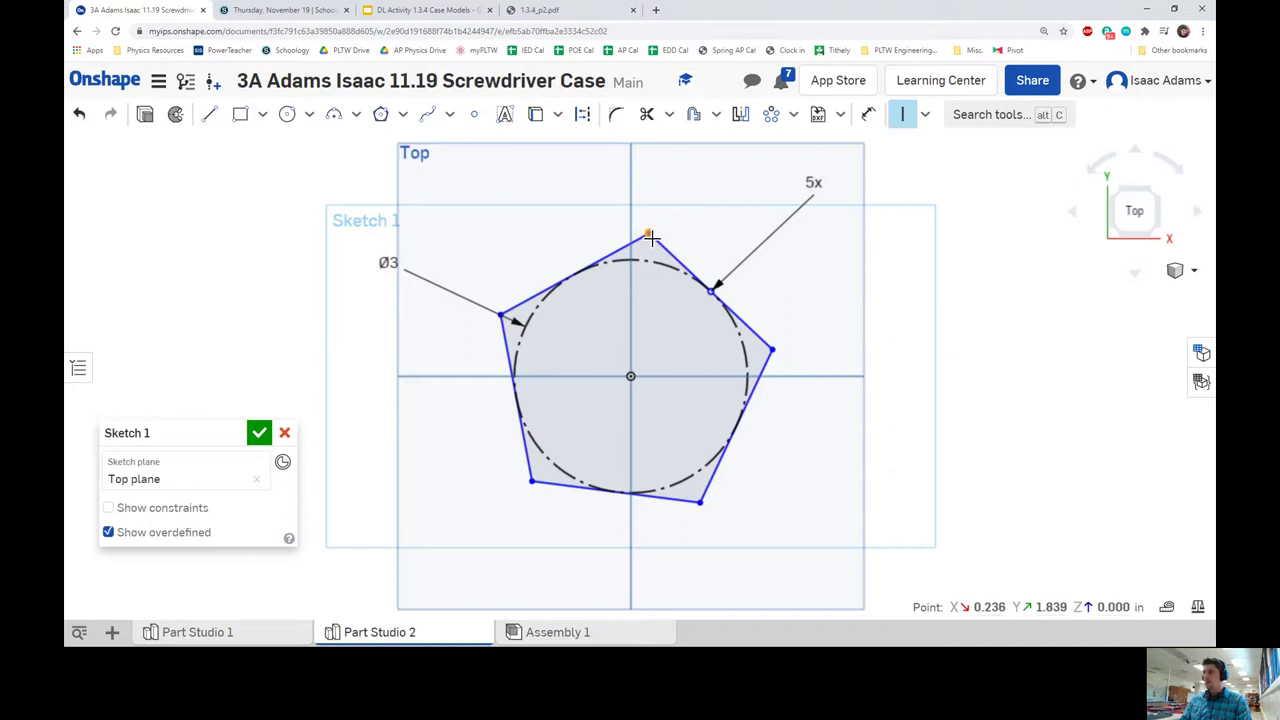
left_click(632, 378)
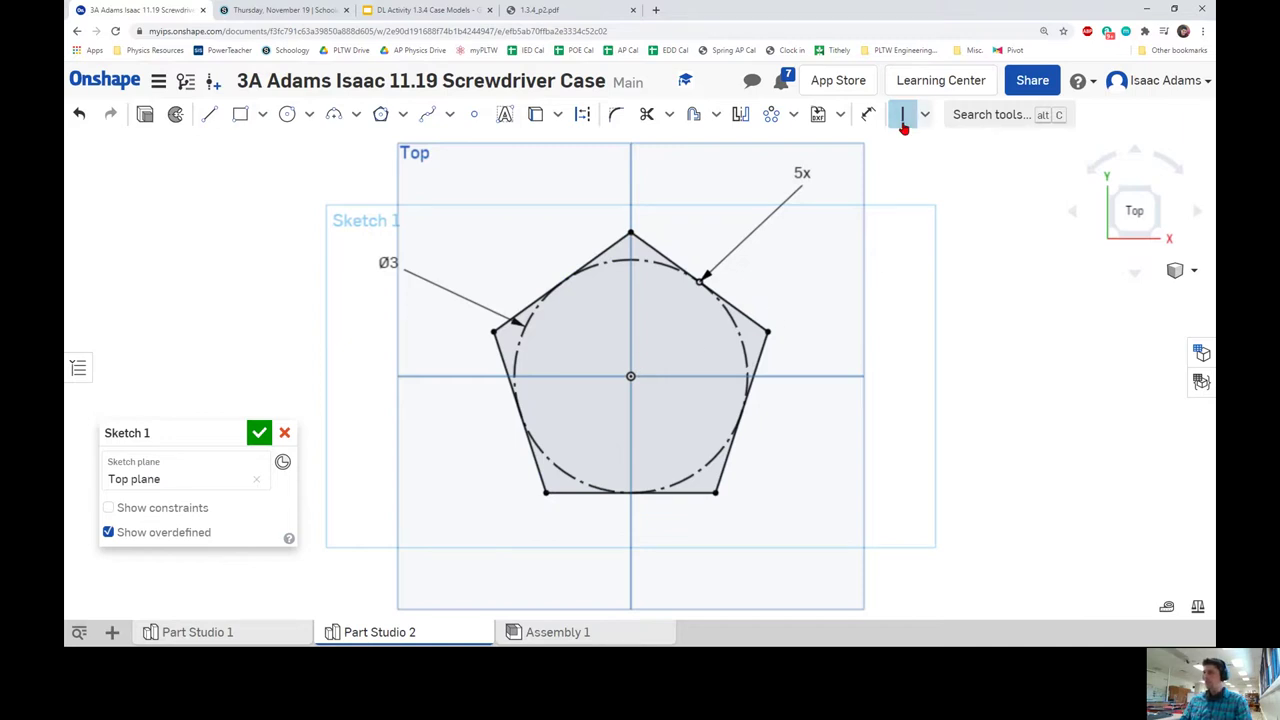
key("Escape")
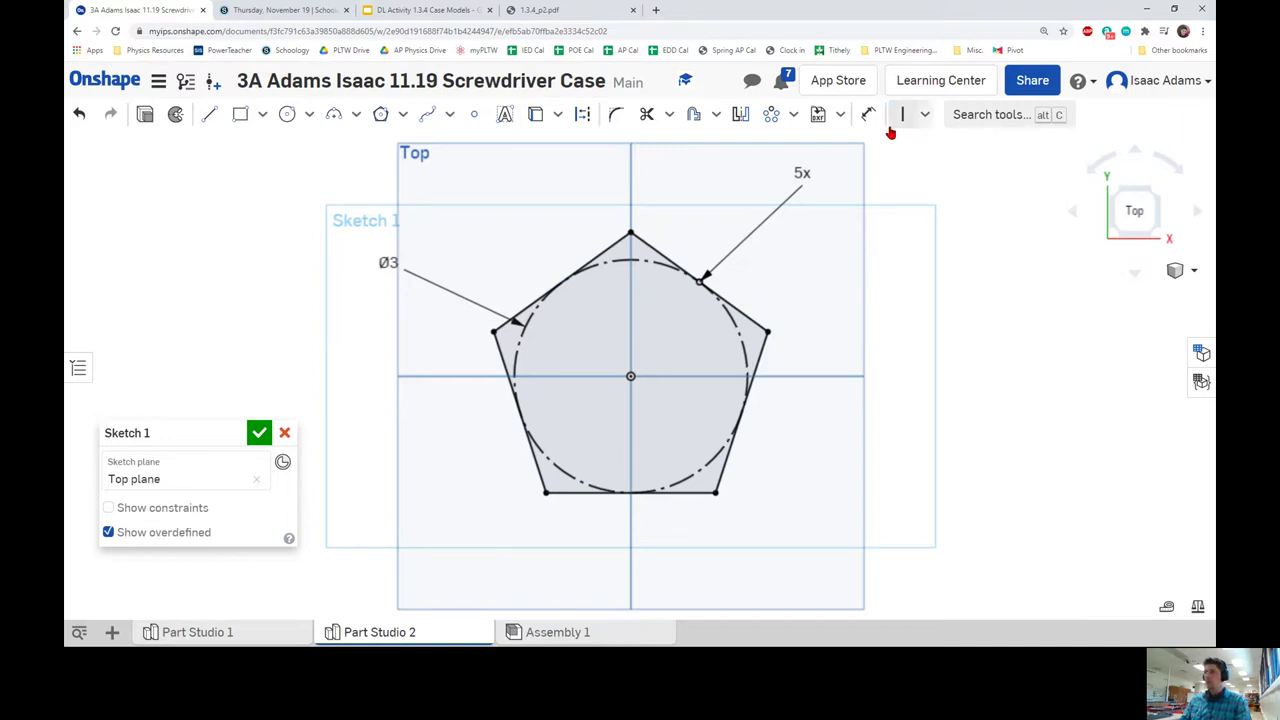
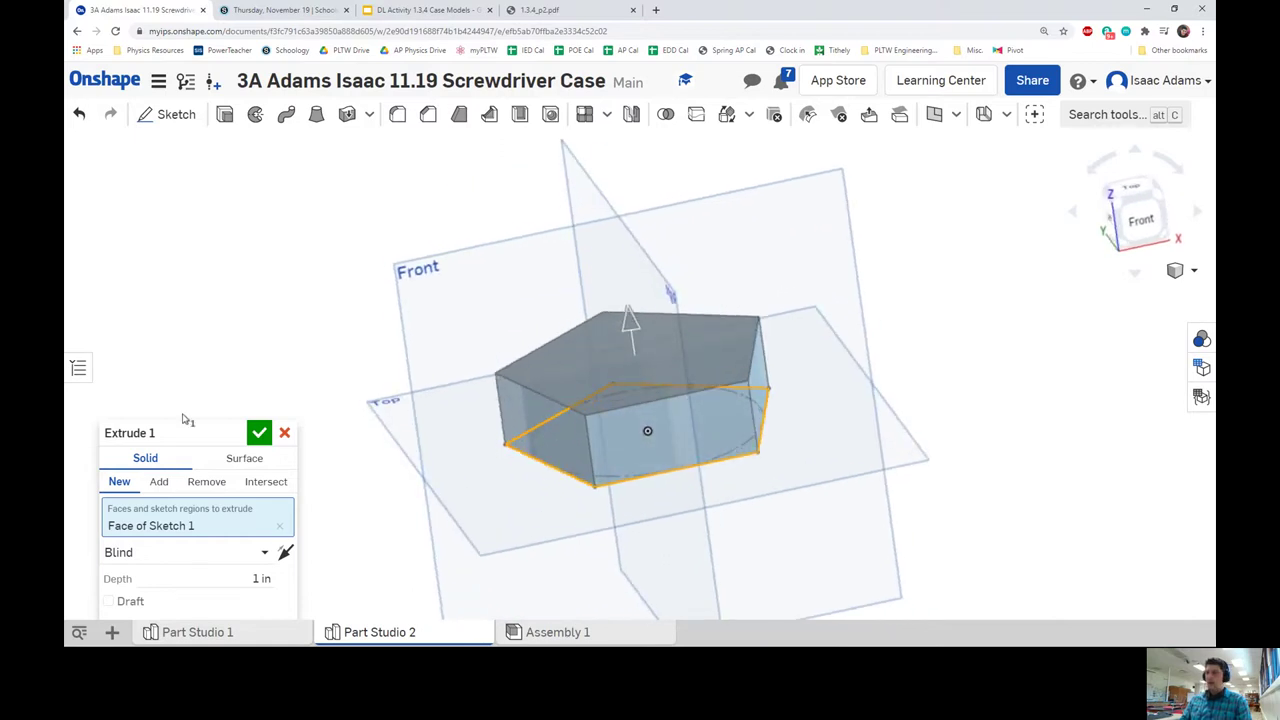
- Consult the first extrusion's settings in Part Studio 1, and set the pentagon extrusion's depth in Part Studio 2 to 0.2 in
left_click_drag(187, 430, 207, 234)
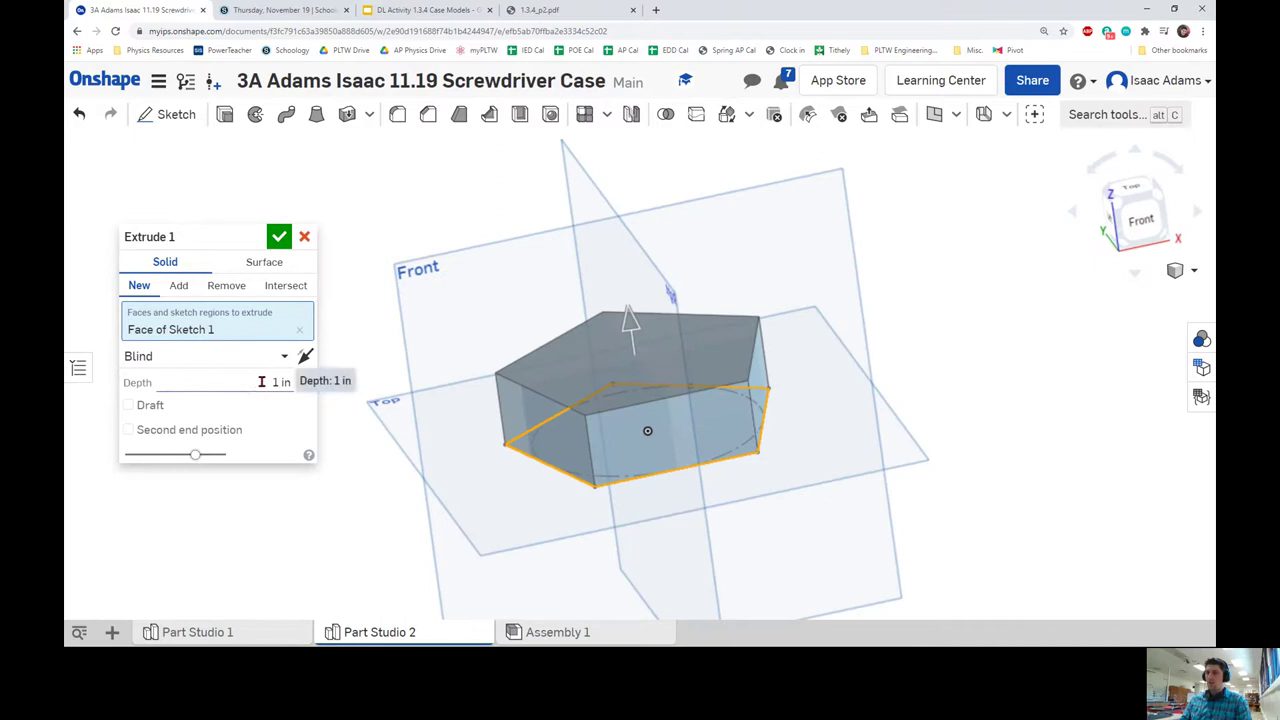
left_click(235, 632)
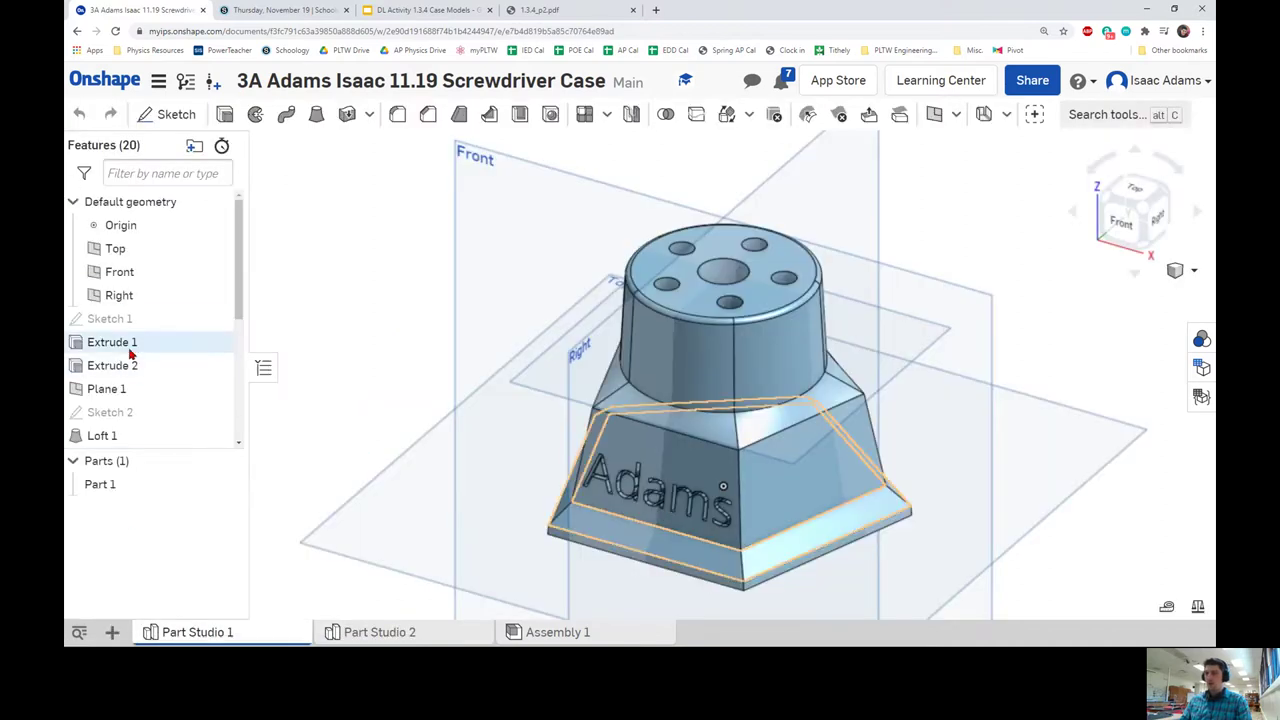
double_click(131, 346)
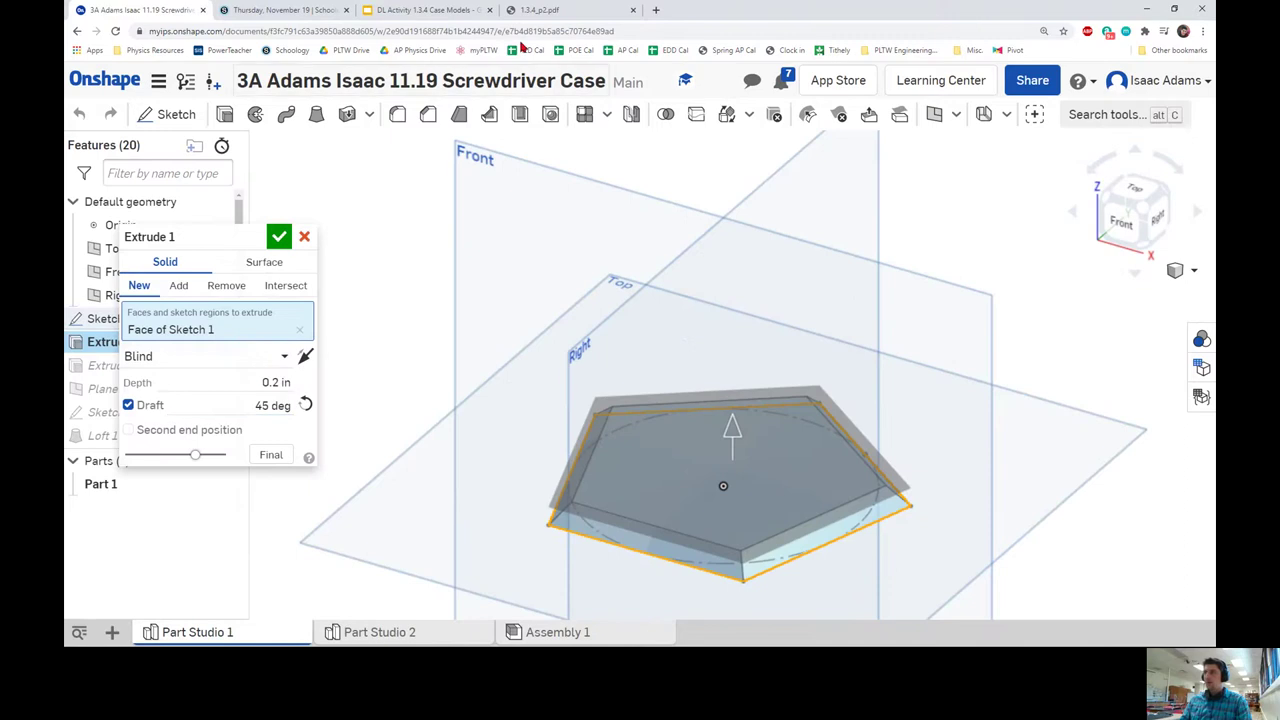
left_click(385, 632)
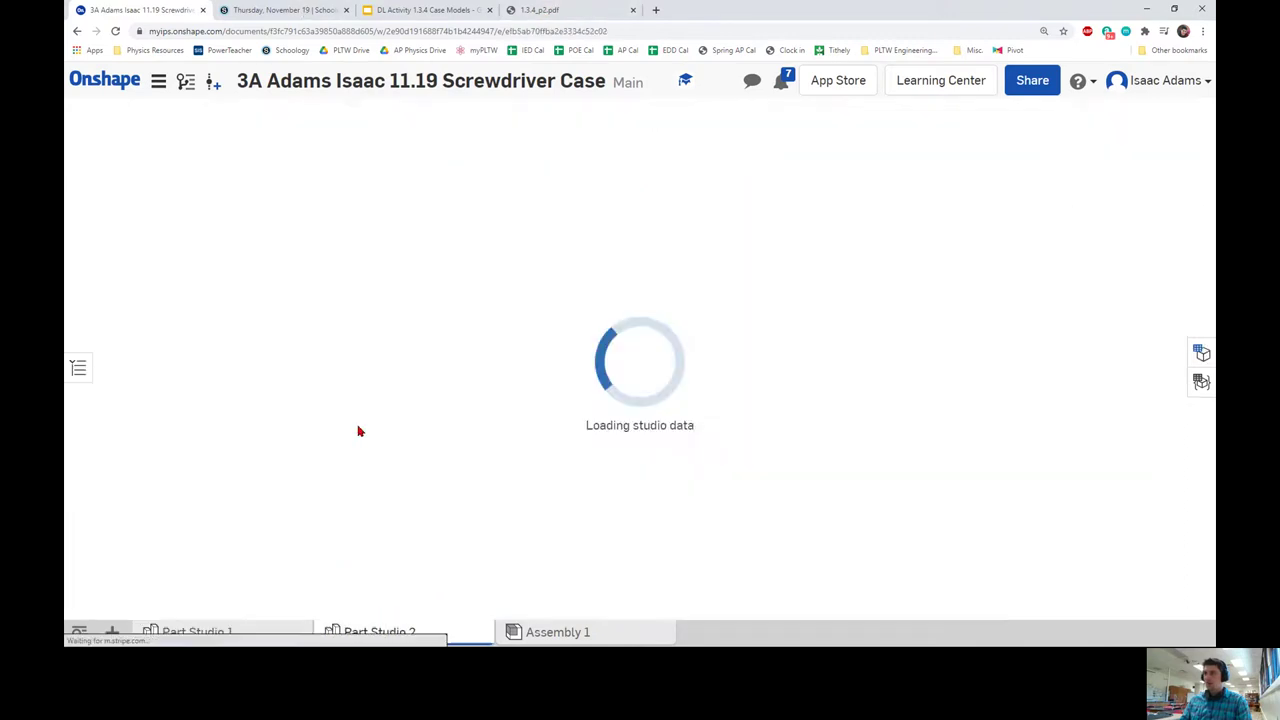
left_click(277, 385)
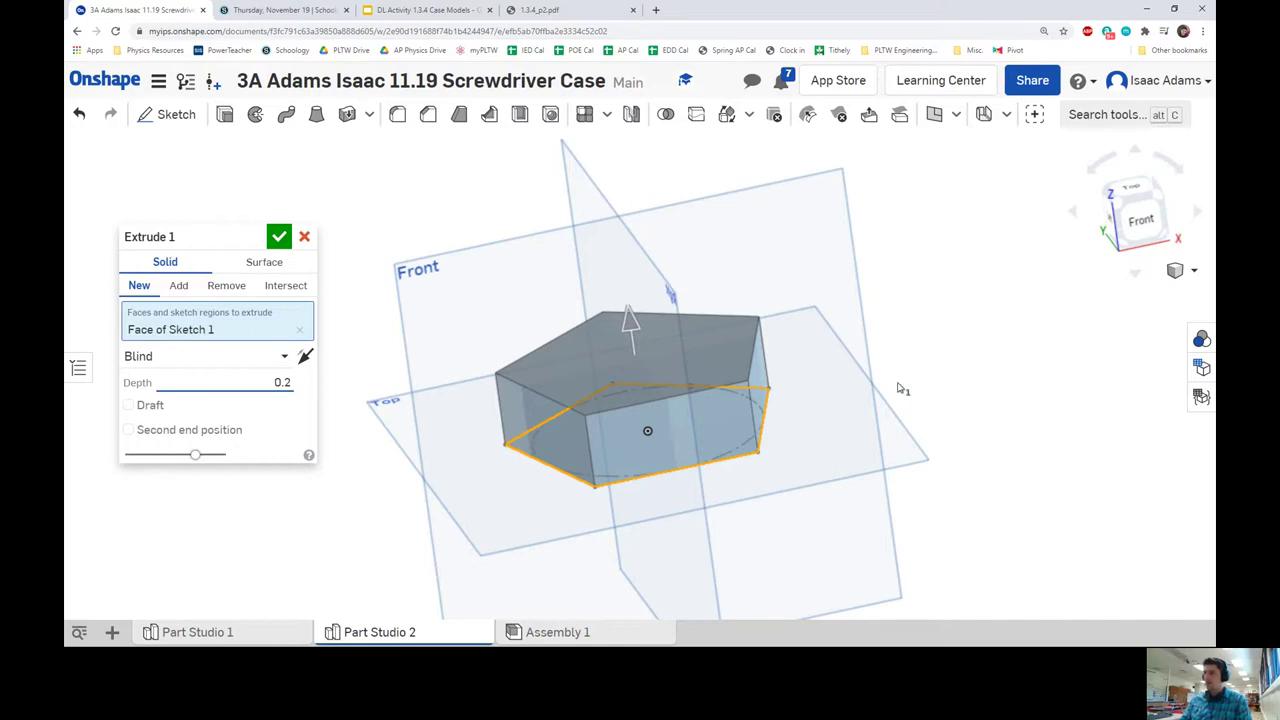
key("Return")
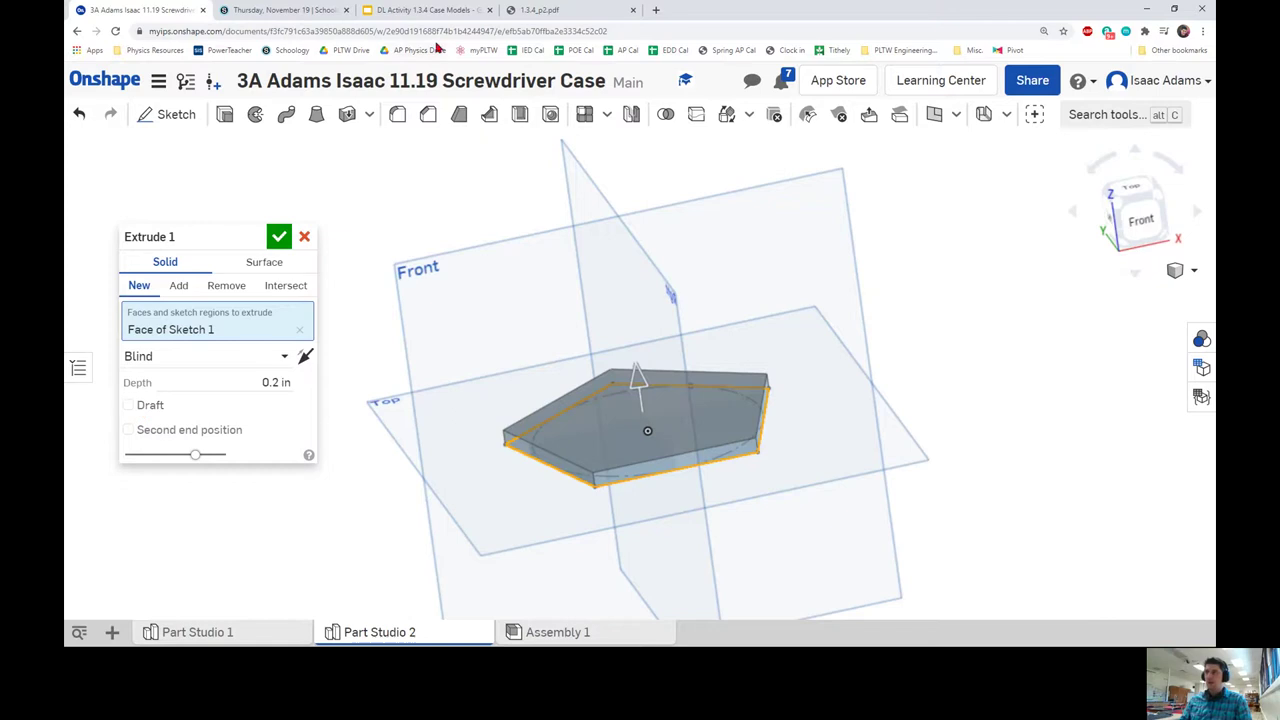
- Read the taper angle instruction for the pentagon extrusion in step 16a of 1.3.4_p2.pdf
left_click(536, 11)
scroll(390, 324, "down", 3, "ctrl")
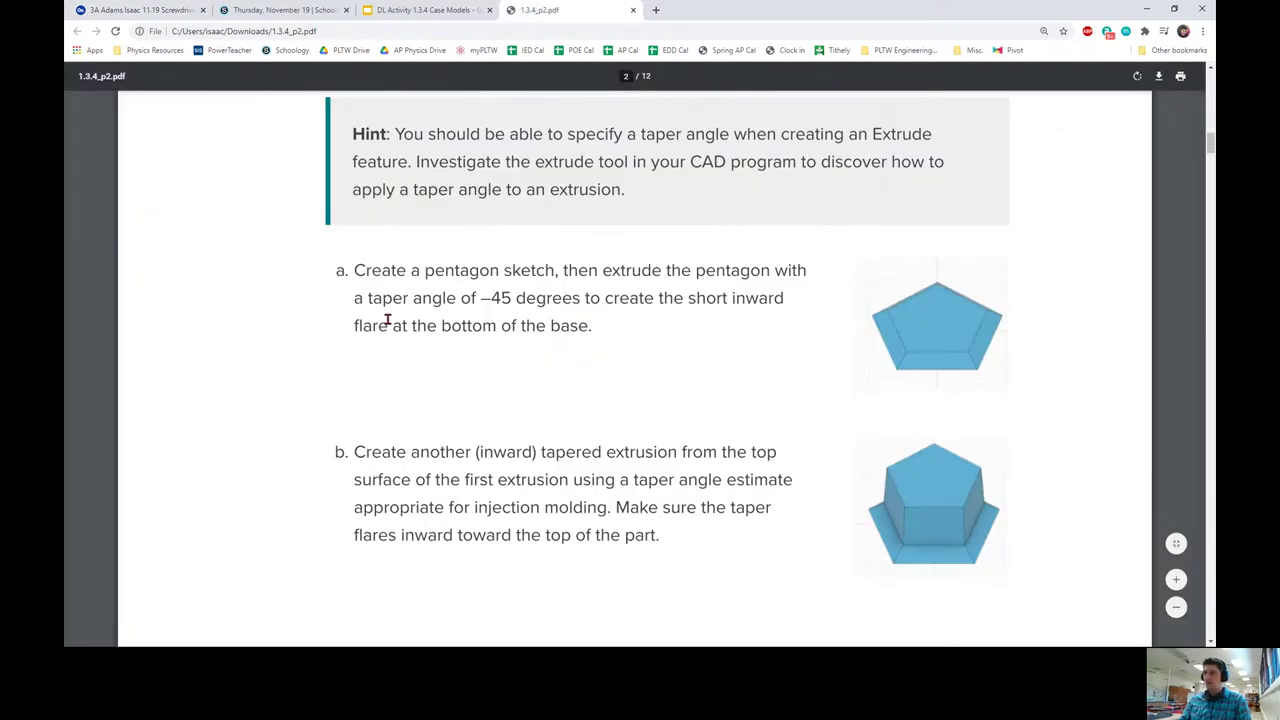
left_click_drag(368, 297, 407, 297)
left_click(713, 363)
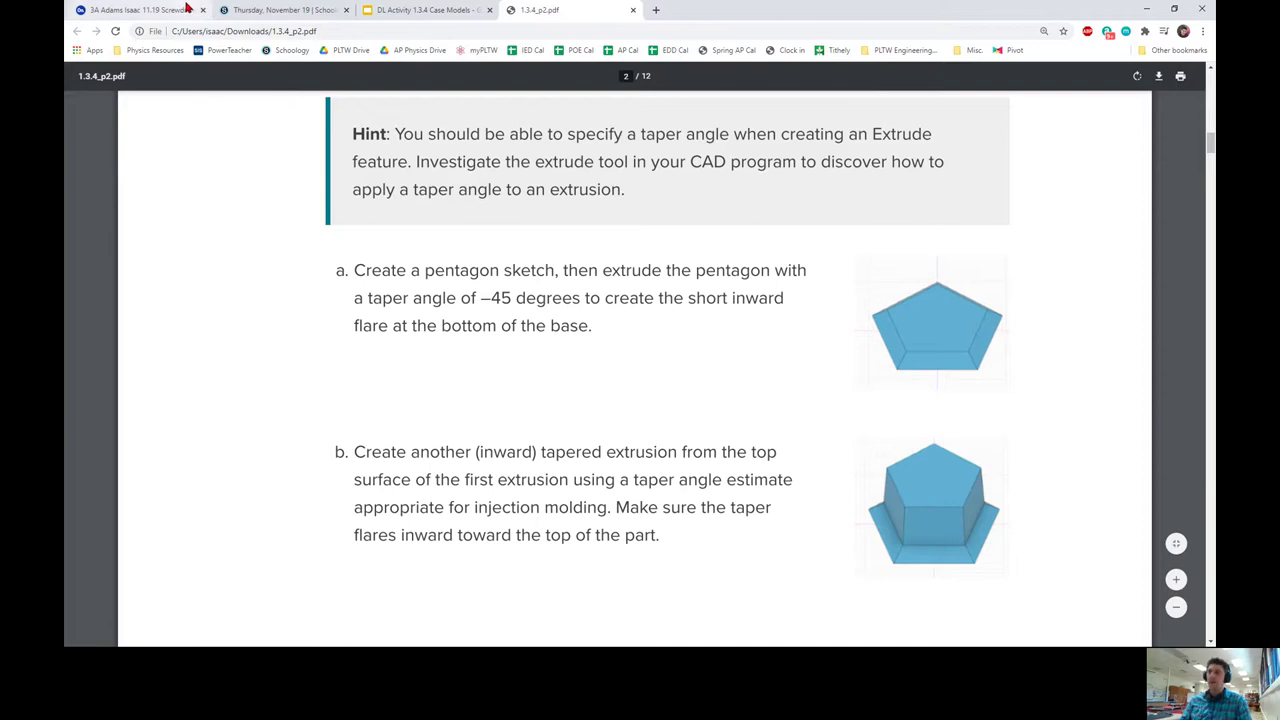
- Return to Onshape and enable draft on the pentagon extrusion in Part Studio 2
left_click(138, 10)
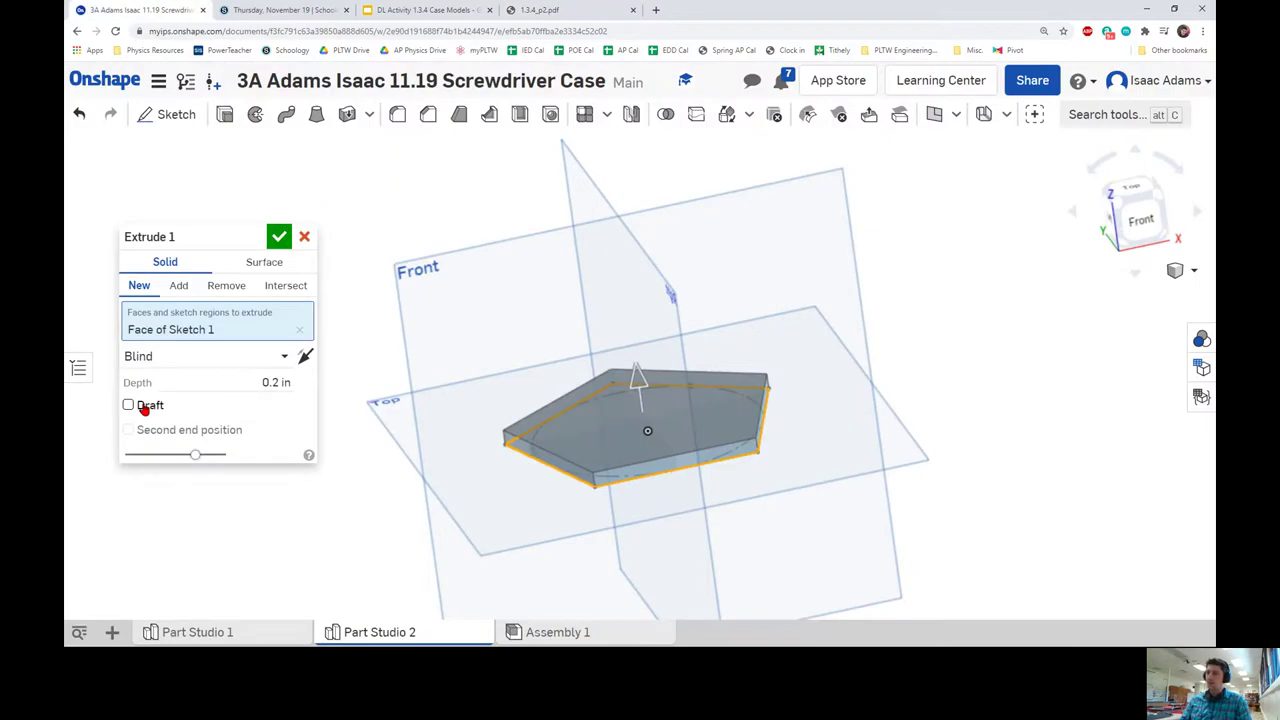
left_click(145, 408)
scroll(662, 444, "up", 3)
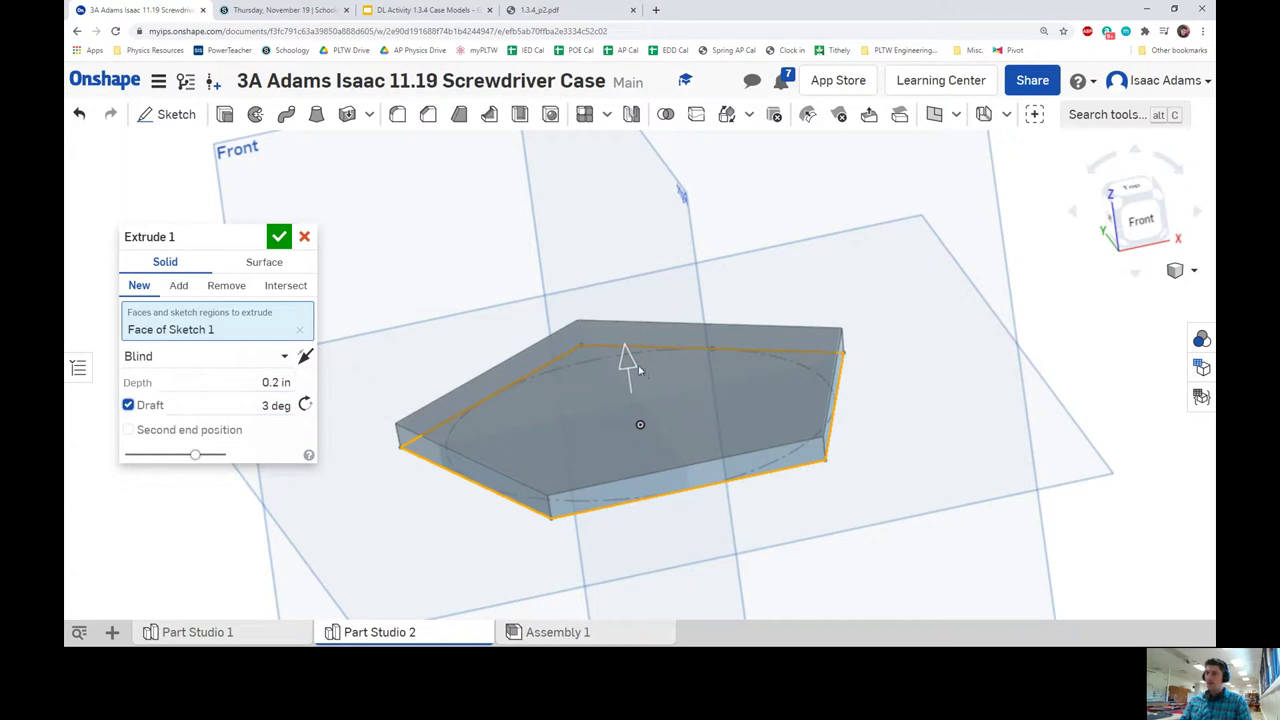
- Try a depth of 1.75 in with a 15-degree draft on the pentagon extrusion to exaggerate the taper
left_click_drag(626, 358, 603, 189)
right_click_drag(603, 189, 326, 367)
left_click(276, 405)
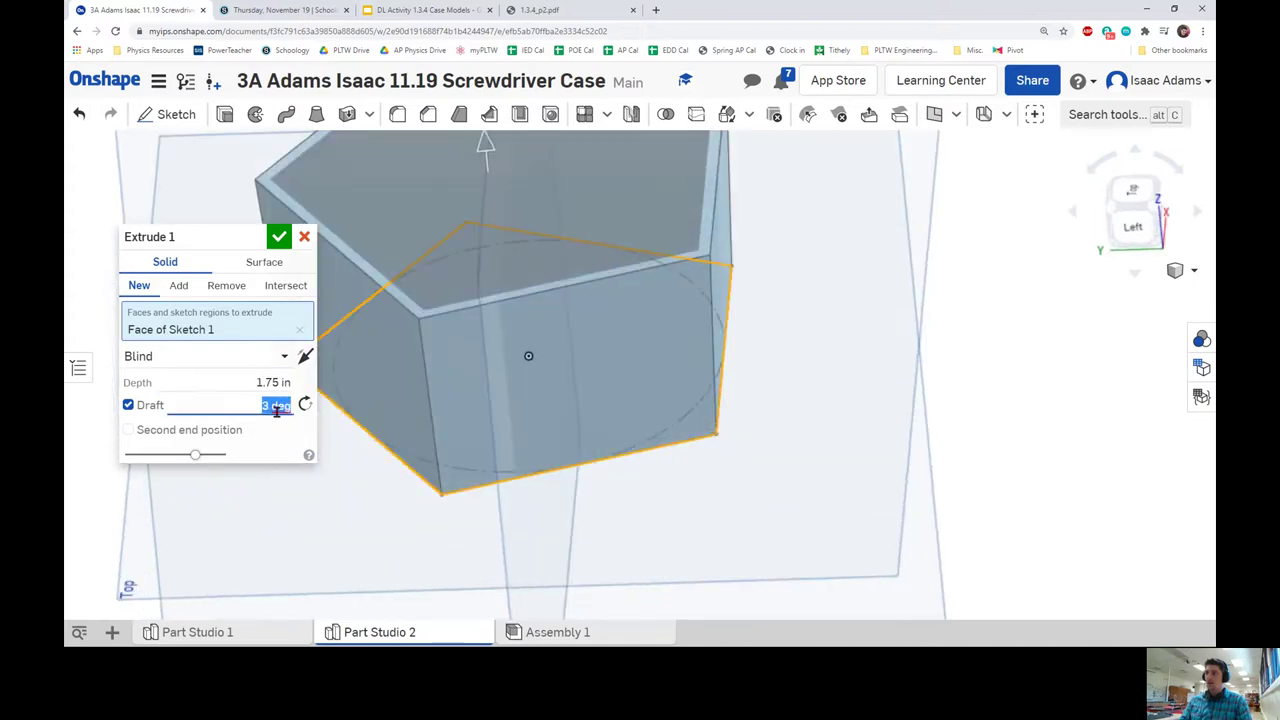
type("15")
key("Return")
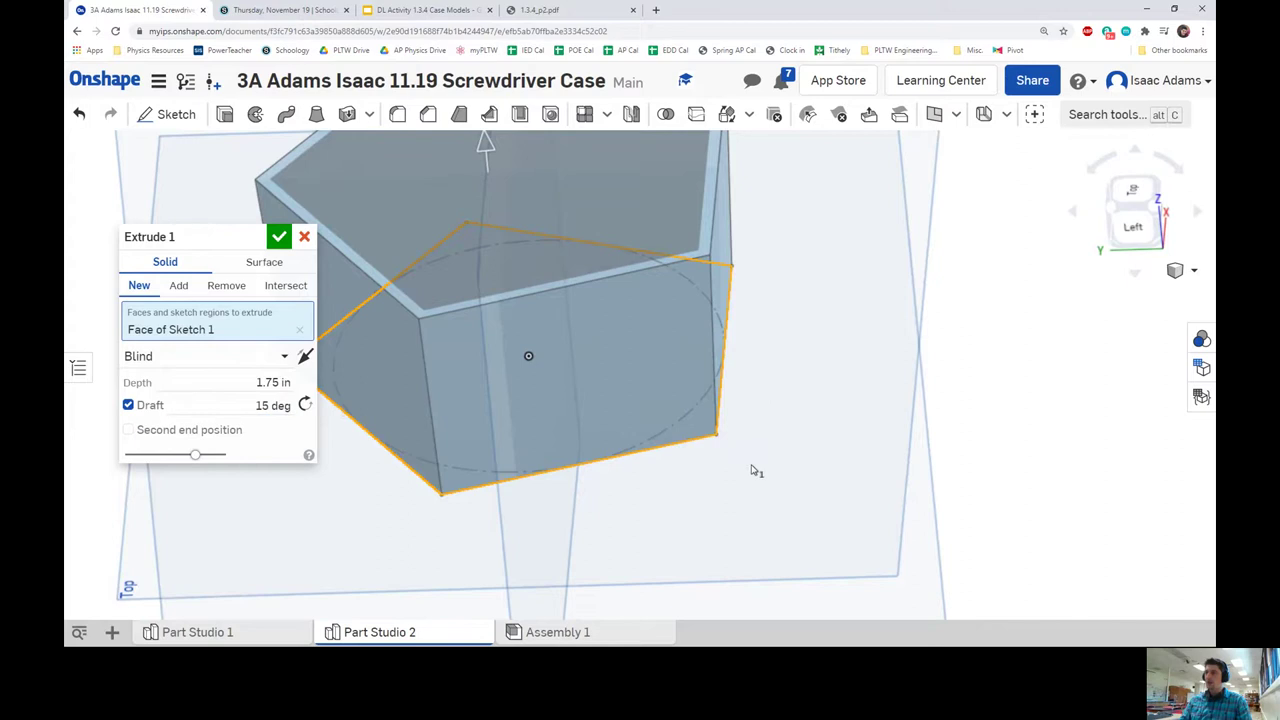
right_click_drag(754, 471, 737, 415)
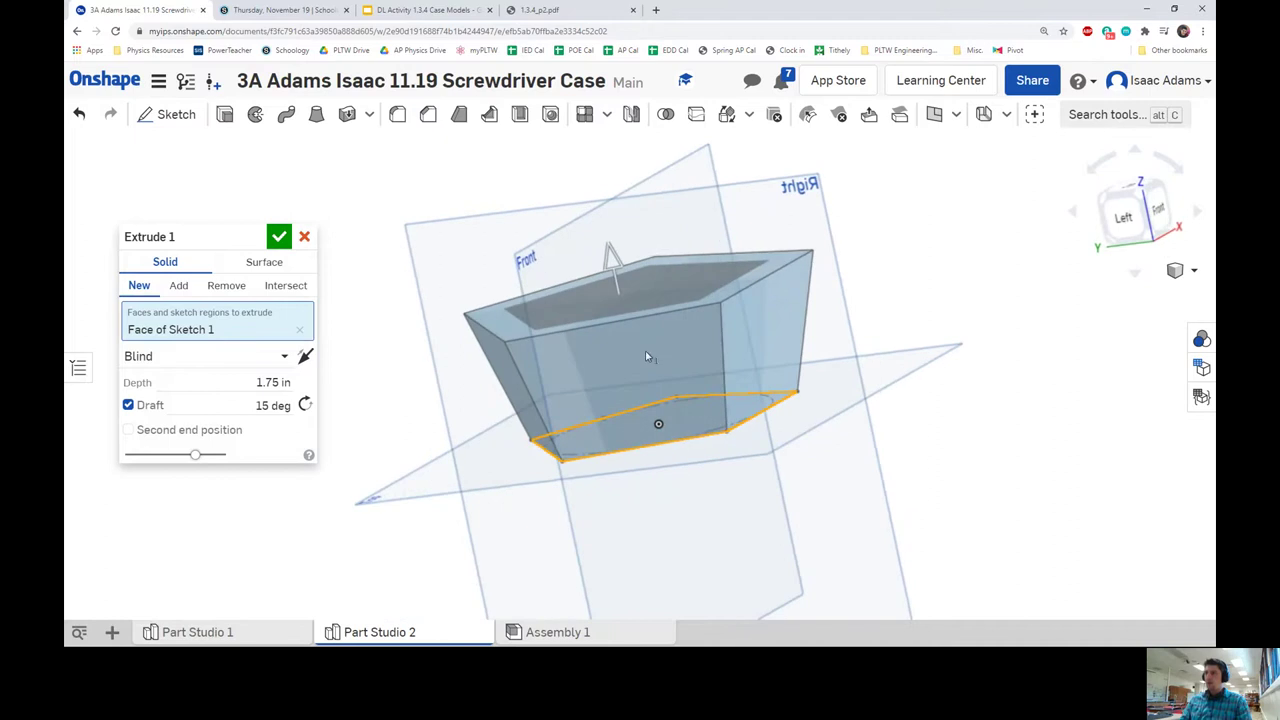
- Check the pentagon figure in 1.3.4_p2.pdf and reverse the extrusion's draft in Onshape so the sides taper inward
left_click(540, 10)
scroll(949, 365, "up", 5, "ctrl")
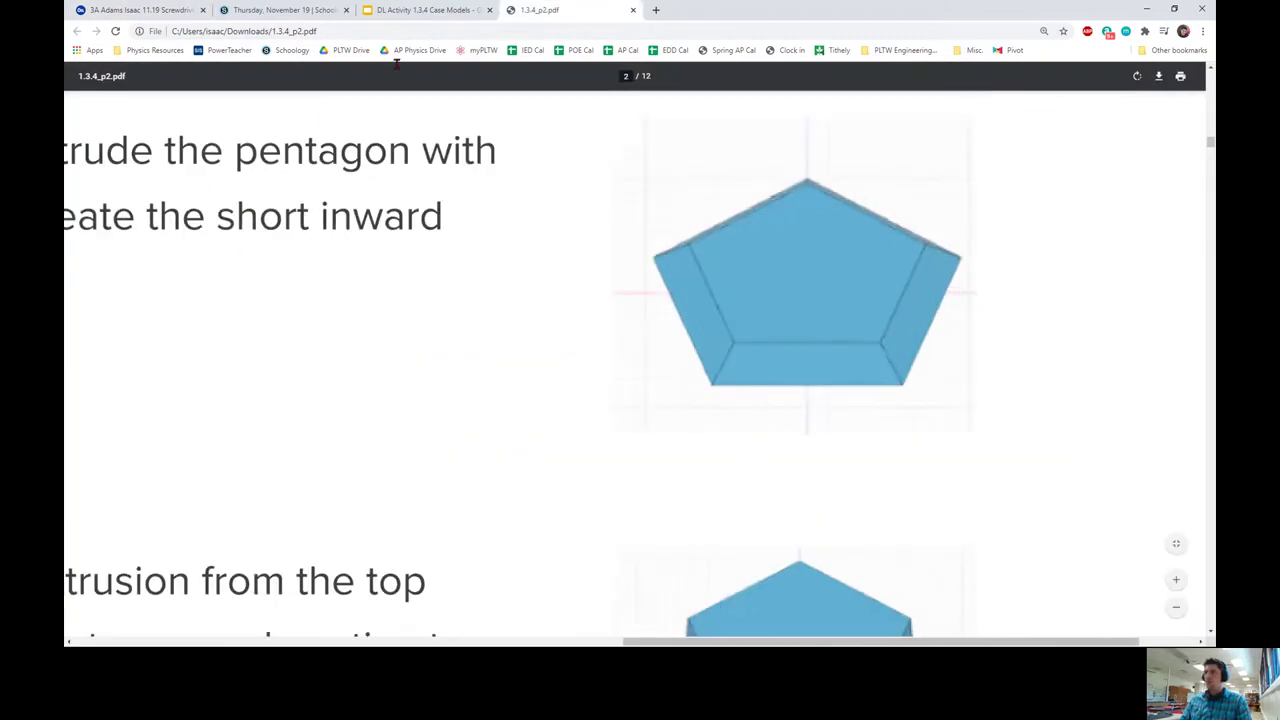
left_click(138, 10)
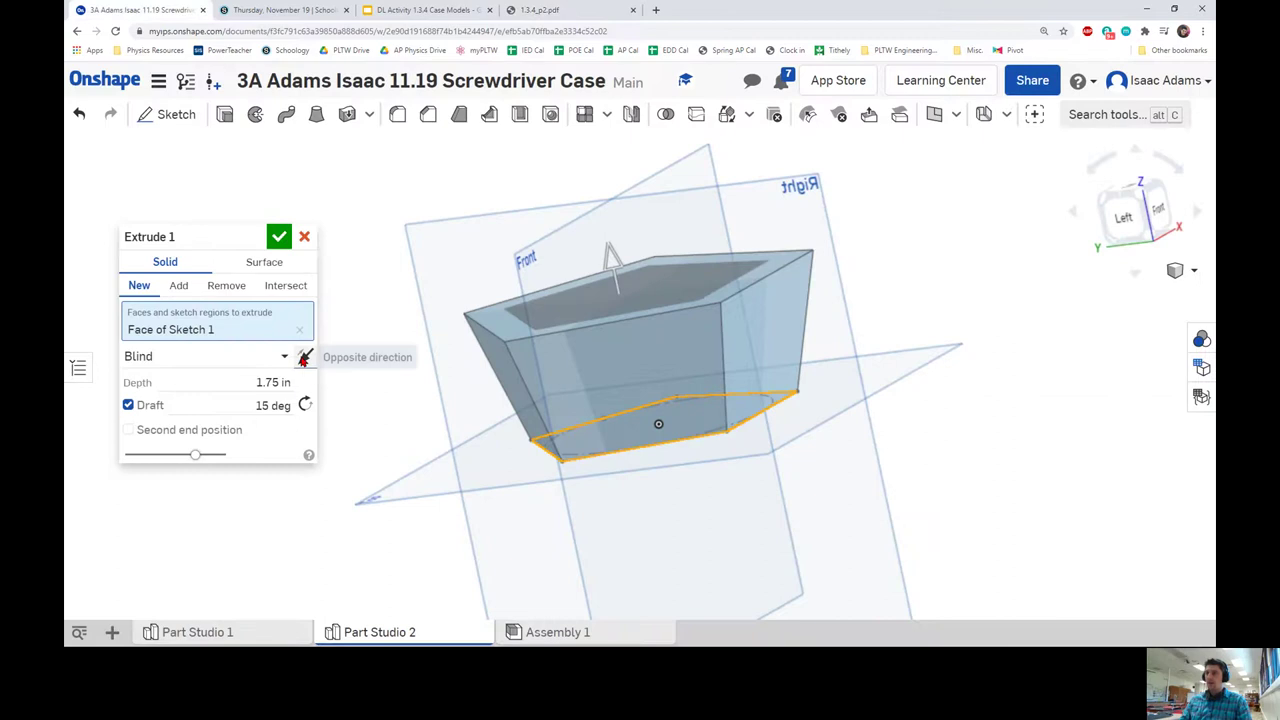
left_click(306, 405)
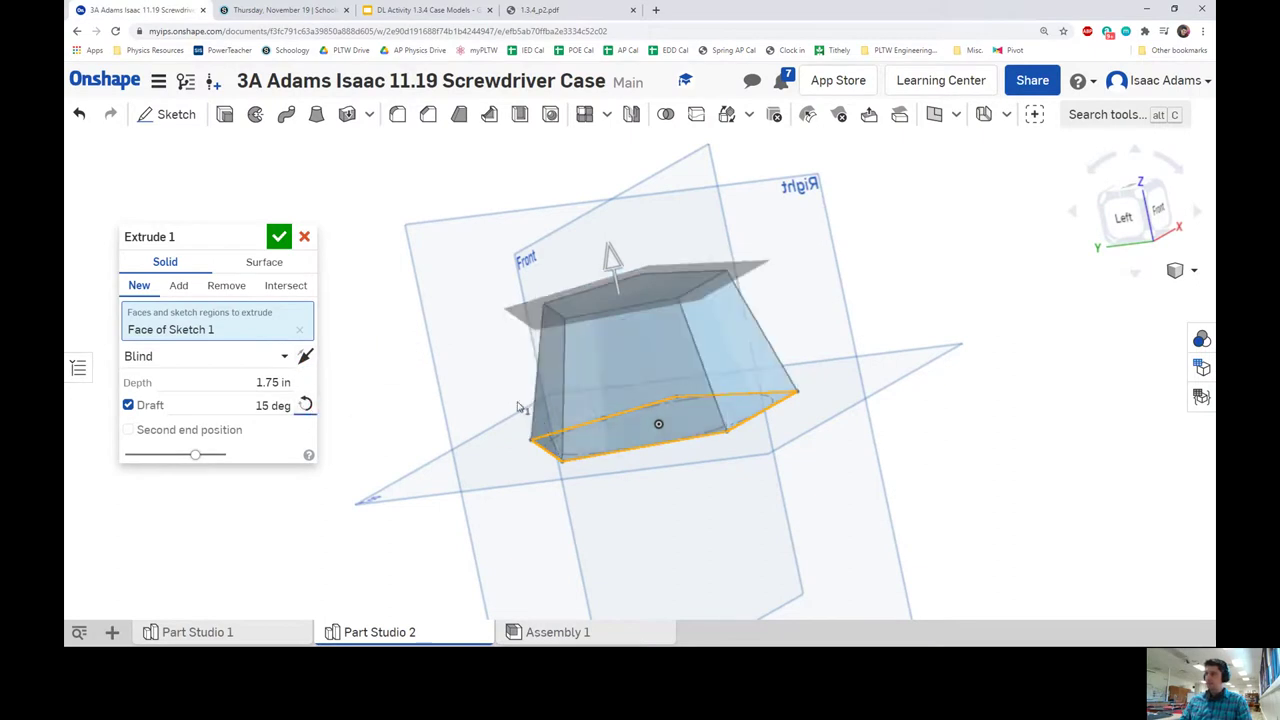
right_click_drag(615, 407, 435, 304)
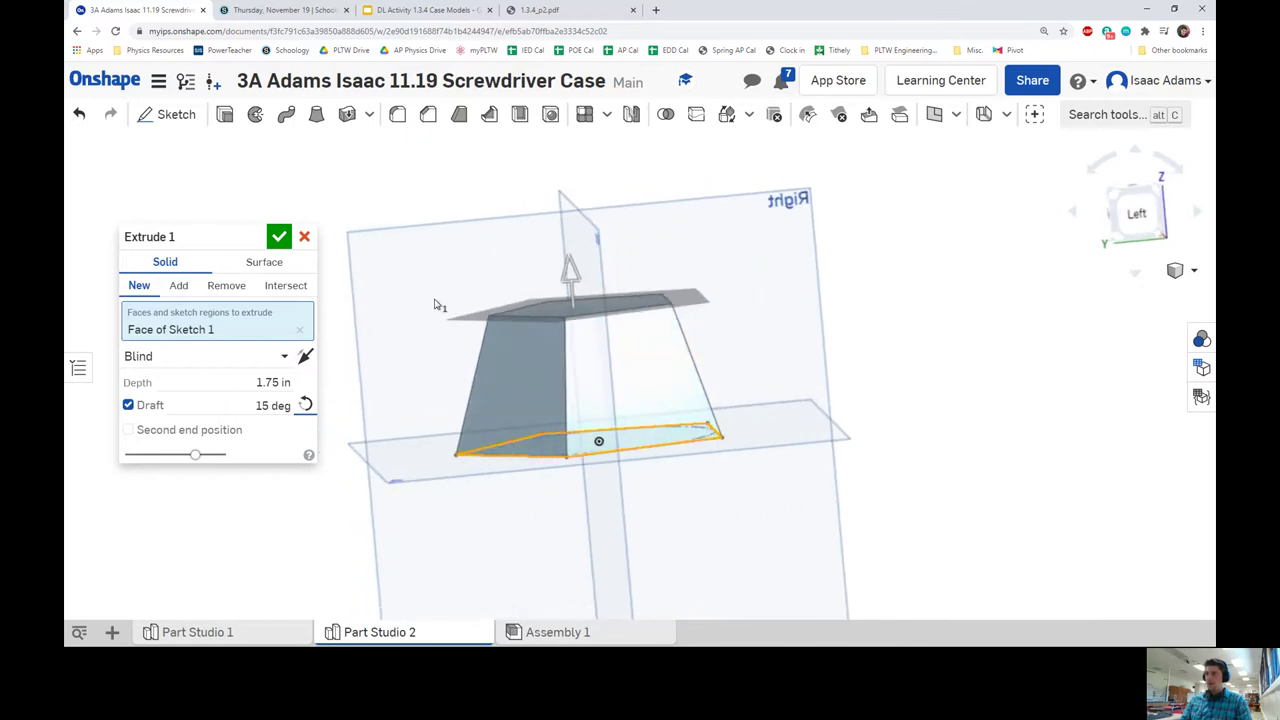
- Set the pentagon extrusion's depth to 0.2 in
left_click(284, 384)
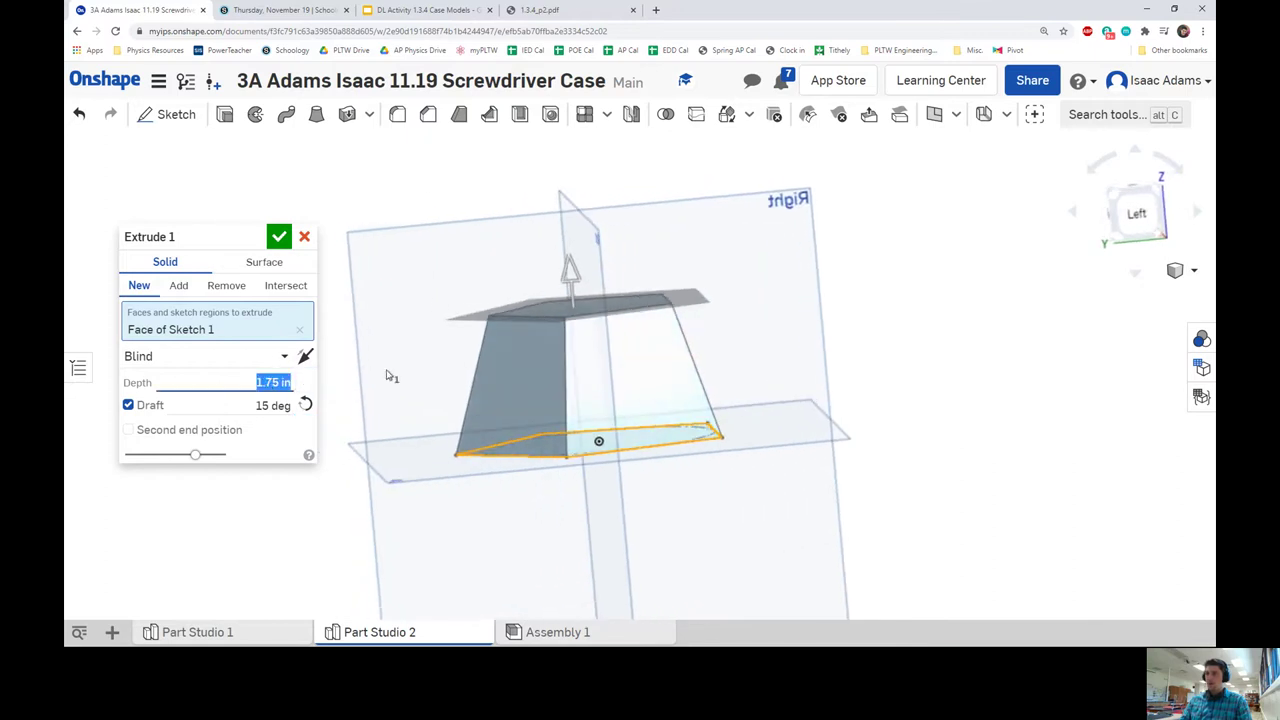
type("0")
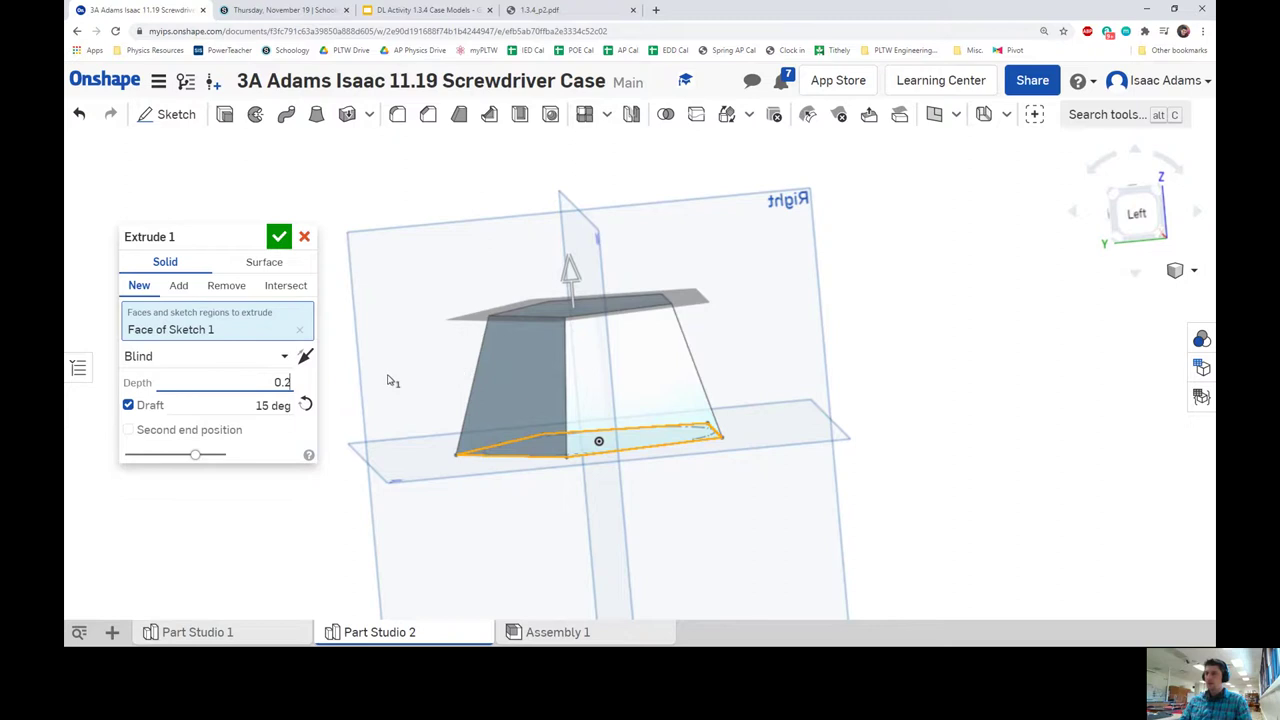
type(".2")
key("Return")
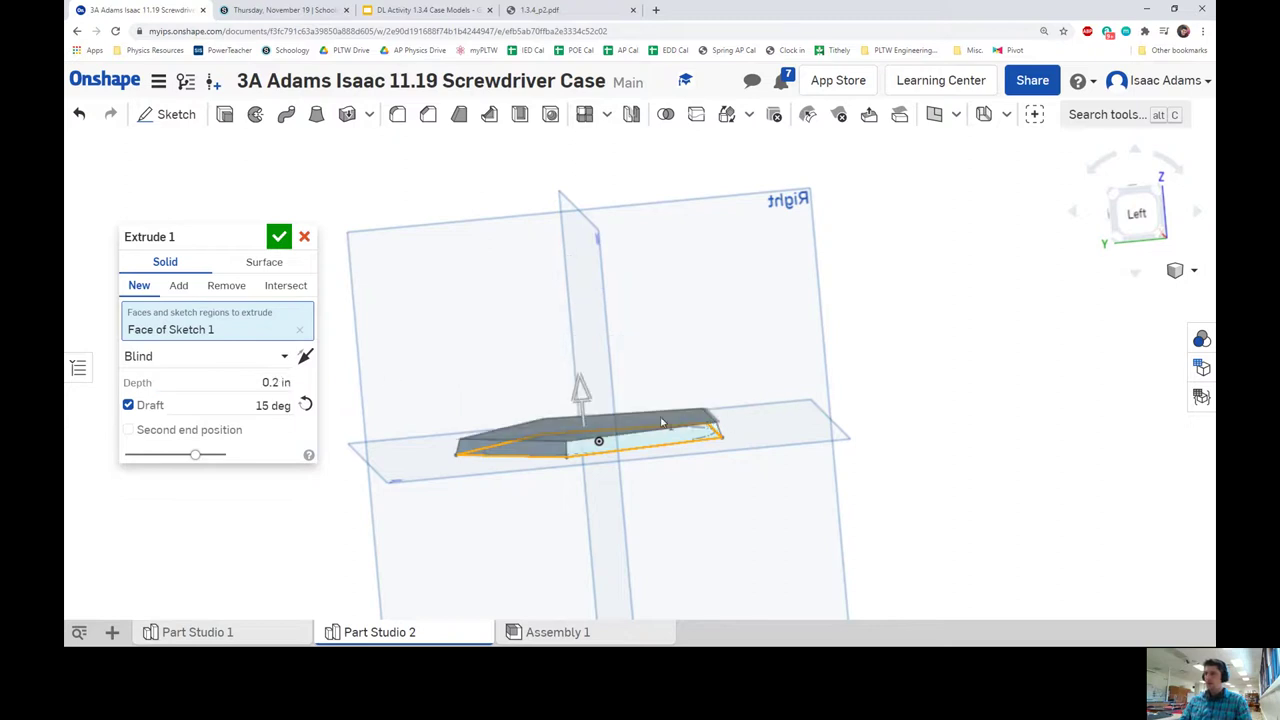
scroll(661, 423, "up", 3)
- Recheck the taper angle in step 16a of 1.3.4_p2.pdf and set the pentagon extrusion's draft to 45 degrees in Onshape
left_click(510, 8)
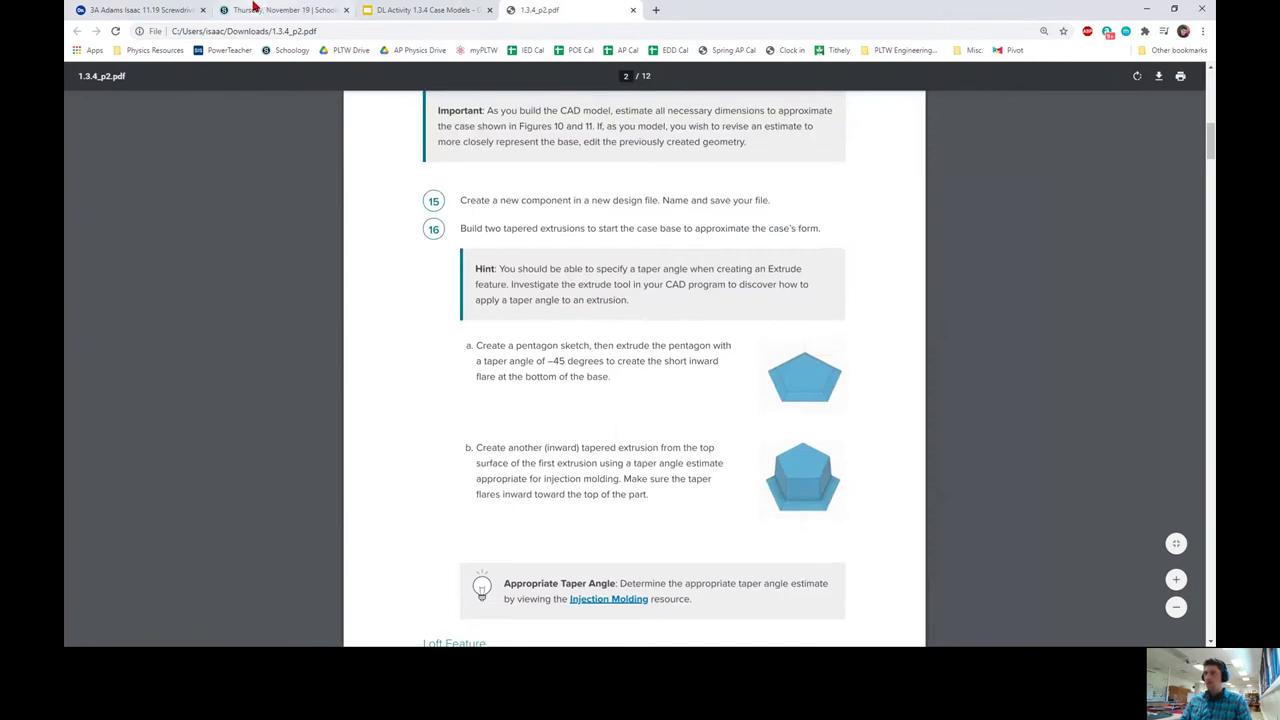
left_click(135, 9)
left_click(273, 405)
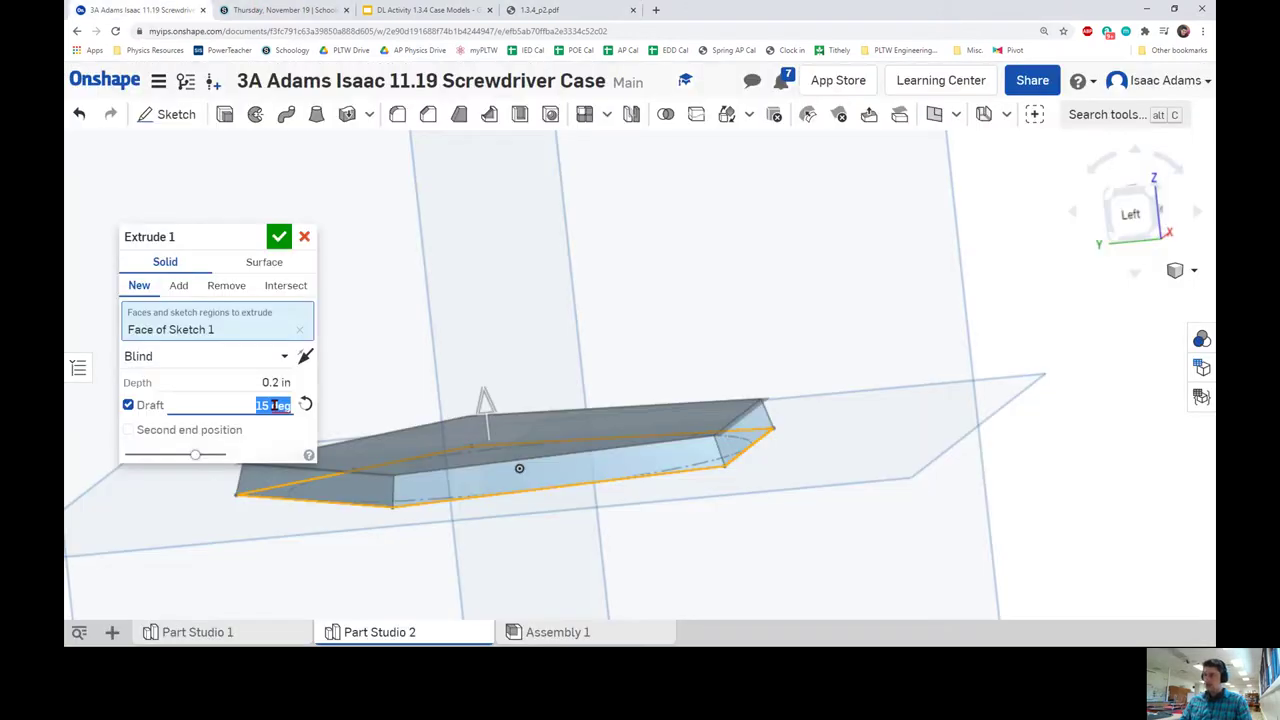
type("45")
key("Return")
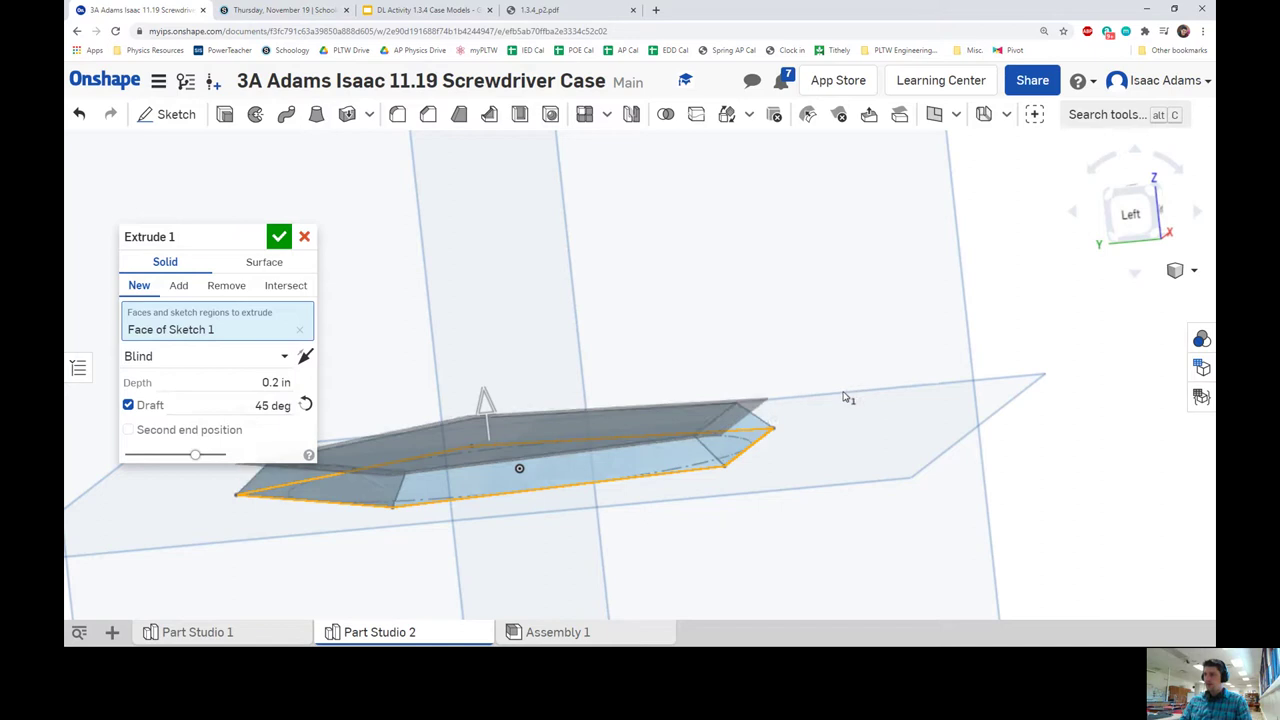
right_click_drag(846, 397, 799, 452)
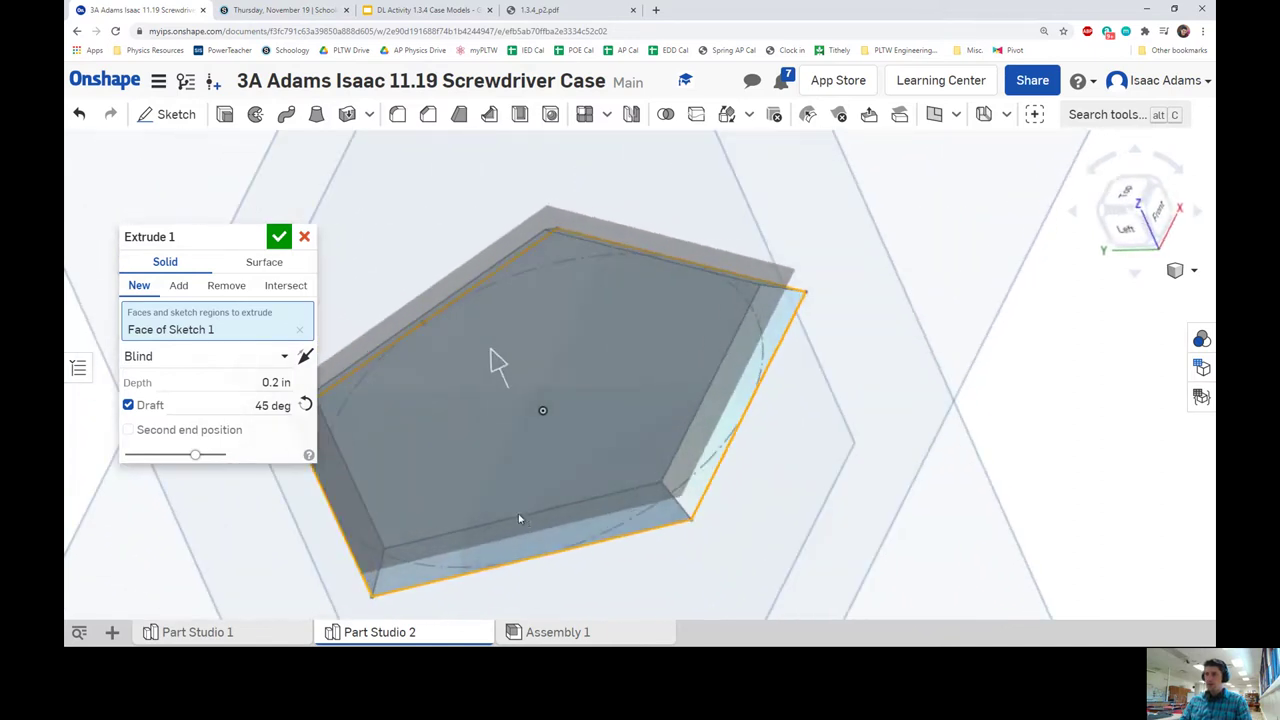
- Compare the taper with the first extrusion in Part Studio 1, and accept the pentagon extrusion in Part Studio 2
left_click(265, 623)
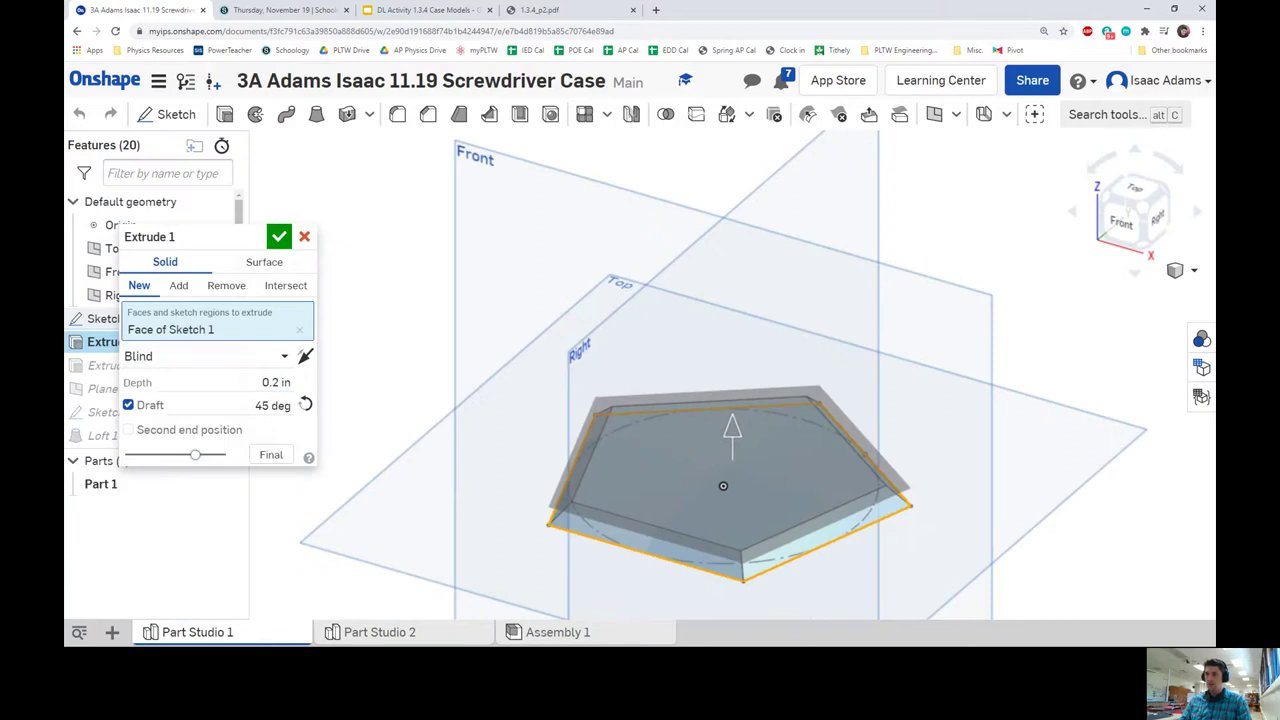
left_click(404, 641)
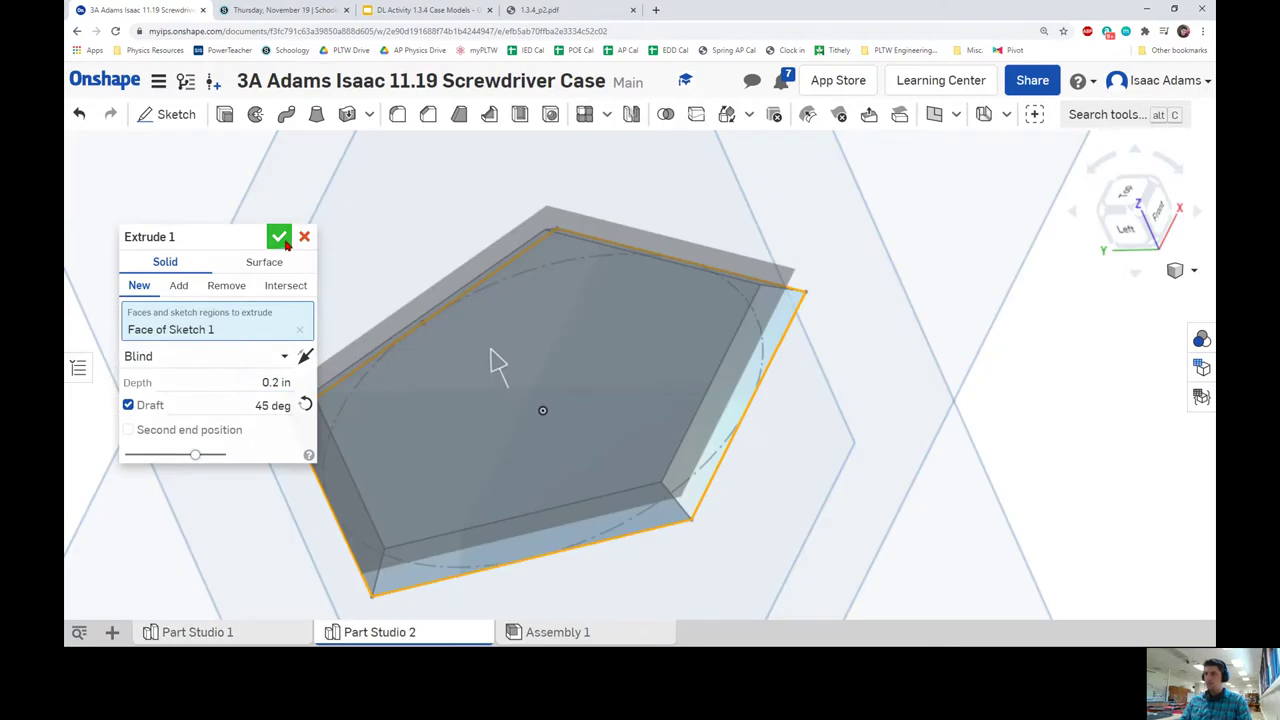
right_click_drag(689, 320, 1120, 208)
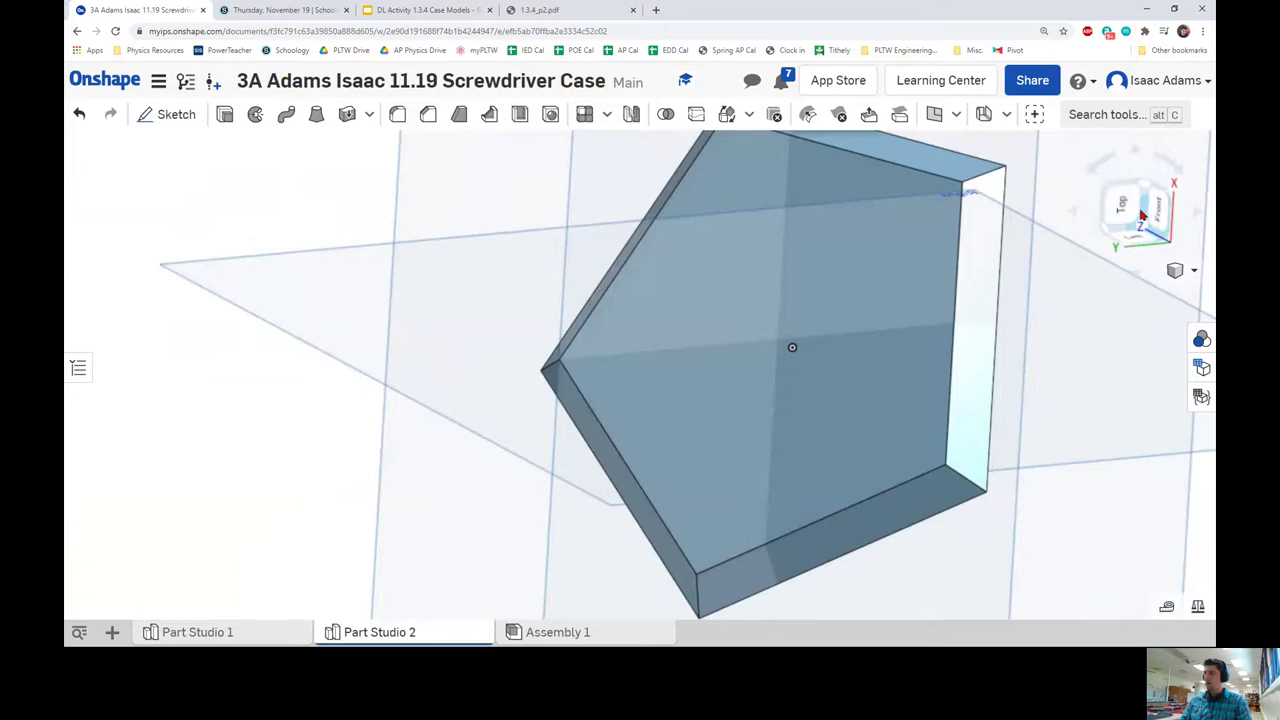
left_click(1130, 222)
key("shift+1")
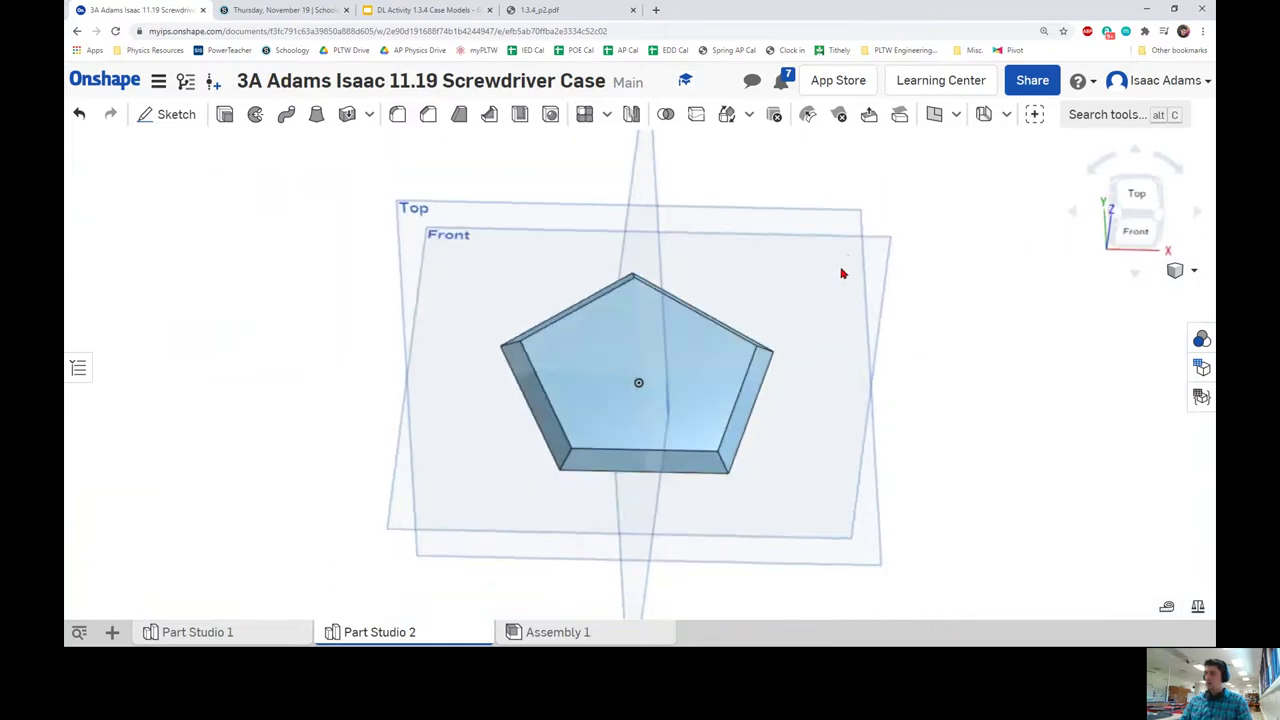
right_click_drag(838, 224, 837, 309)
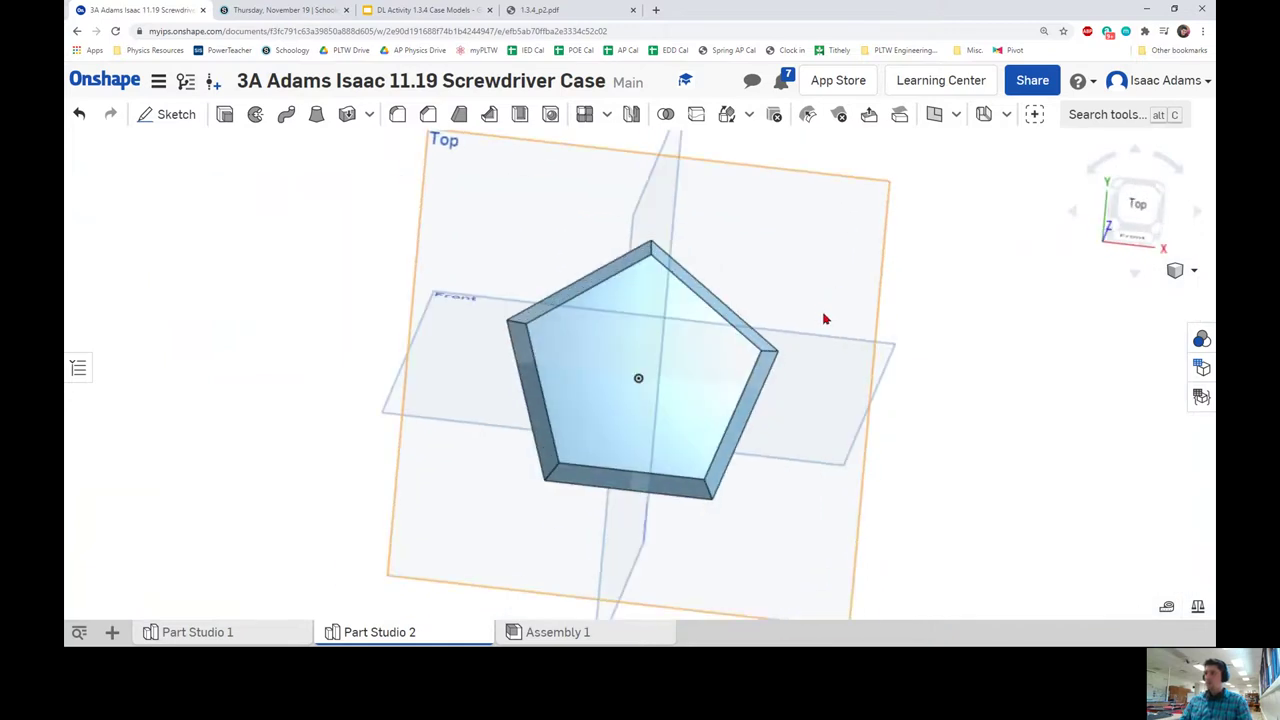
- Read step 16b in 1.3.4_p2.pdf on the second inward tapered extrusion and examine its reference figure
left_click(560, 10)
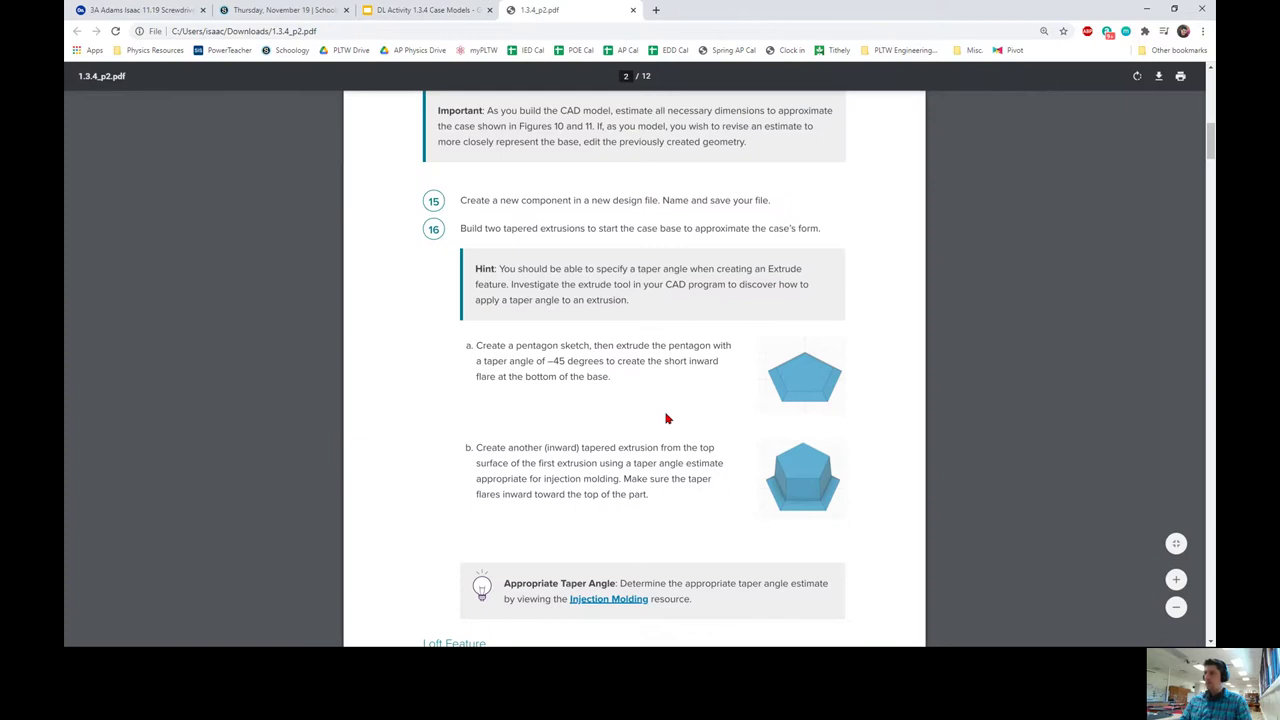
scroll(667, 419, "down", 1)
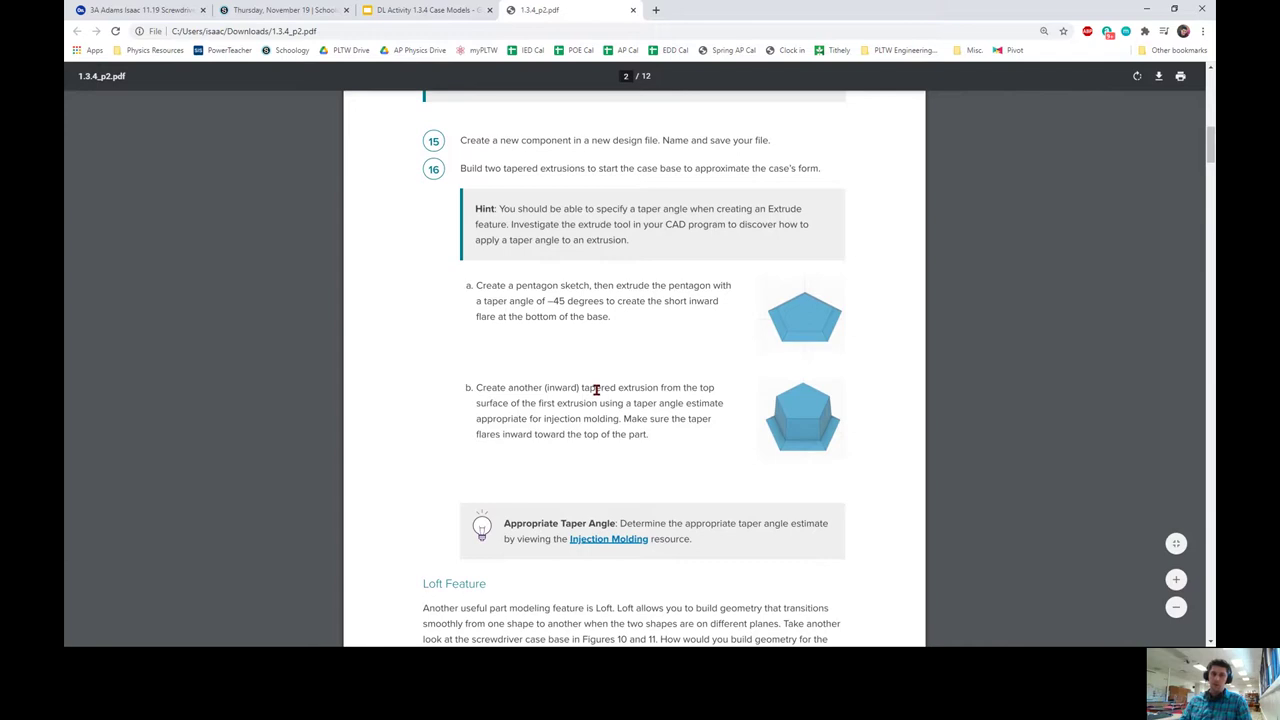
left_click(290, 10)
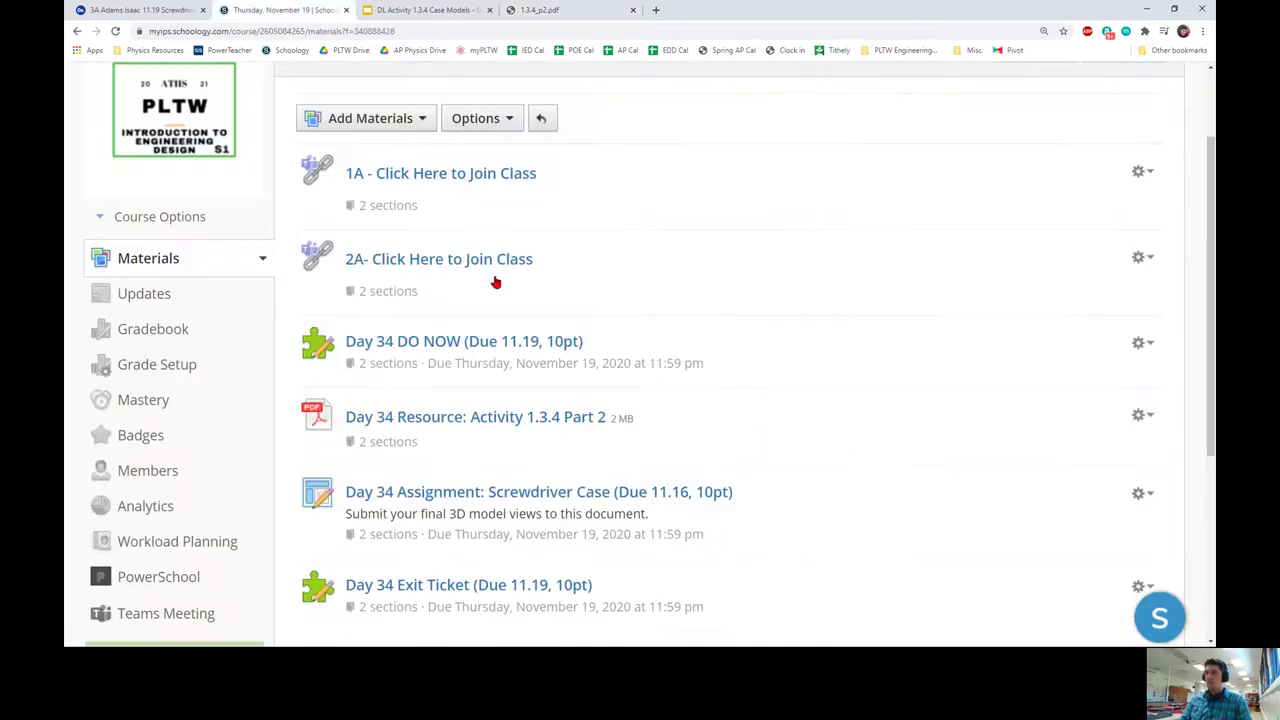
left_click(150, 9)
left_click(224, 114)
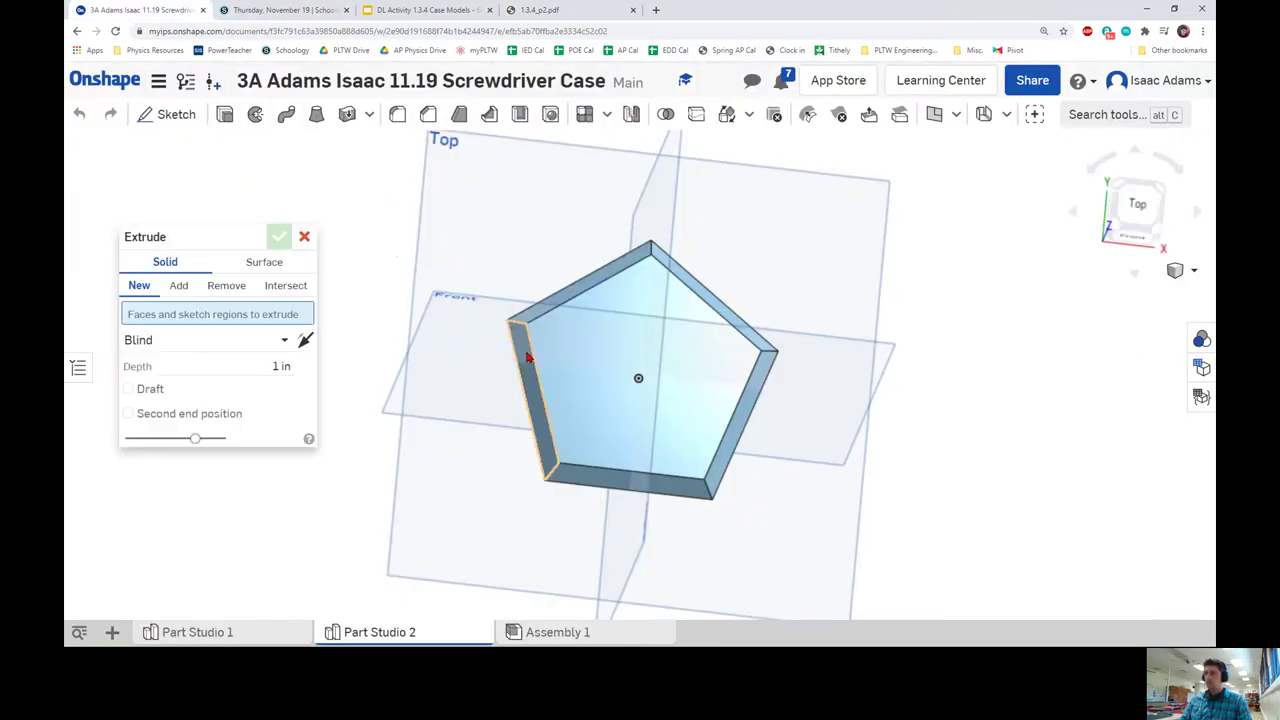
left_click(300, 236)
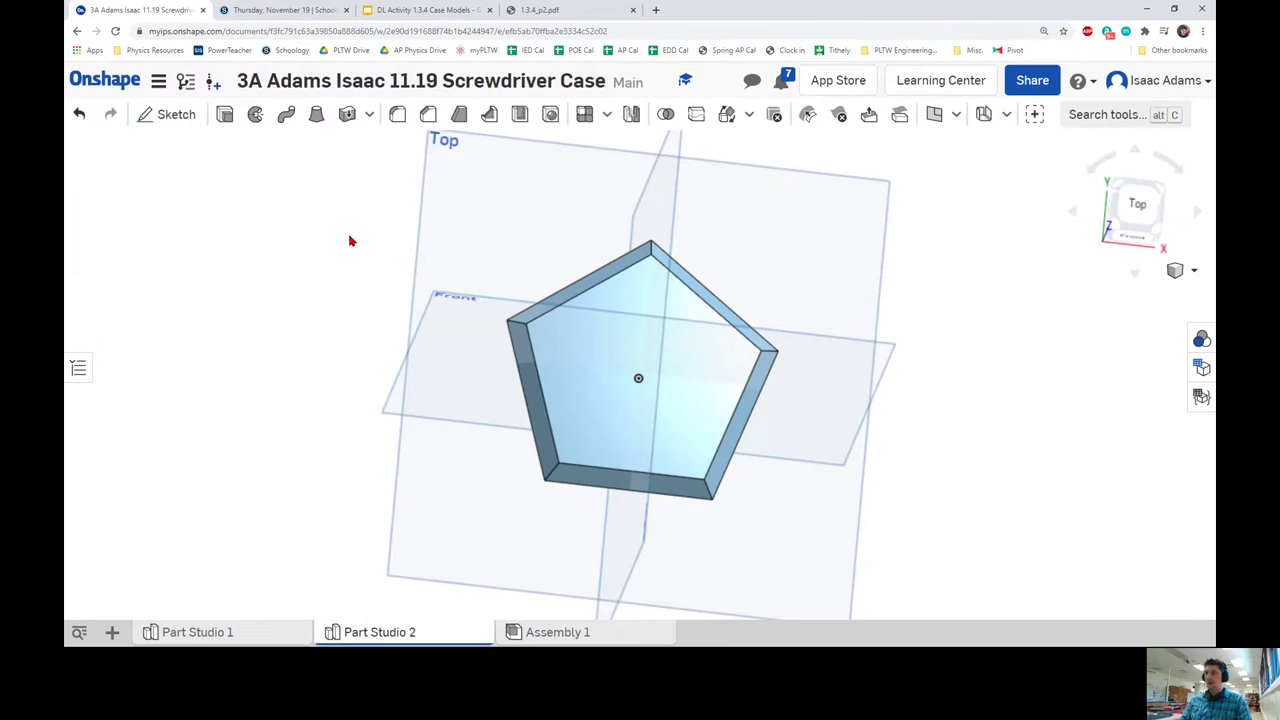
left_click(540, 10)
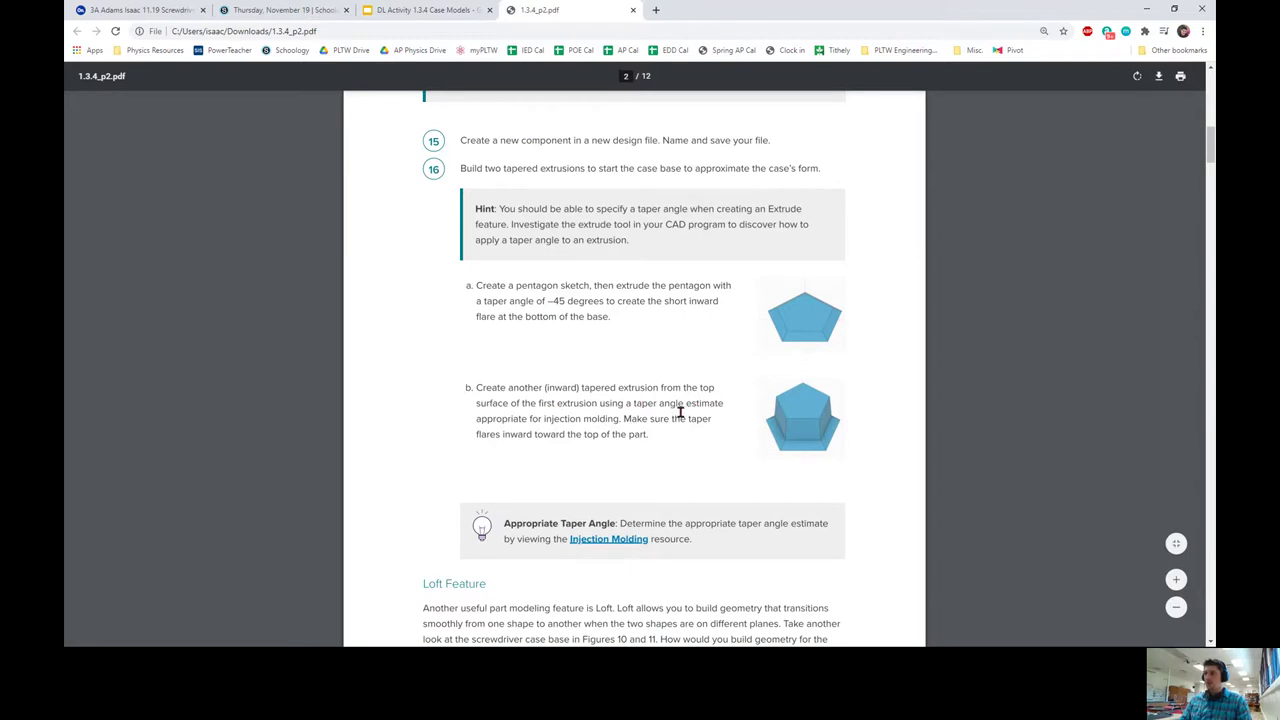
scroll(830, 418, "up", 4, "ctrl")
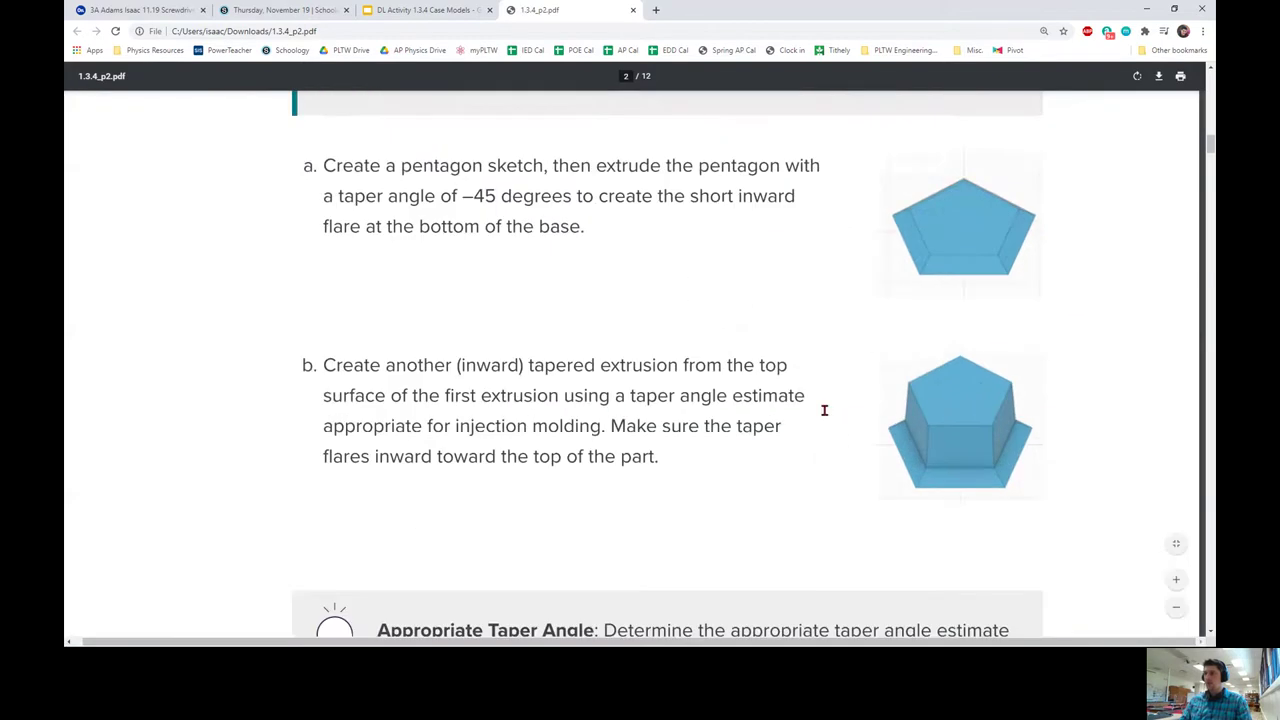
left_click_drag(451, 426, 675, 432)
scroll(1046, 437, "up", 3, "ctrl")
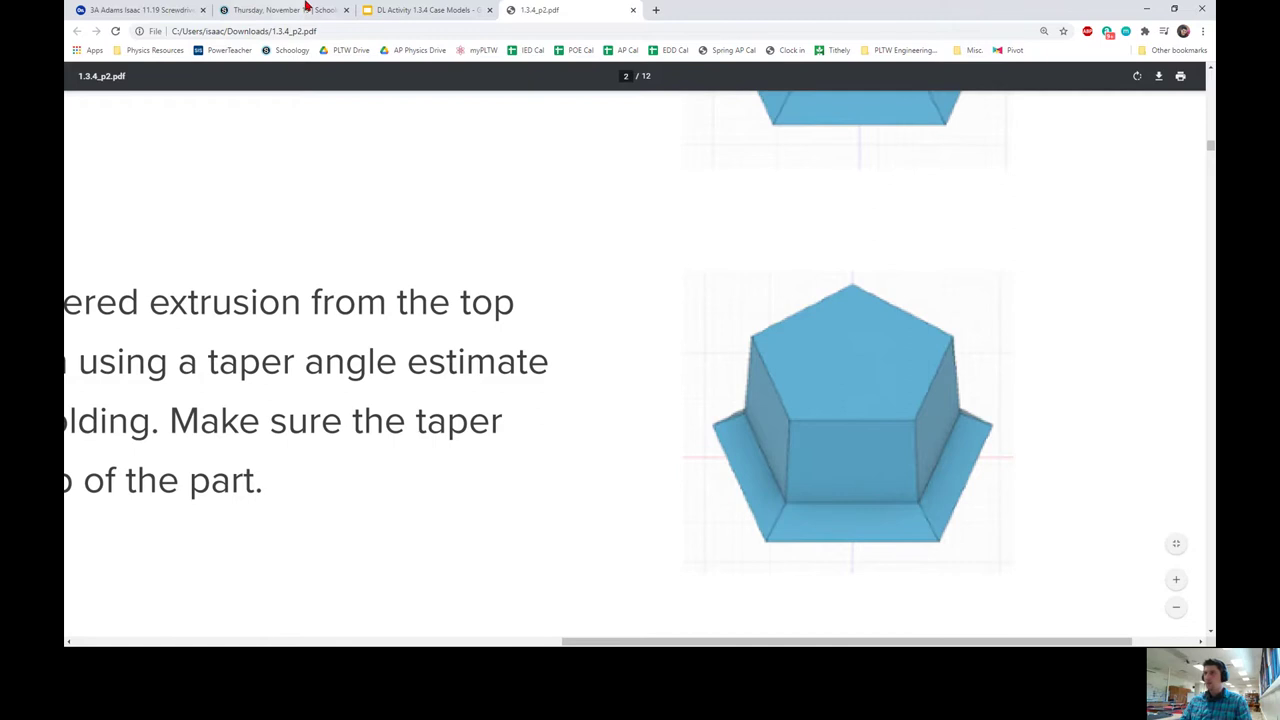
- Return to Onshape and close the Extrude 1 settings in Part Studio 1, opening Extrude 2 to read its depth and draft
left_click(140, 10)
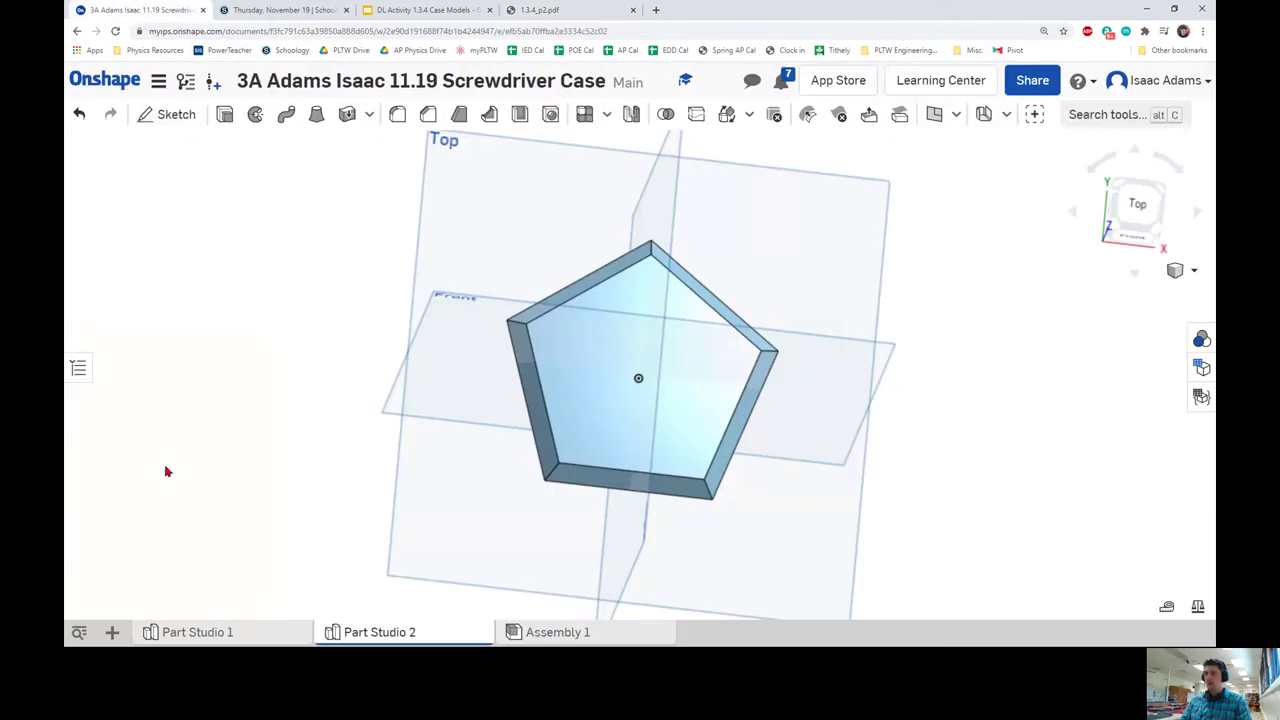
left_click(235, 625)
left_click(303, 237)
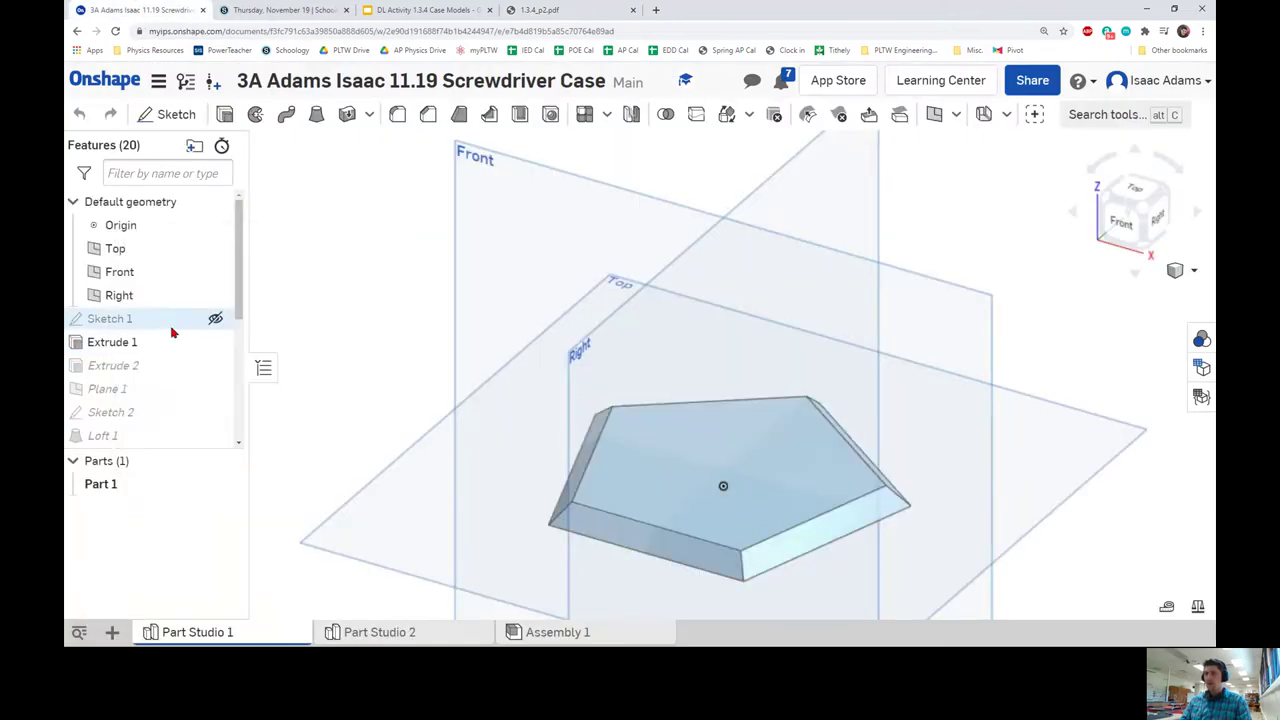
left_click(151, 366)
double_click(151, 366)
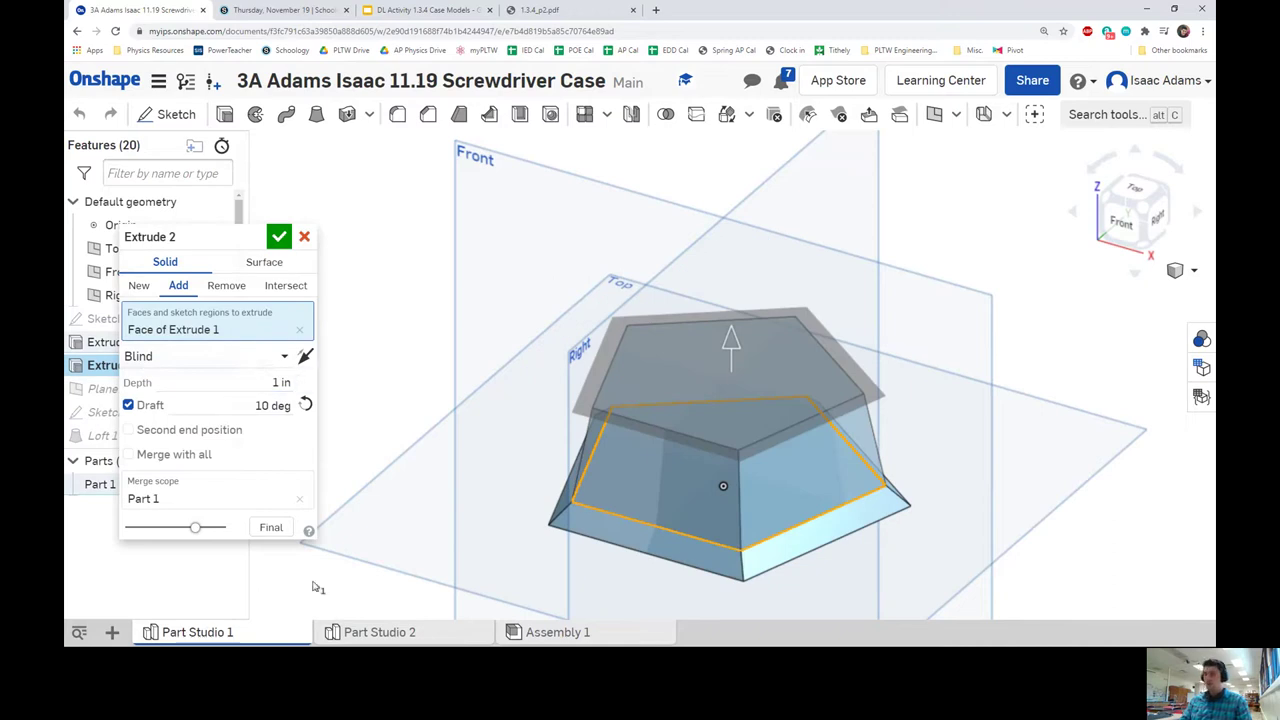
- Return to Part Studio 2 and start an added blind extrusion, 1 in deep, from the top face of the pentagon base
left_click(352, 627)
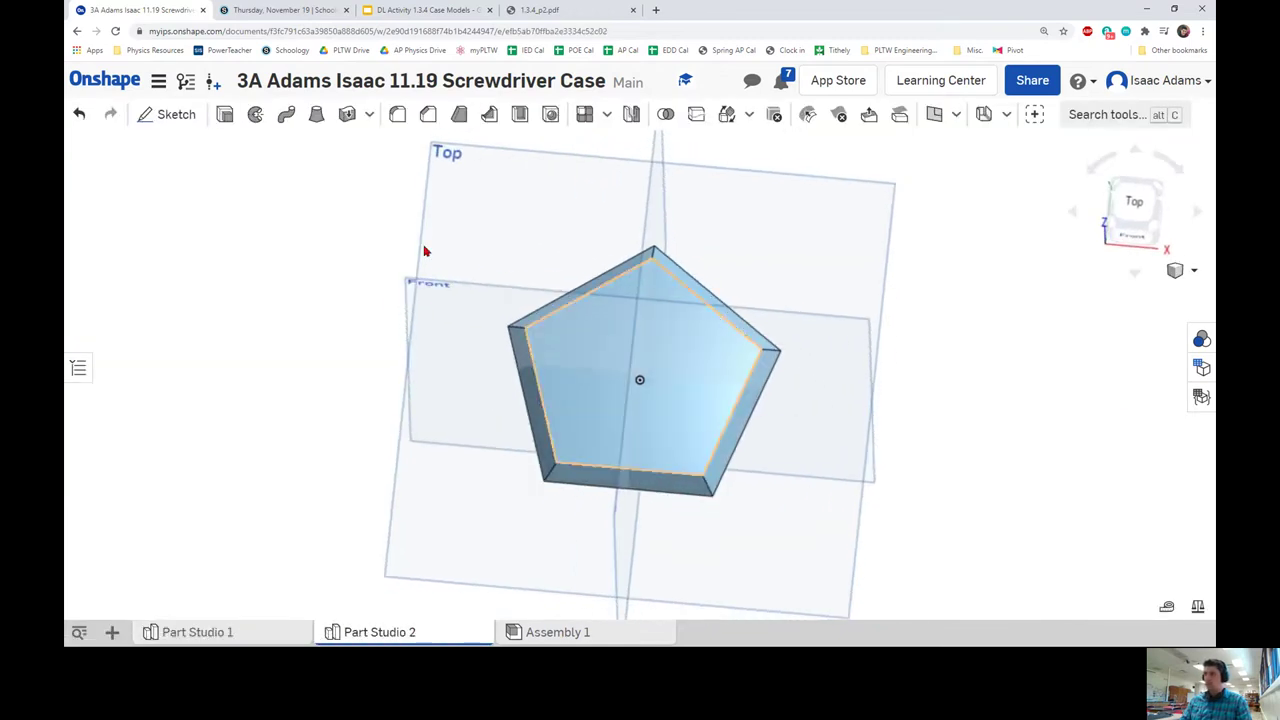
left_click(224, 113)
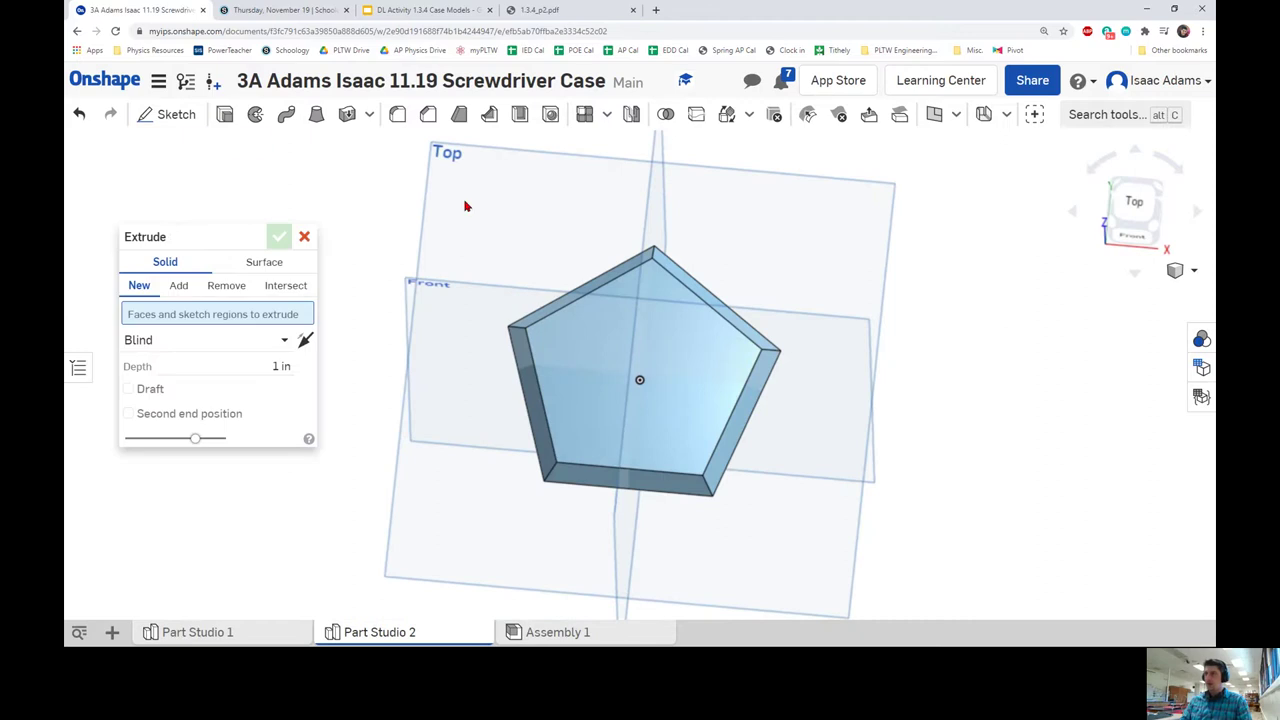
left_click(593, 341)
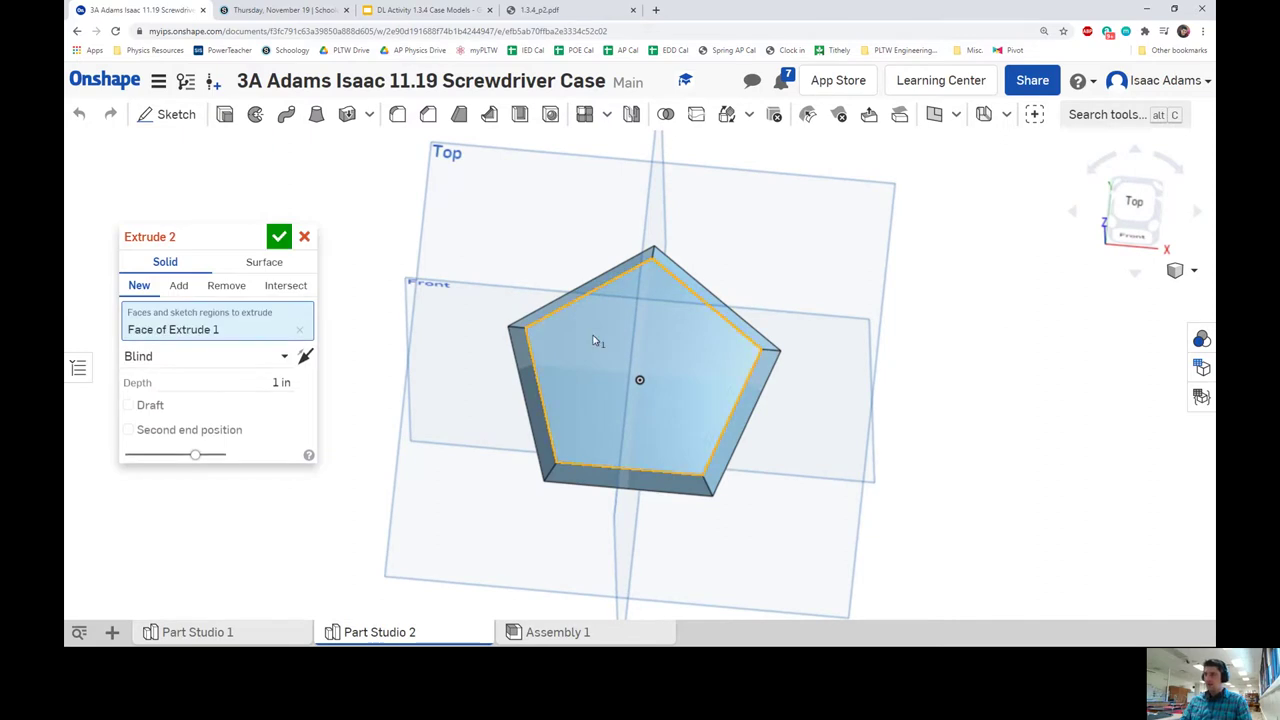
right_click_drag(760, 354, 757, 282)
right_click_drag(448, 376, 424, 391)
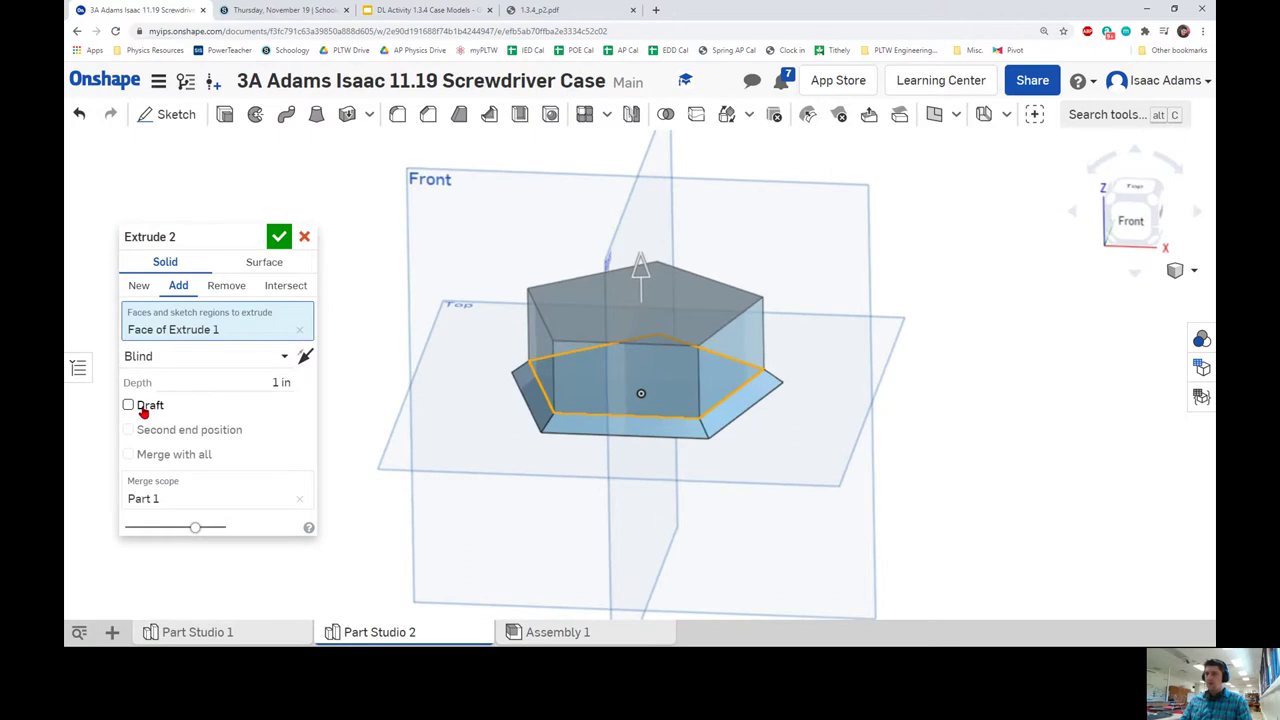
- Apply an inward draft of 10 degrees to the second pentagon extrusion and accept it
left_click(143, 408)
right_click_drag(617, 393, 671, 386)
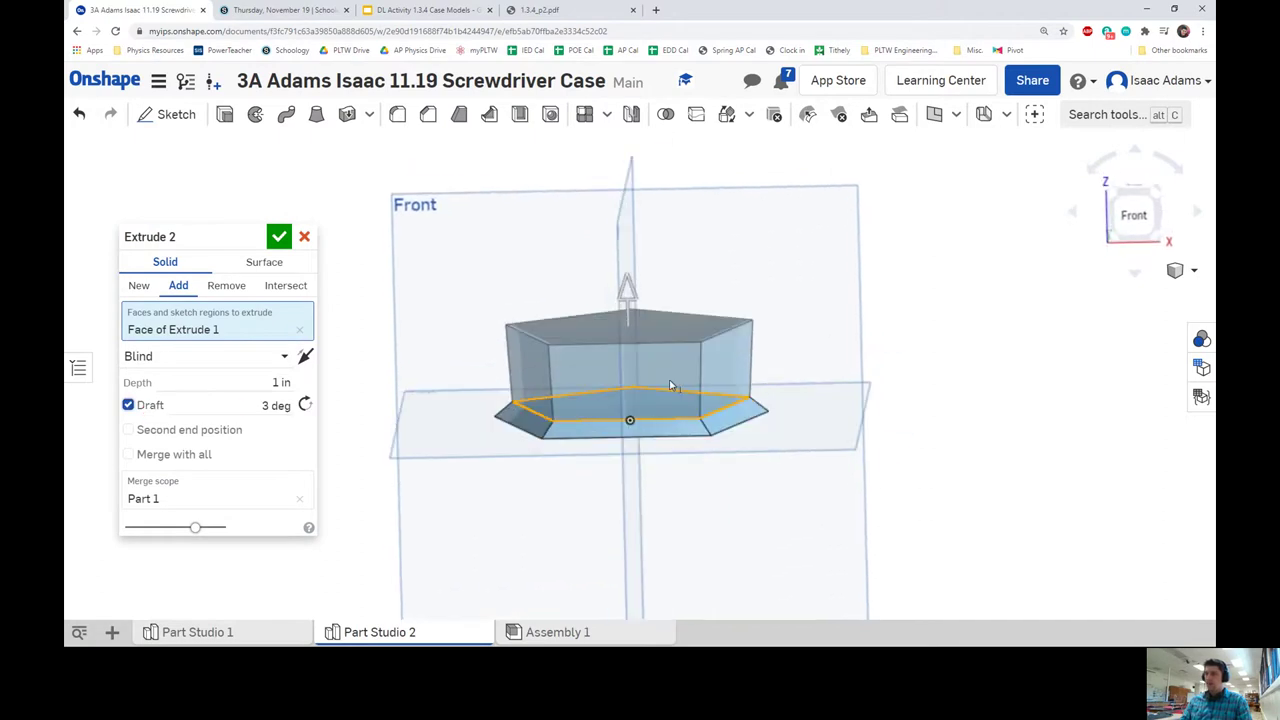
left_click(304, 406)
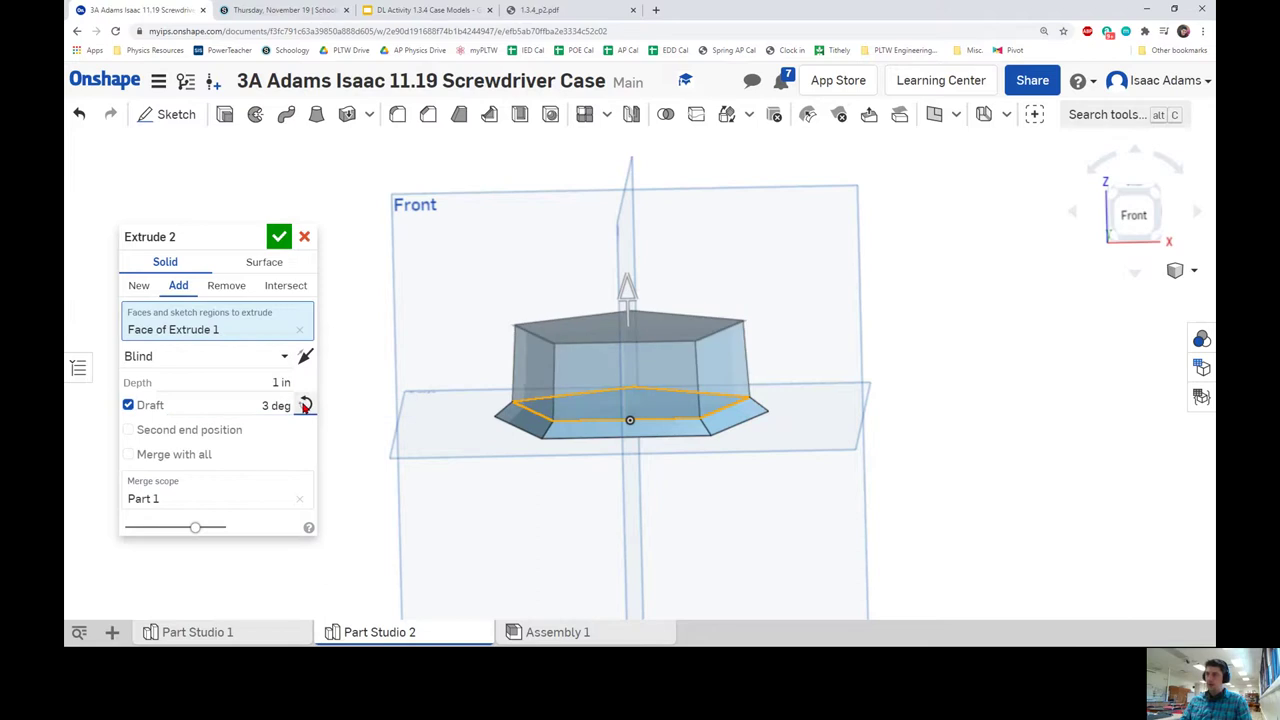
right_click_drag(595, 393, 575, 405)
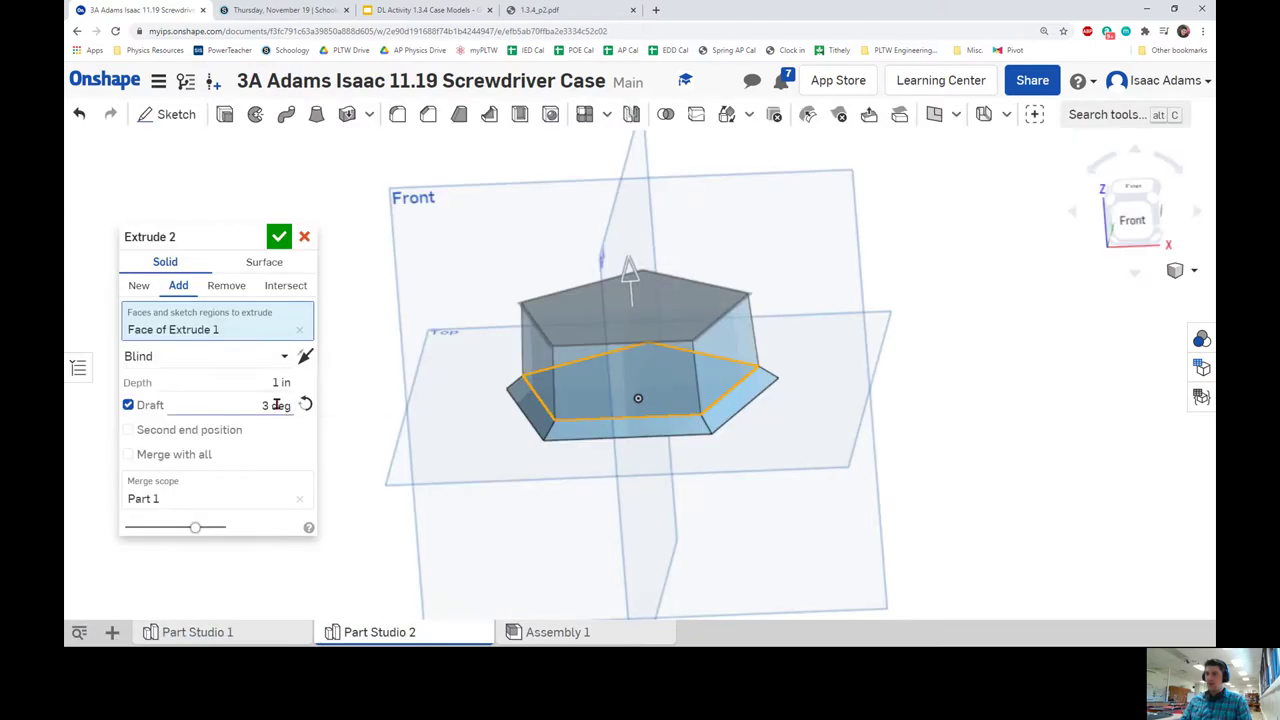
left_click(267, 404)
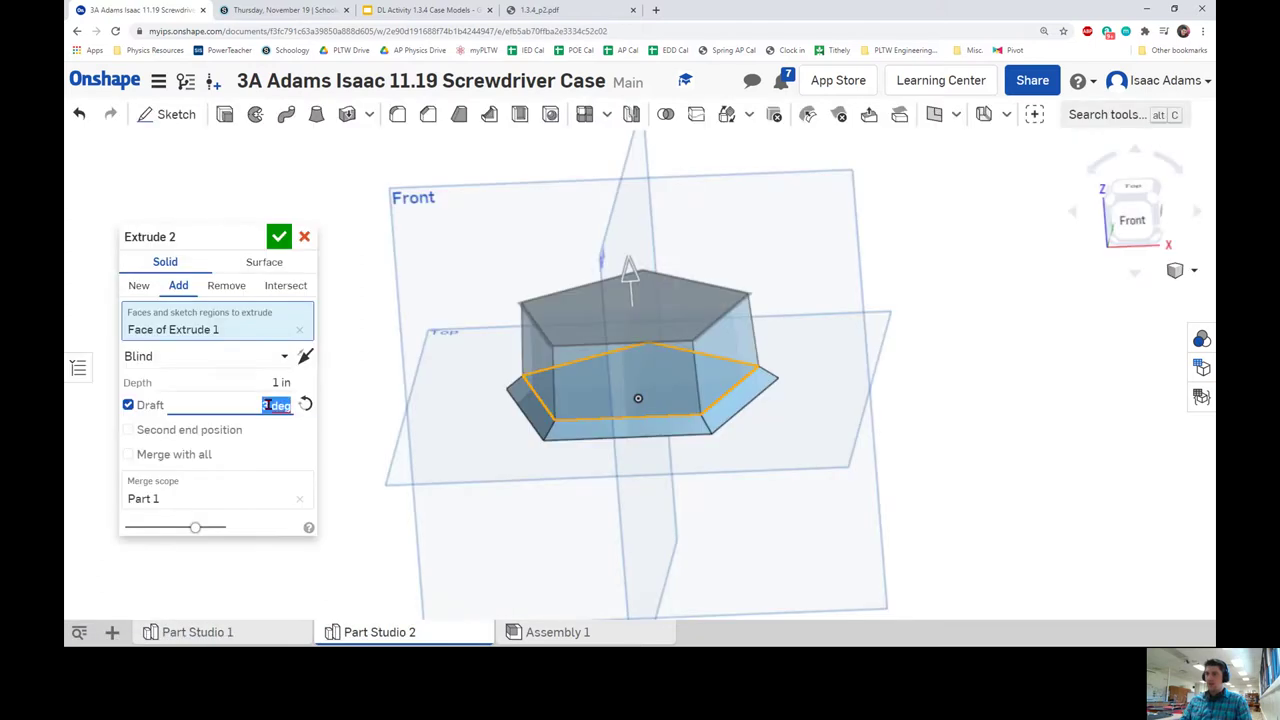
type("10")
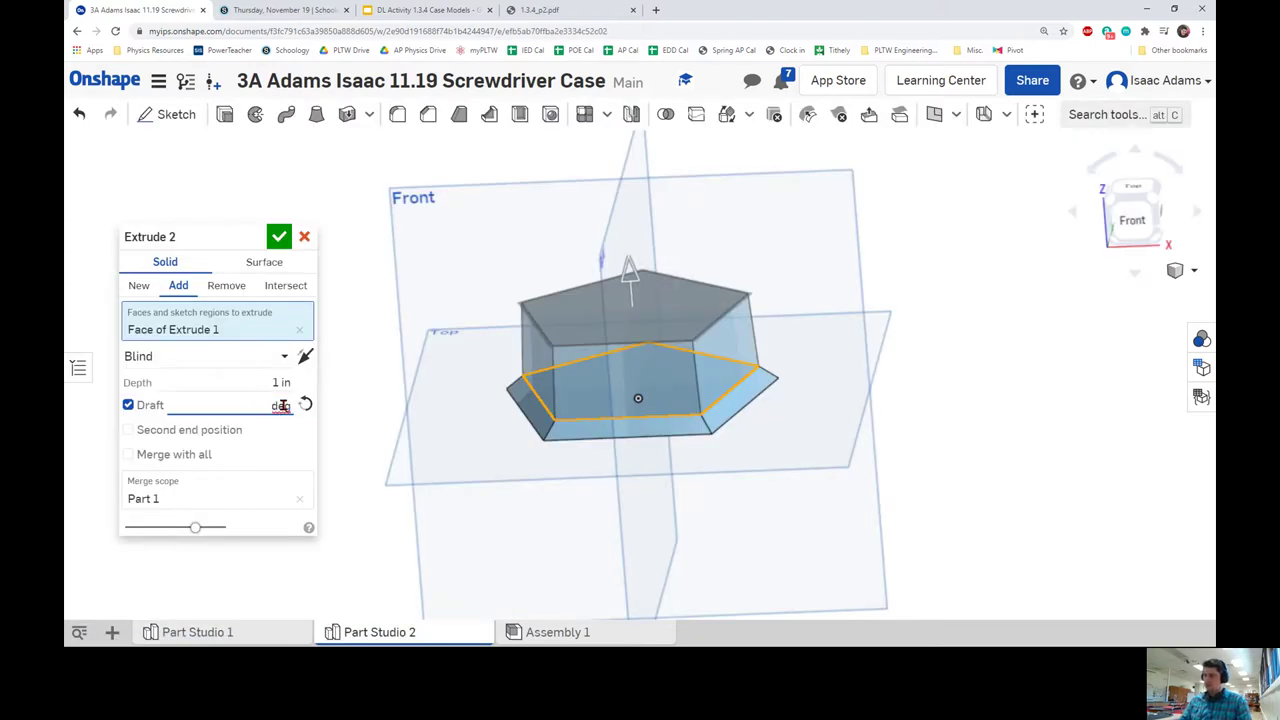
key("Return")
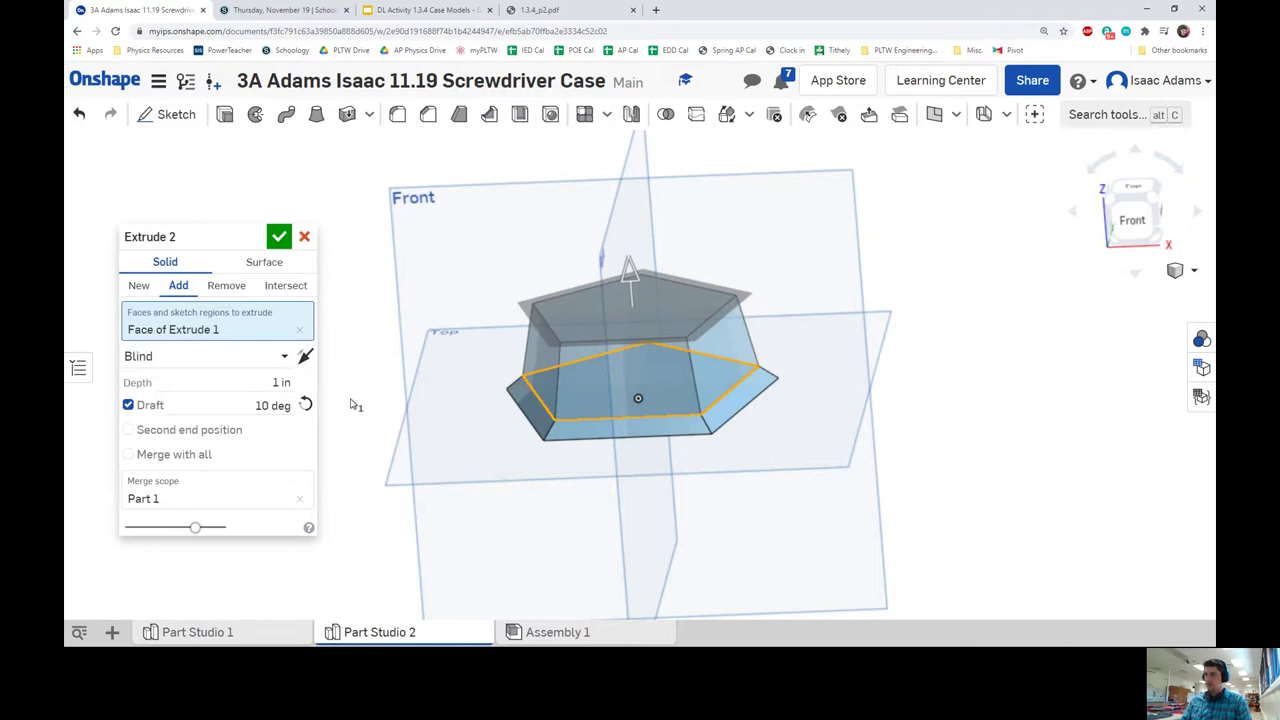
right_click_drag(495, 370, 289, 257)
left_click(279, 240)
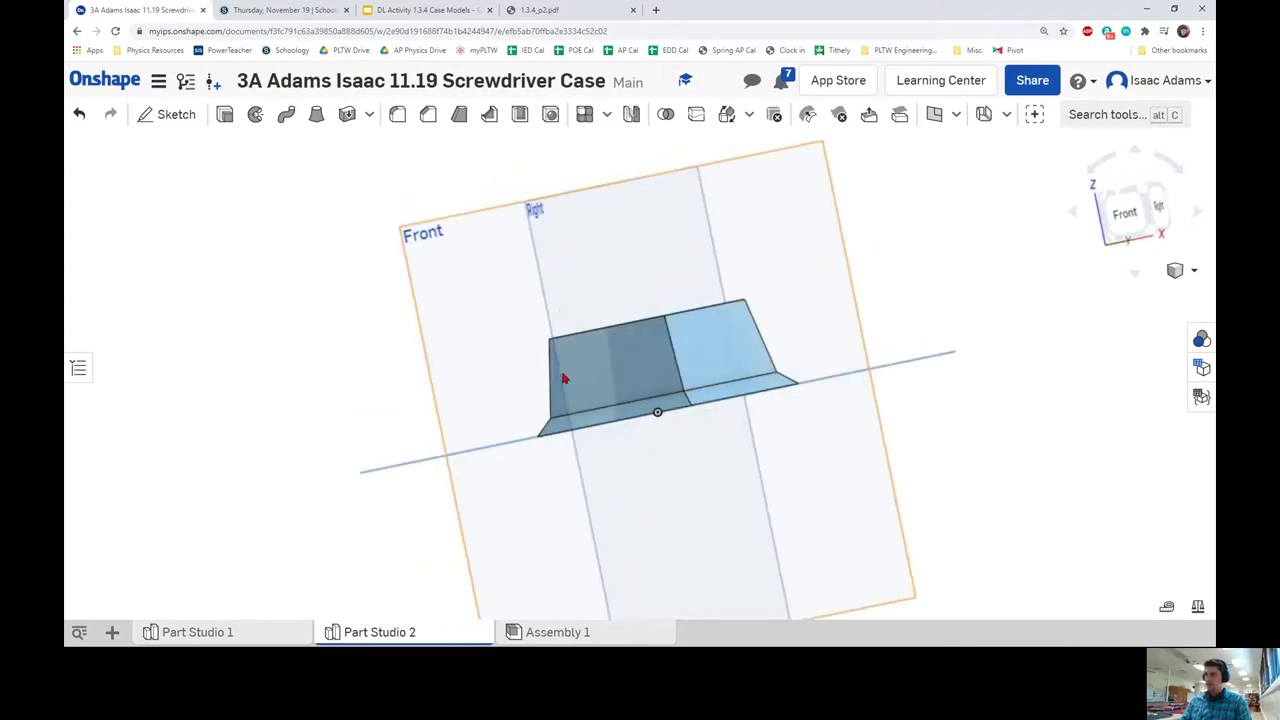
right_click_drag(563, 377, 555, 423)
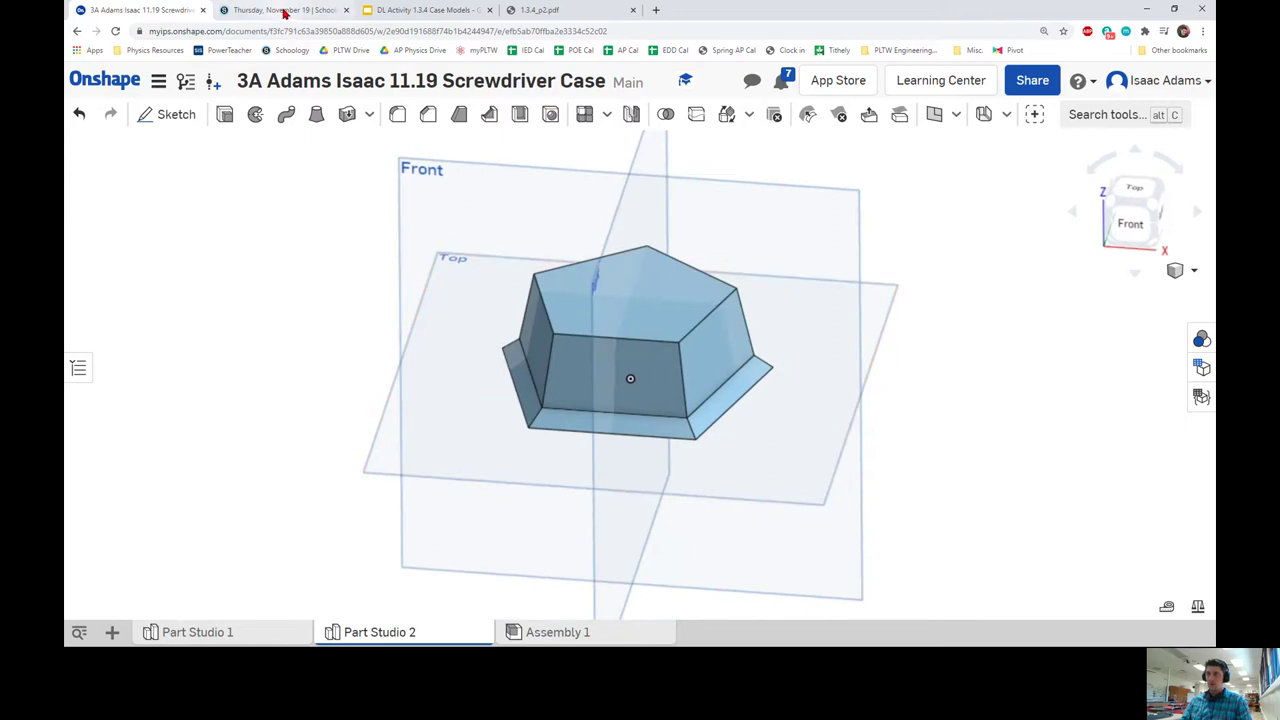
- Switch to 1.3.4_p2.pdf and read the Loft Feature section and steps 17a to 17d with their reference figures
left_click(287, 12)
left_click_drag(540, 10, 289, 8)
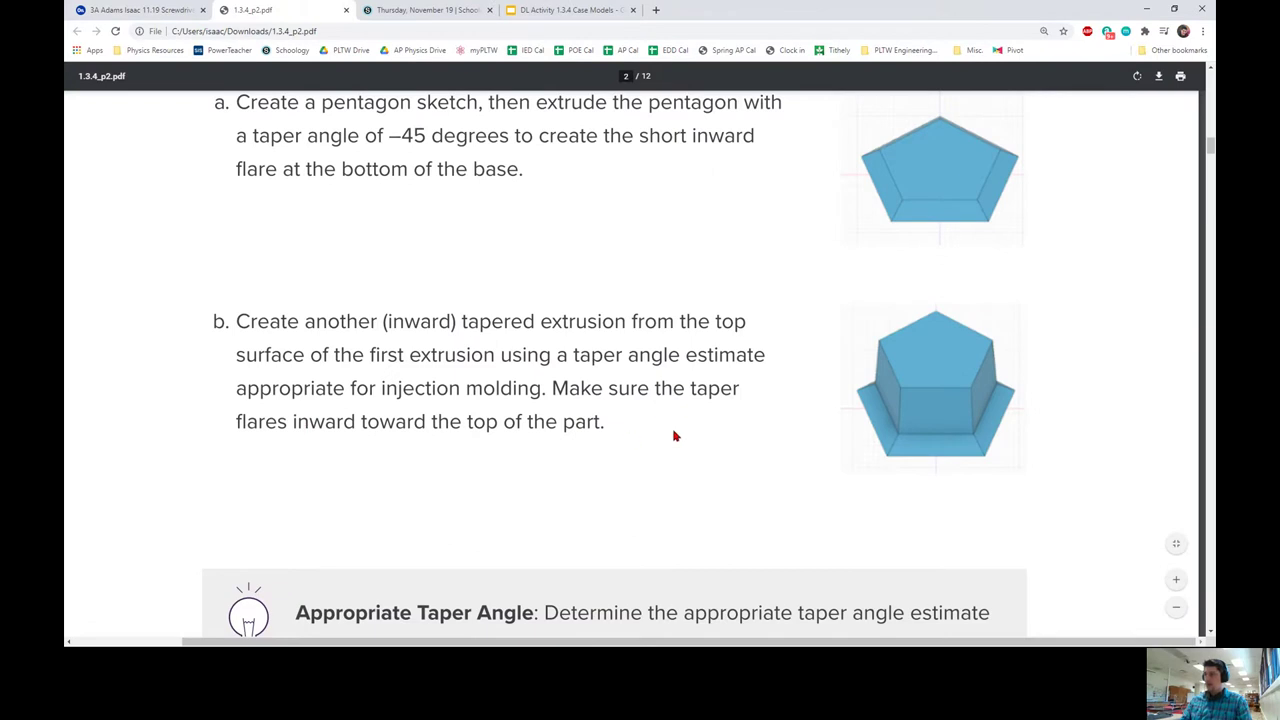
scroll(660, 428, "down", 5)
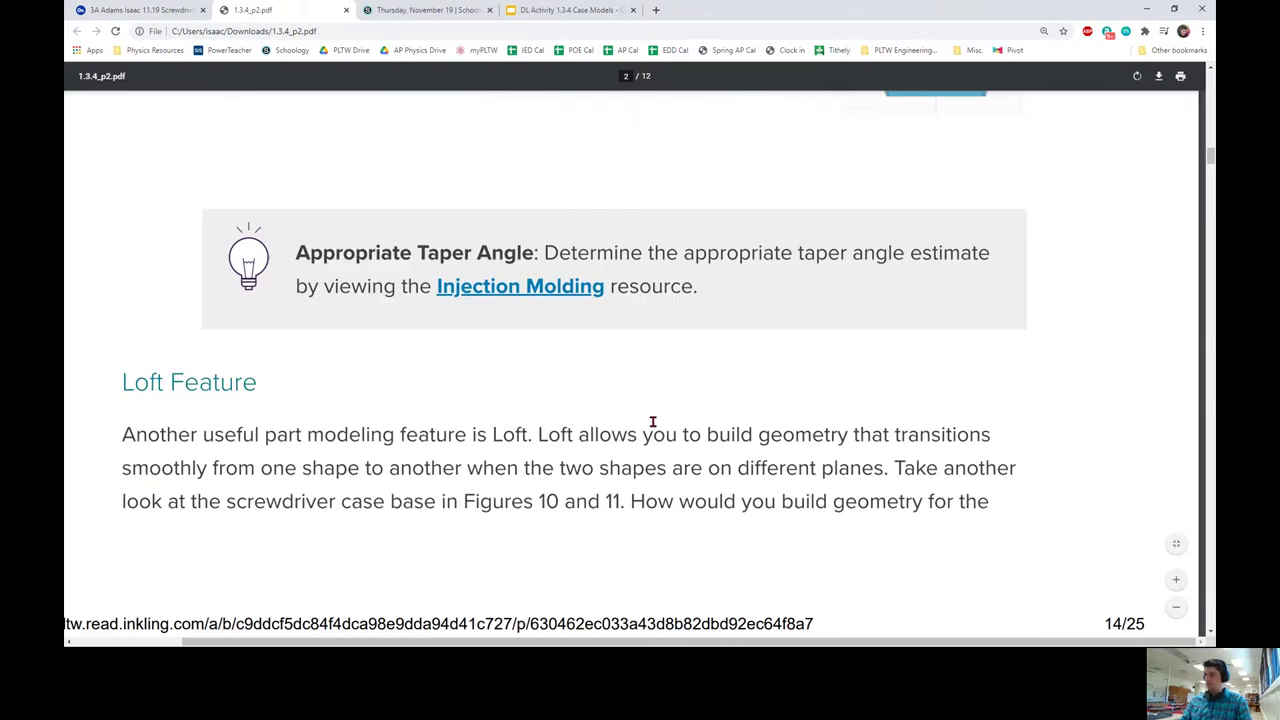
scroll(652, 428, "down", 7)
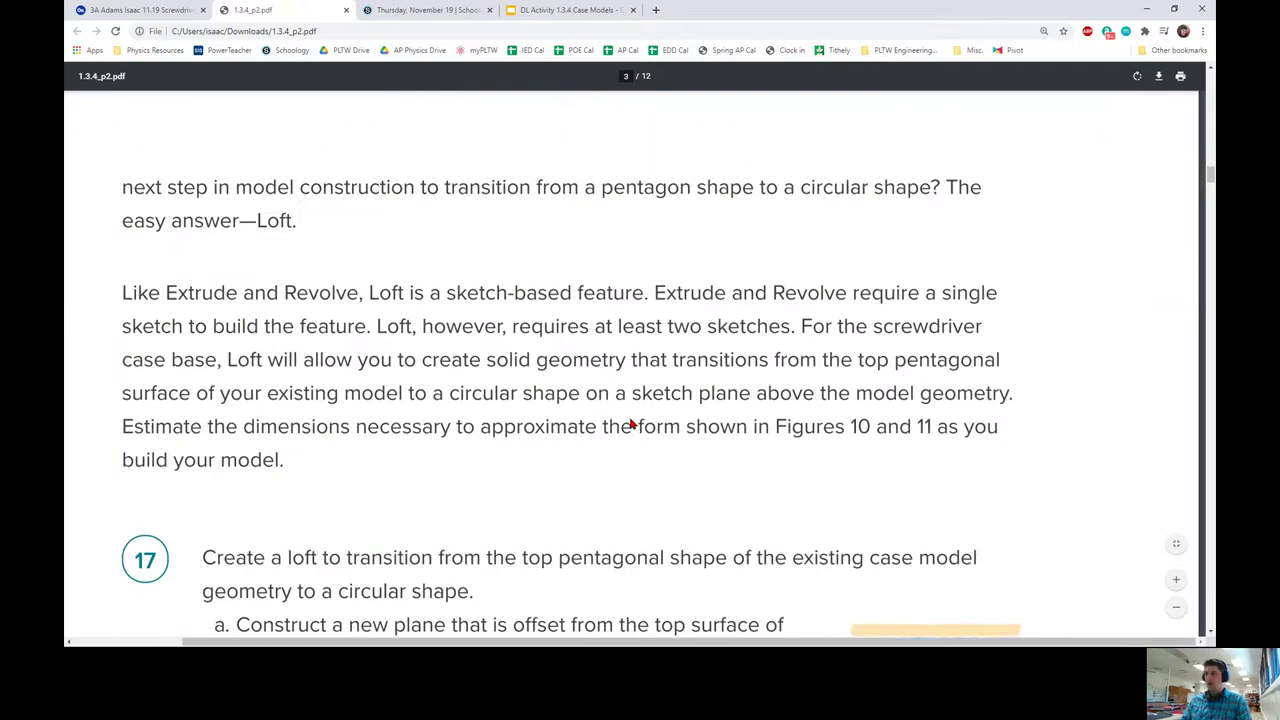
scroll(631, 424, "down", 1)
scroll(633, 422, "down", 3)
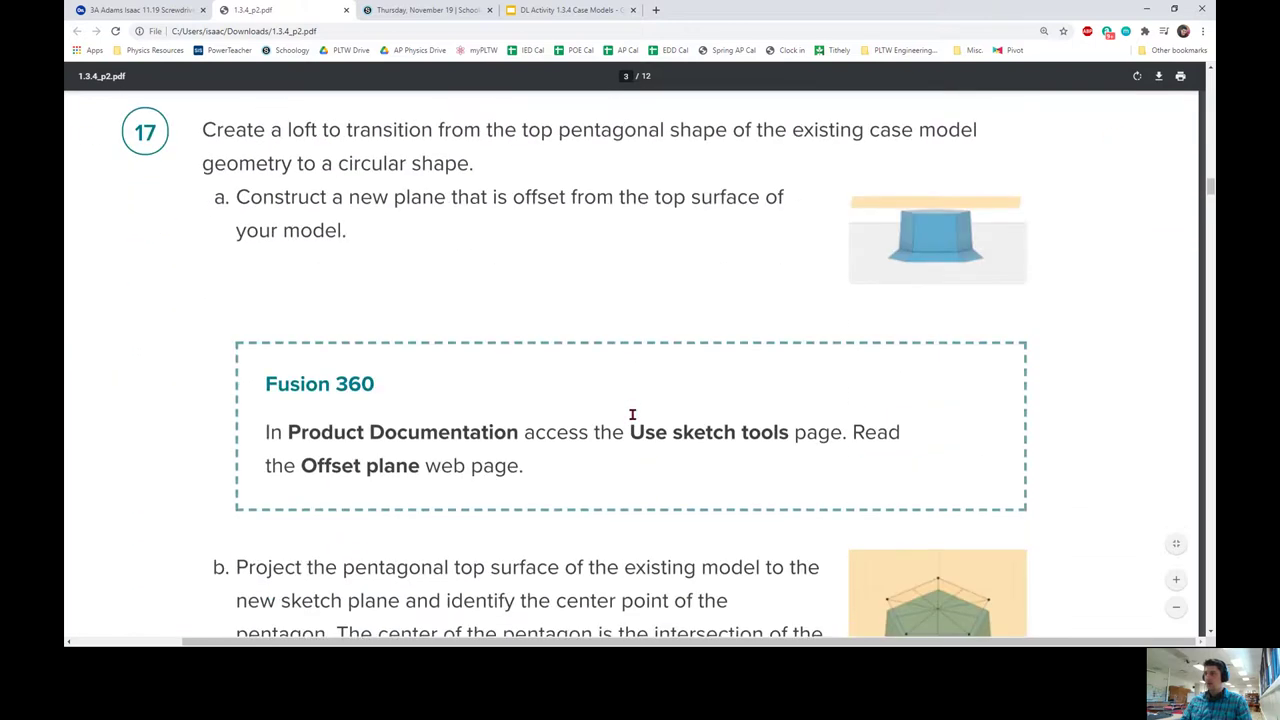
scroll(646, 423, "up", 1)
scroll(649, 427, "up", 4)
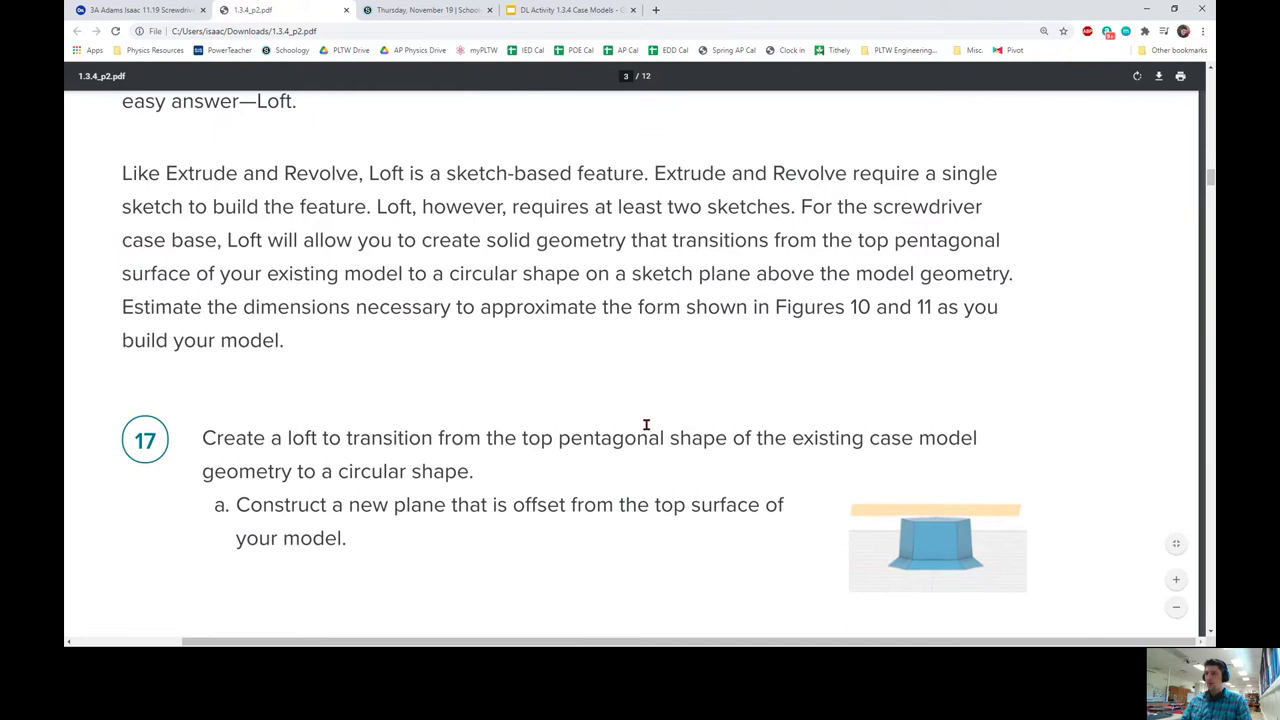
scroll(646, 424, "down", 11)
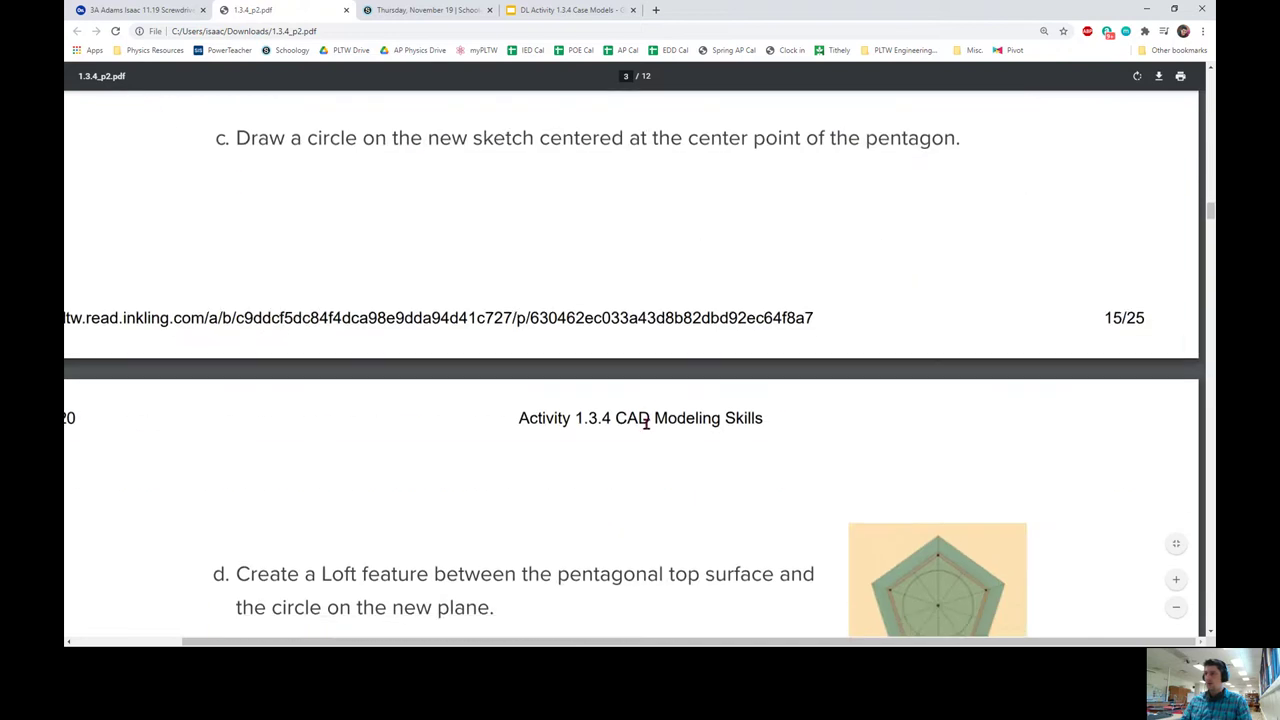
scroll(646, 424, "down", 4)
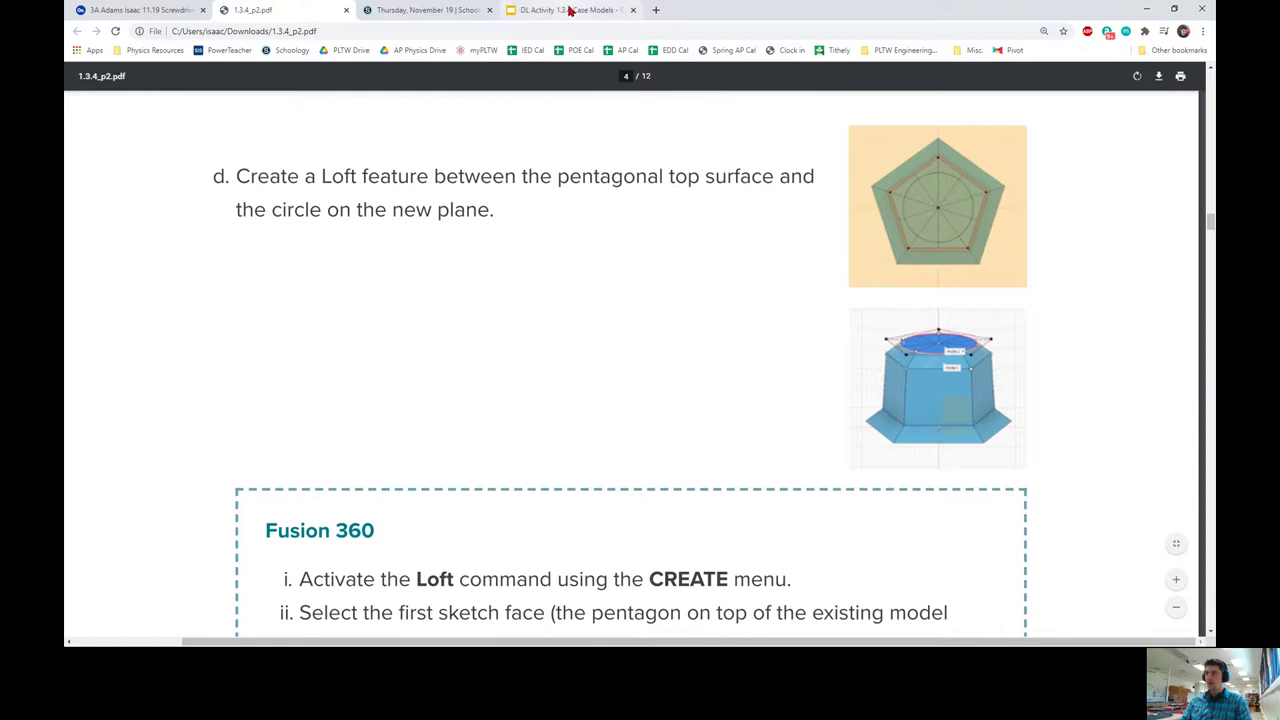
- Return to Onshape and start an offset plane from the top face of the second extrusion
left_click(137, 10)
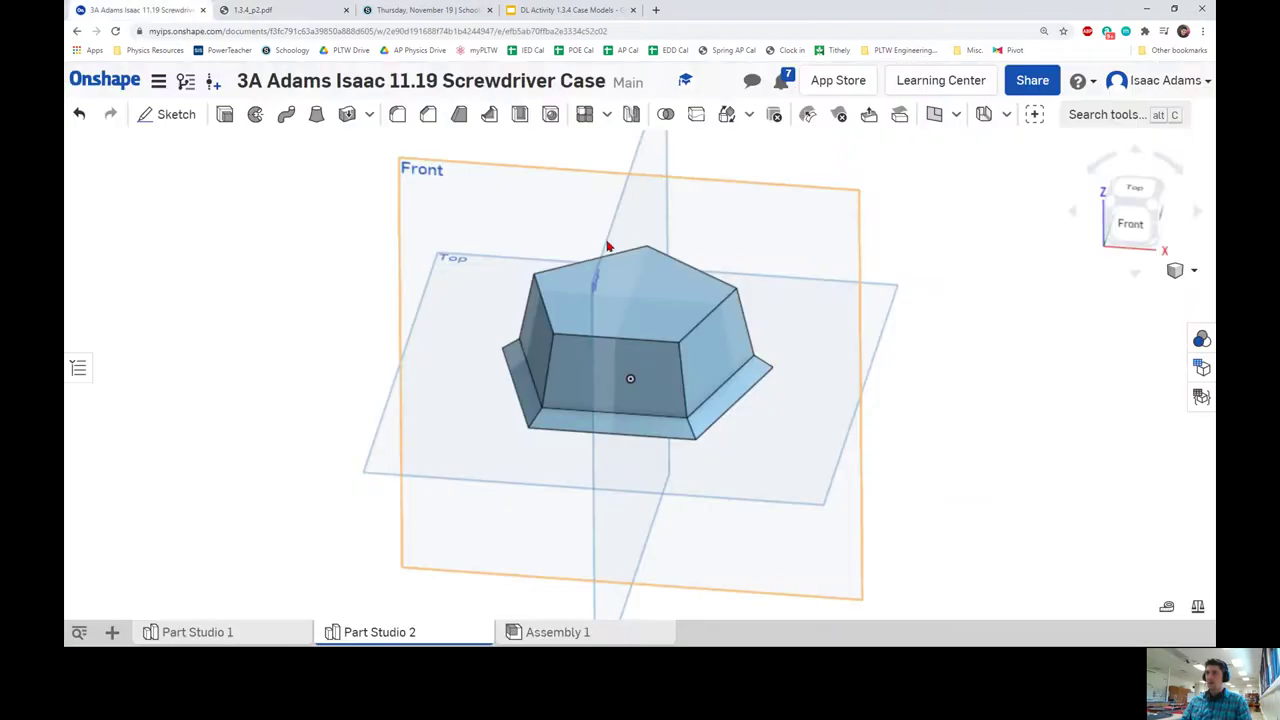
left_click(934, 117)
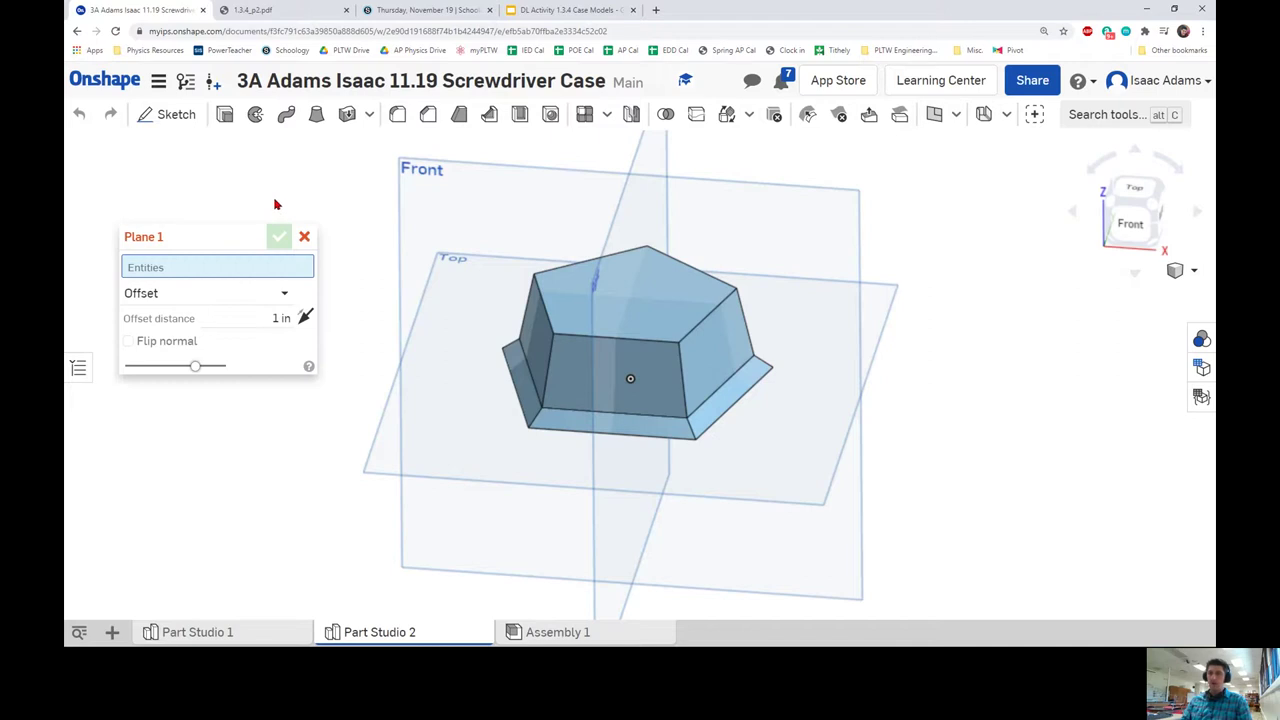
left_click(566, 299)
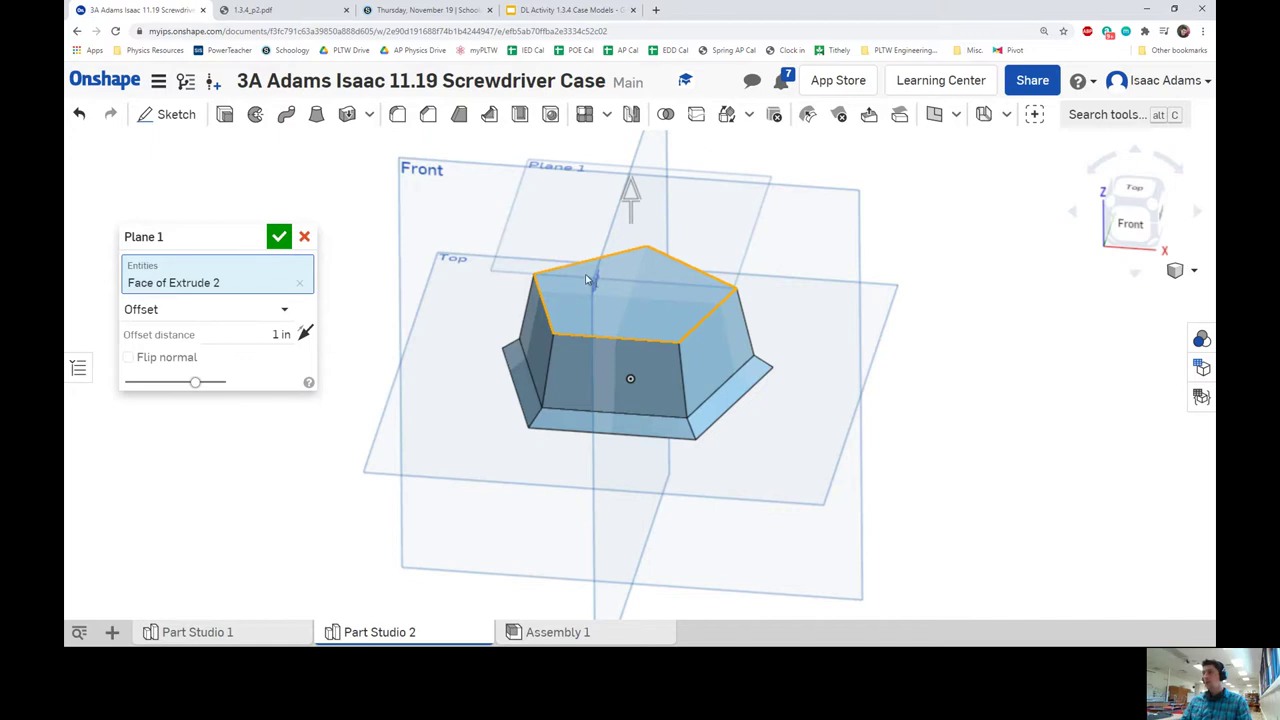
key("shift+1")
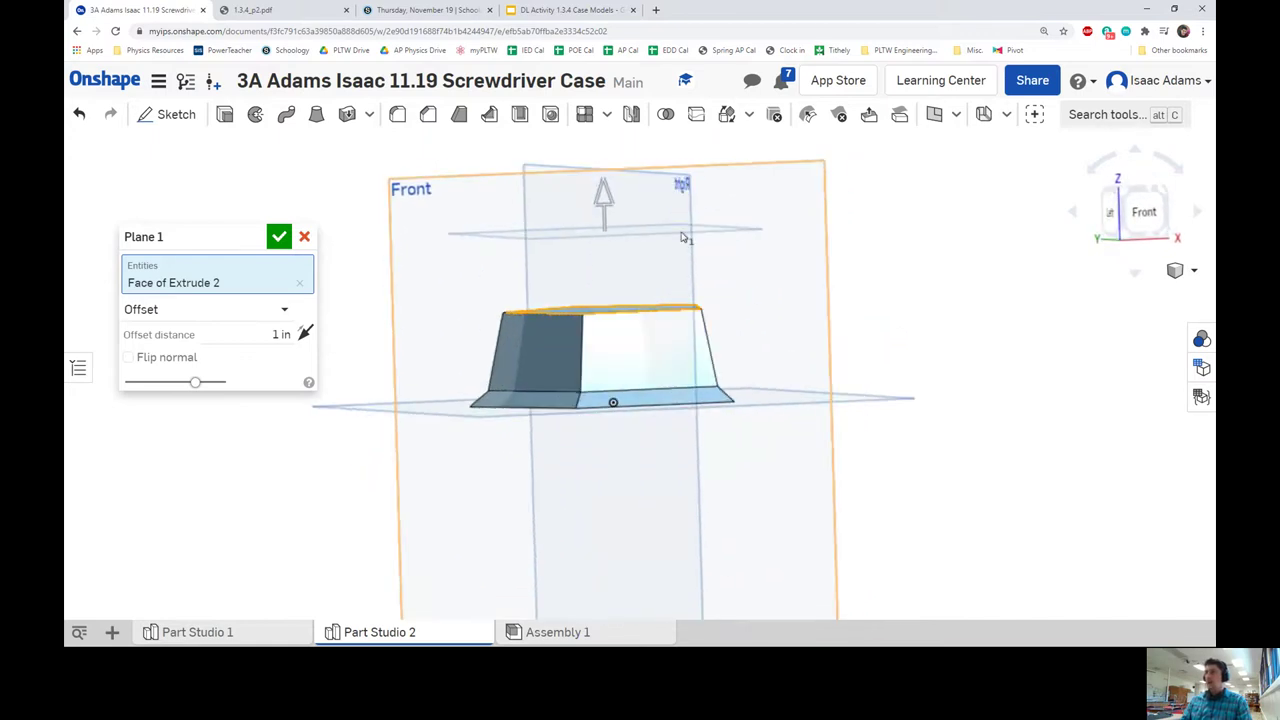
key("shift+7")
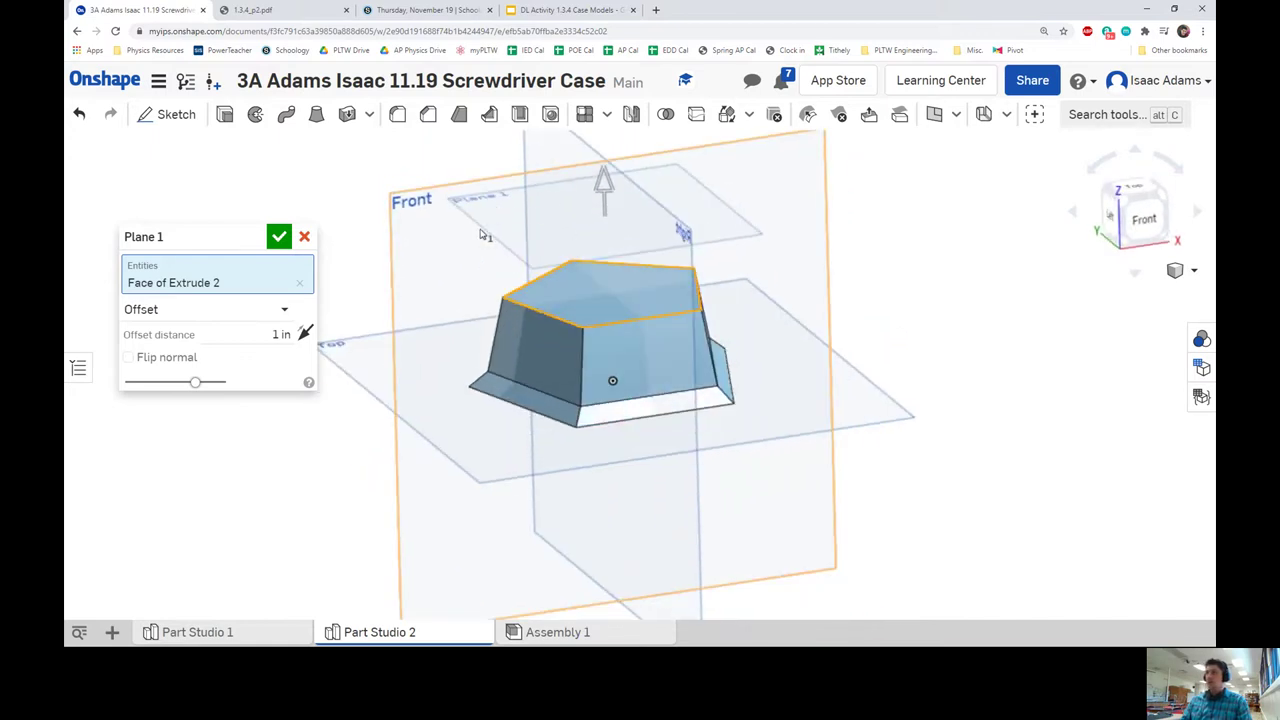
key("Down")
key("Up")
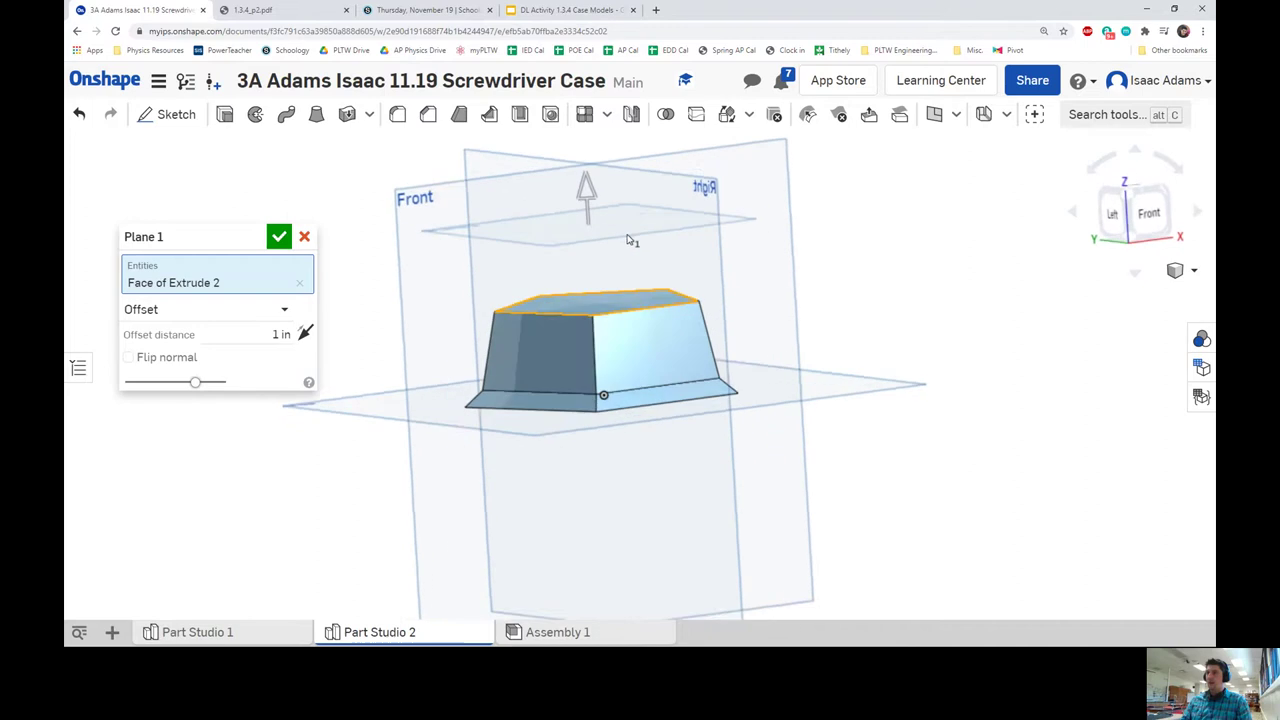
- Close the Extrude 2 settings in Part Studio 1 and open Plane 1 to check its offset distance
left_click(237, 632)
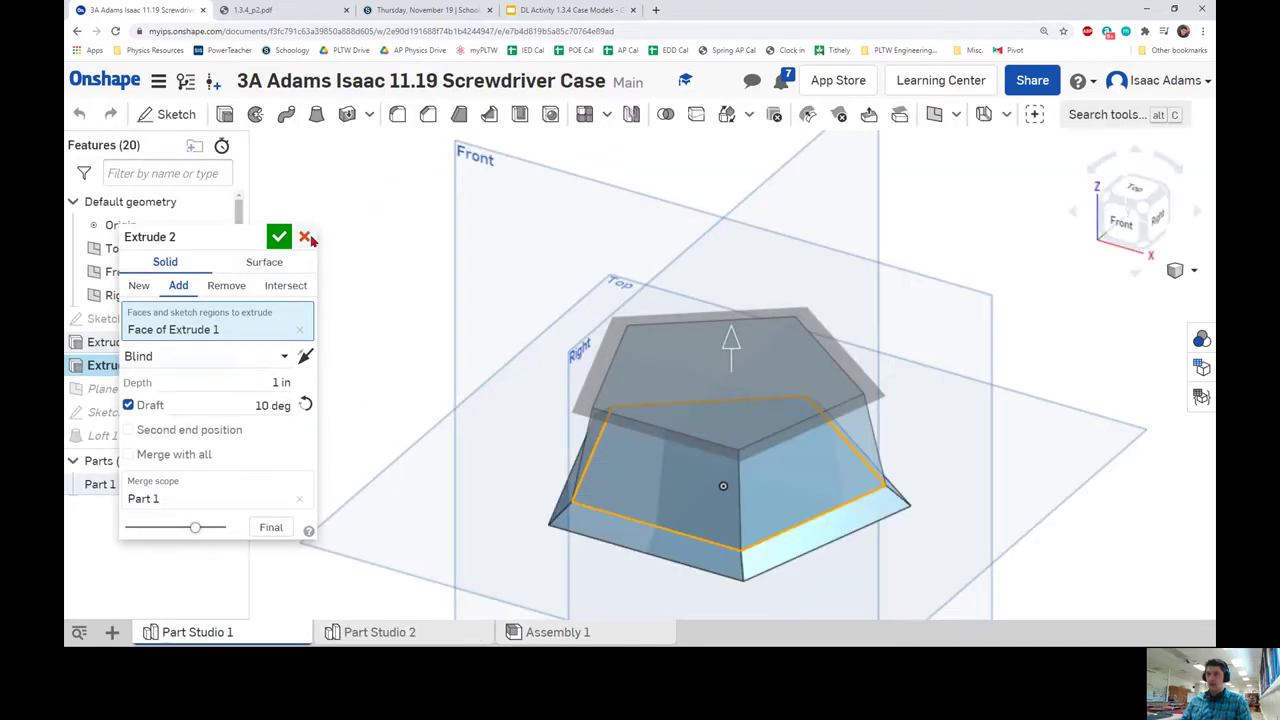
left_click(305, 237)
double_click(240, 387)
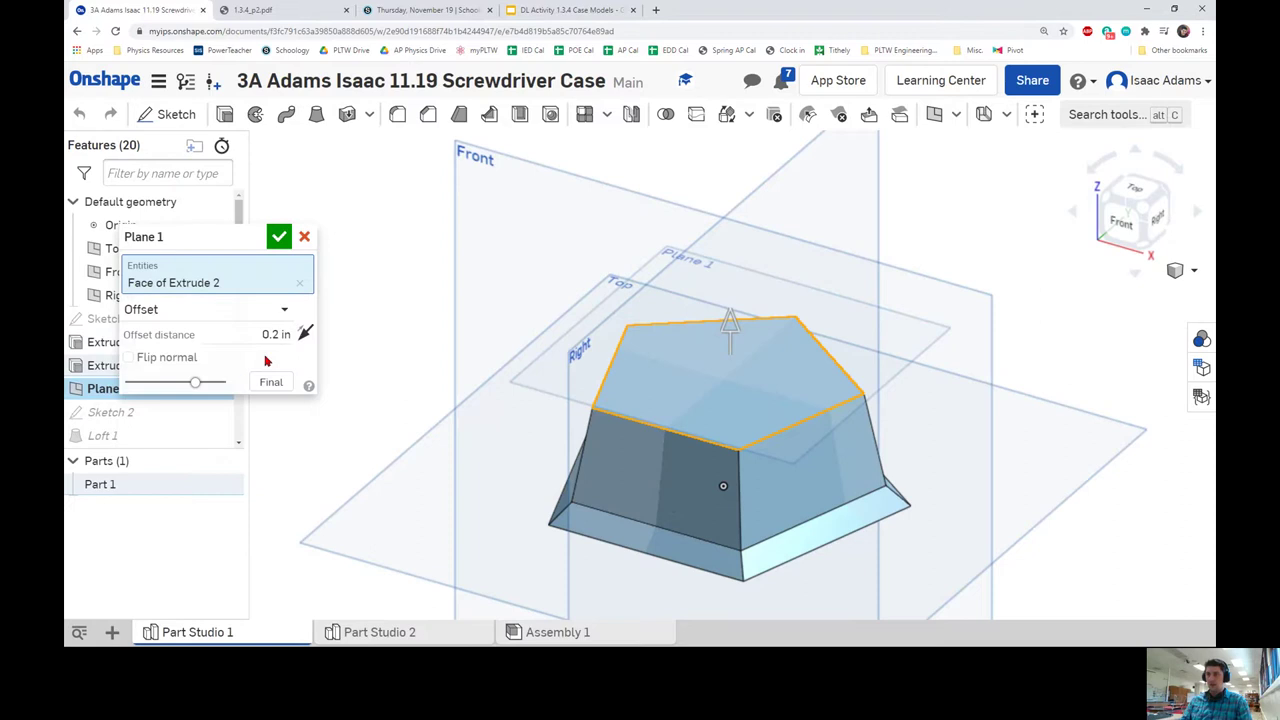
- In Part Studio 2, set the plane's offset distance to 0.2 in and accept the plane
left_click(363, 626)
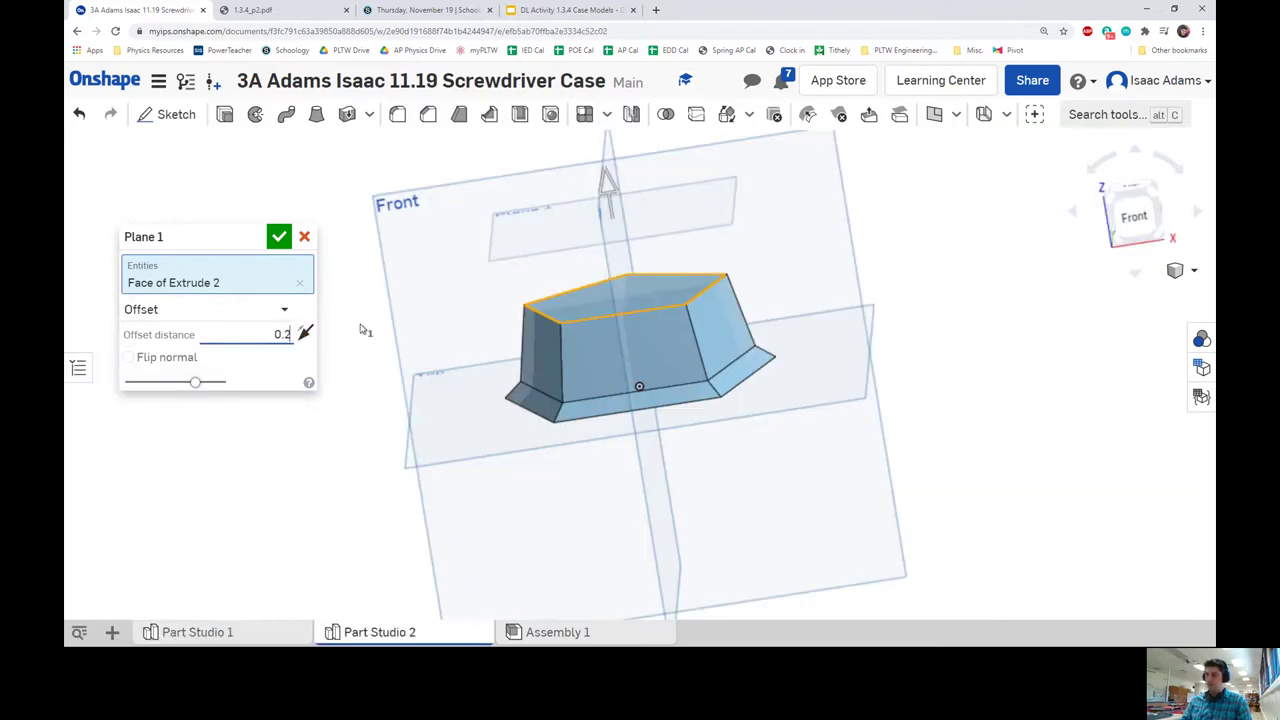
key("Return")
right_click_drag(354, 337, 288, 265)
left_click(279, 237)
right_click_drag(600, 280, 646, 306)
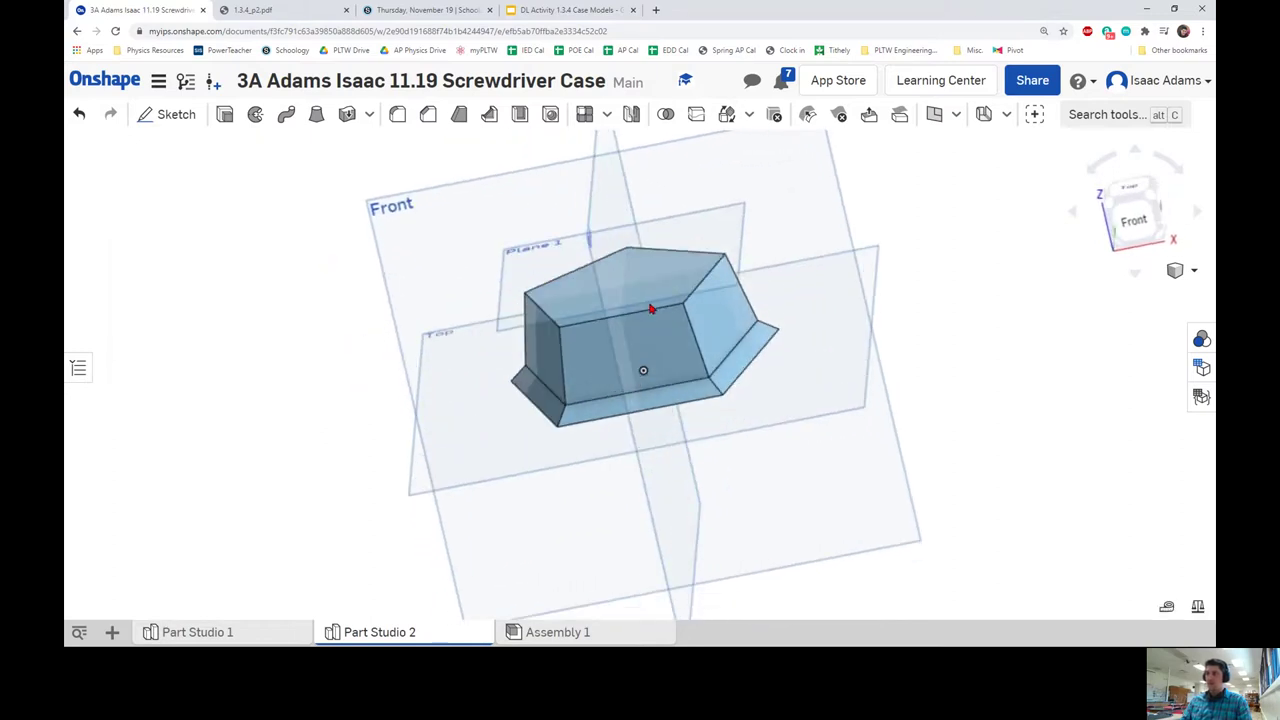
right_click_drag(538, 253, 583, 254)
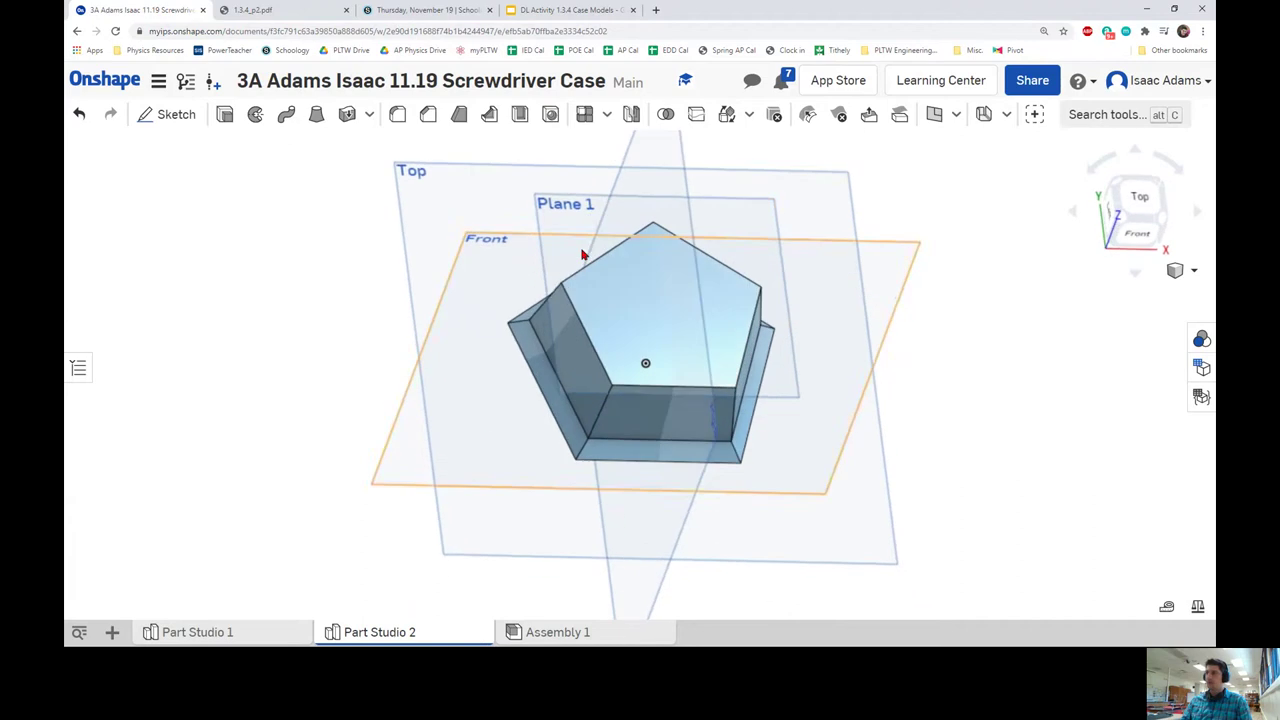
- Start a sketch on the offset plane above the pentagon and draw a circle about 2.03 in in diameter centred on the origin
left_click(178, 116)
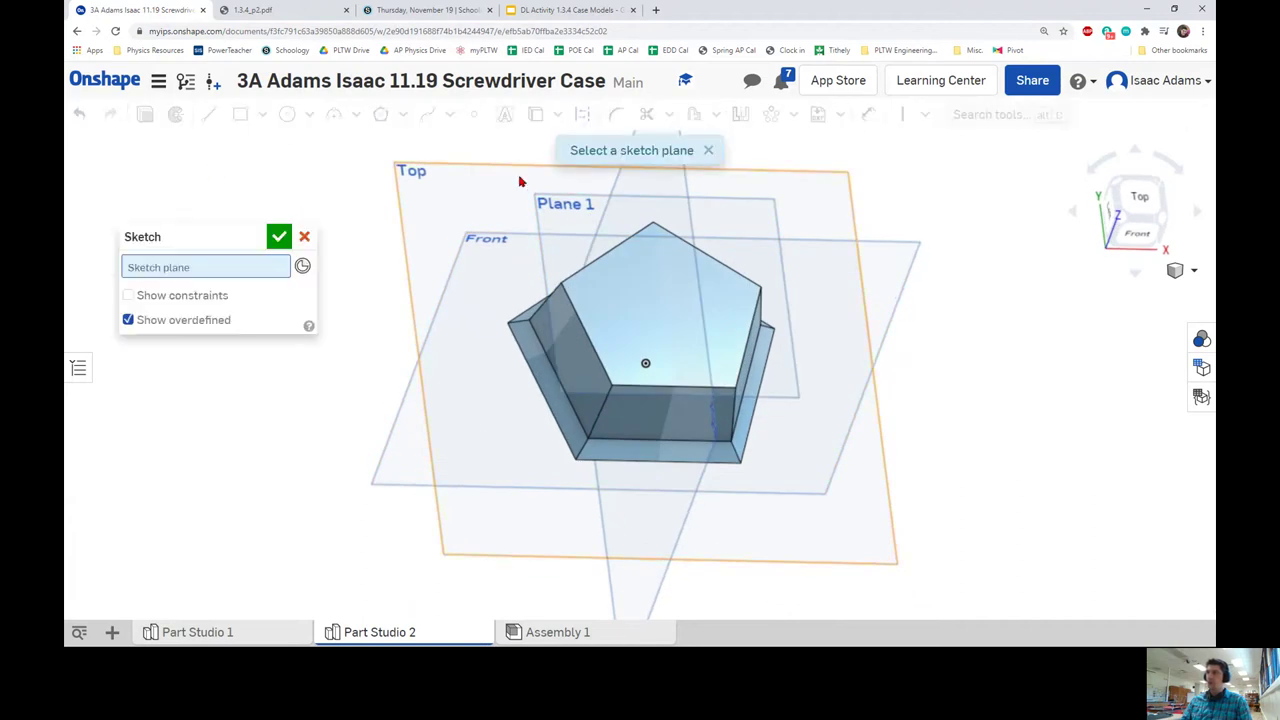
left_click(557, 214)
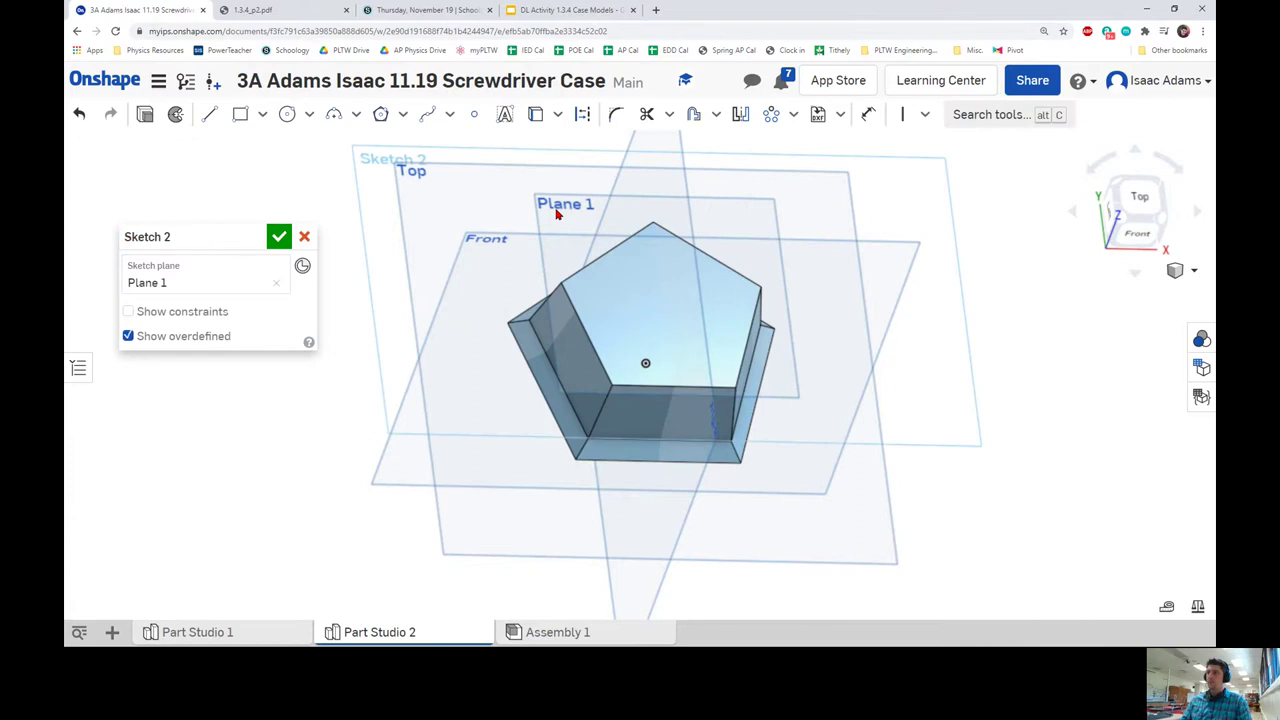
key("n")
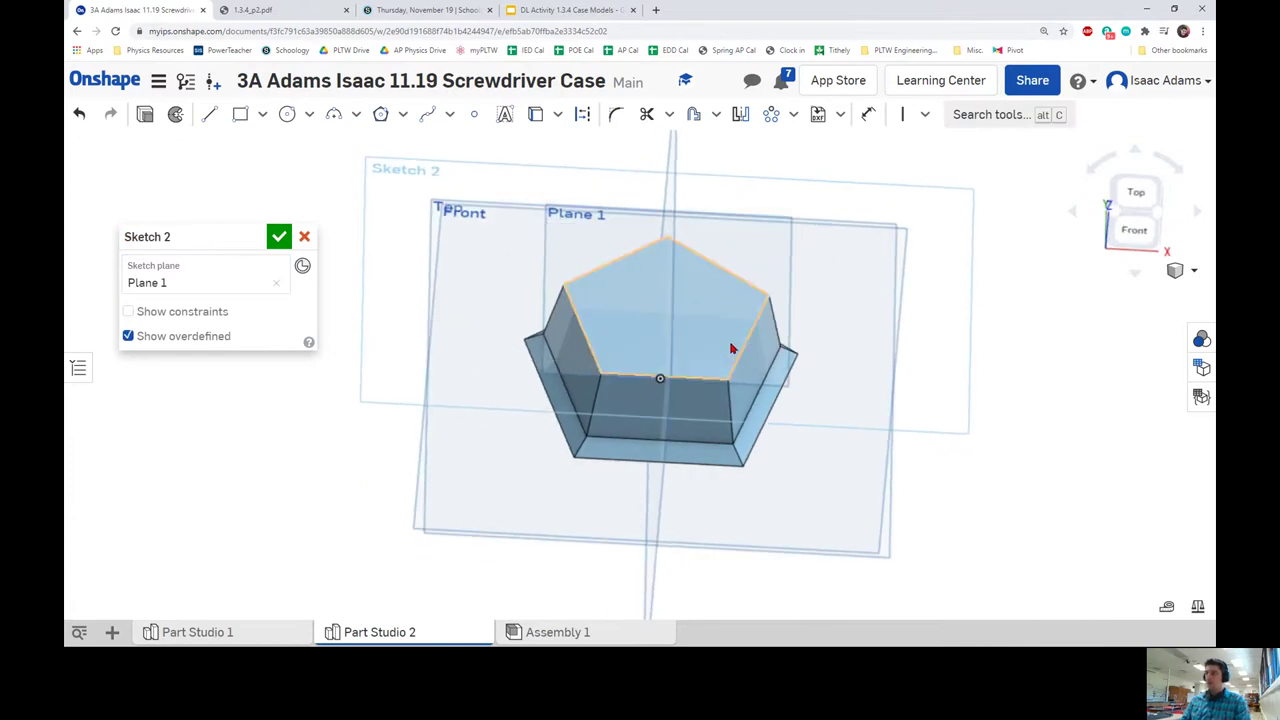
left_click(1142, 205)
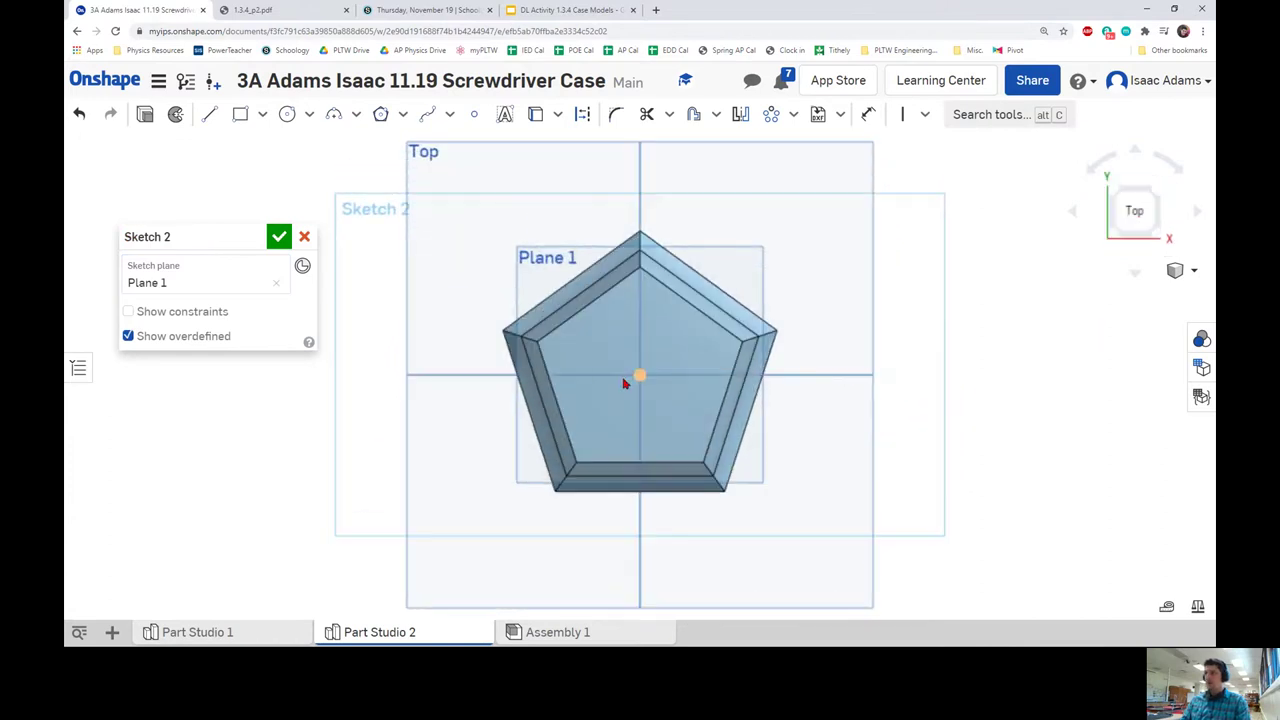
scroll(620, 375, "up", 5)
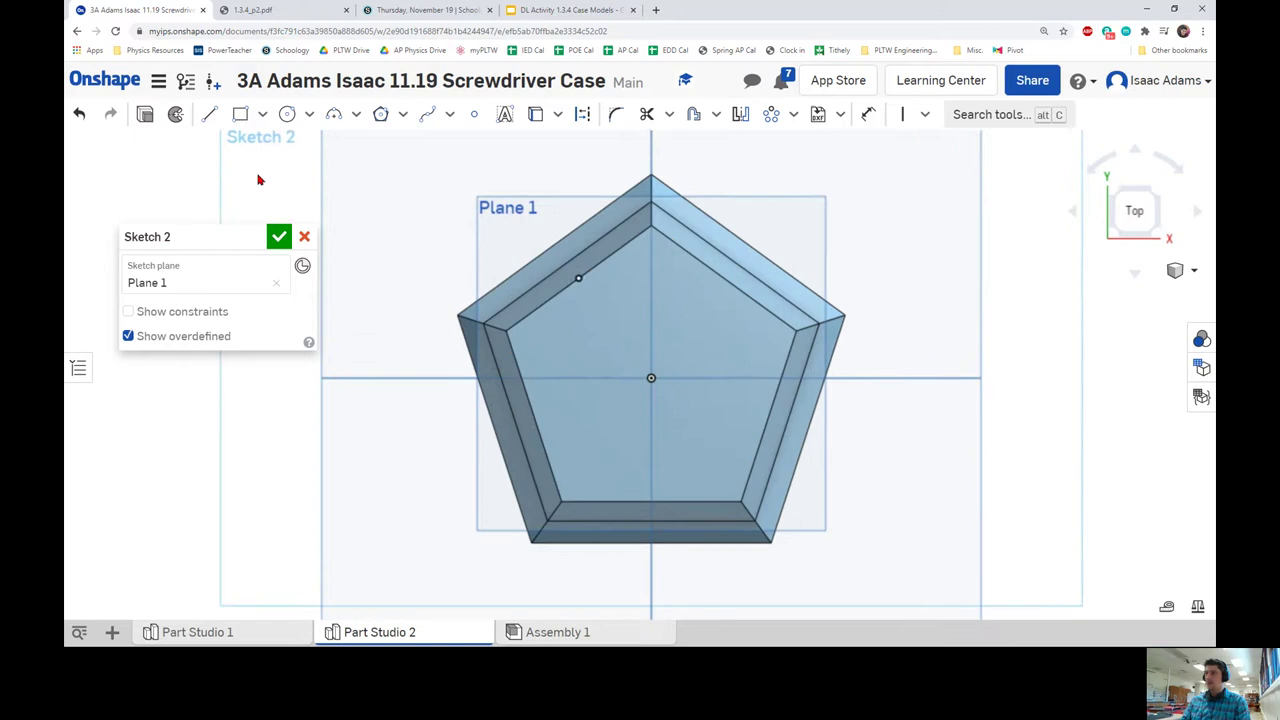
left_click(288, 115)
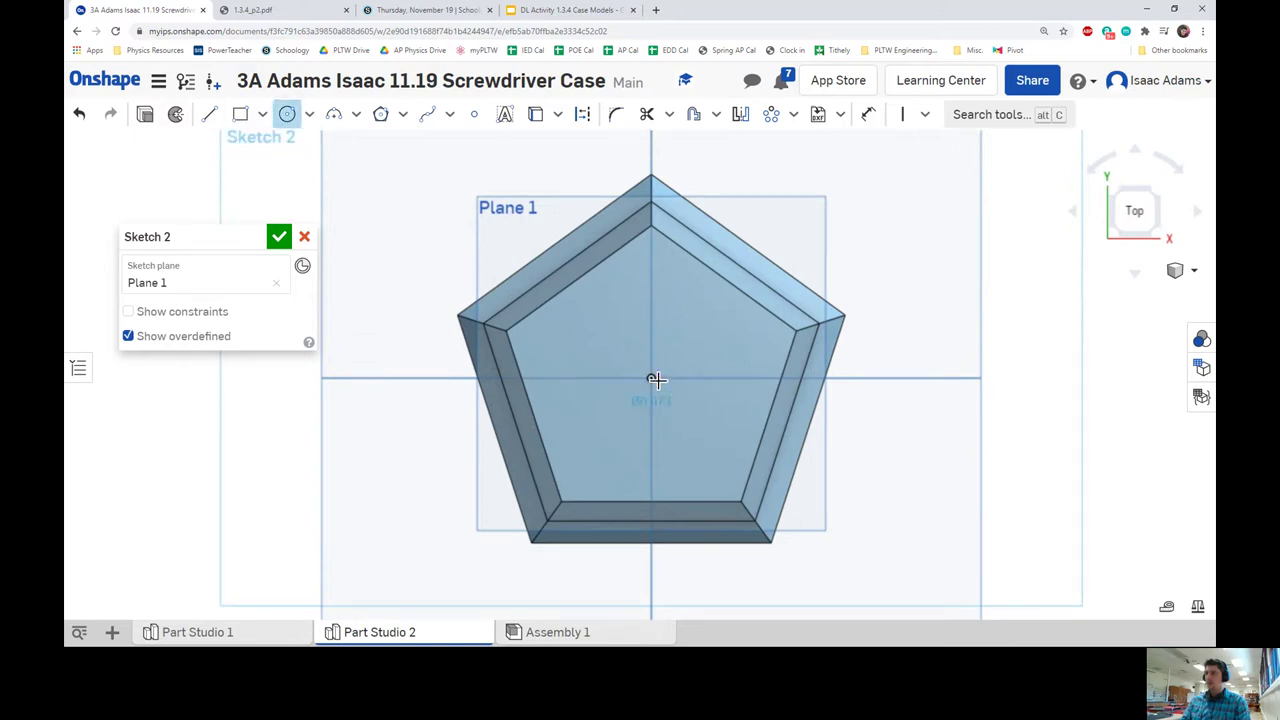
left_click(652, 379)
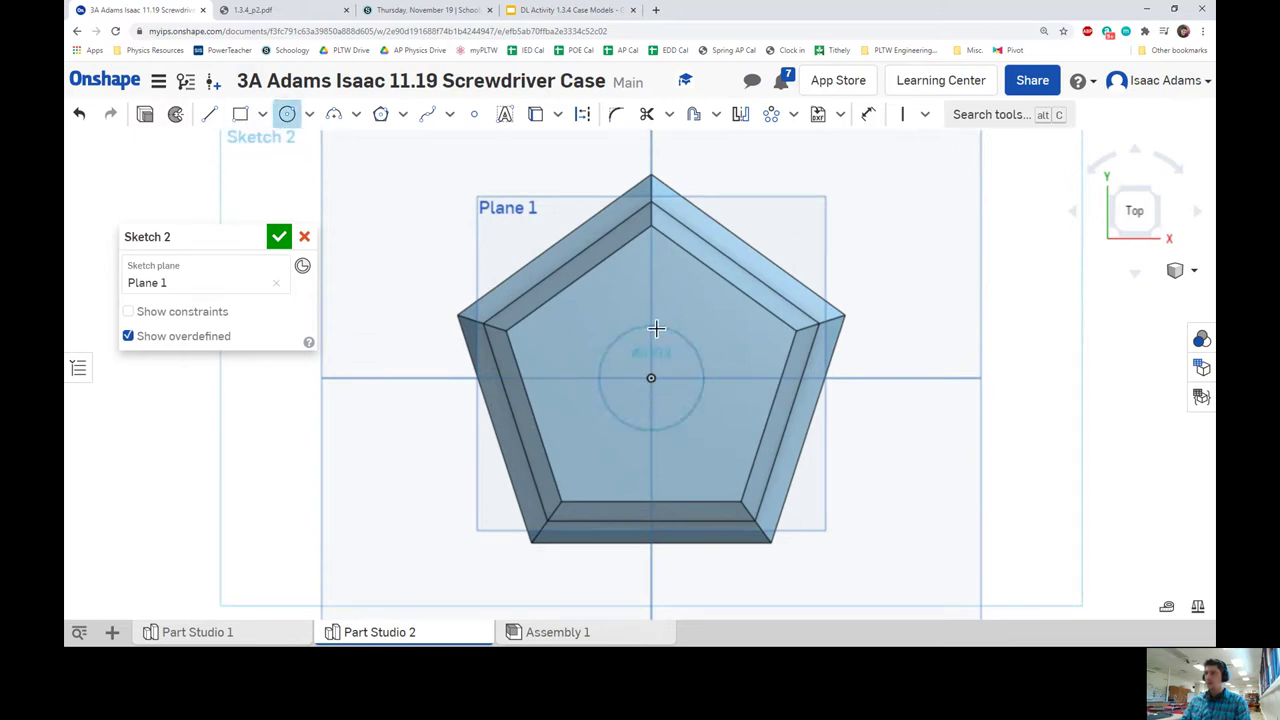
left_click(654, 277)
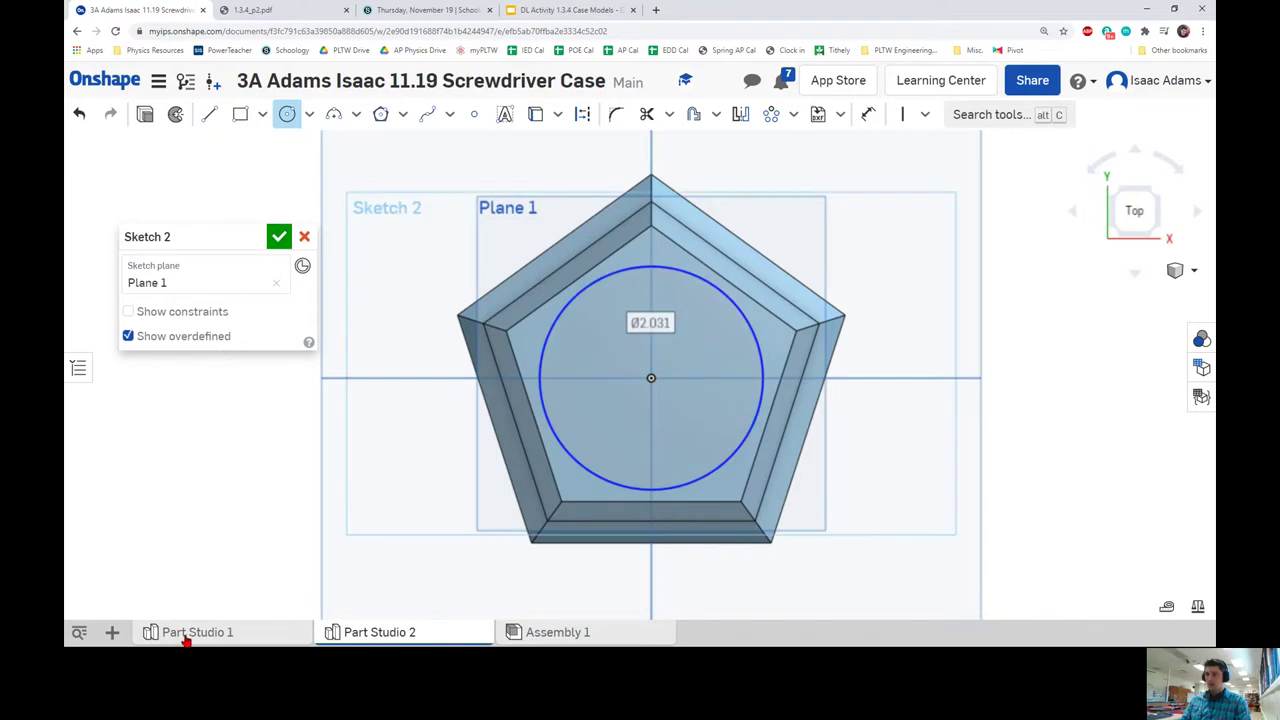
- In Part Studio 1, close the open plane settings and open Sketch 2 to check the circle's diameter, leaving it unchanged
left_click(186, 634)
left_click(304, 238)
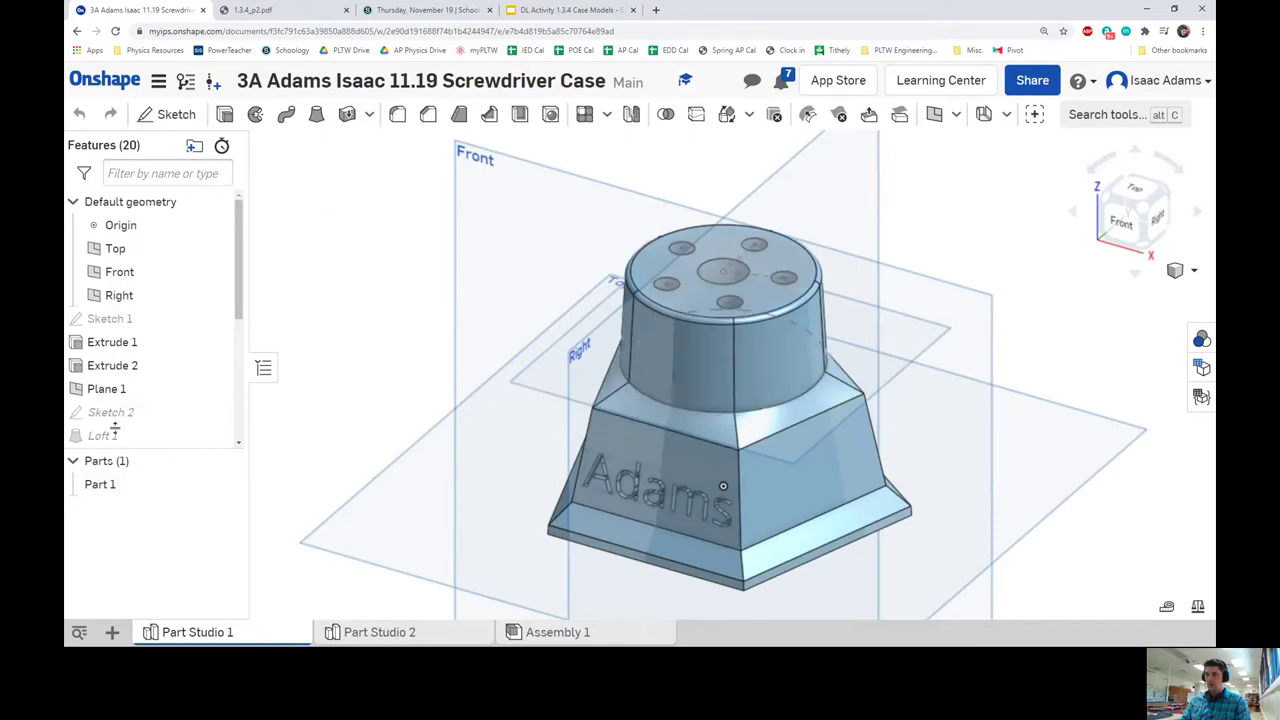
double_click(214, 411)
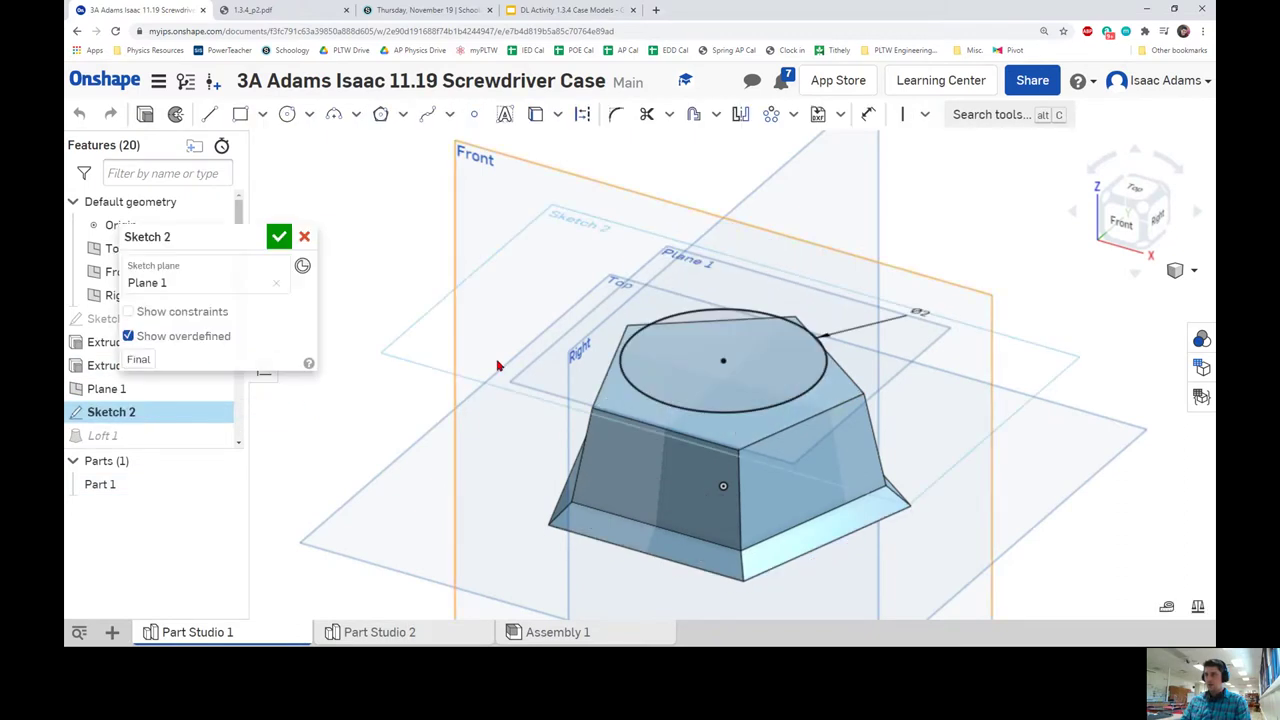
right_click_drag(497, 365, 500, 406)
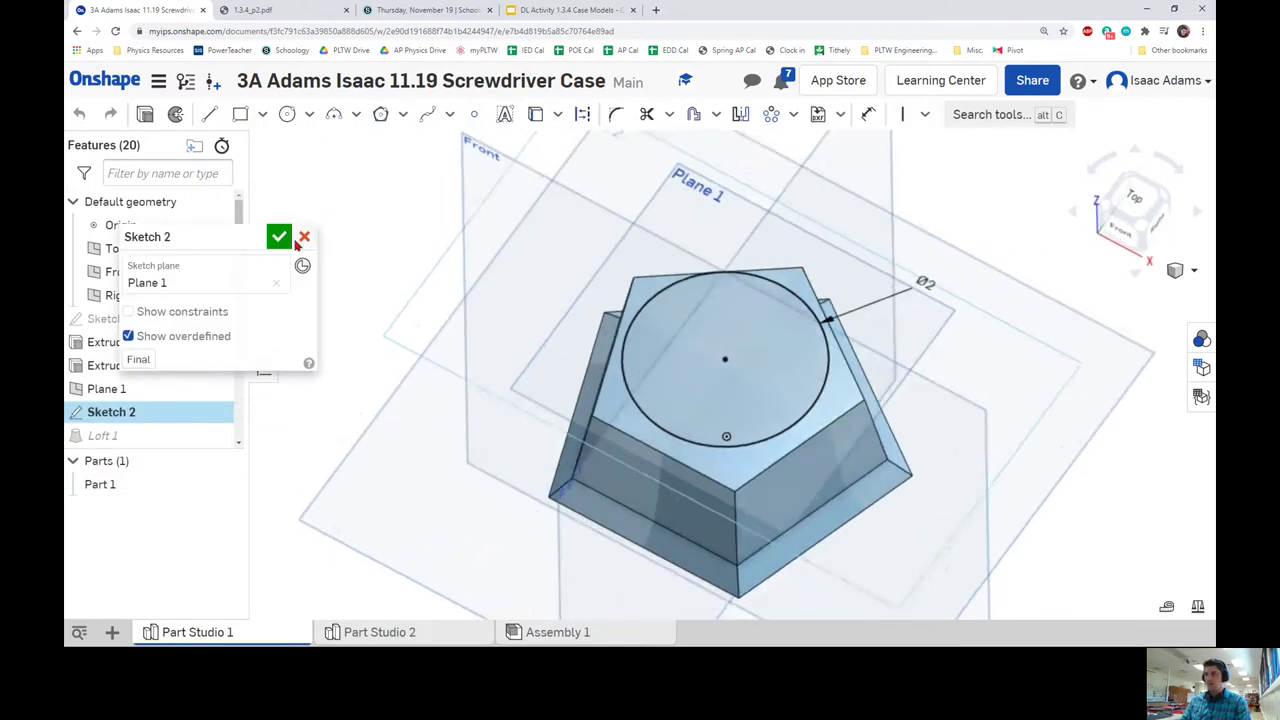
left_click(302, 239)
- Back in Part Studio 2, dimension the circle's diameter to 2 in and accept the sketch
left_click(457, 635)
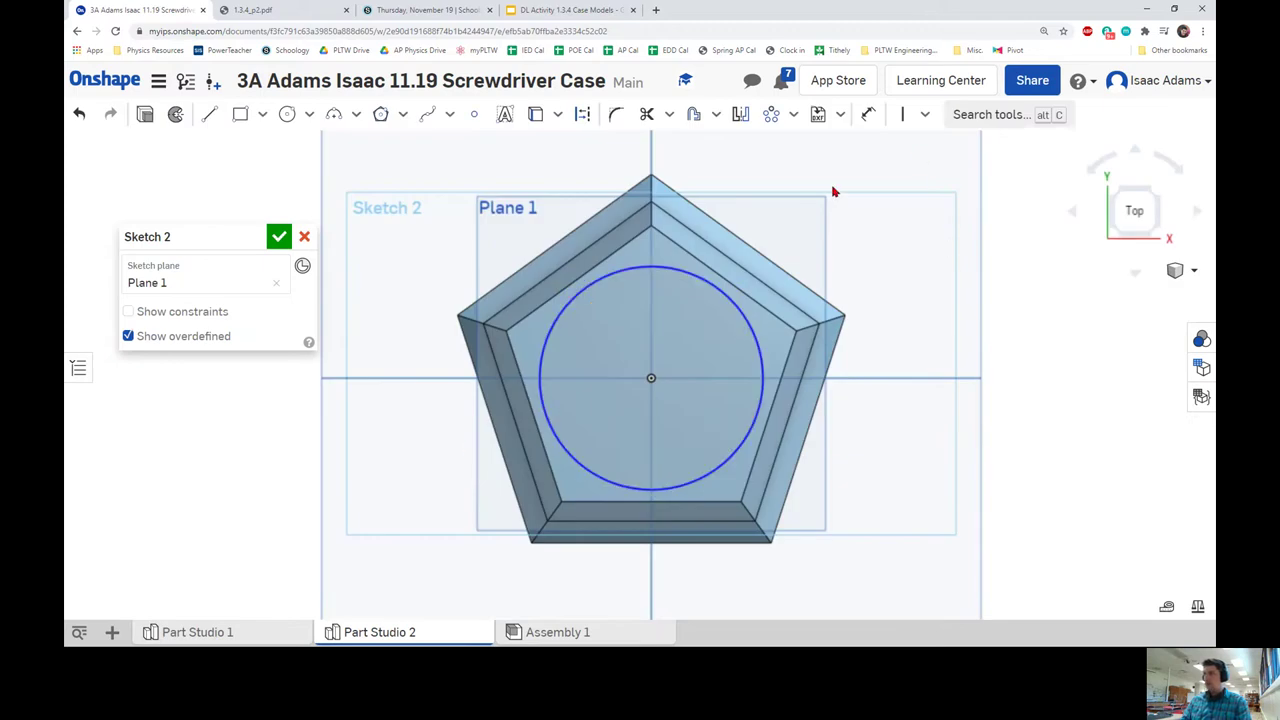
left_click(868, 114)
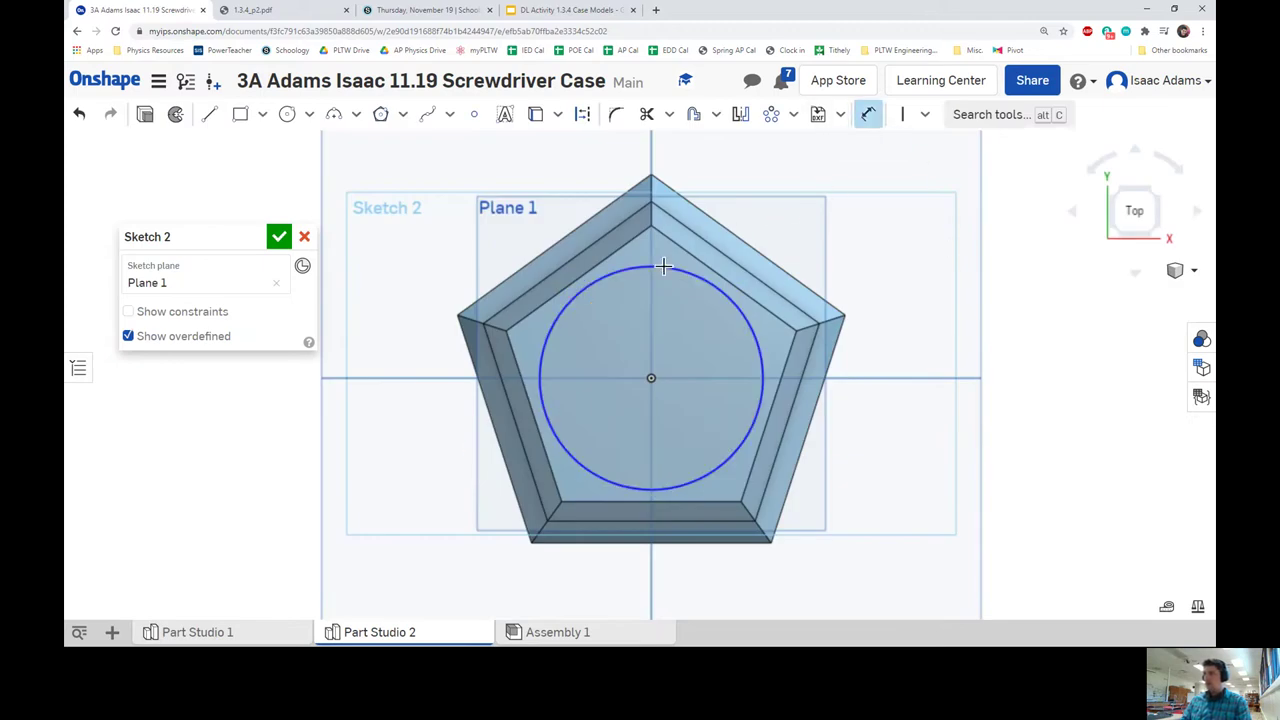
left_click(665, 268)
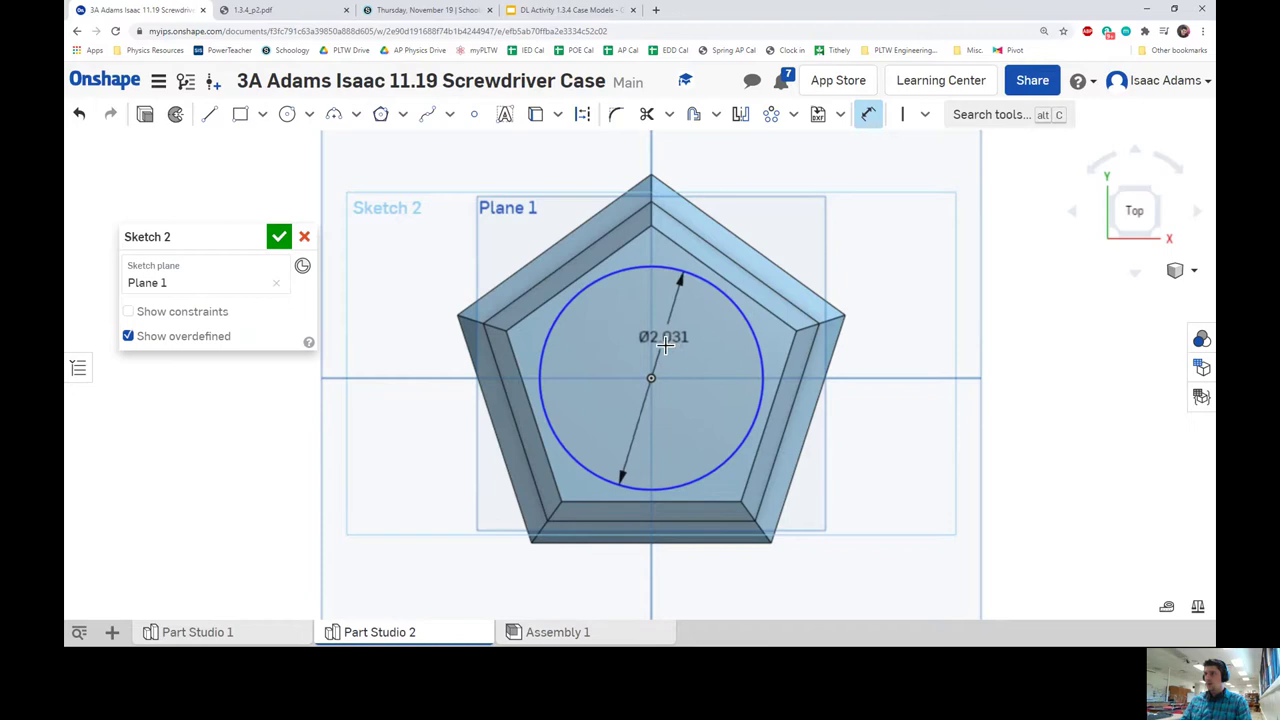
left_click(636, 348)
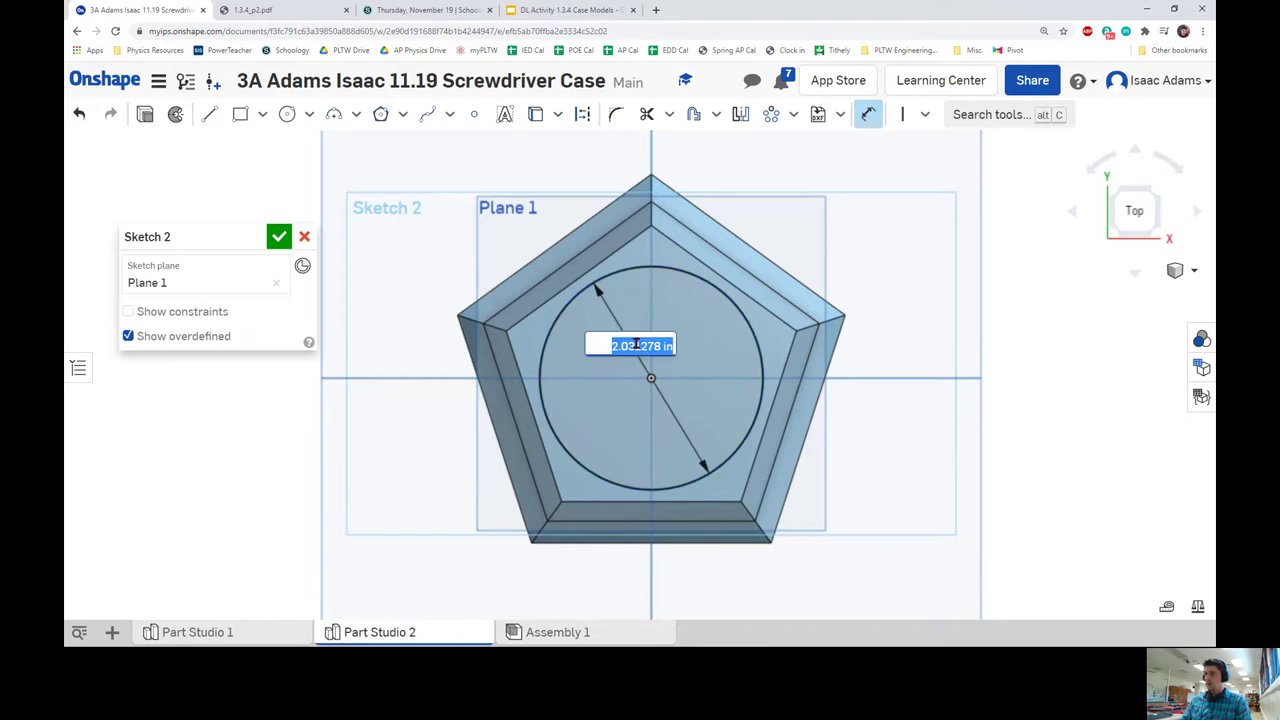
type("2")
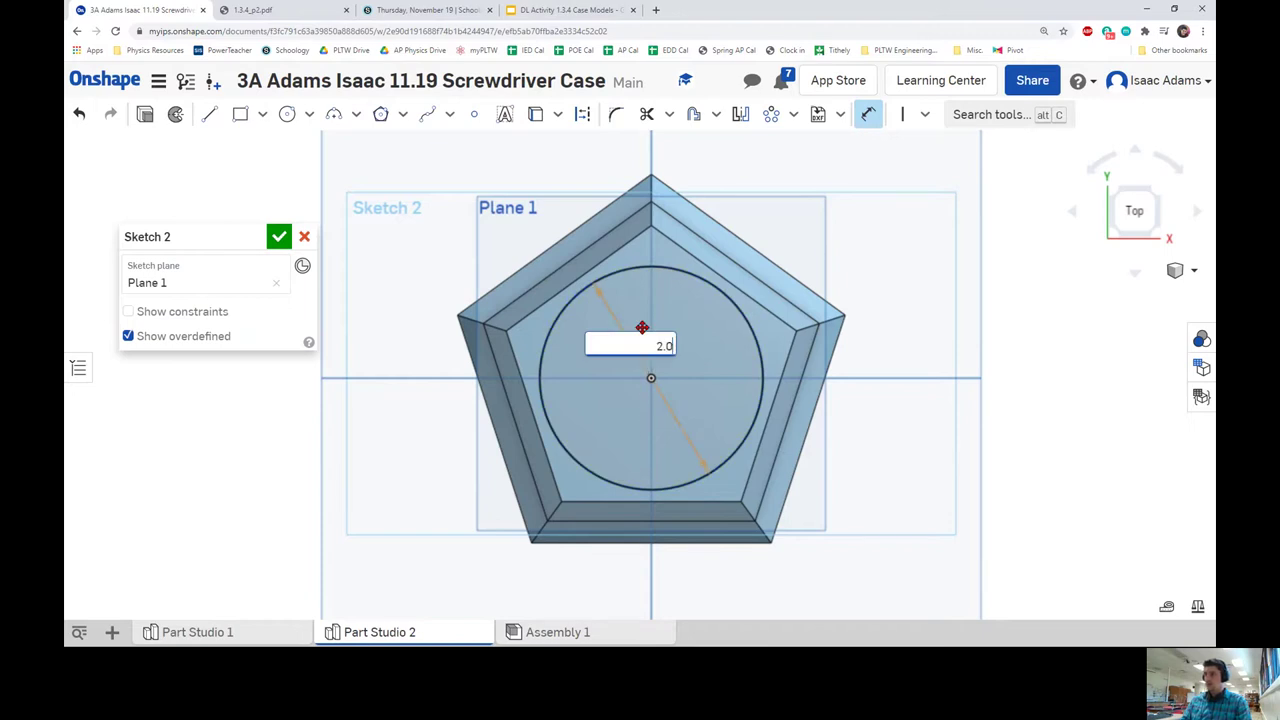
key("Return")
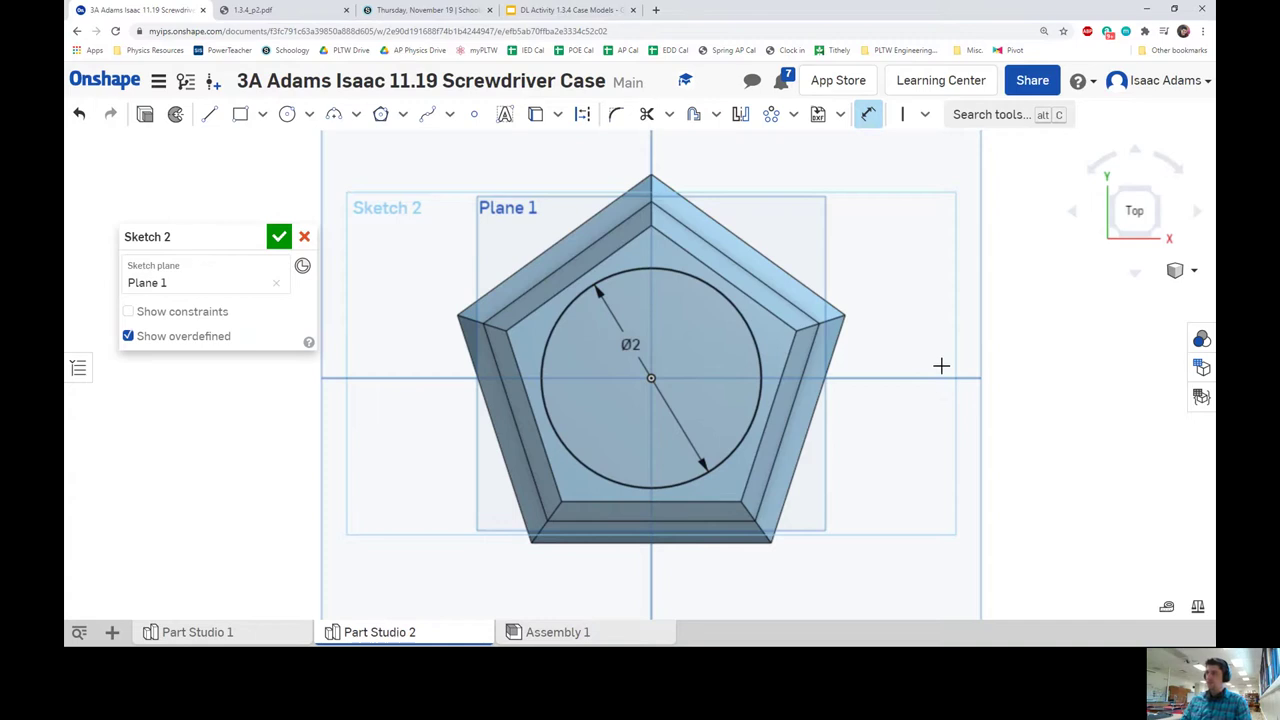
key("shift+1")
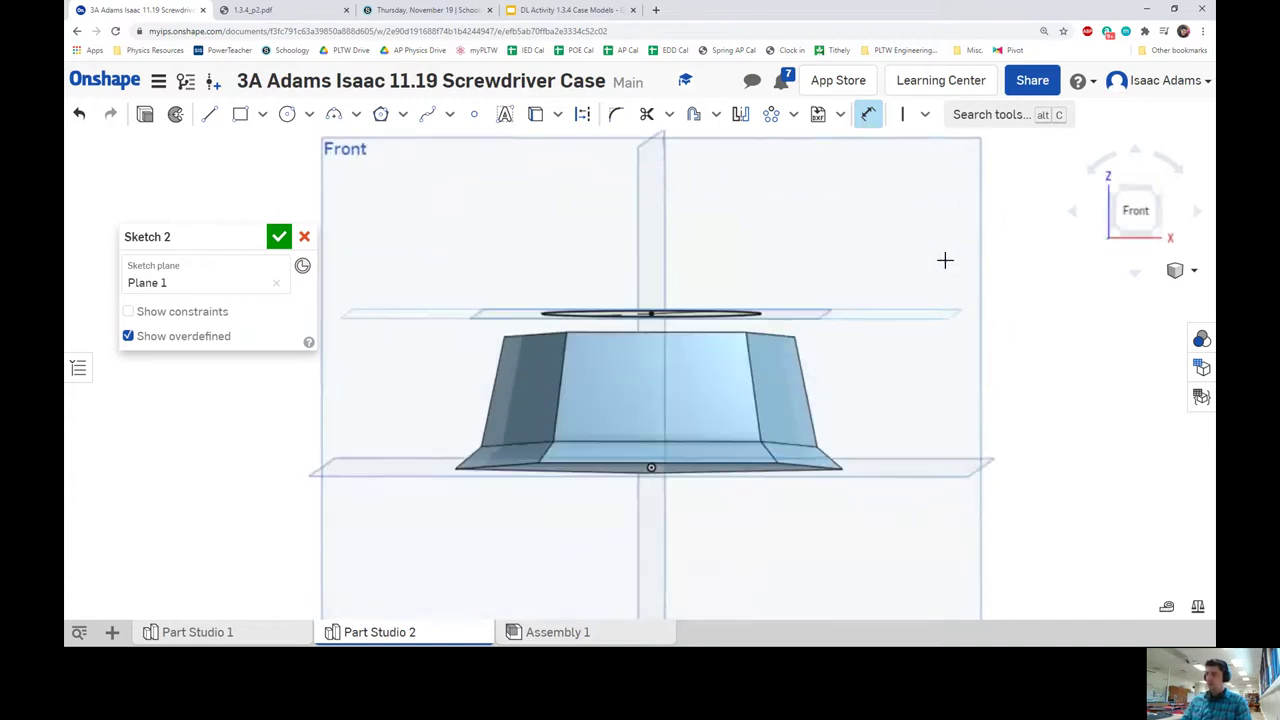
right_click_drag(945, 260, 943, 340)
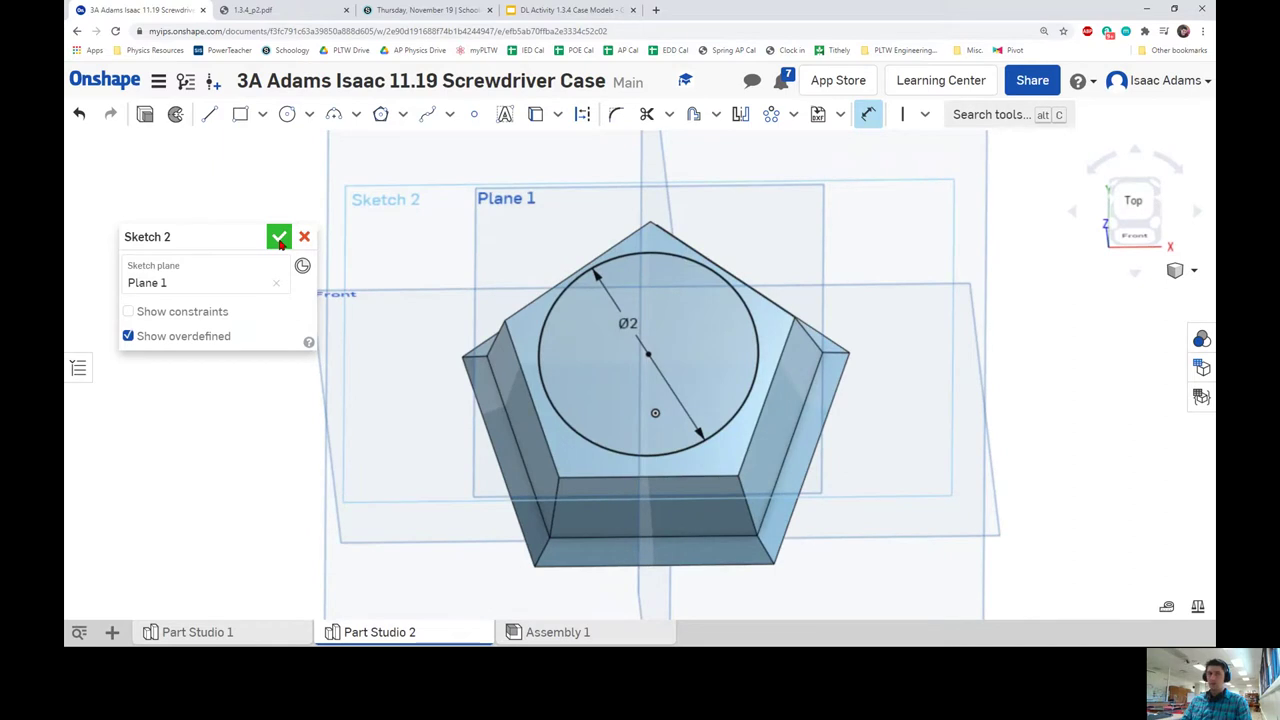
left_click(280, 243)
- Loft from the pentagonal top face of the second extrusion to the sketched circle, adding it to Part 1
mouse_move(846, 434)
right_mouse_down()
mouse_move(846, 366)
mouse_move(840, 429)
right_mouse_up()
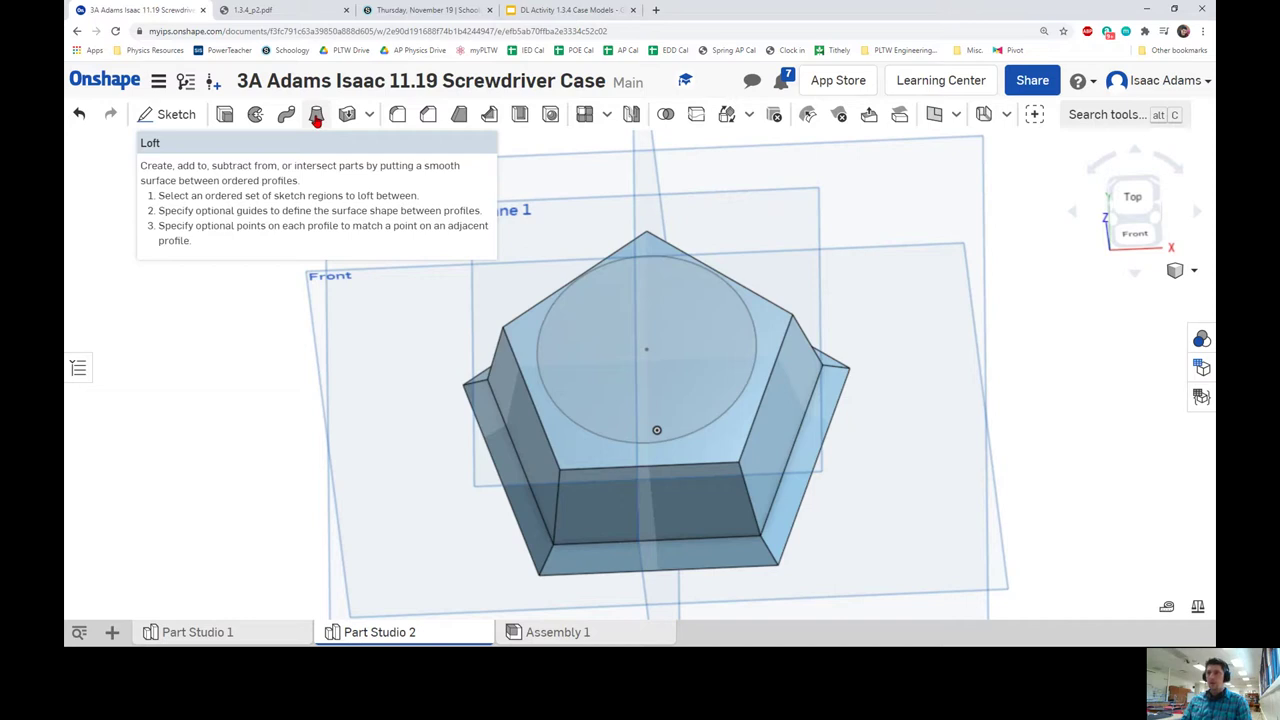
left_click(316, 117)
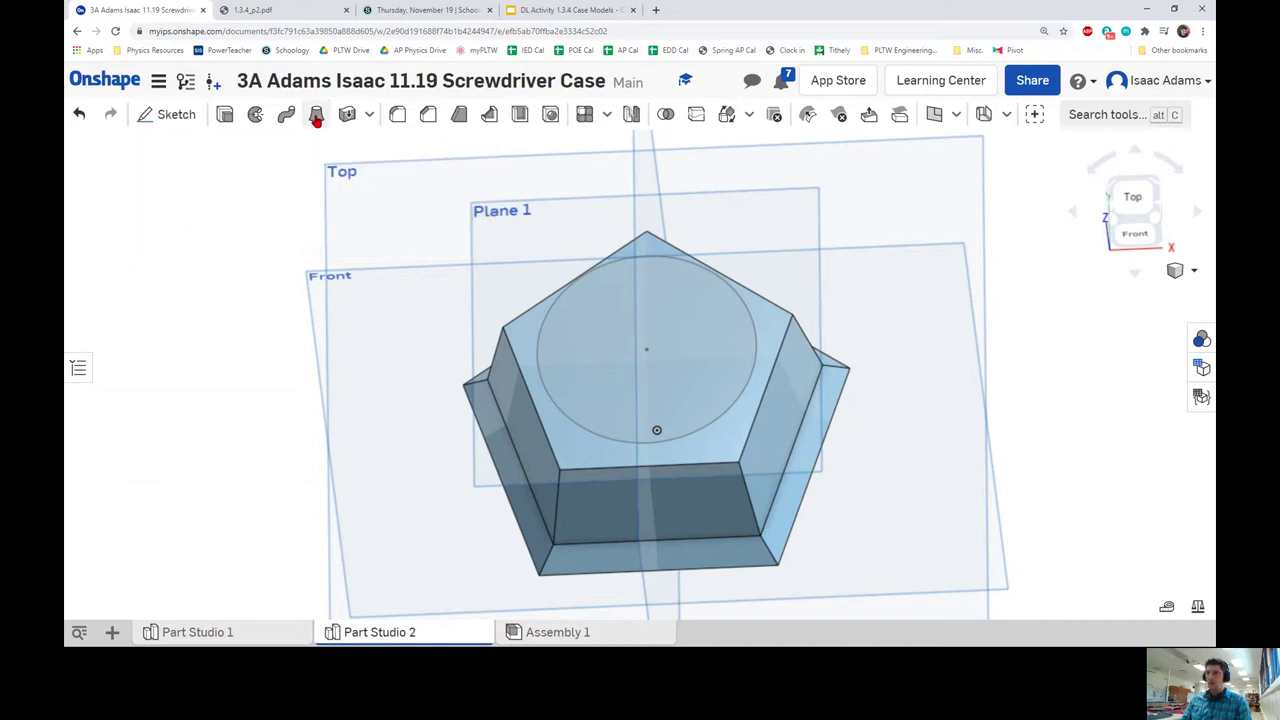
key("Up")
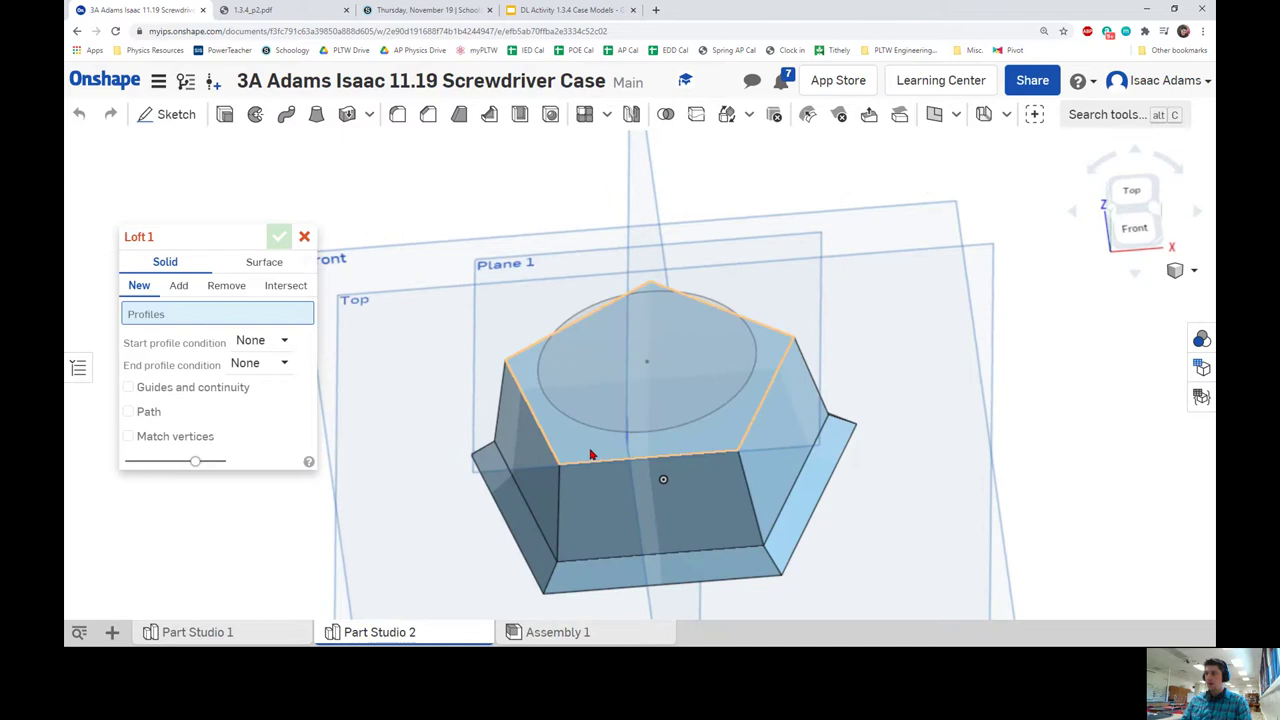
left_click(590, 455)
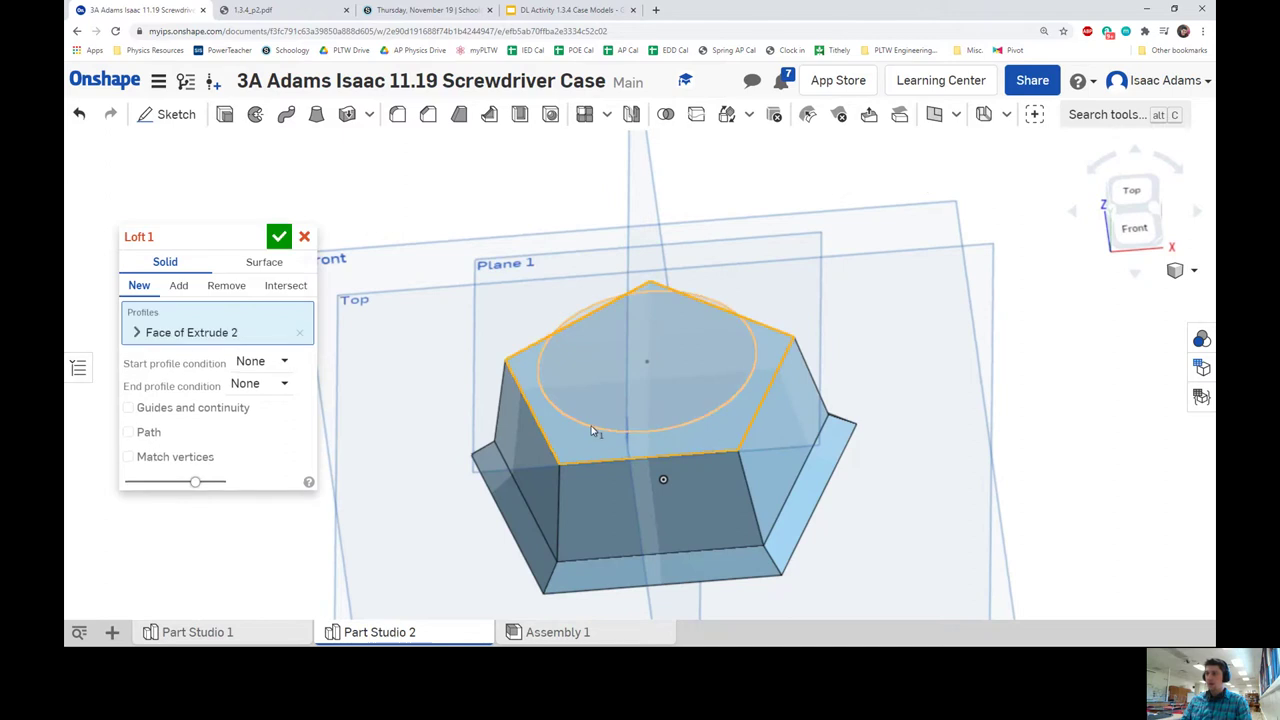
left_click(592, 430)
key("Down")
key("Down")
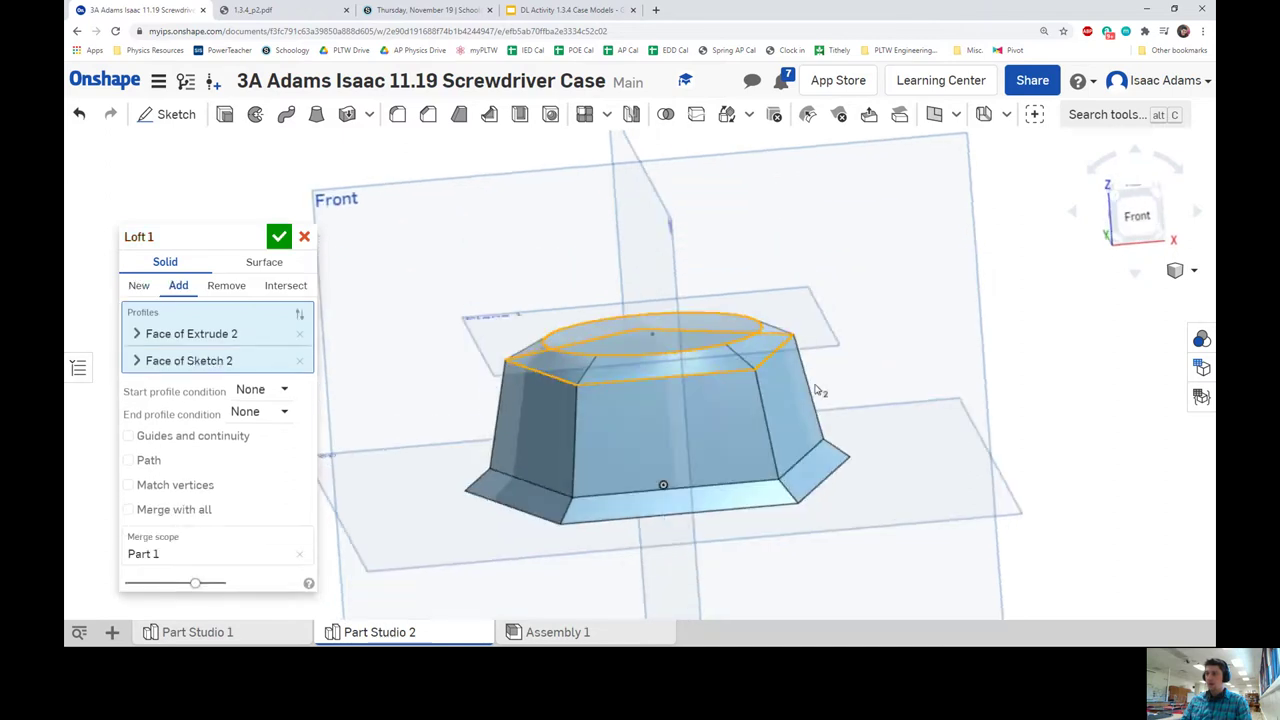
key("Up")
key("Up")
key("Up")
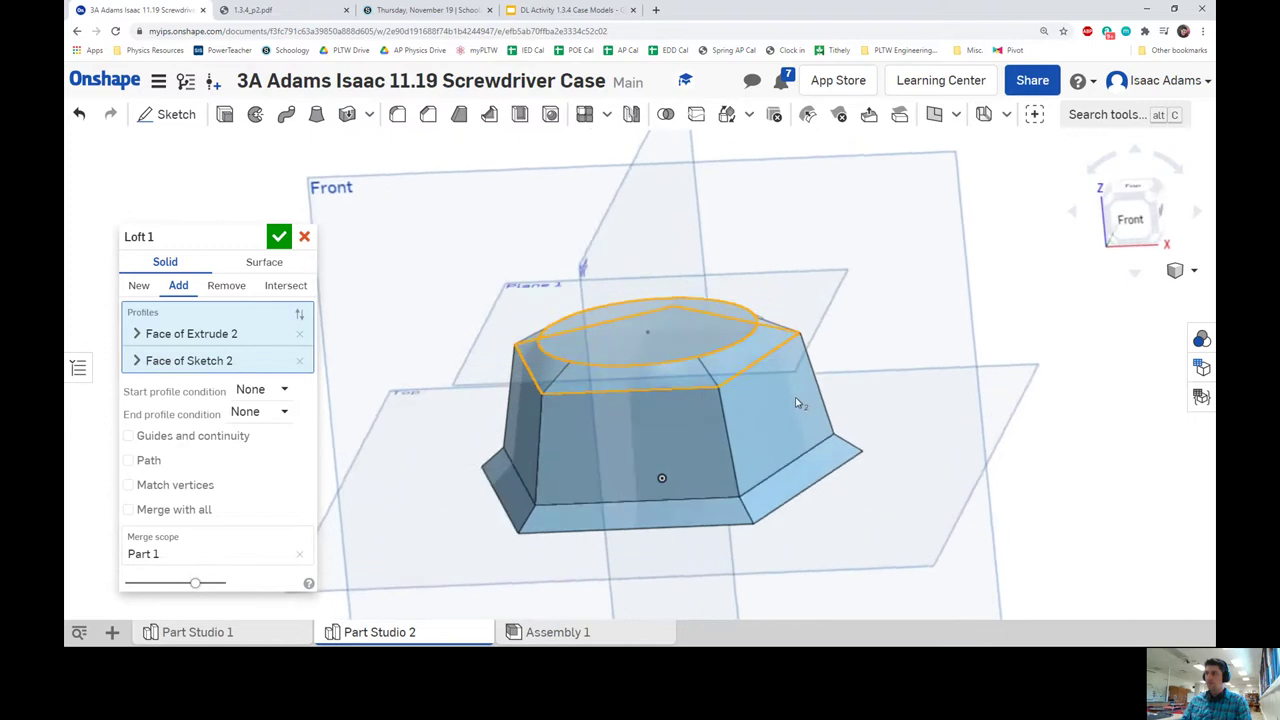
key("Up")
key("Up")
key("Up")
key("Down")
key("Down")
key("Down")
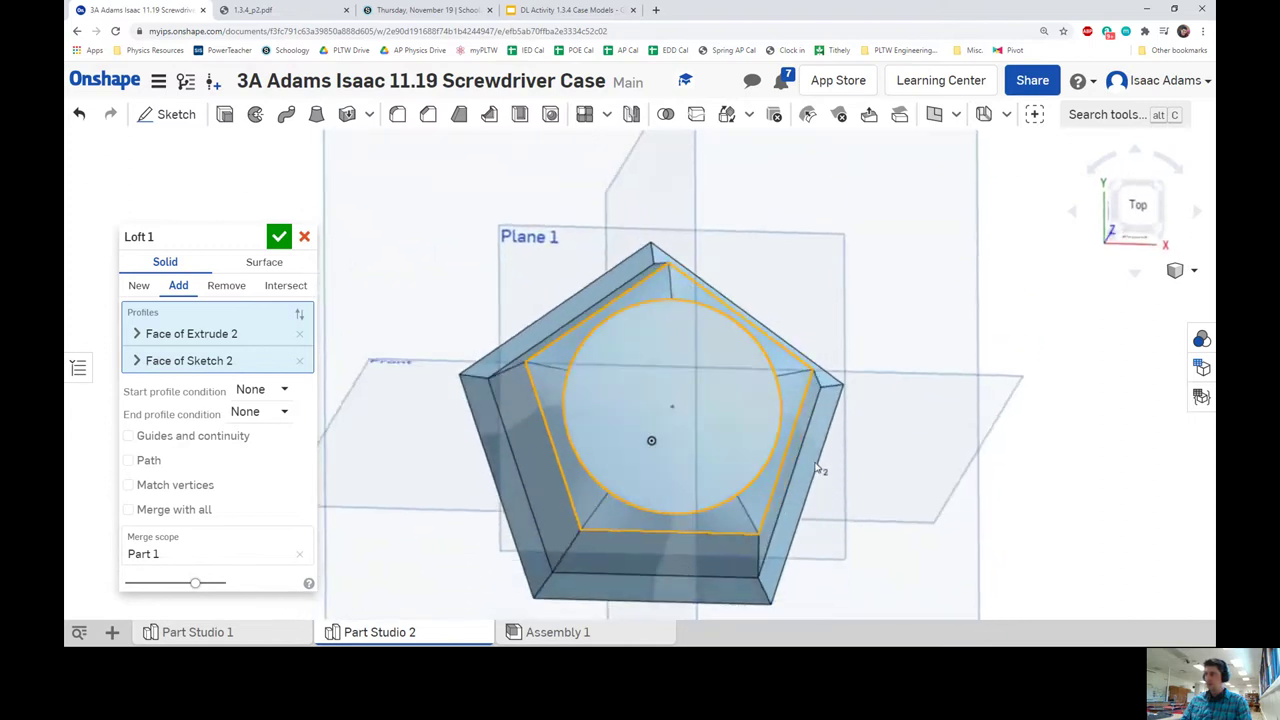
key("Down")
key("Down")
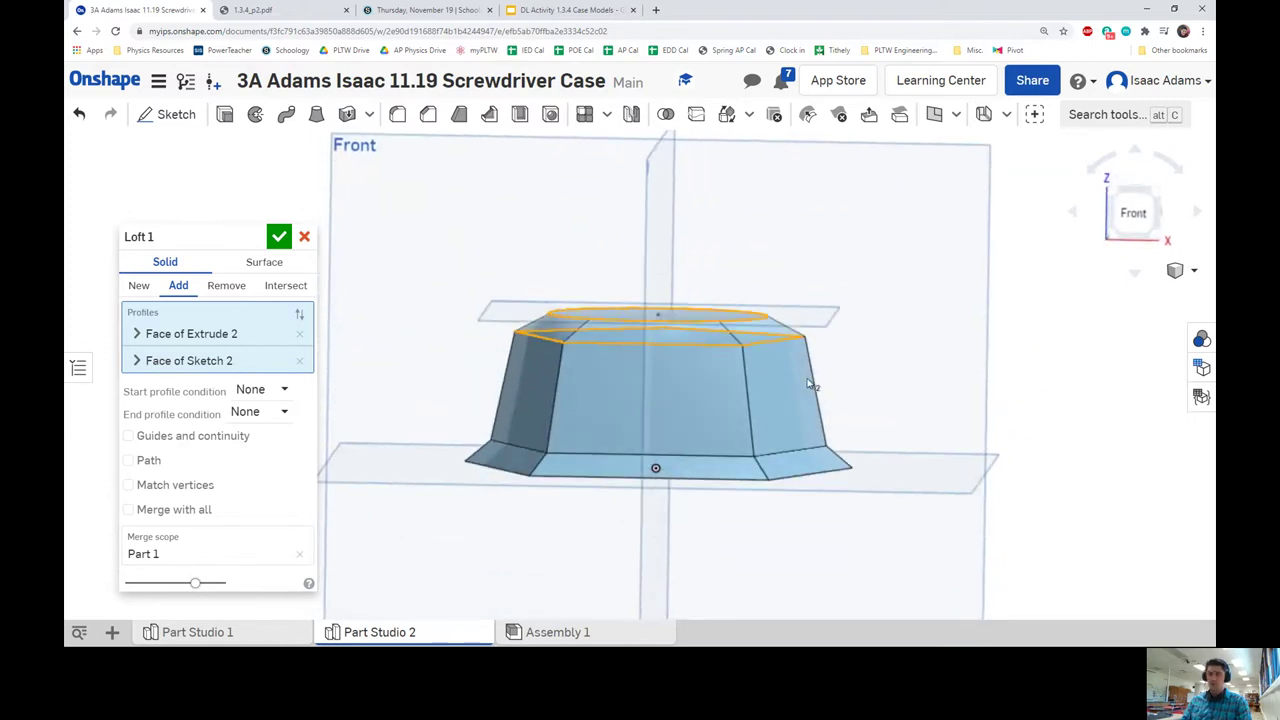
left_click(279, 237)
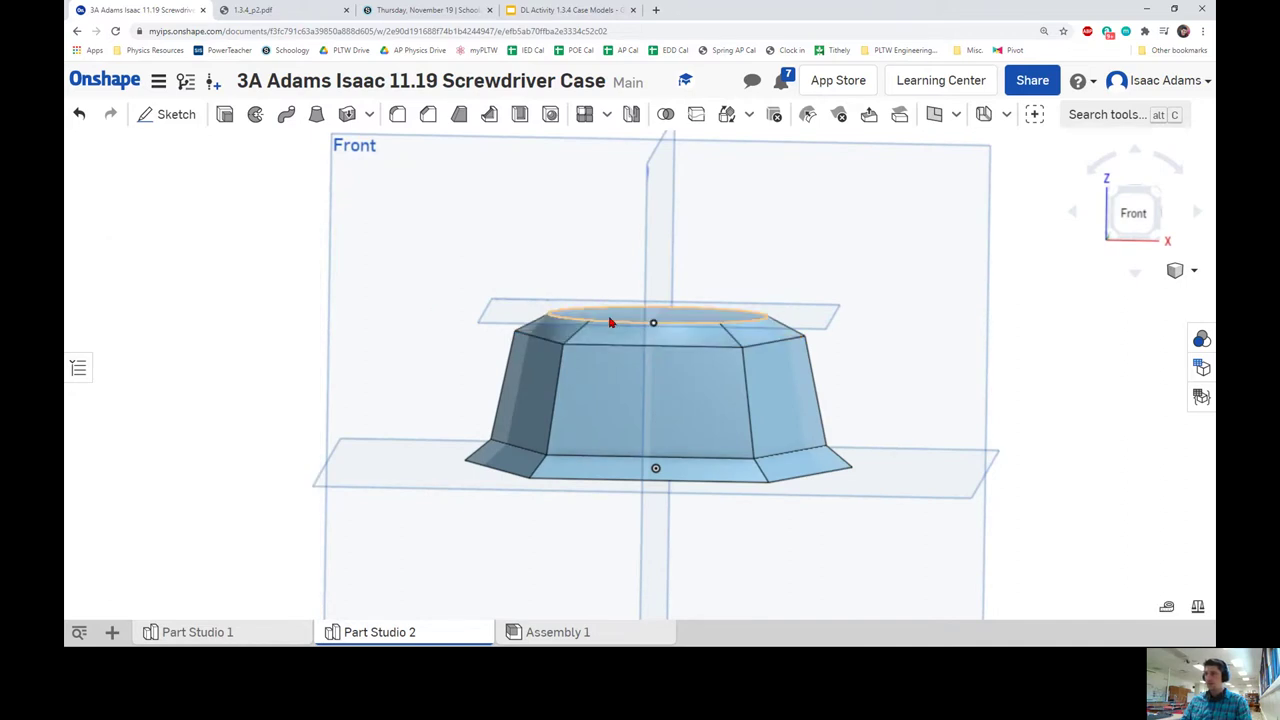
key("shift+5")
right_click_drag(610, 417, 608, 385)
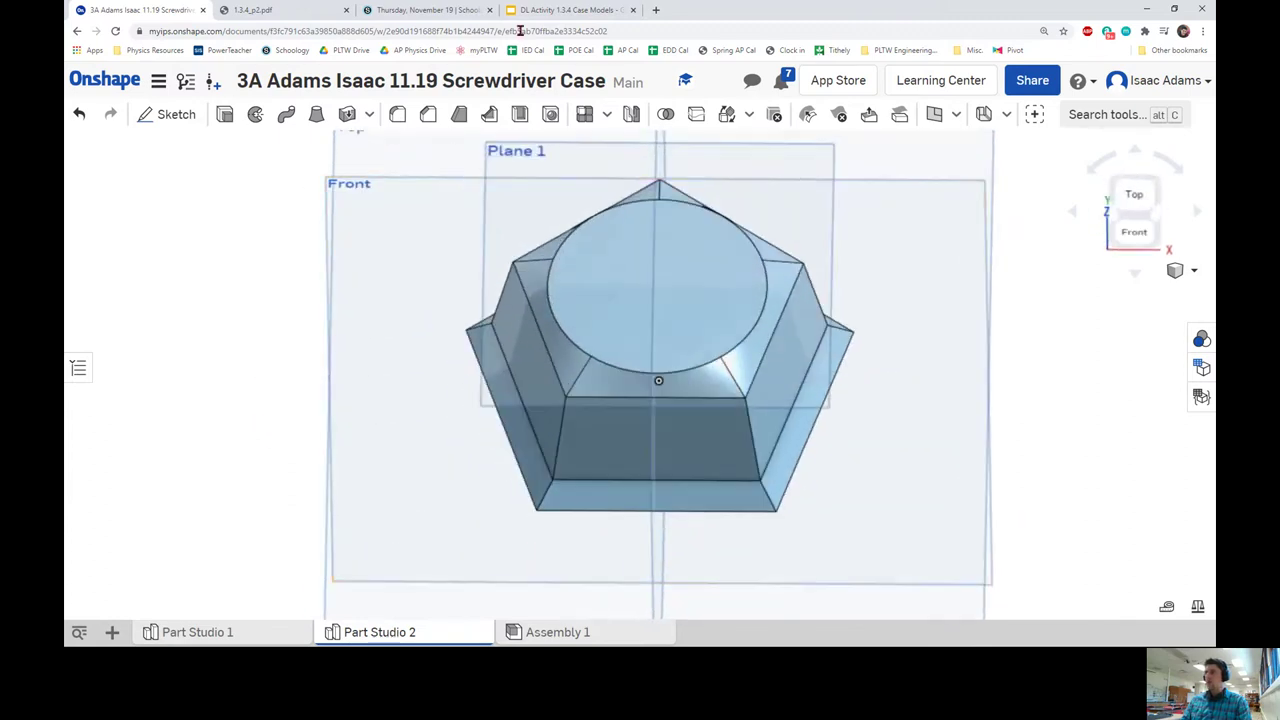
- Switch to 1.3.4_p2.pdf and read steps 18a and 18b on the tapered cylindrical extrusion and the top edge round
left_click(265, 10)
scroll(480, 376, "down", 5)
scroll(478, 380, "up", 1)
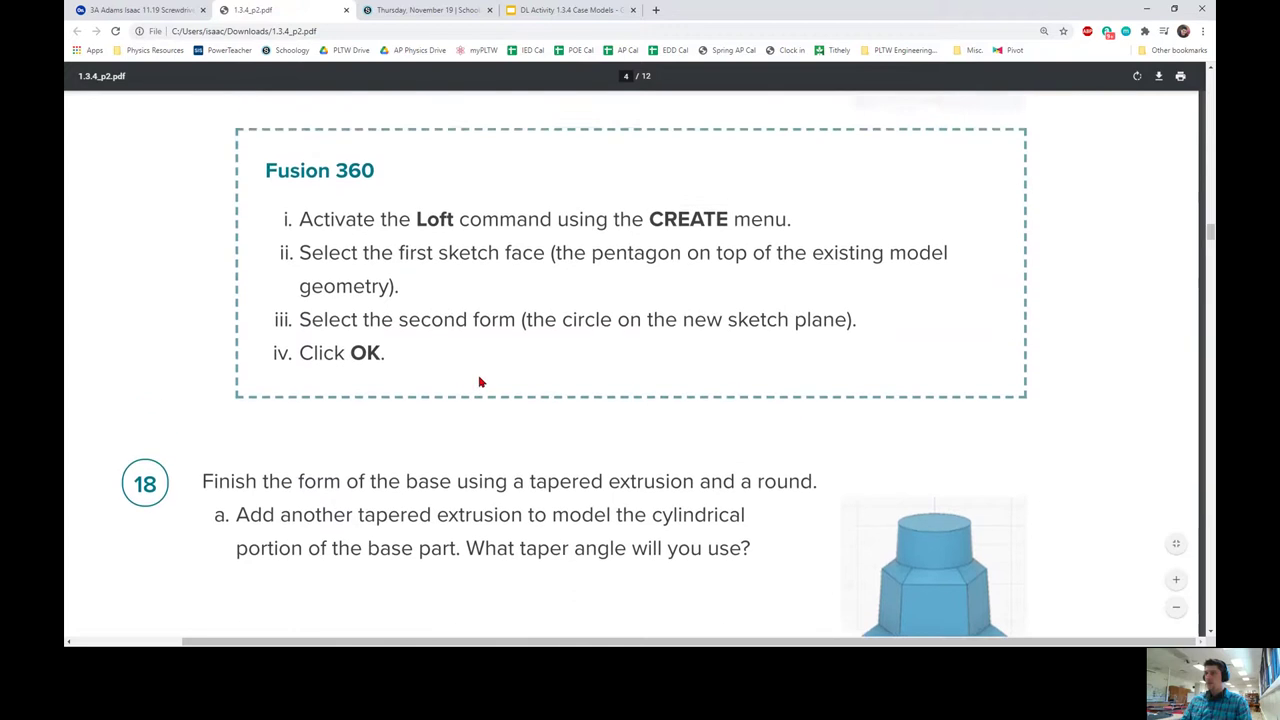
scroll(478, 378, "down", 3)
scroll(478, 376, "down", 1)
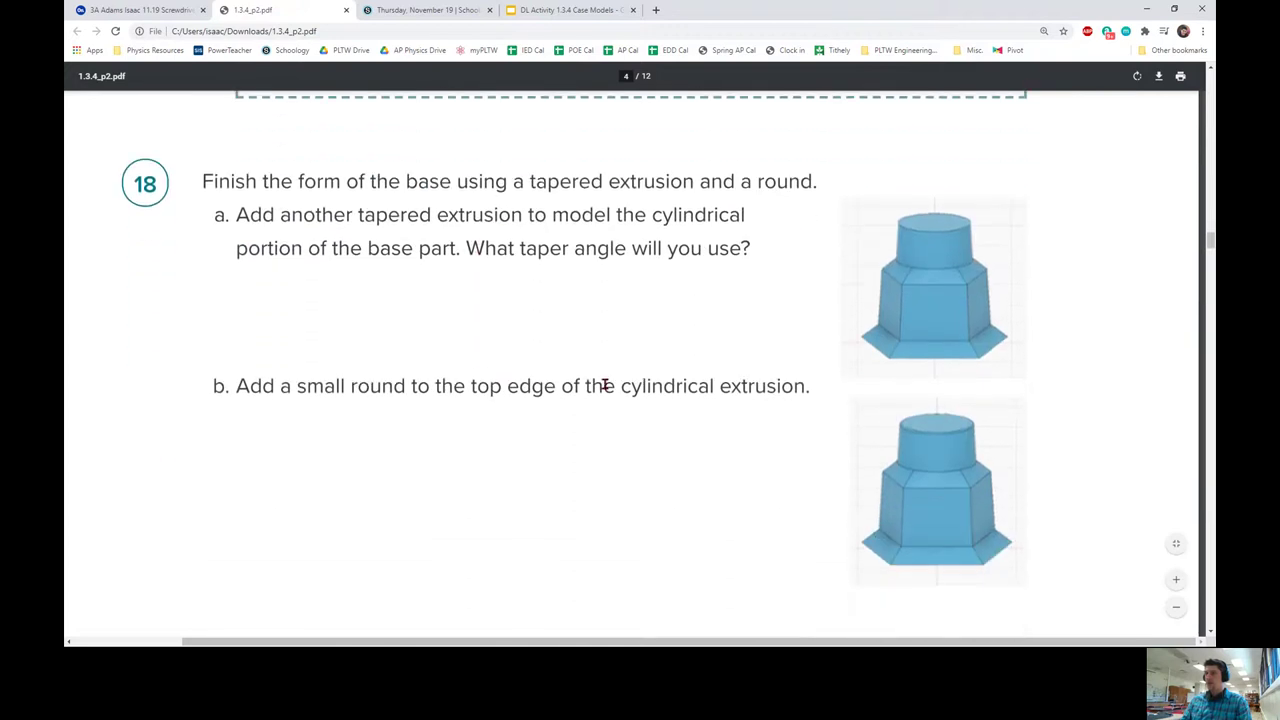
scroll(592, 376, "up", 1)
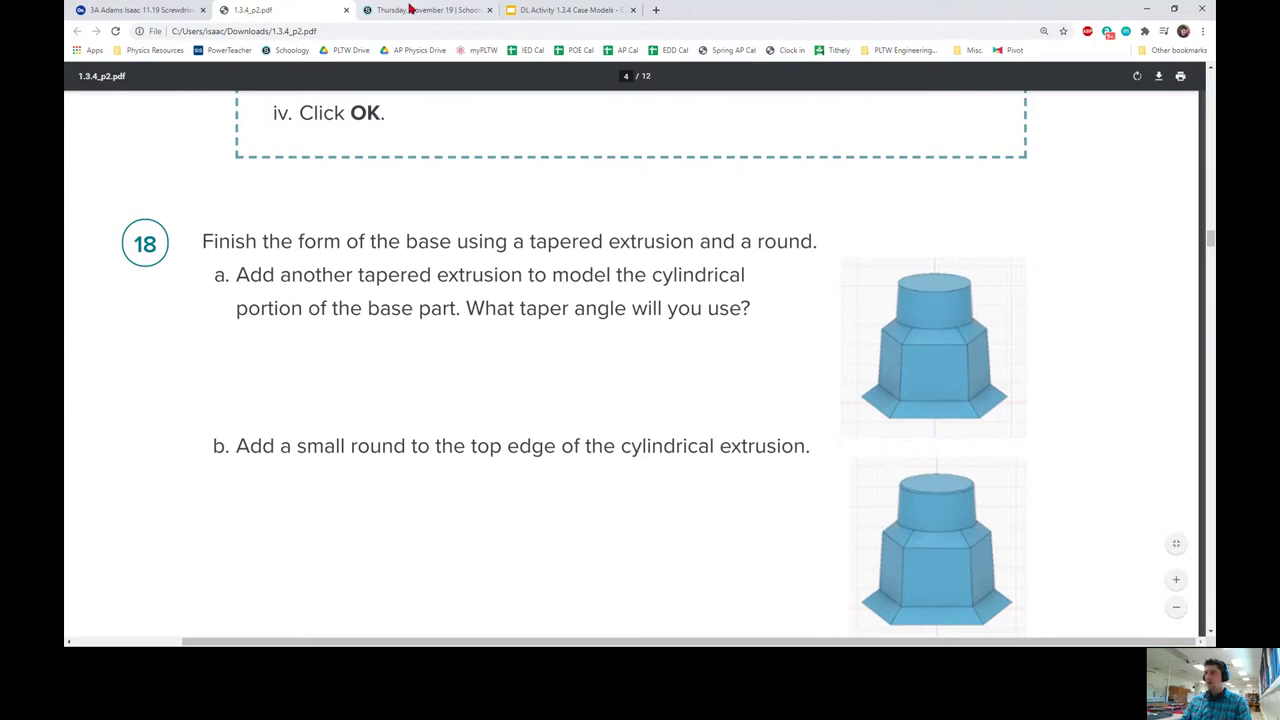
- Return to Onshape and open Extrude 3 in Part Studio 1 to check its depth and draft angle
left_click(140, 10)
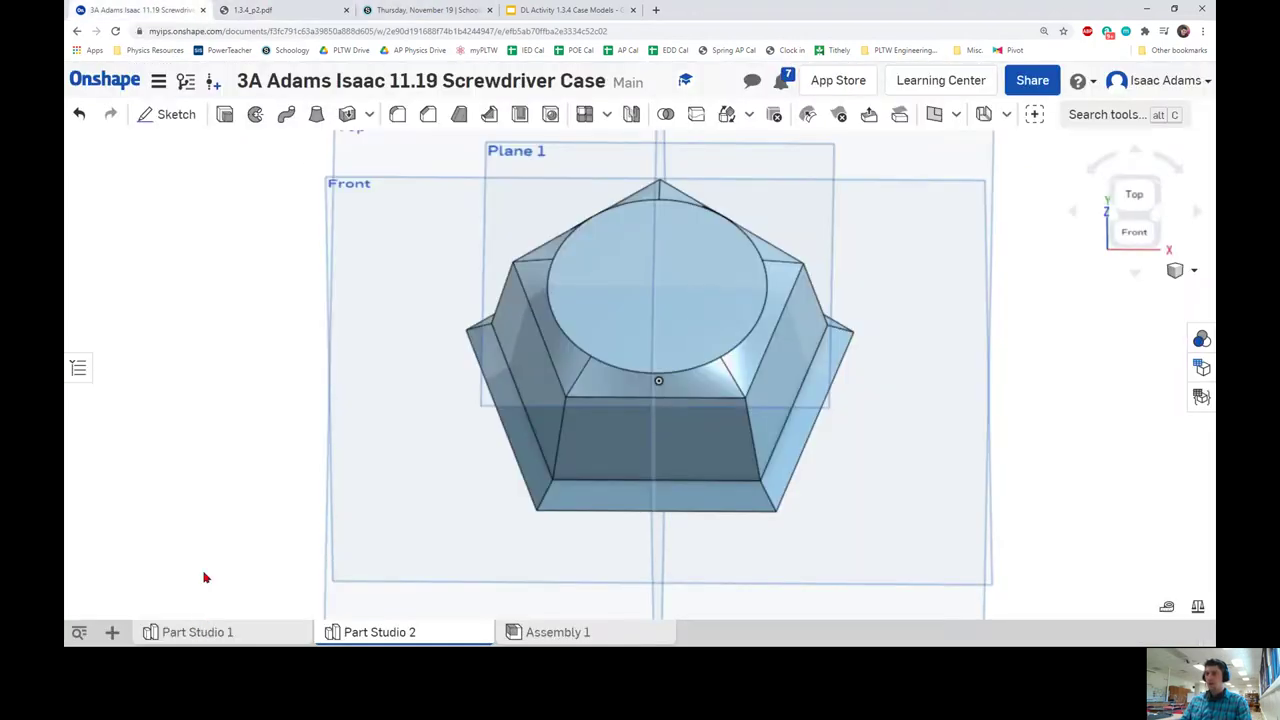
left_click(197, 632)
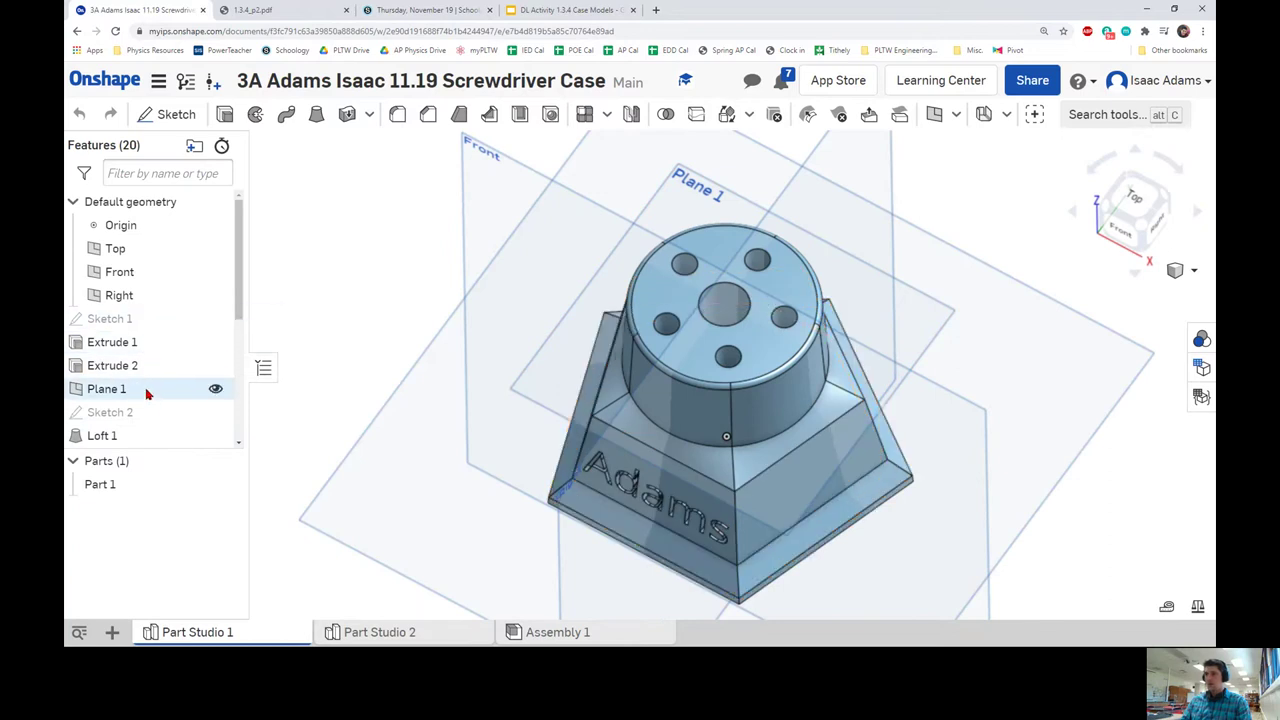
scroll(150, 391, "down", 3)
double_click(140, 338)
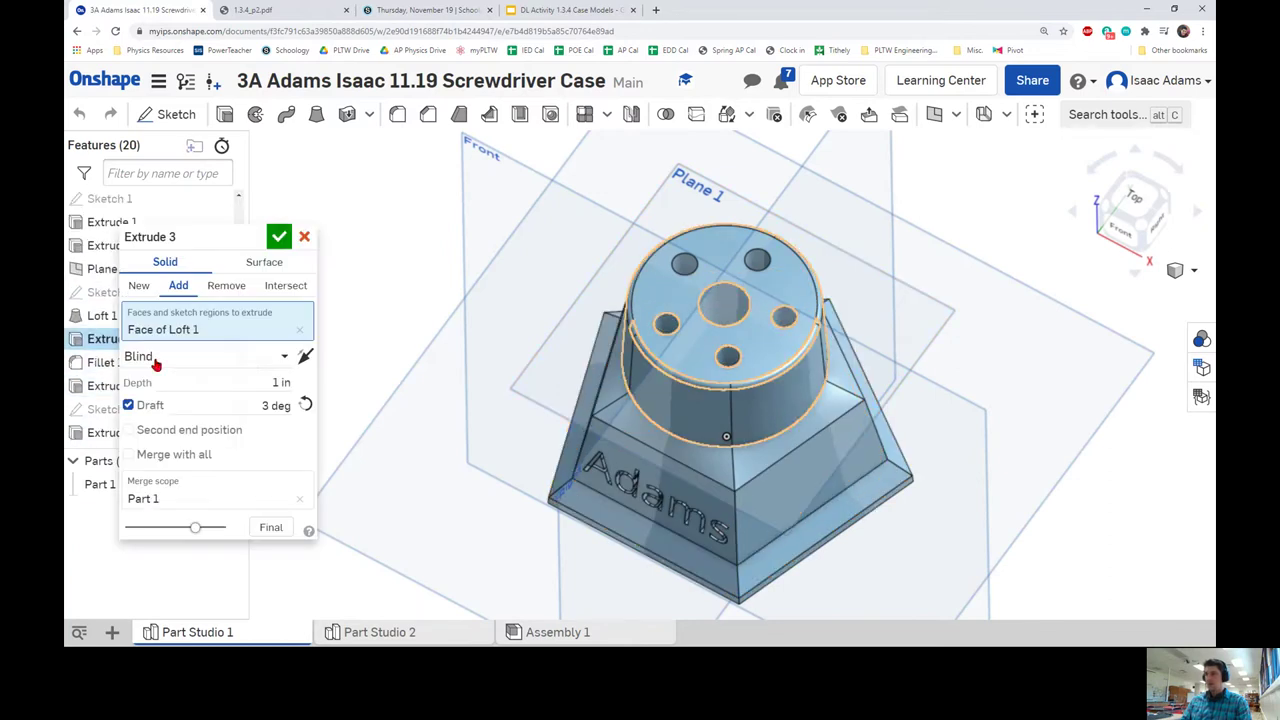
- In Part Studio 2, extrude the loft's circular top face 1 in with a 3 deg inward draft, adding it to Part 1
left_click(279, 236)
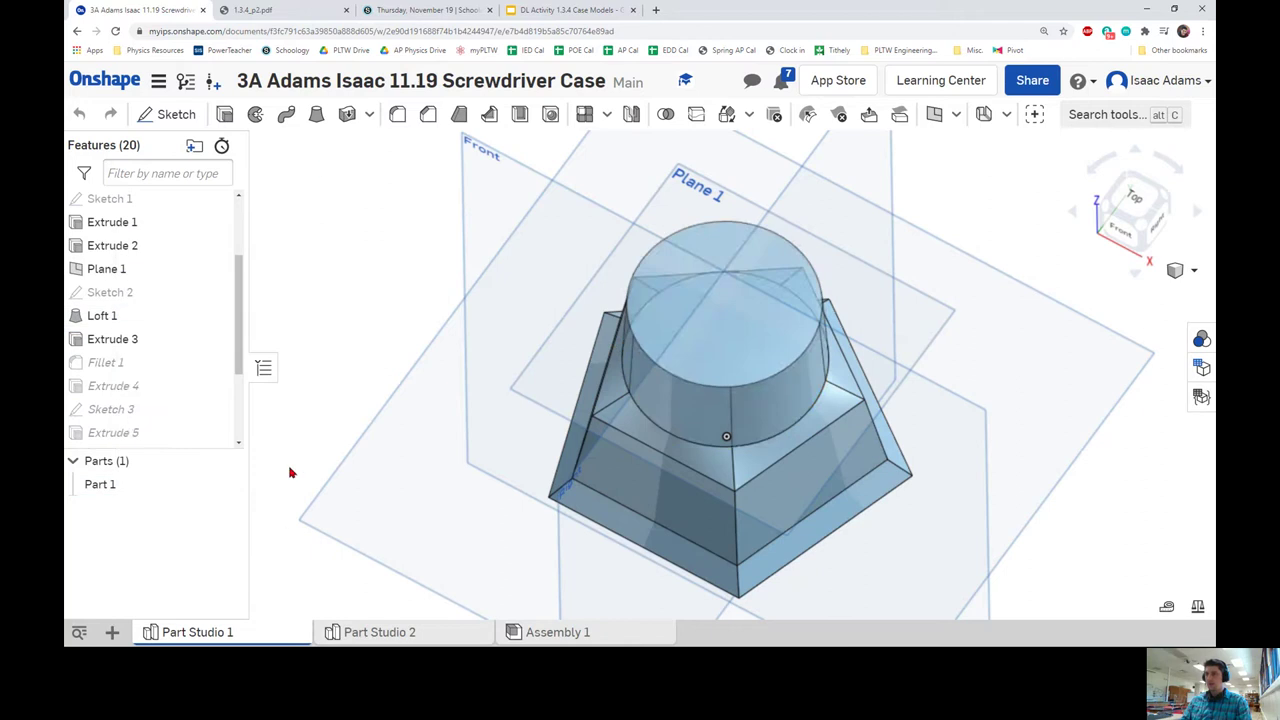
left_click(378, 632)
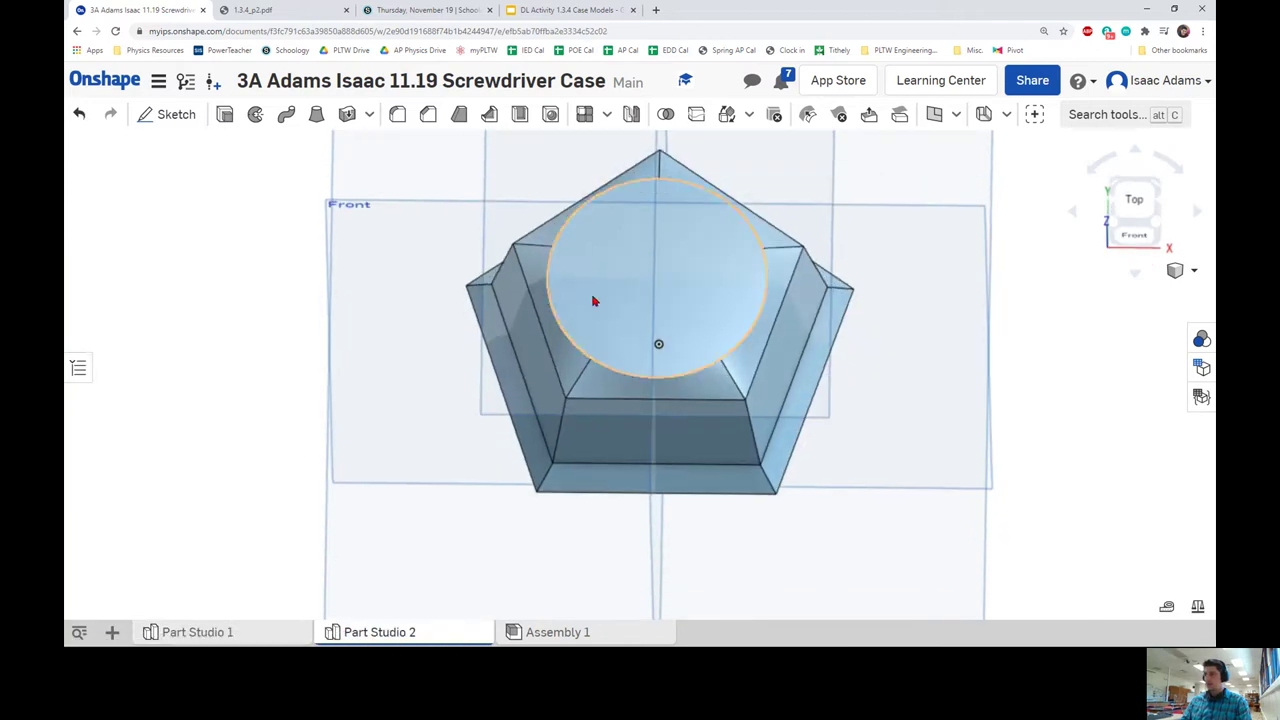
left_click(224, 114)
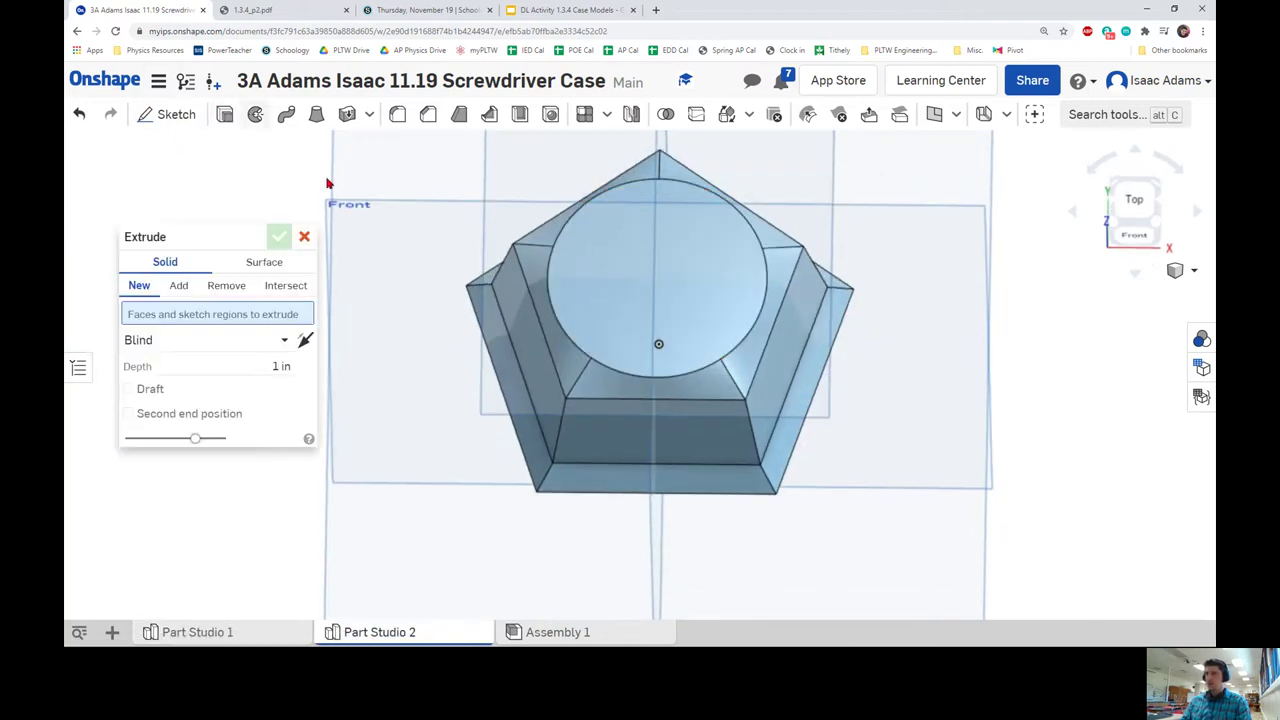
left_click(587, 281)
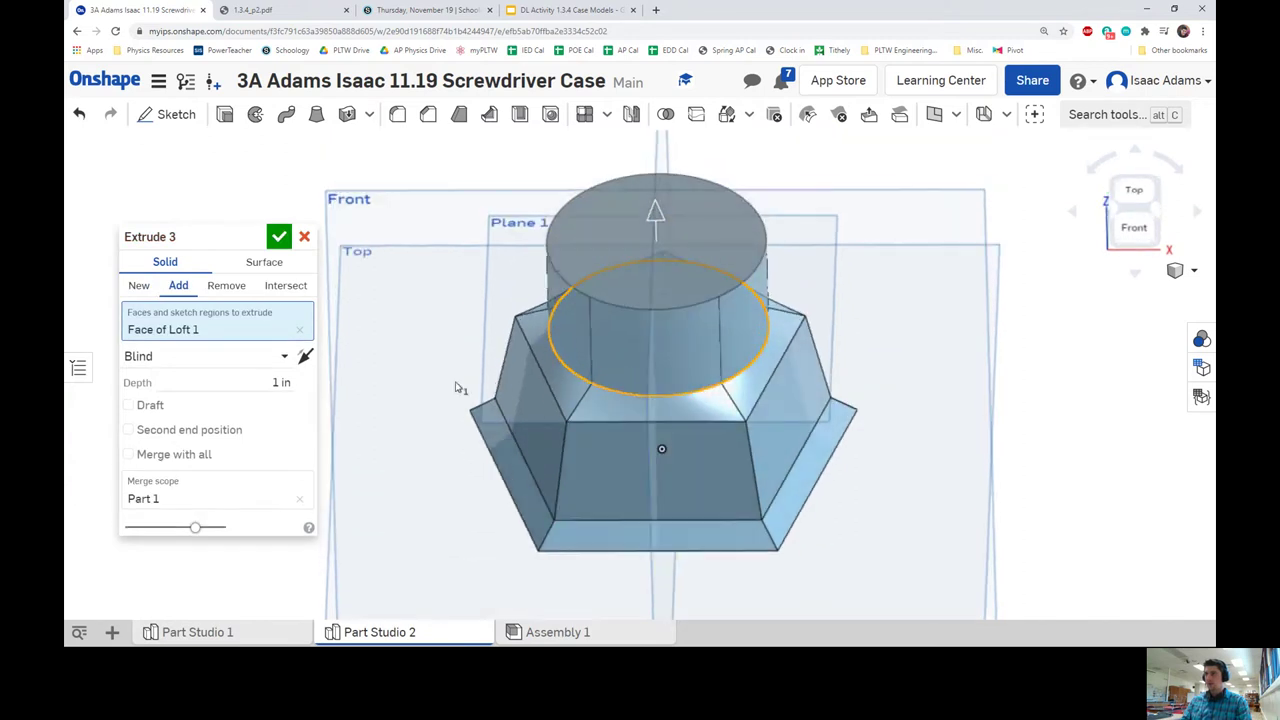
left_click(150, 407)
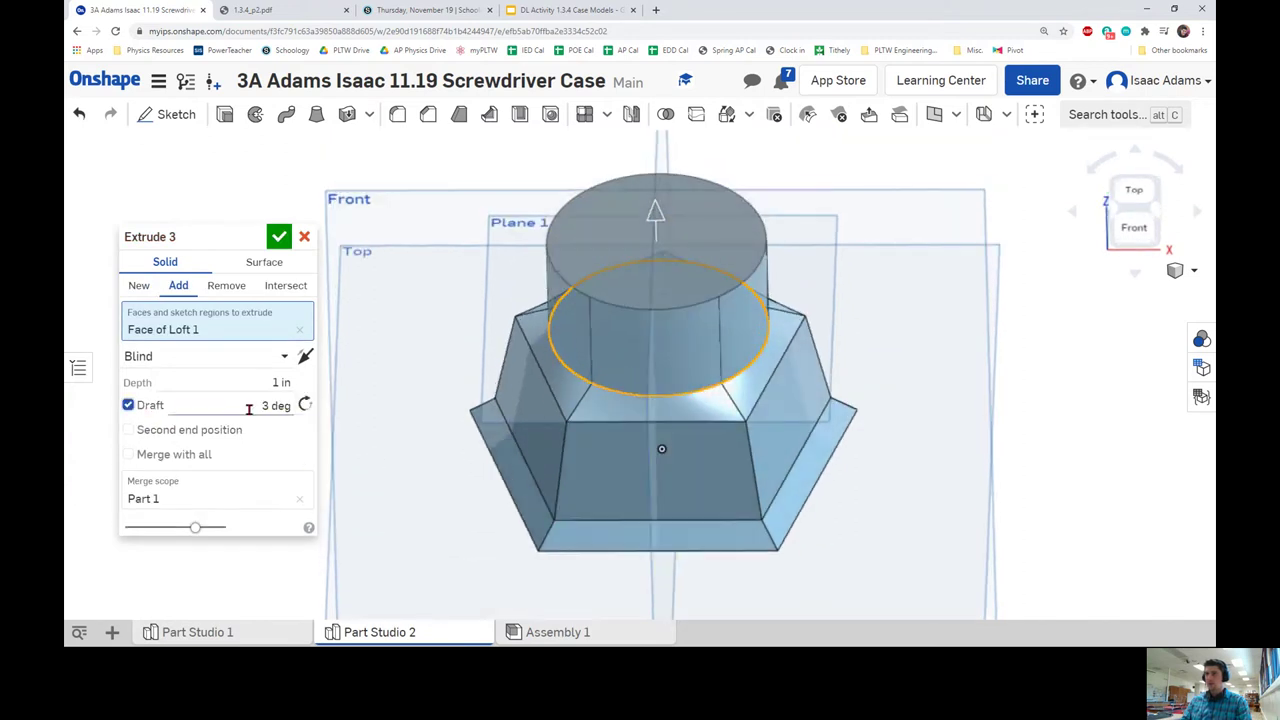
left_click(306, 404)
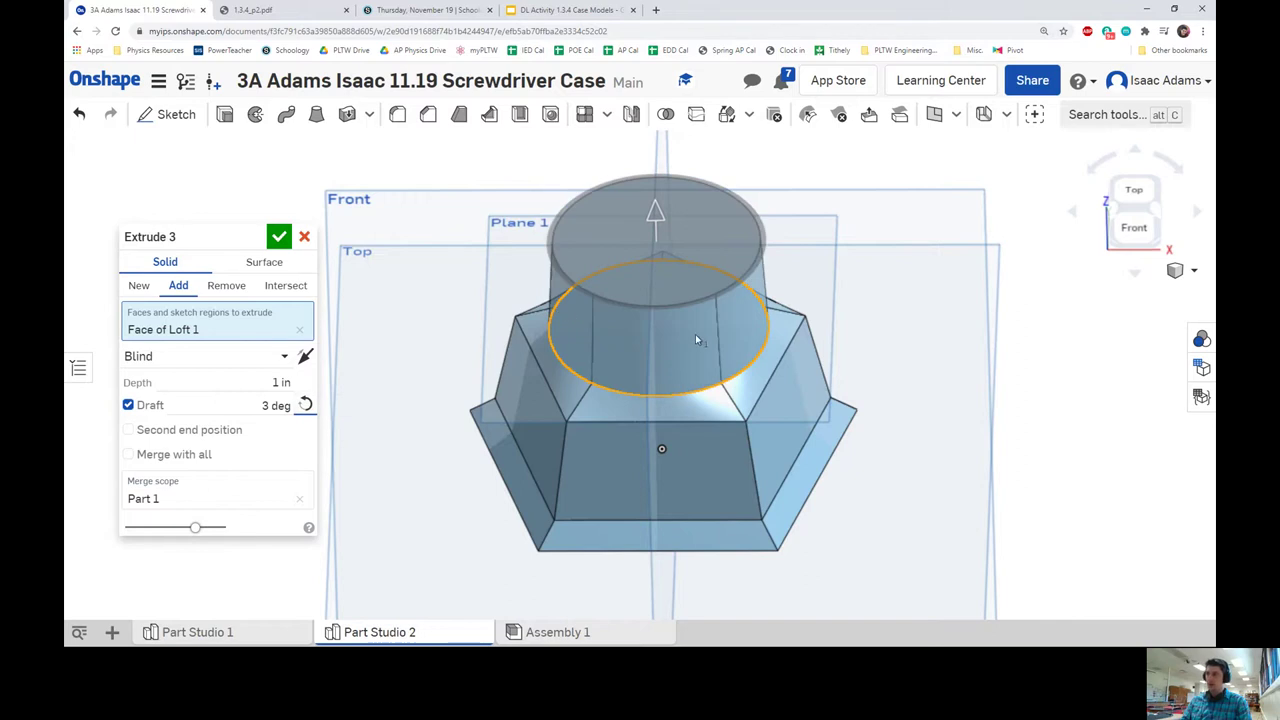
mouse_move(695, 334)
right_mouse_down()
mouse_move(694, 305)
mouse_move(700, 328)
right_mouse_up()
right_click_drag(455, 384, 296, 545)
- Check Extrude 3's settings in Part Studio 1 and accept the tapered extrusion in Part Studio 2
left_click(252, 631)
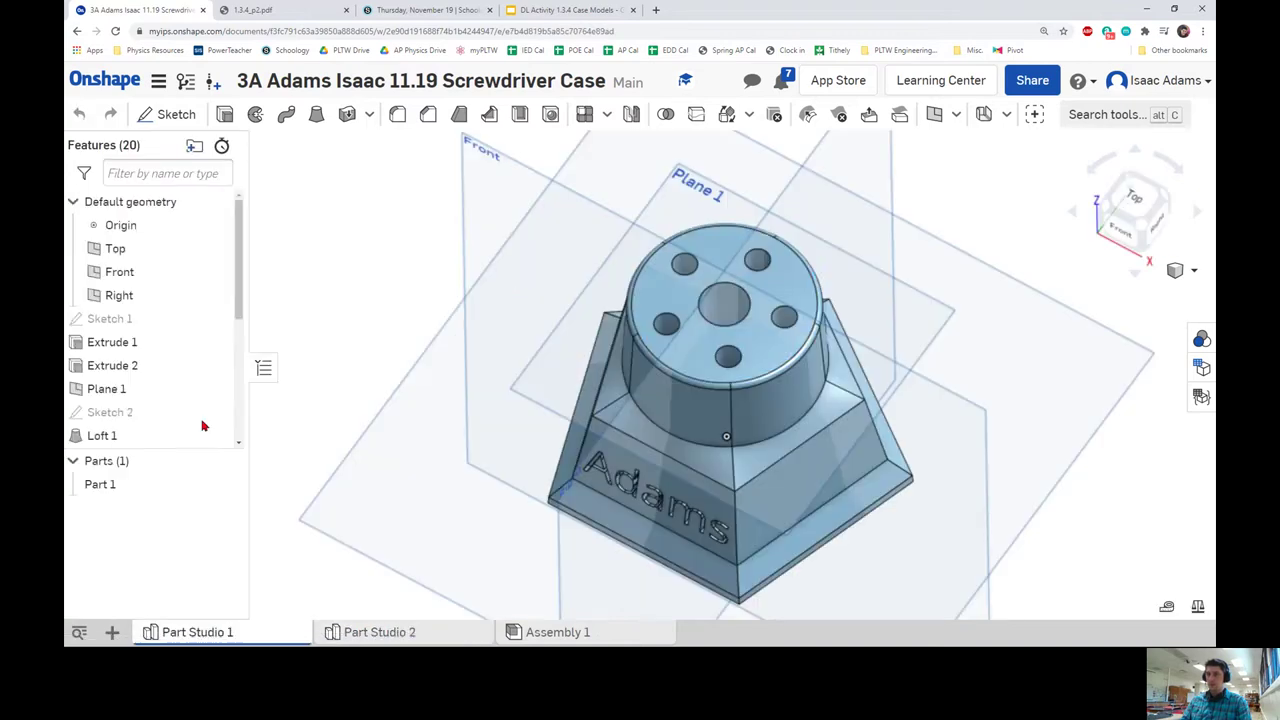
scroll(154, 351, "down", 4)
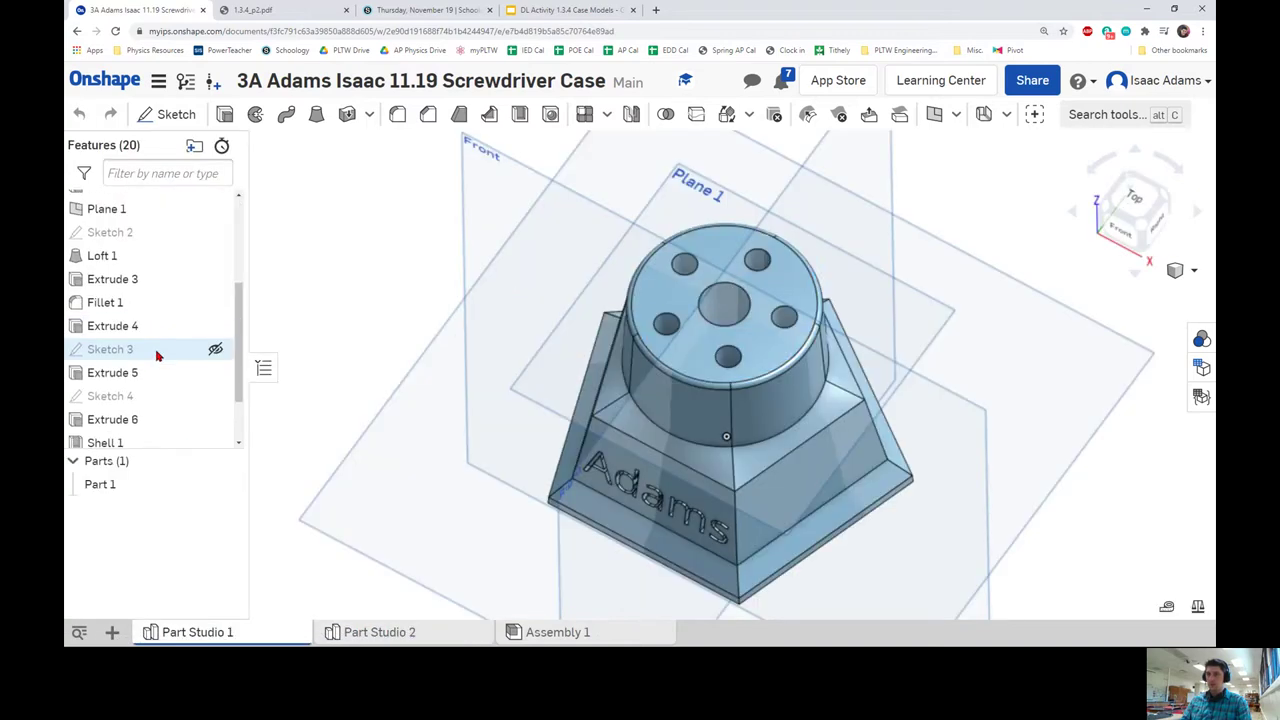
double_click(151, 283)
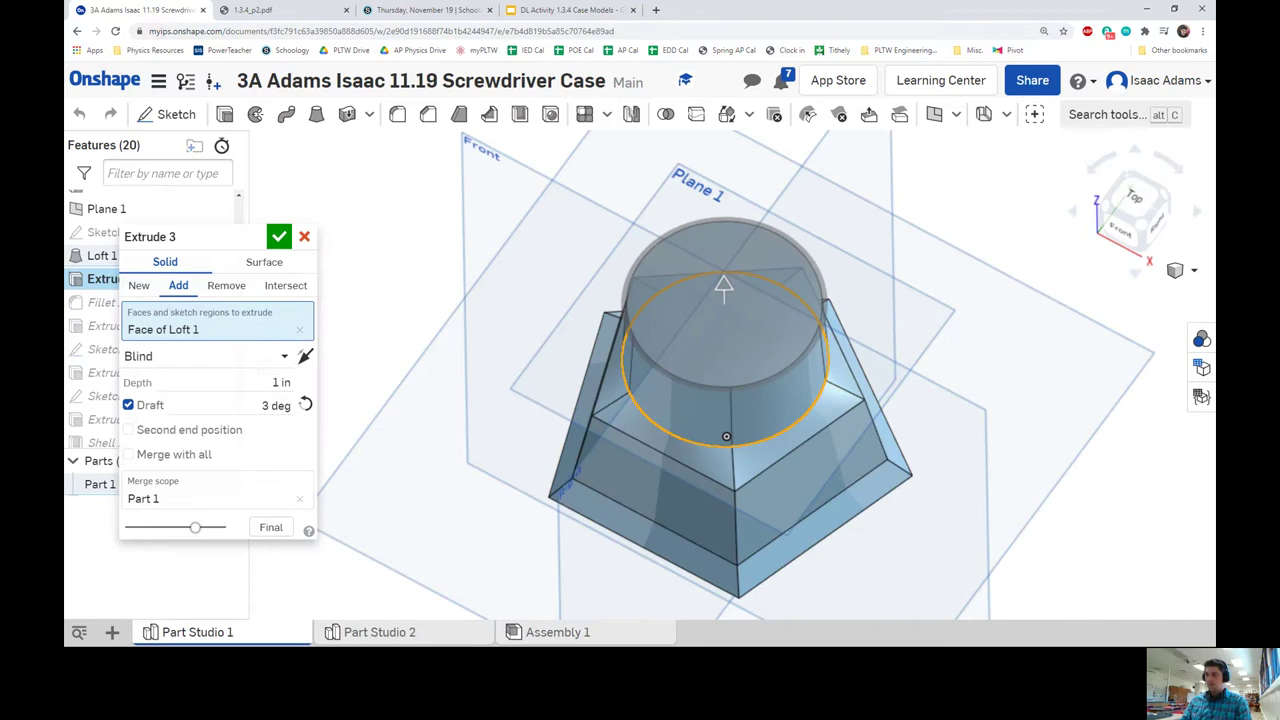
left_click(391, 637)
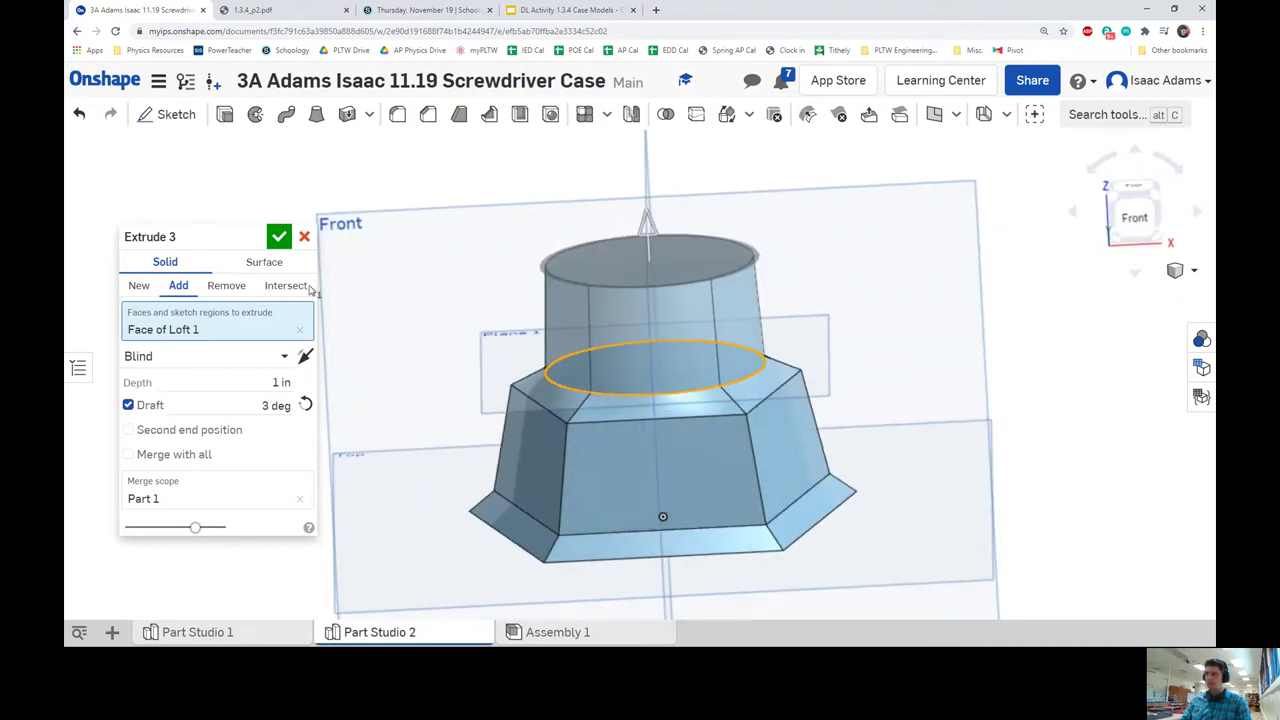
key("Return")
mouse_move(613, 323)
right_mouse_down()
mouse_move(623, 340)
mouse_move(666, 317)
mouse_move(600, 323)
right_mouse_up()
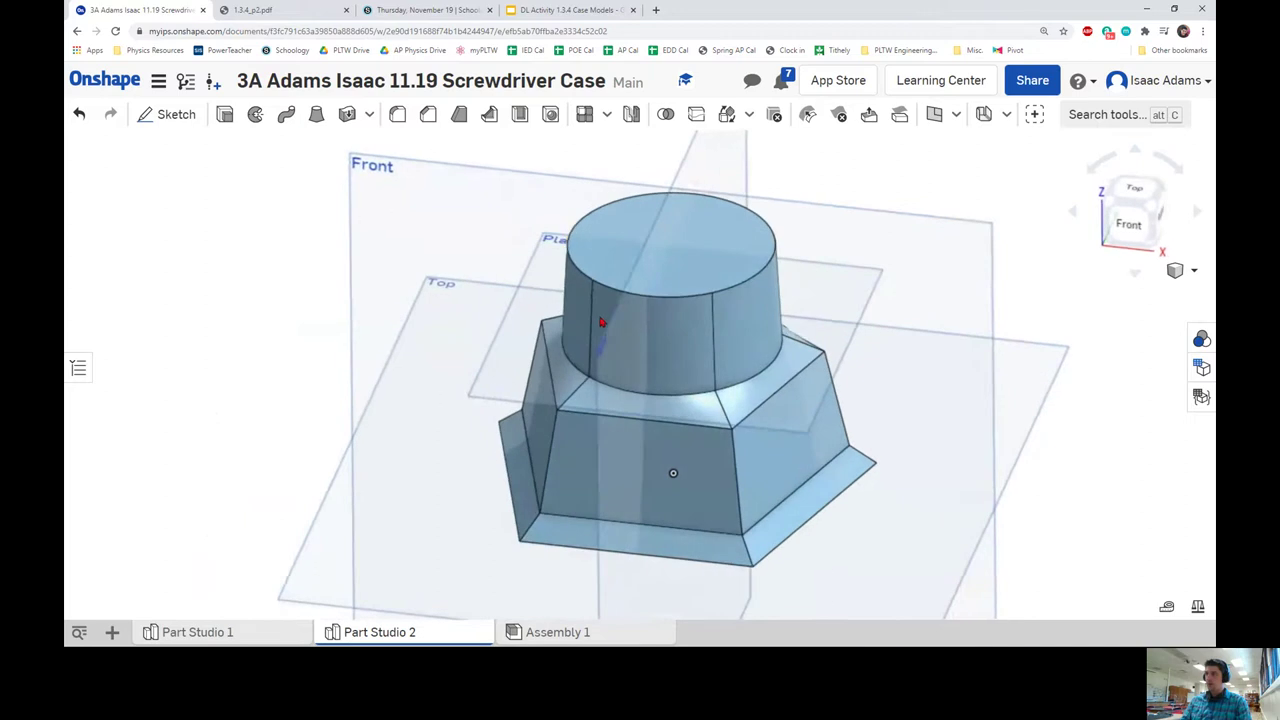
- Switch to 1.3.4_p2.pdf and reread step 18b on rounding the top edge of the cylindrical extrusion
left_click(280, 9)
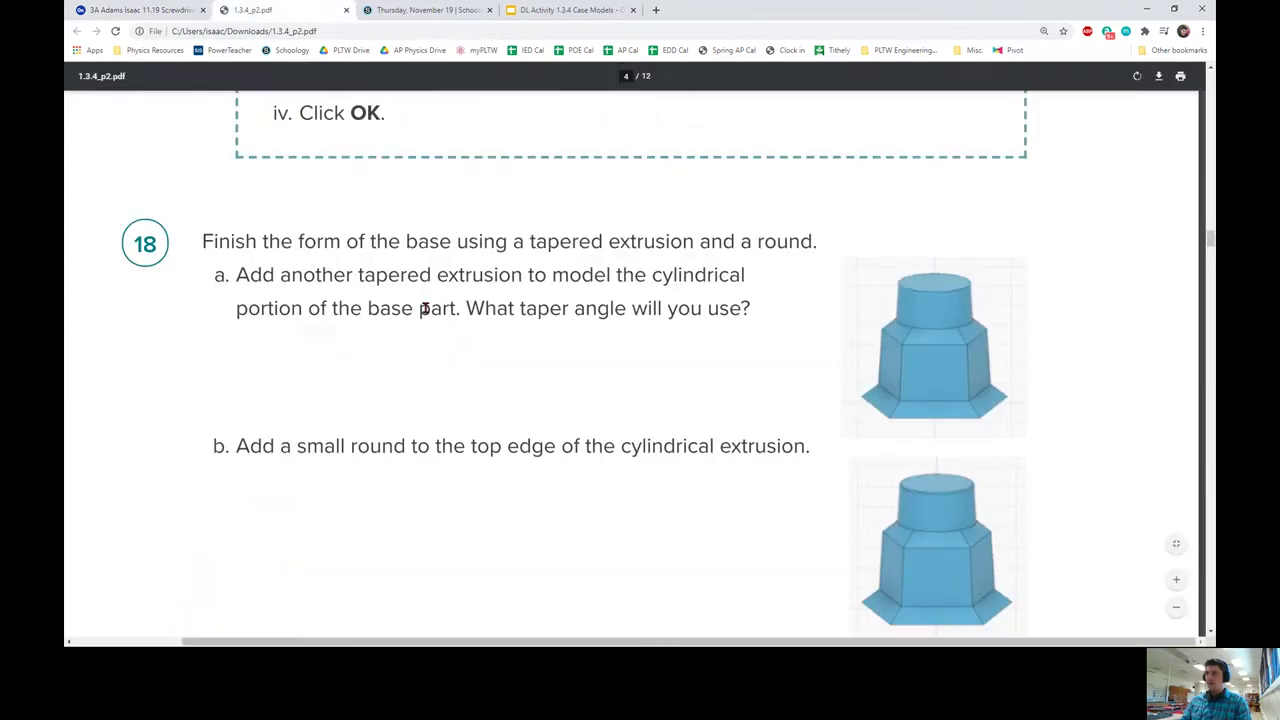
left_click_drag(241, 446, 481, 446)
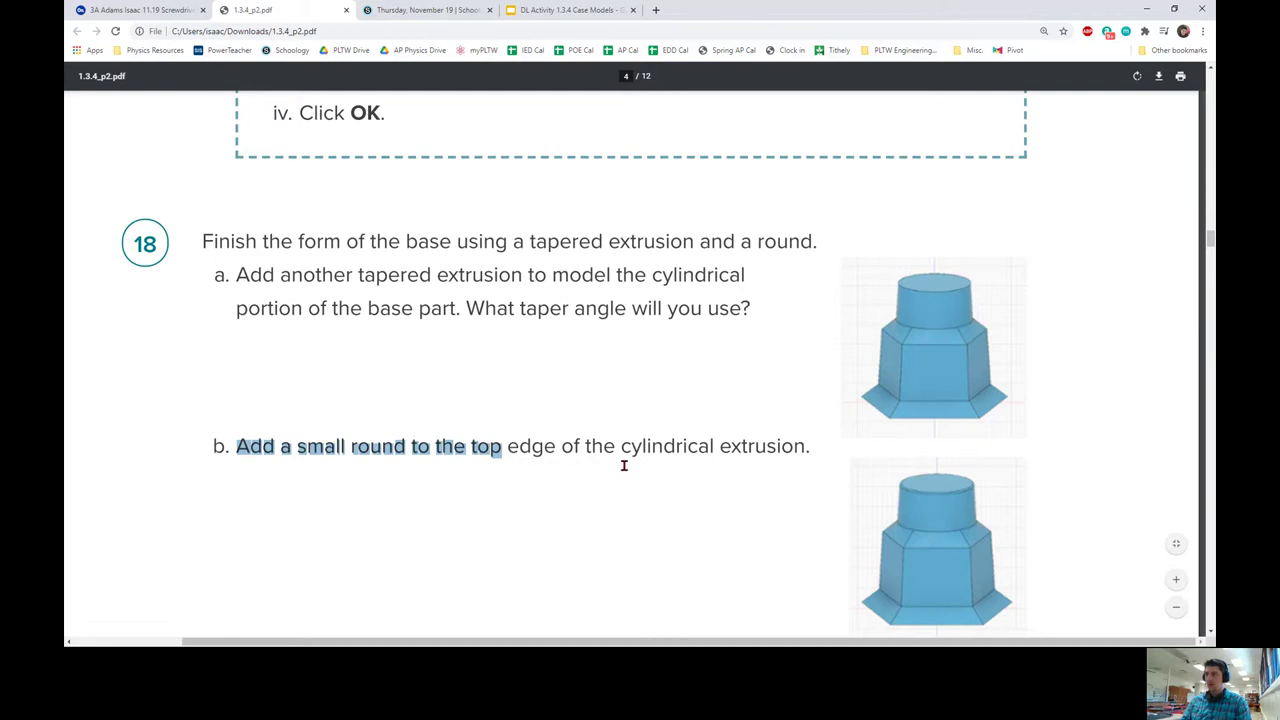
scroll(624, 465, "down", 1)
- Return to Onshape and fillet the top edge of the cylindrical extrusion with a 0.05 in radius
left_click(137, 9)
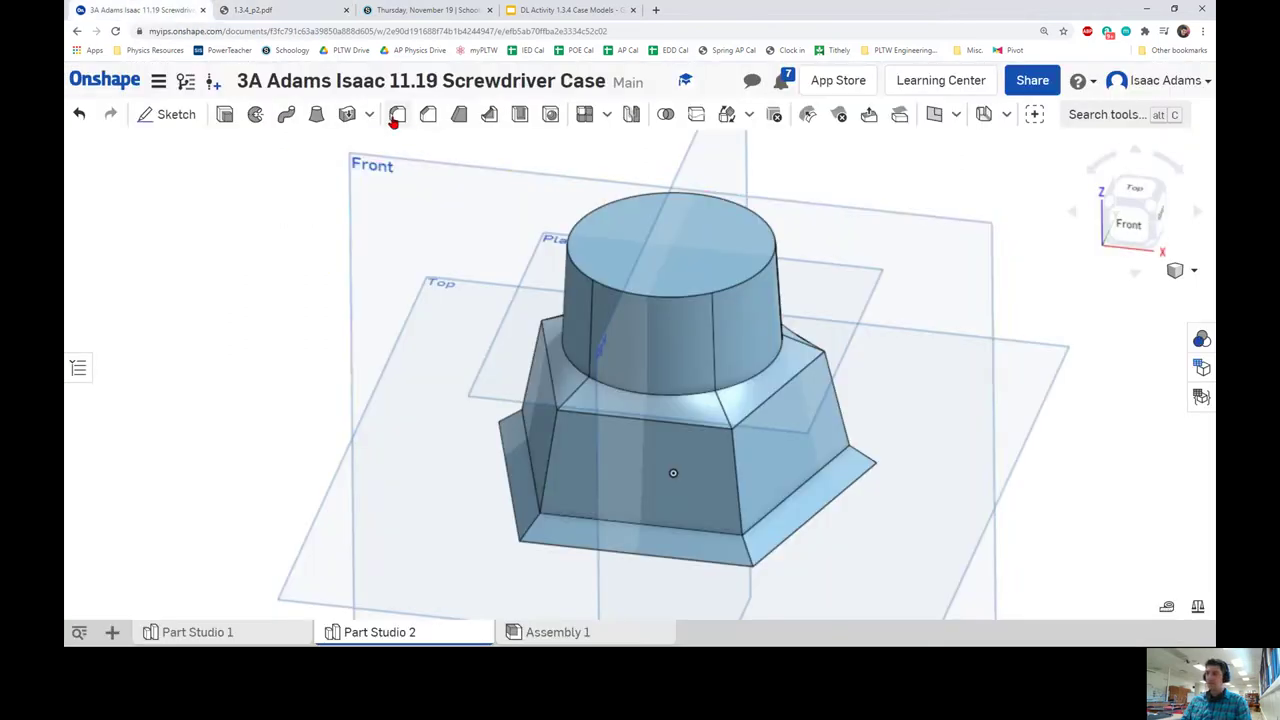
key("shift+f")
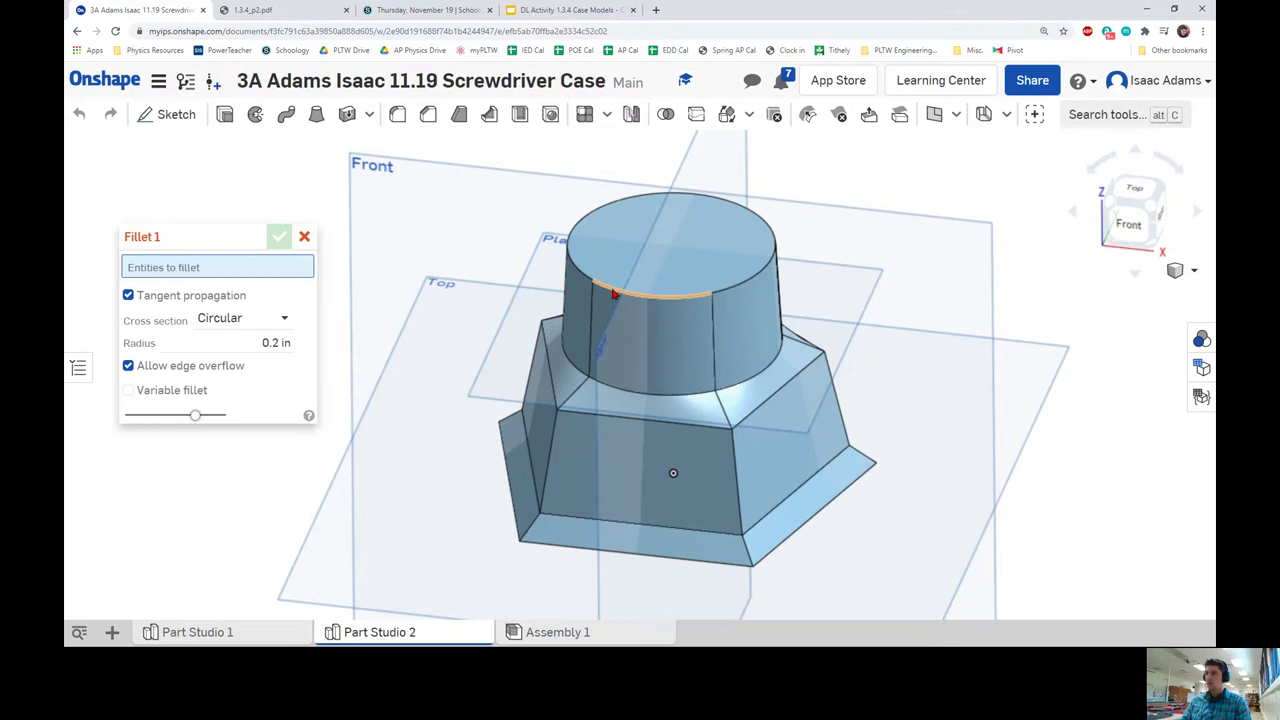
left_click(613, 293)
scroll(620, 289, "up", 3)
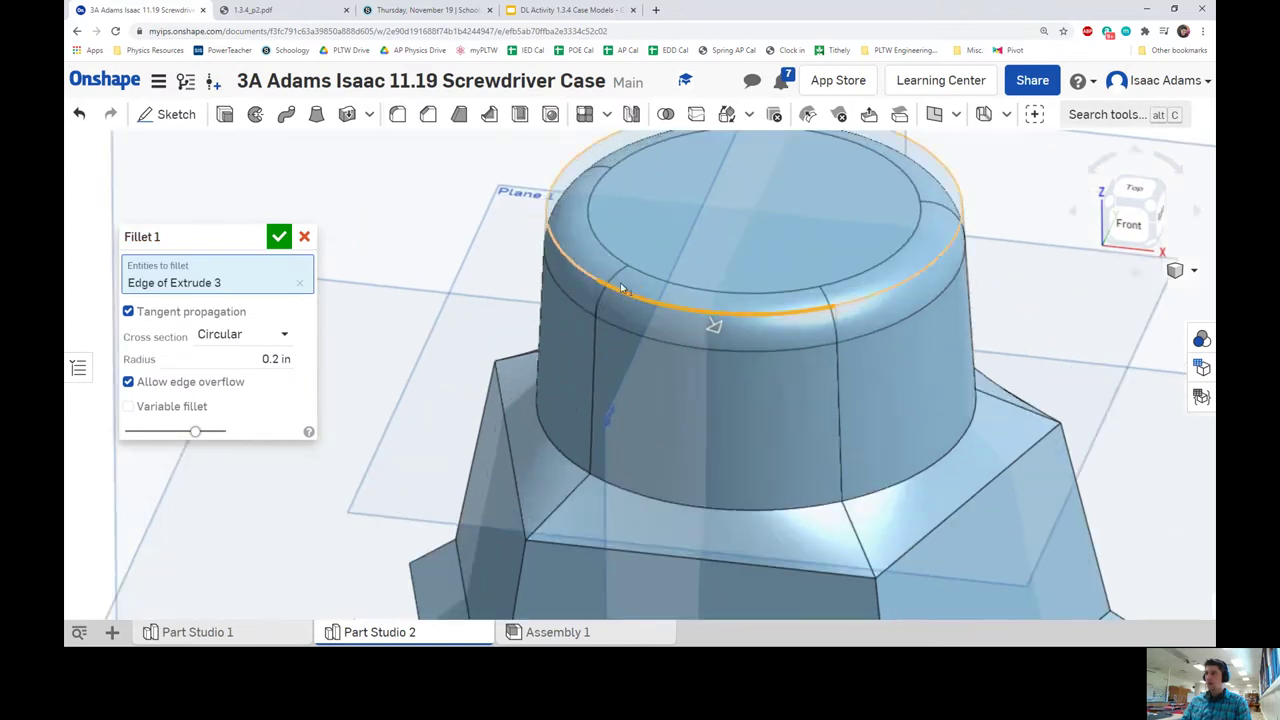
right_click_drag(620, 289, 680, 280)
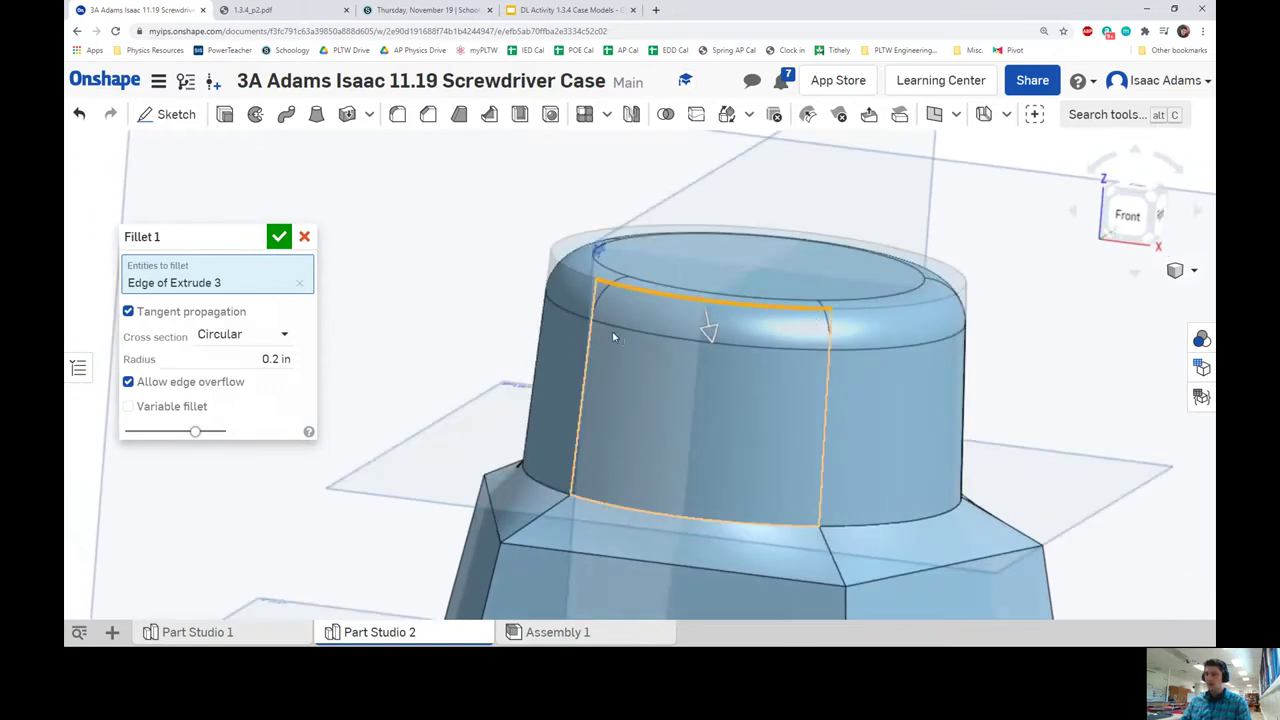
left_click(284, 362)
type("0.05")
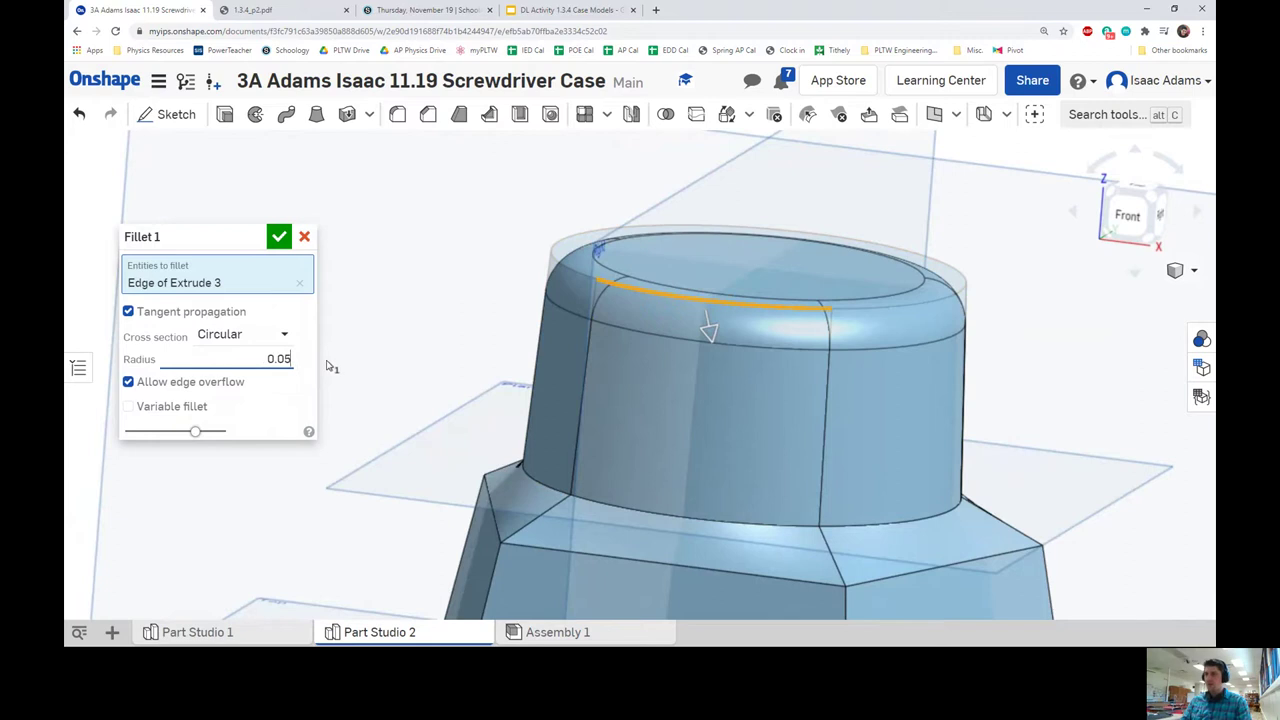
key("Return")
right_click_drag(451, 320, 520, 340)
left_click(279, 237)
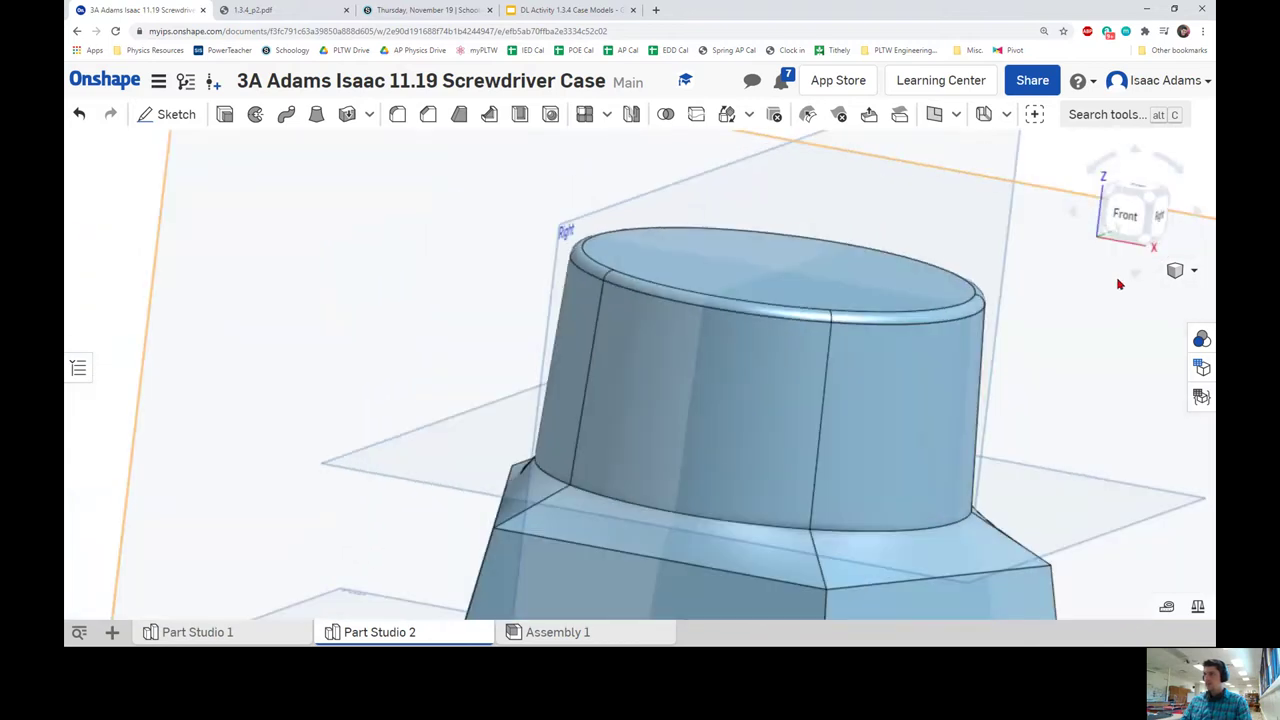
left_click(1153, 197)
mouse_move(771, 400)
right_mouse_down()
mouse_move(815, 416)
mouse_move(777, 414)
mouse_move(823, 420)
mouse_move(790, 410)
right_mouse_up()
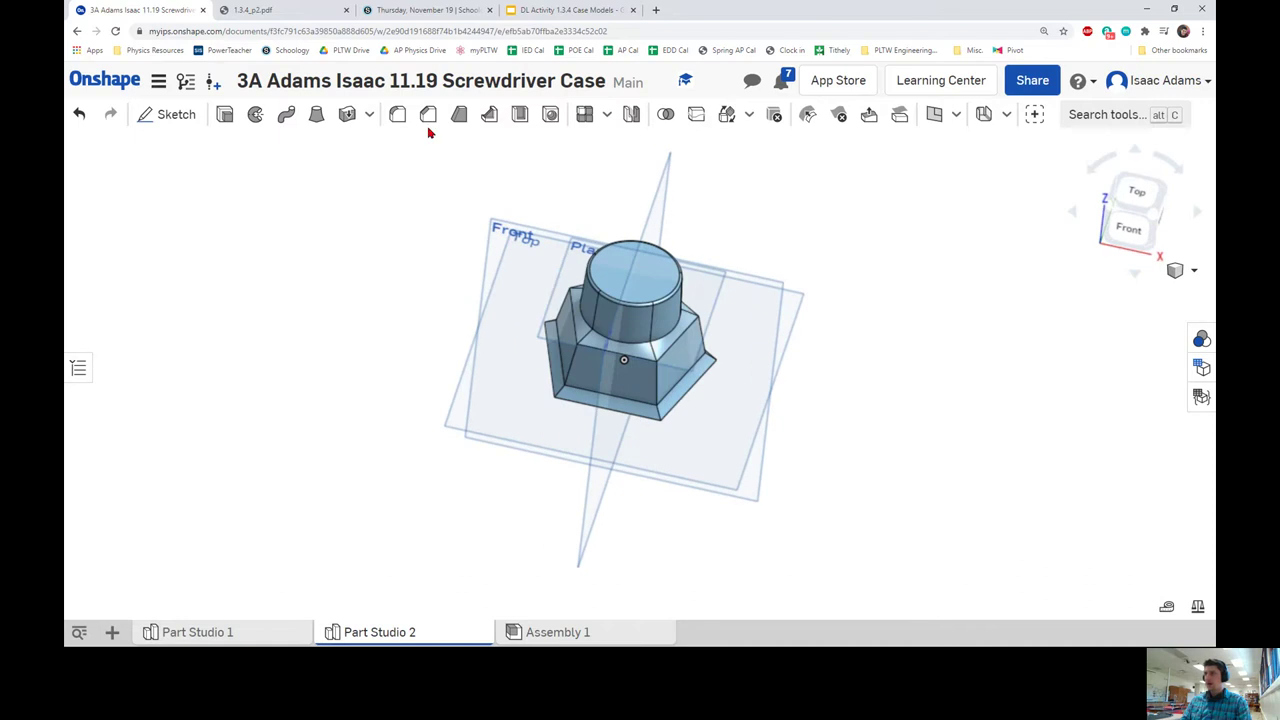
- Switch to 1.3.4_p2.pdf and read step 19 on shelling the base part and choosing a wall thickness
left_click(250, 10)
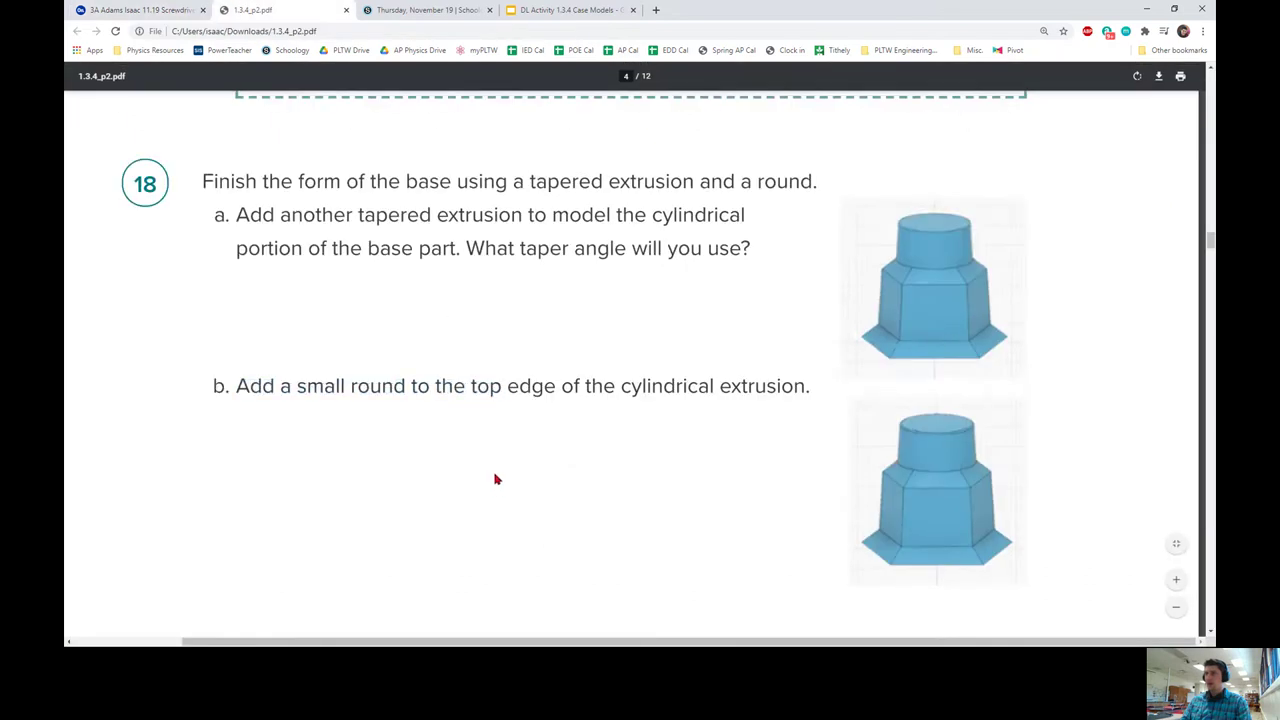
scroll(492, 470, "down", 2)
scroll(488, 453, "down", 7)
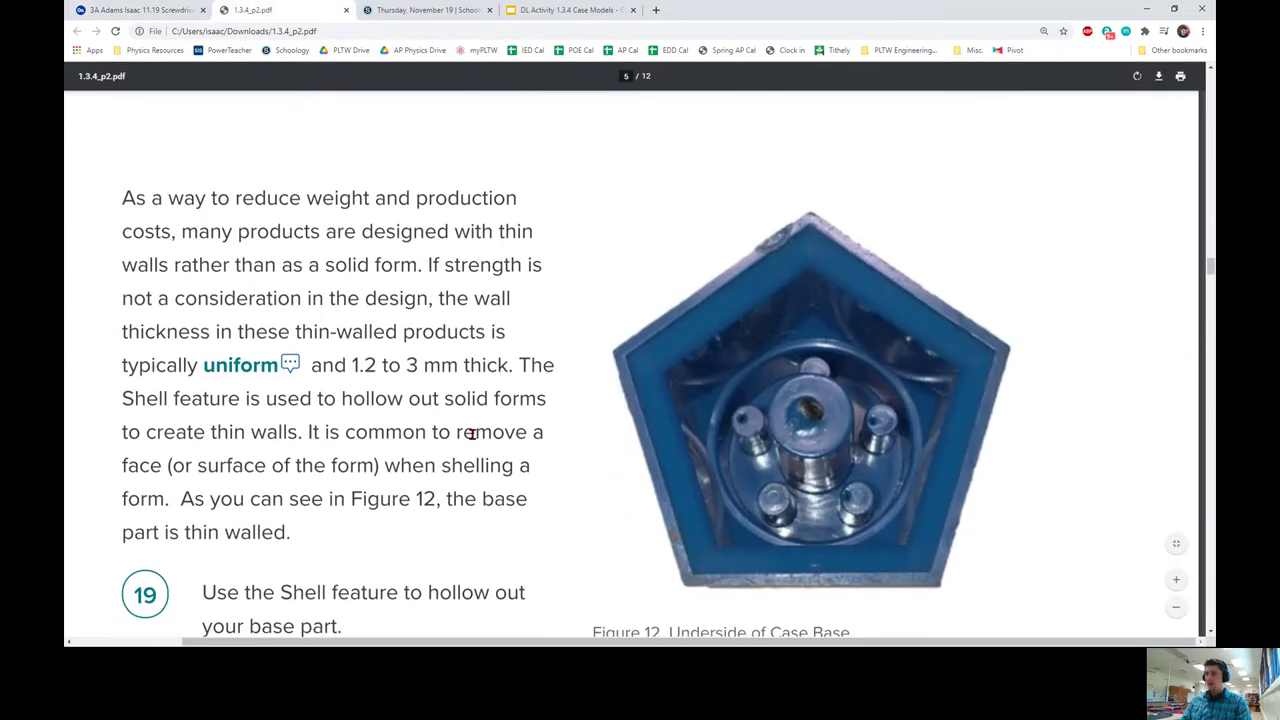
scroll(421, 434, "down", 2)
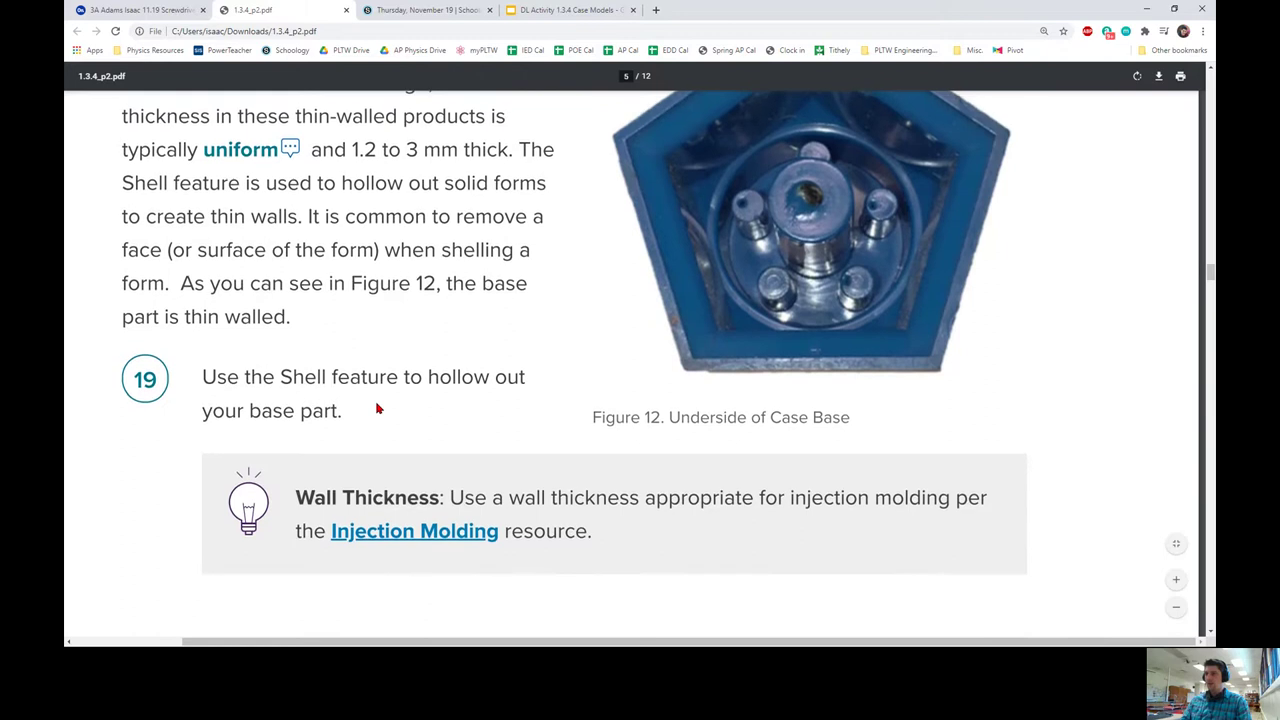
scroll(390, 420, "up", 1)
scroll(380, 443, "down", 1)
scroll(391, 434, "up", 1)
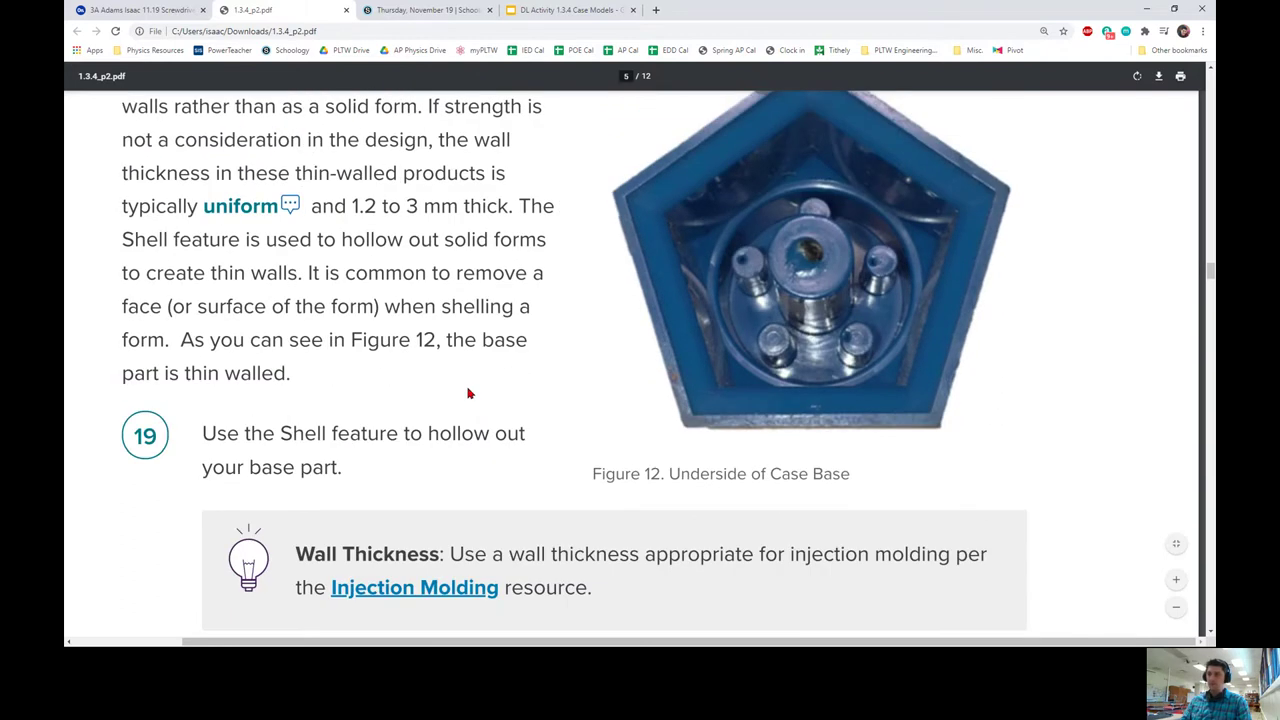
scroll(467, 393, "down", 1)
scroll(474, 394, "up", 1)
- Read steps 20 and 21 in the PDF on deleting the shell and adding a short tapered extrusion at the bottom
scroll(477, 420, "down", 6)
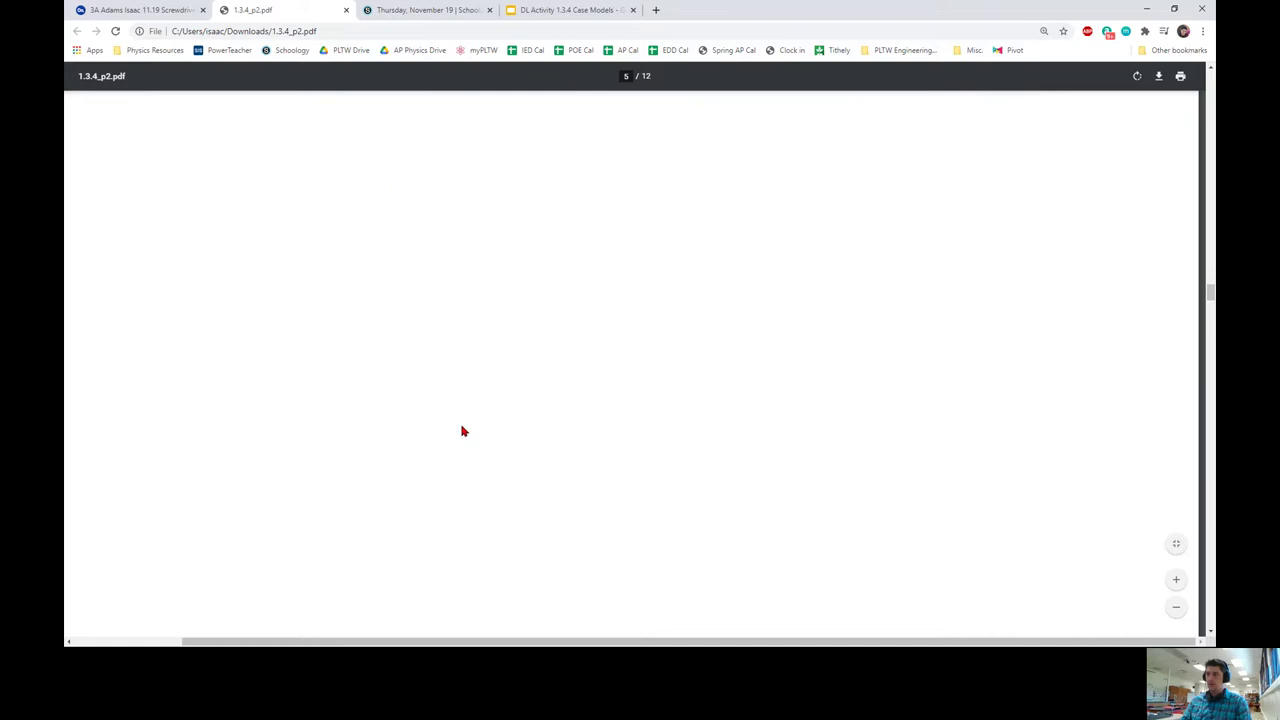
scroll(455, 428, "down", 10)
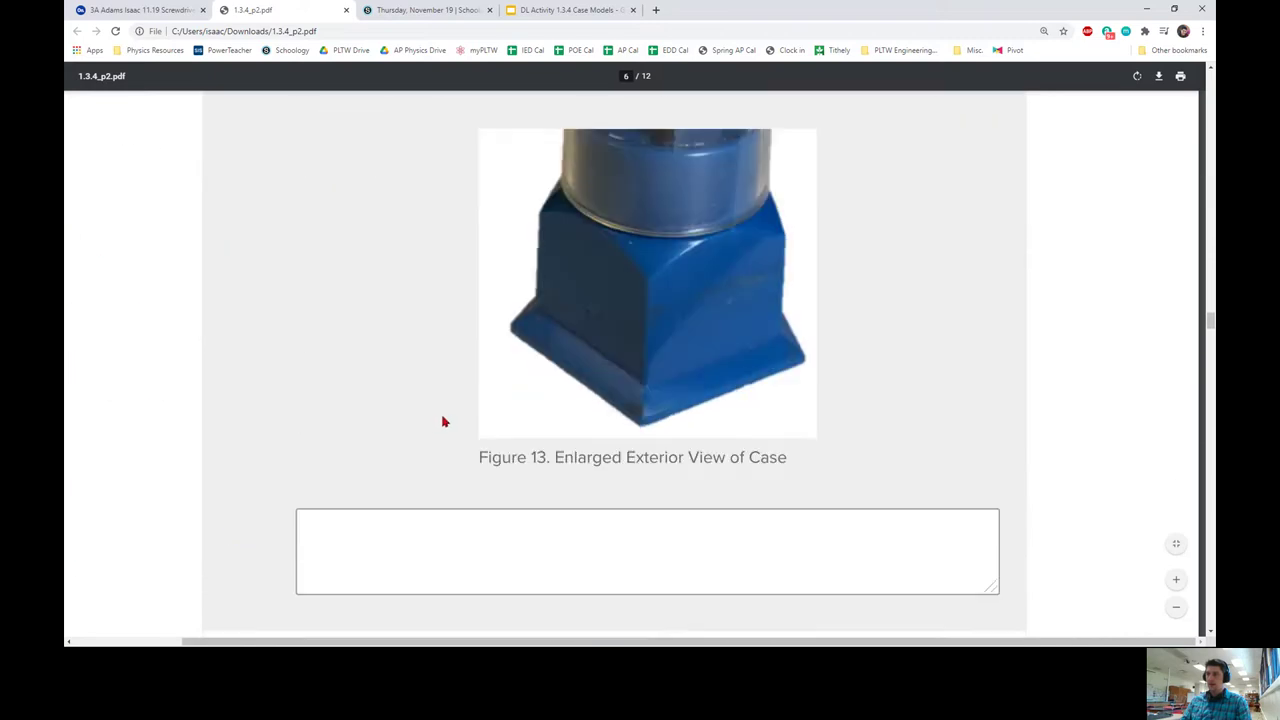
scroll(443, 421, "down", 5)
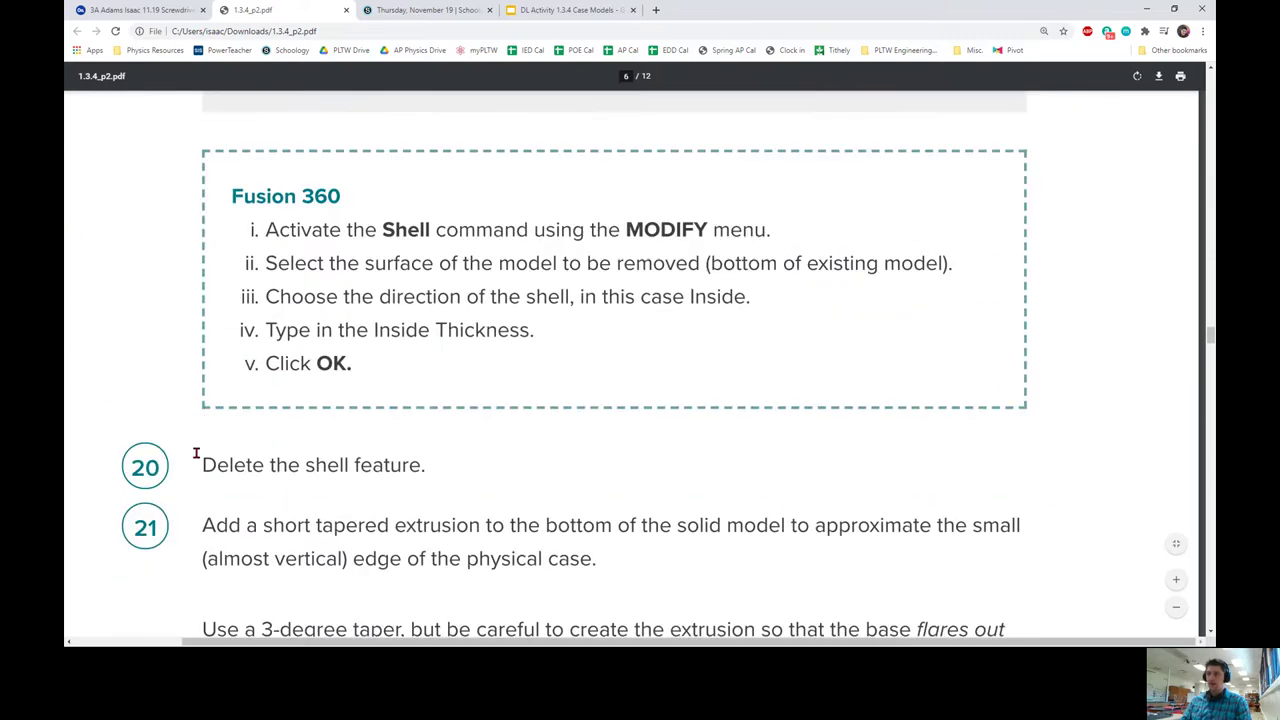
left_click_drag(196, 453, 471, 466)
left_click(474, 467)
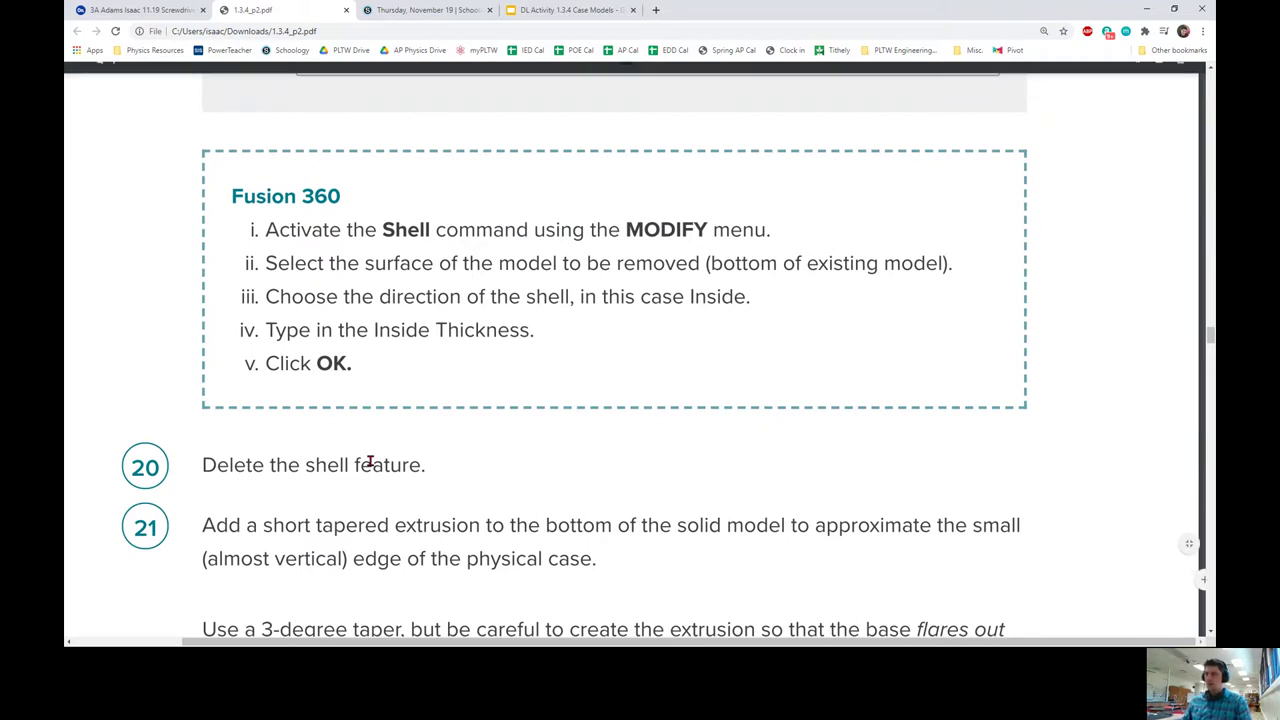
scroll(366, 491, "down", 3)
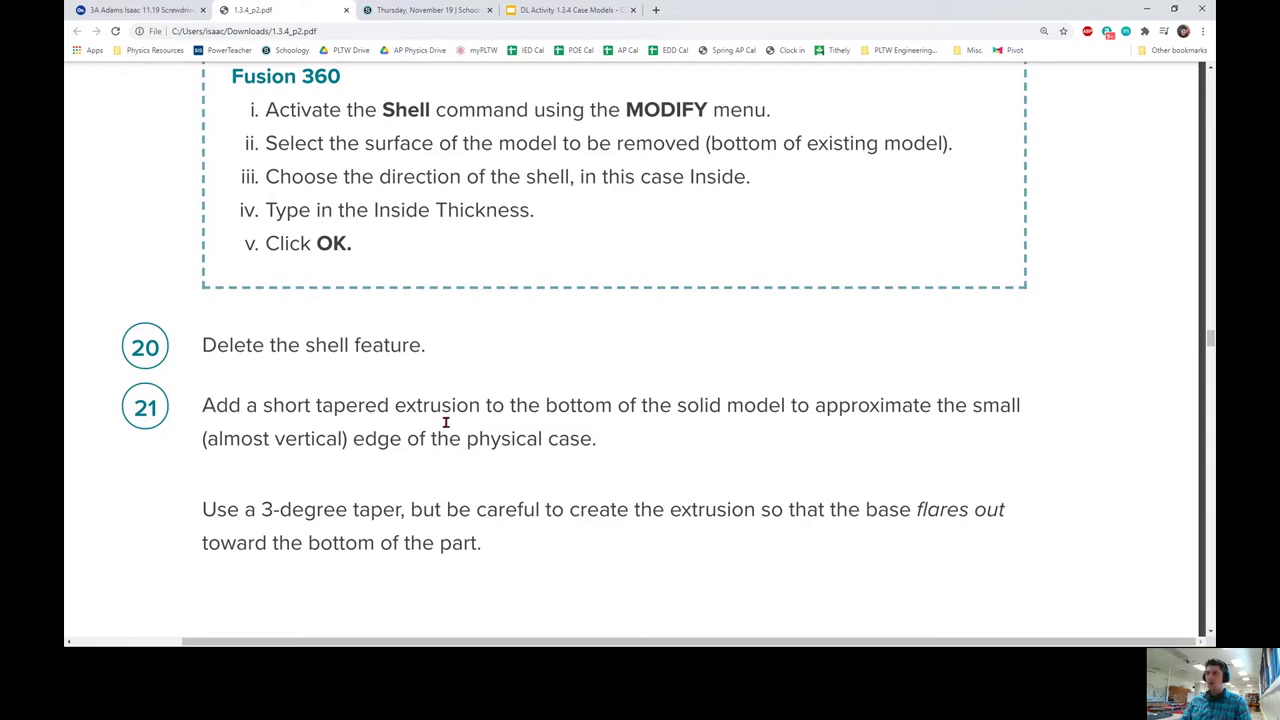
- Return to Onshape and turn the model to show its pentagonal bottom face
left_click(137, 10)
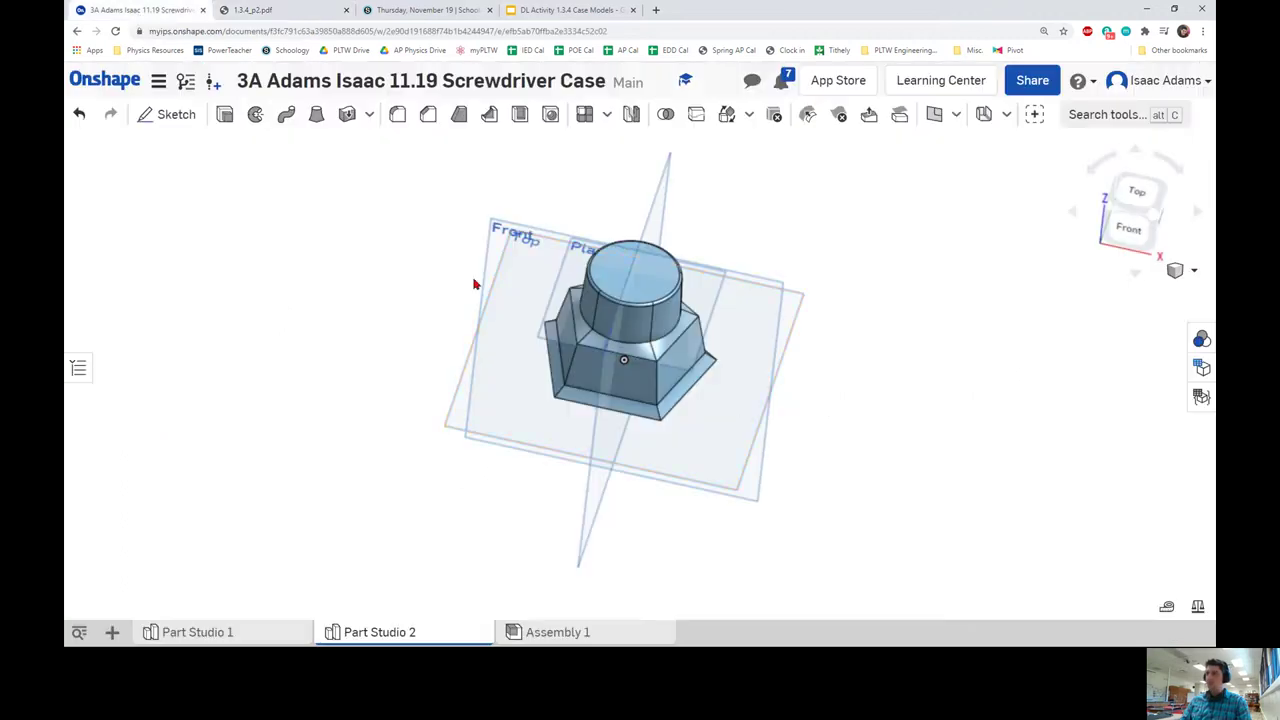
right_click_drag(815, 419, 870, 283)
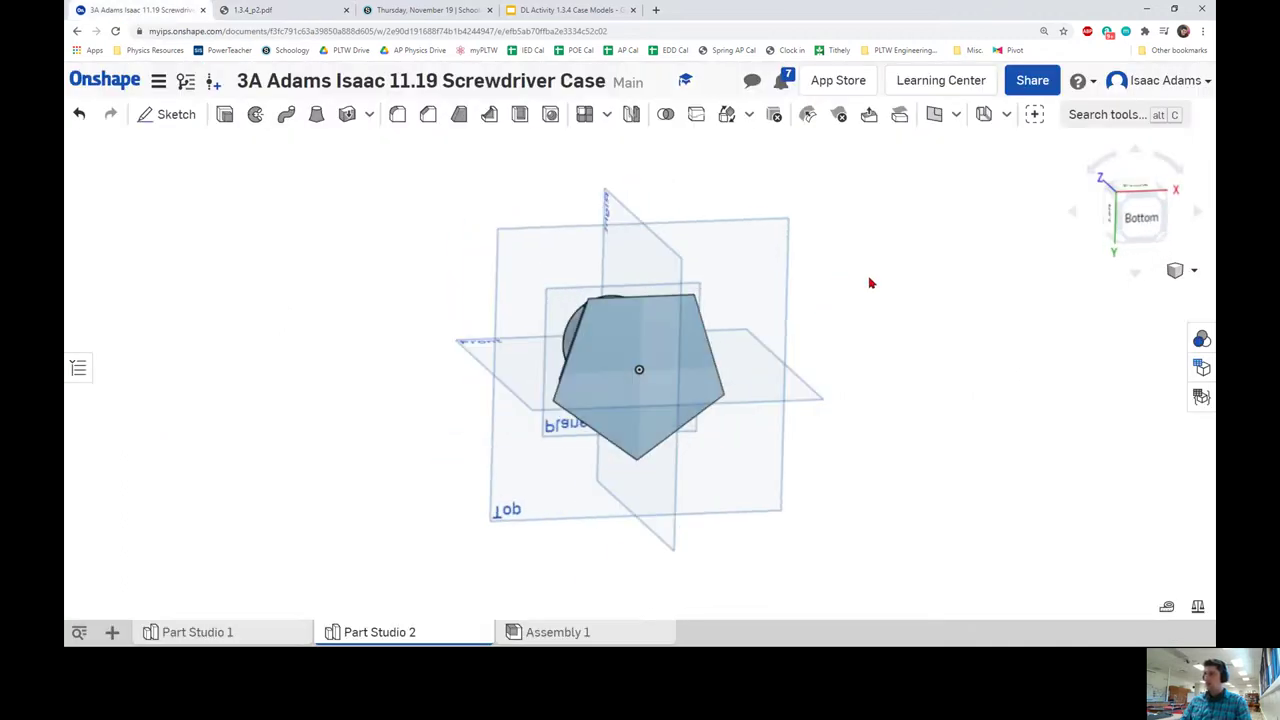
left_click(1163, 230)
right_click_drag(946, 326, 914, 351)
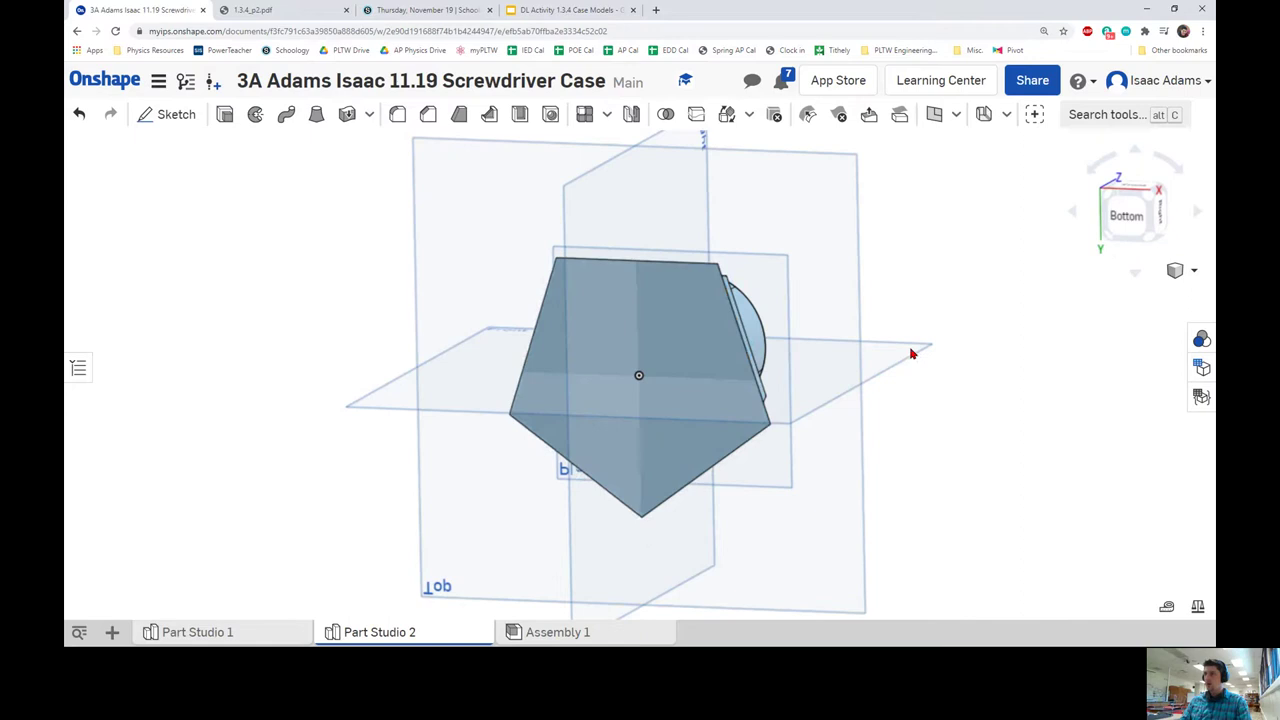
right_click(697, 336)
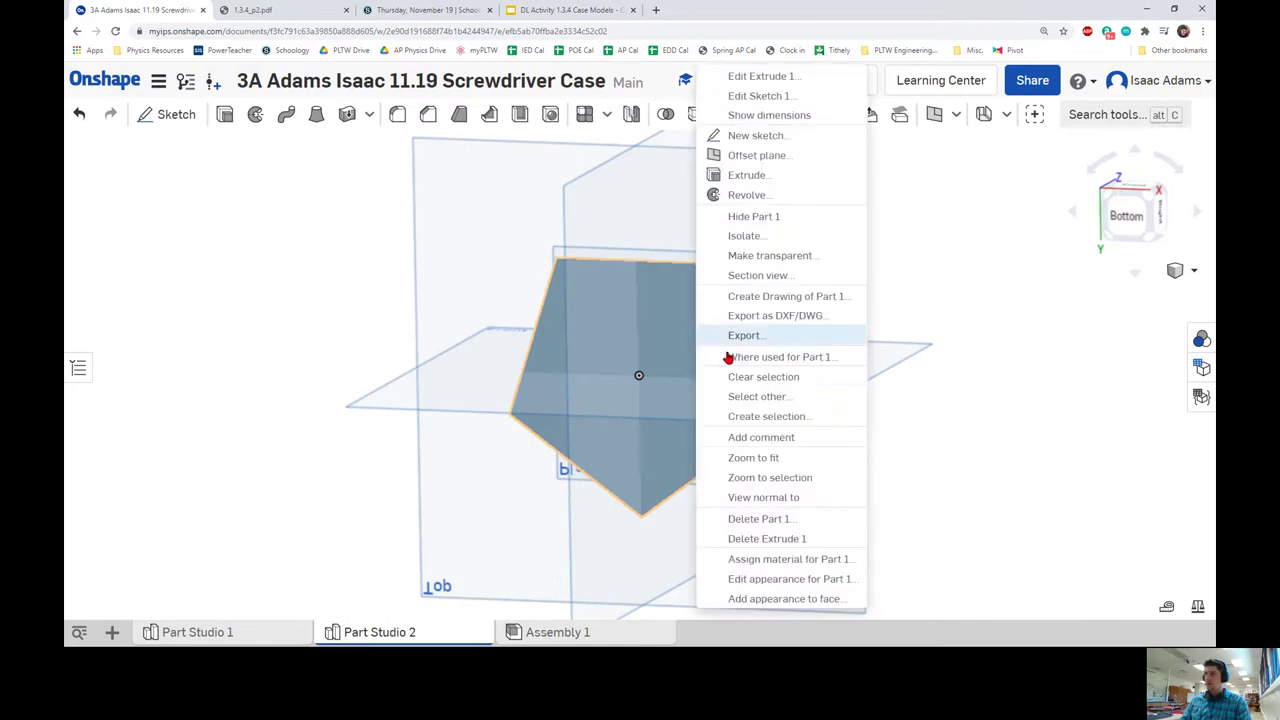
left_click(764, 140)
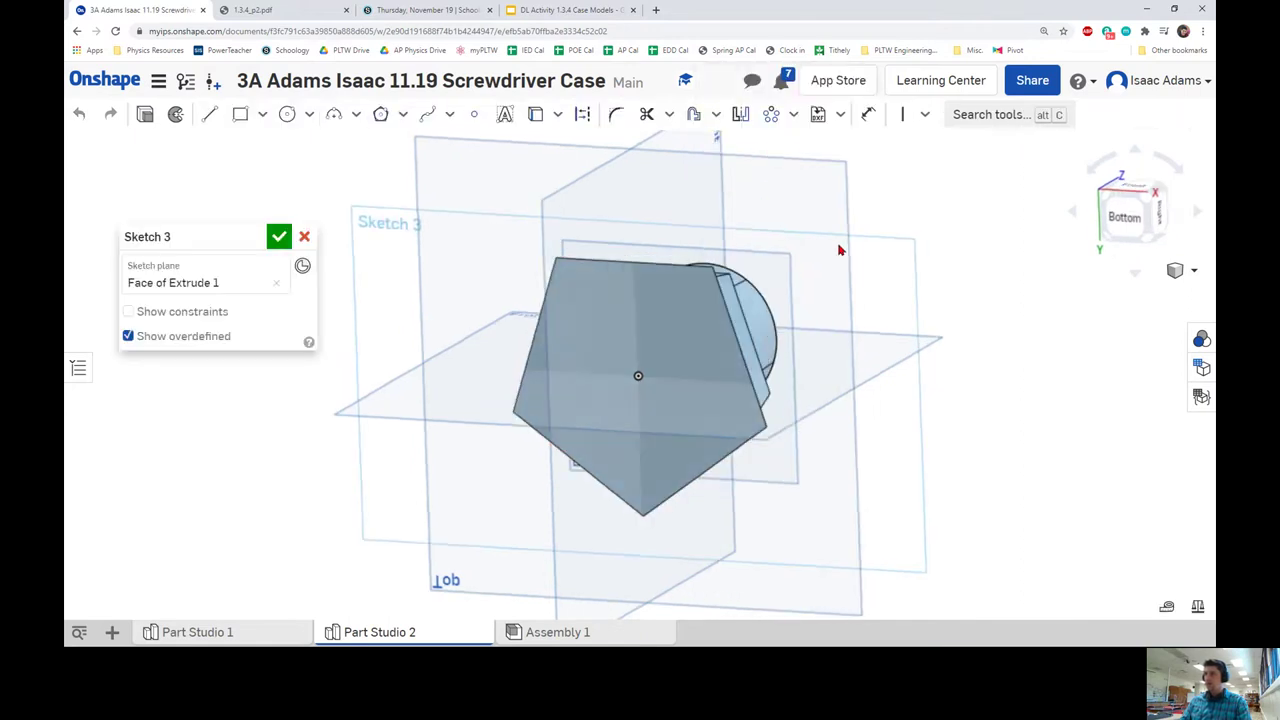
left_click(305, 238)
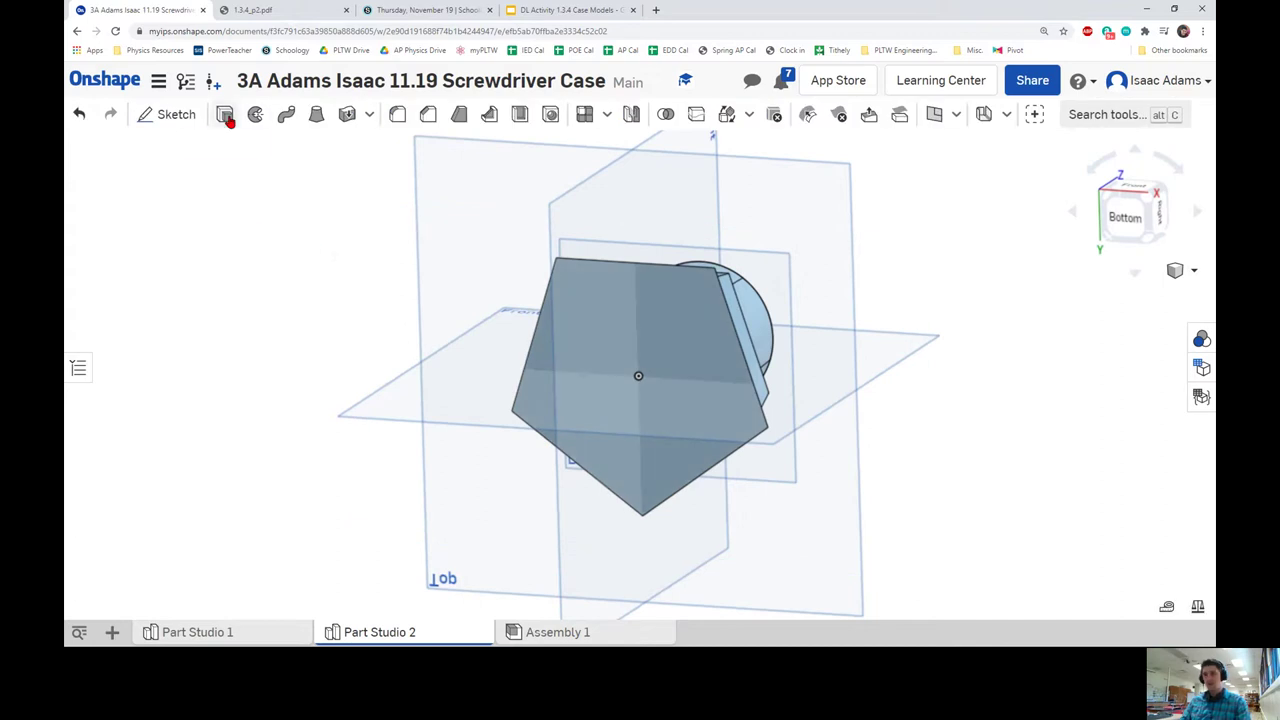
- Extrude the pentagonal bottom face downward as an addition to Part 1, with a blind depth of 0.2 in
key("shift+e")
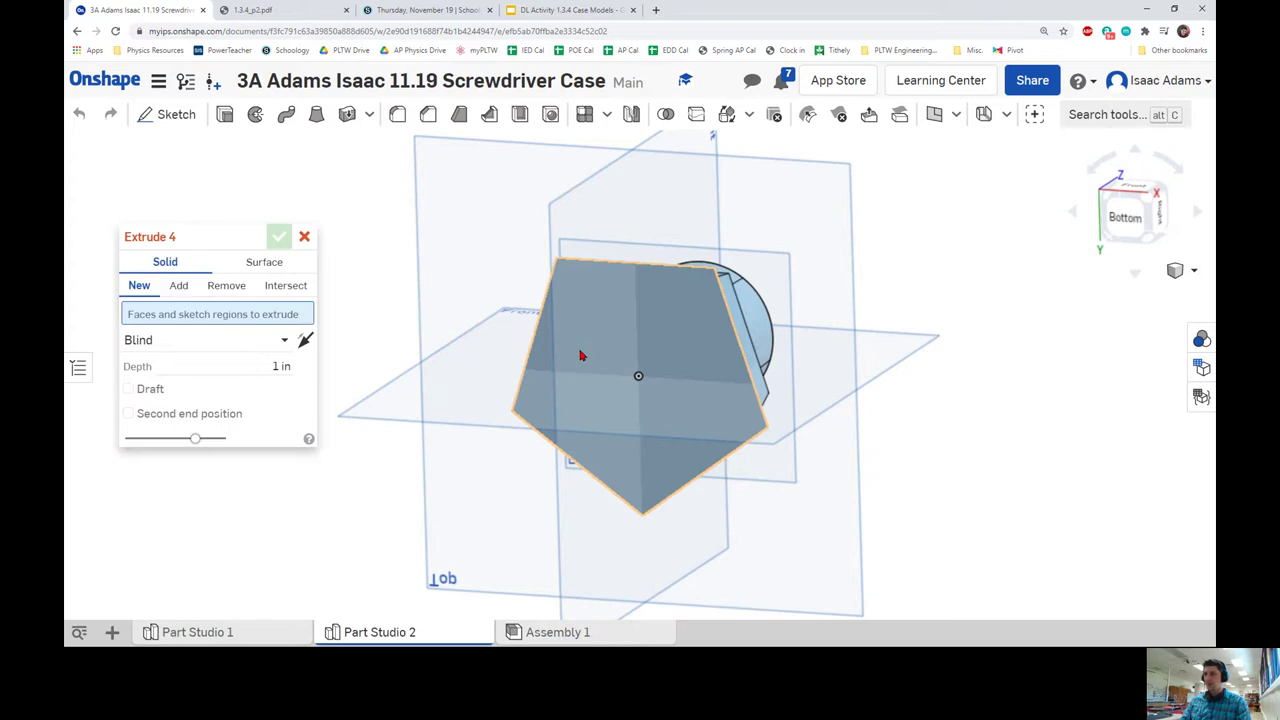
left_click(582, 354)
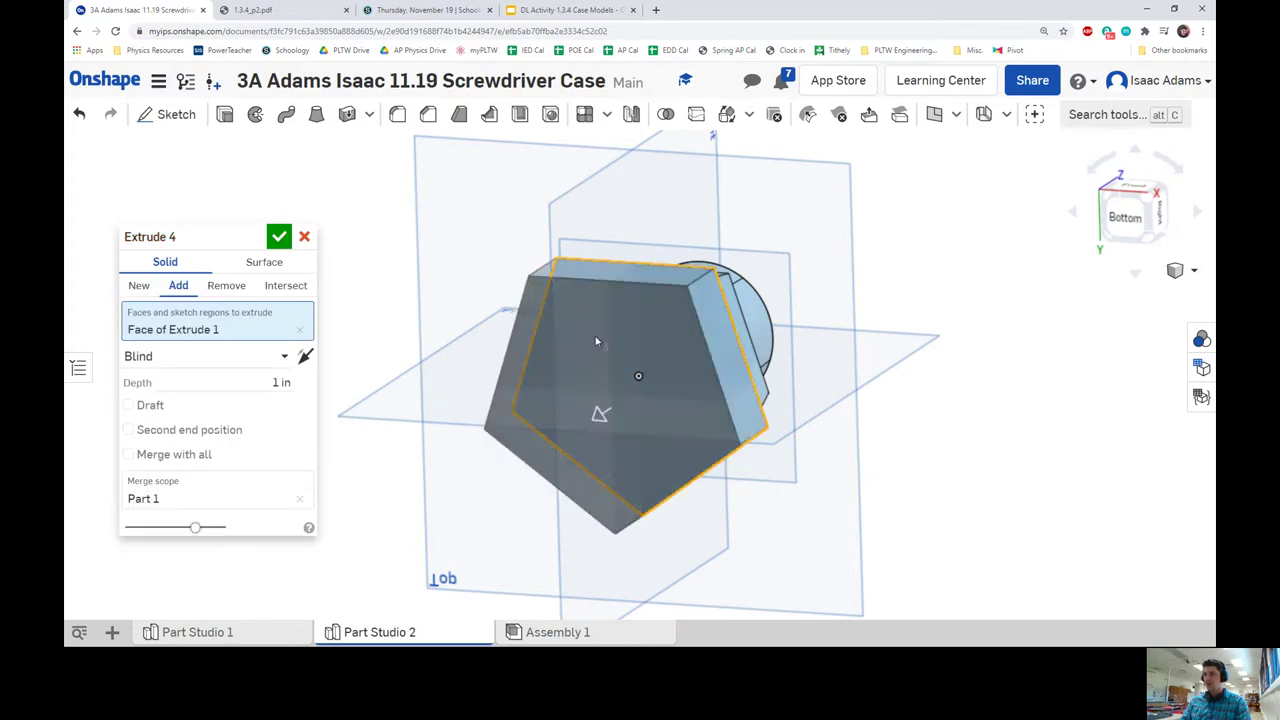
right_click_drag(600, 409, 562, 444)
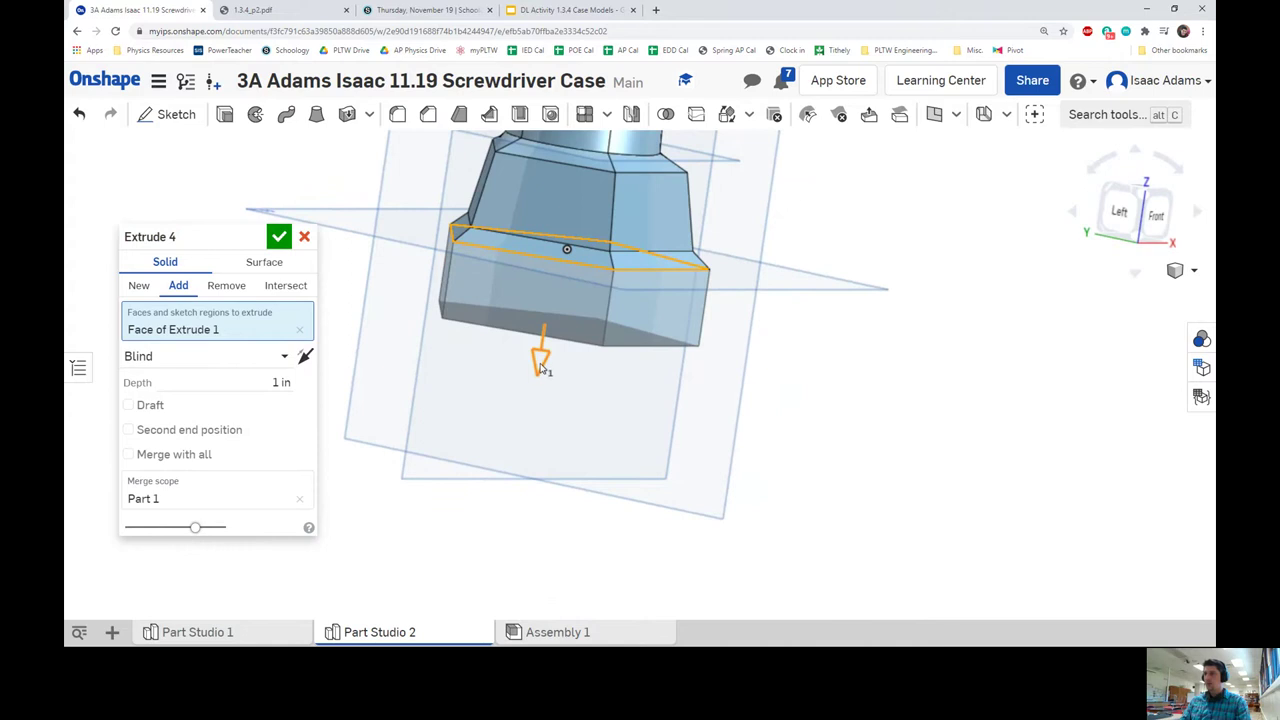
left_click_drag(540, 370, 566, 314)
scroll(529, 329, "up", 5)
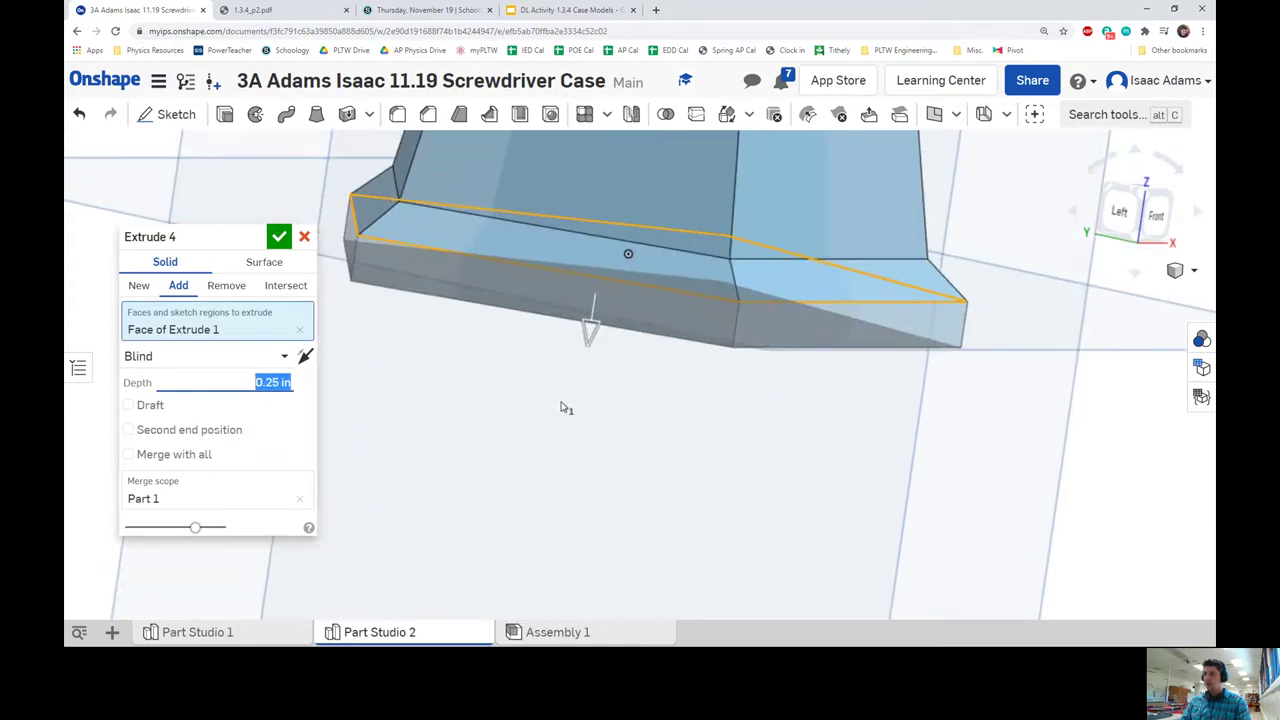
scroll(565, 403, "up", 2)
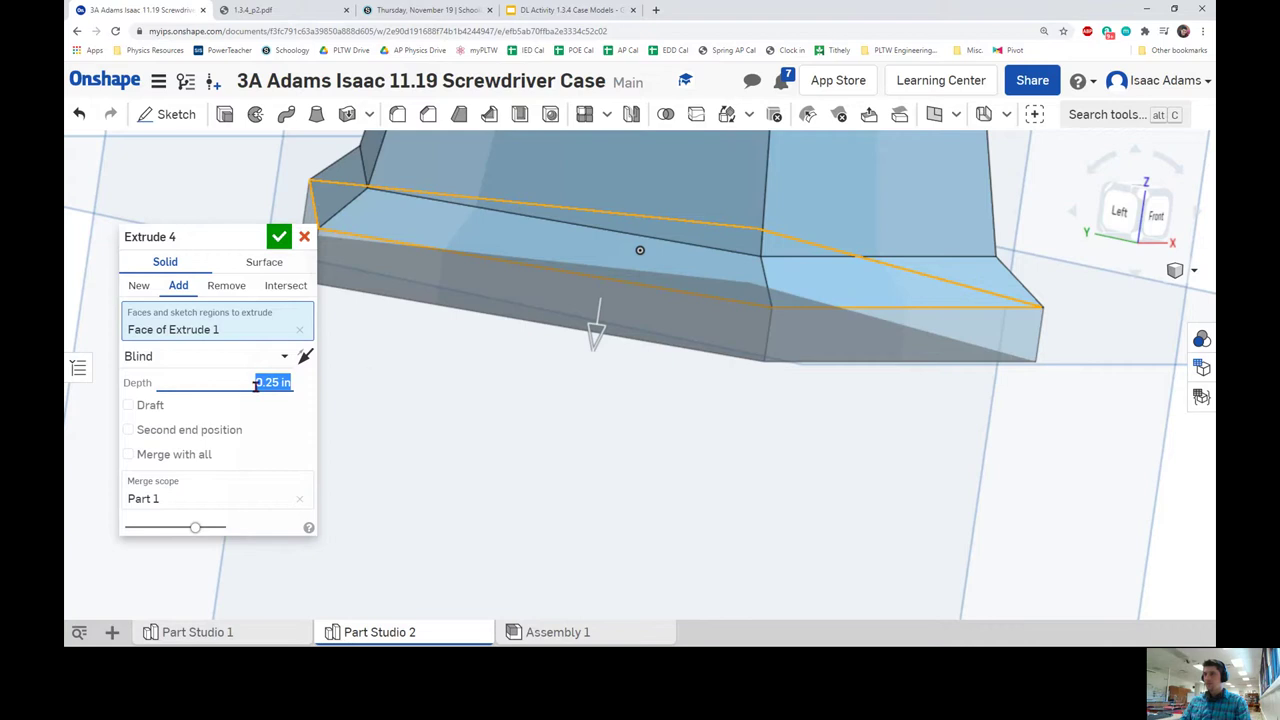
key("BackSpace")
key("Return")
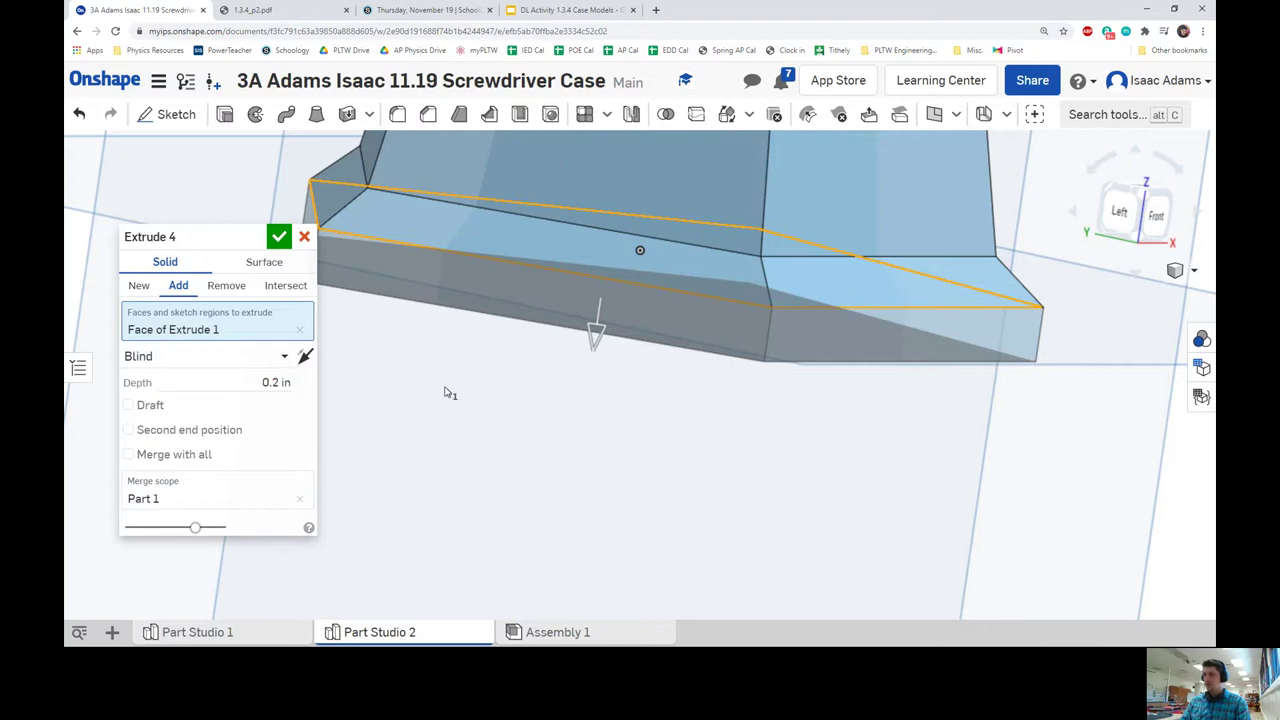
- Reduce the bottom extrusion's depth to 0.1 in
right_click_drag(500, 414, 200, 388)
left_click(276, 384)
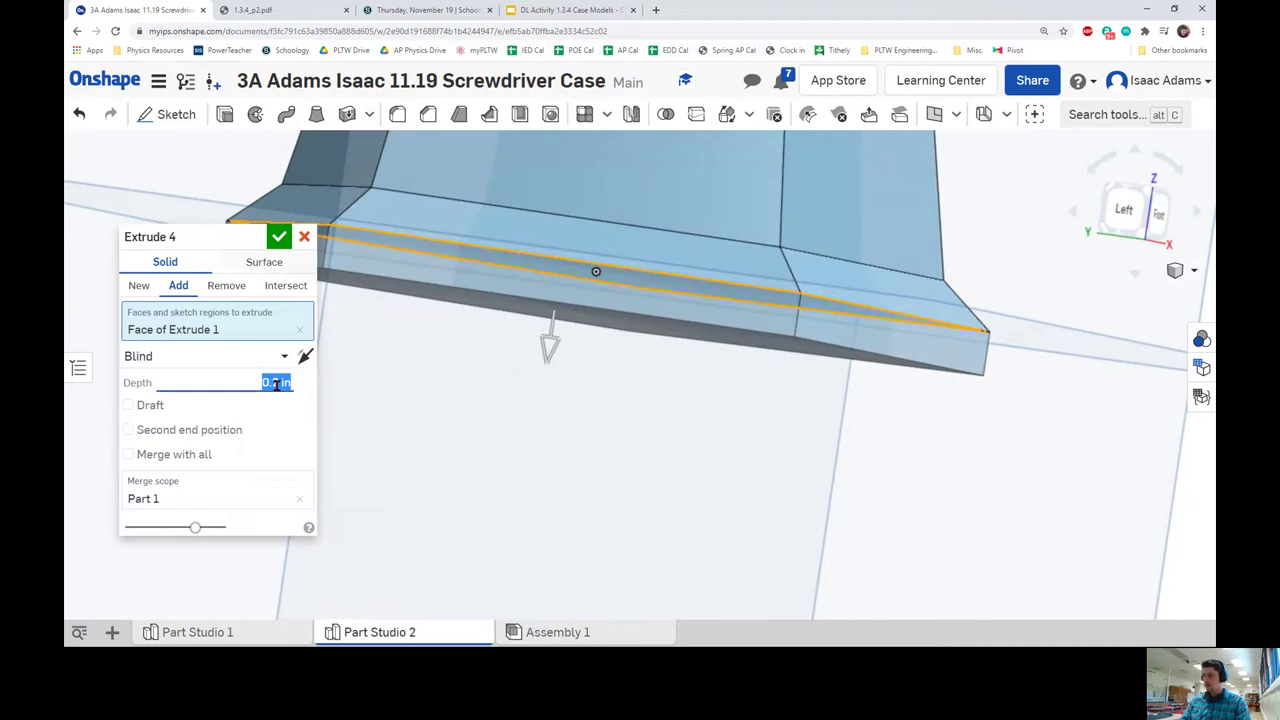
type("0.1")
key("Return")
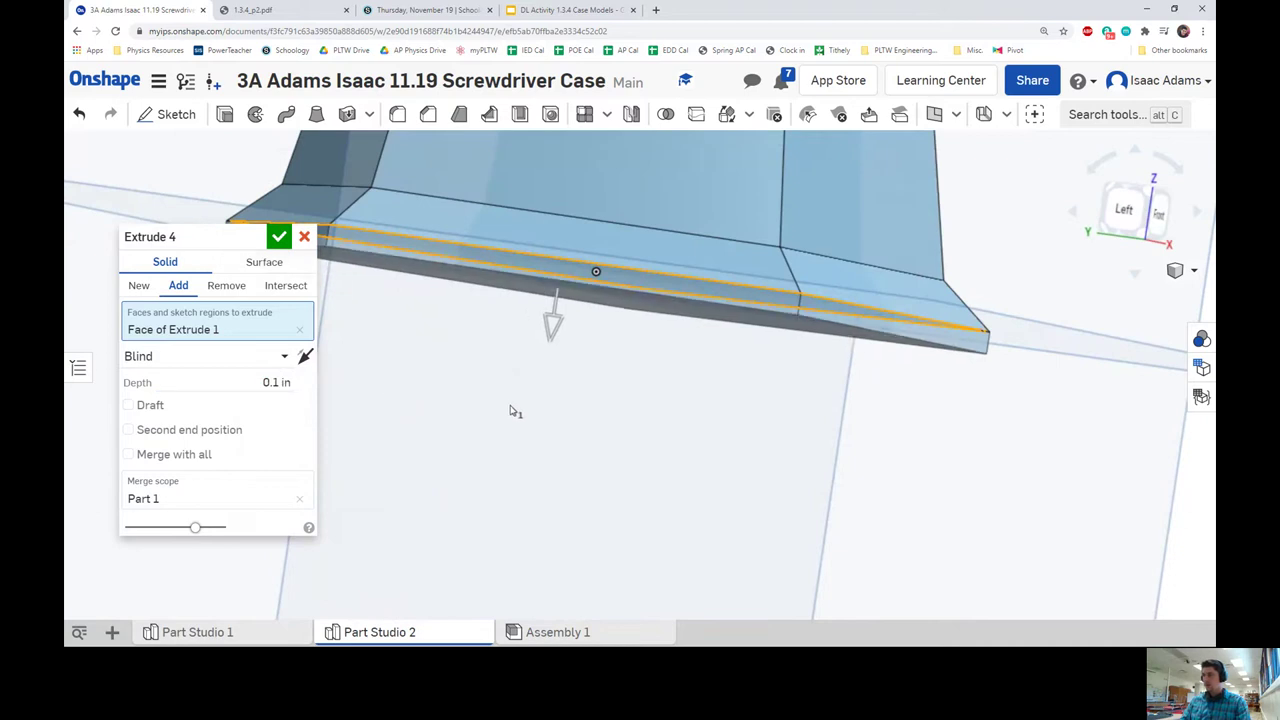
- Add a 3-degree draft that flares the short extrusion outward toward the bottom, accept it, and view the model from the front
mouse_move(514, 411)
right_mouse_down()
mouse_move(520, 423)
mouse_move(500, 414)
right_mouse_up()
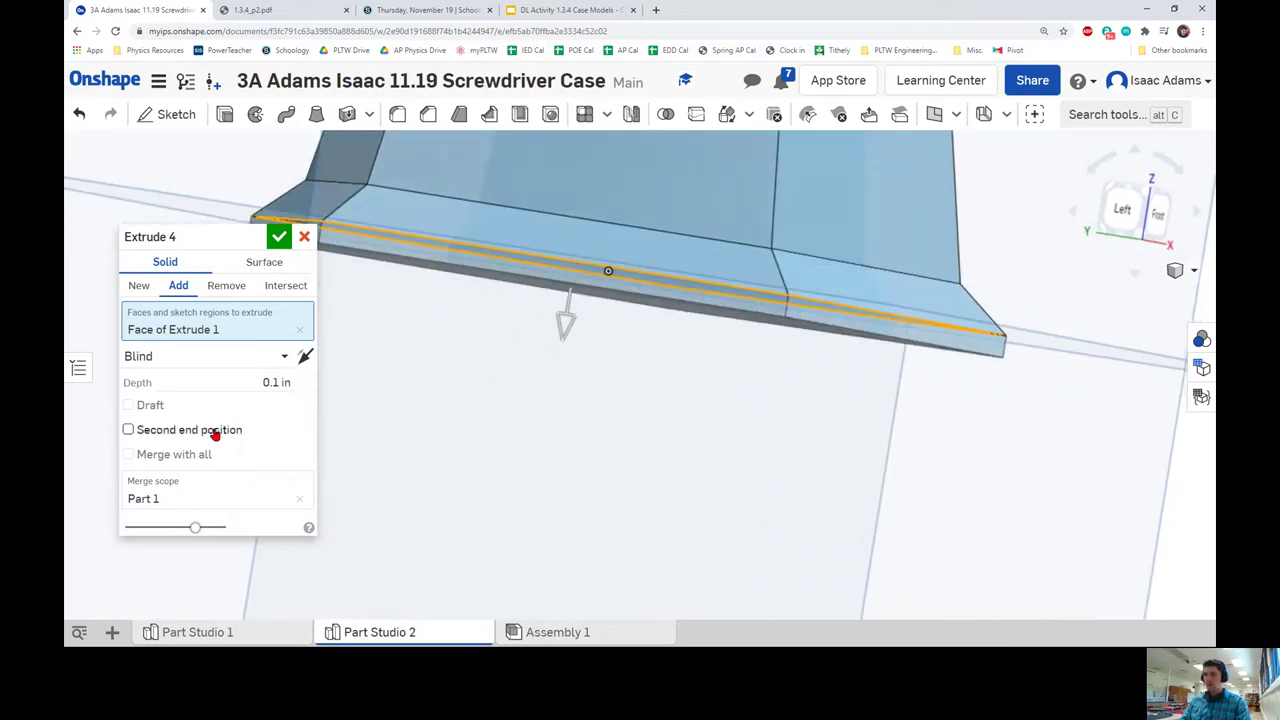
left_click(150, 405)
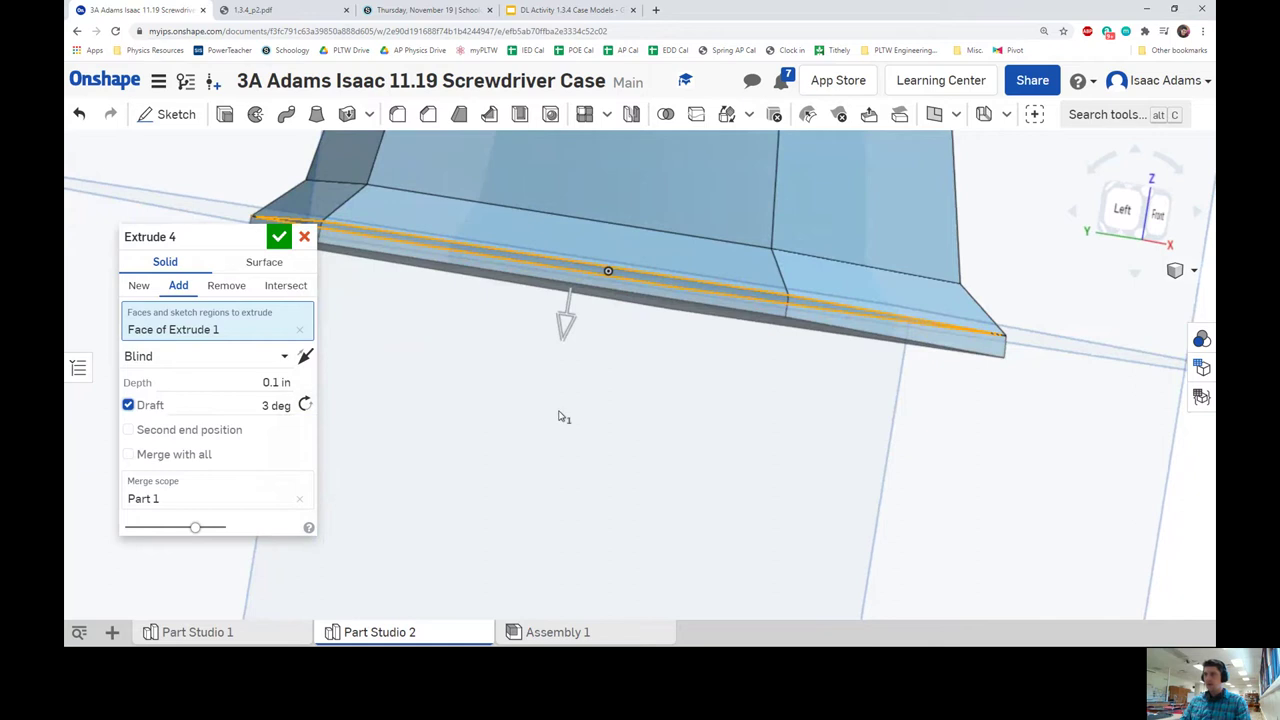
right_click_drag(563, 417, 324, 394)
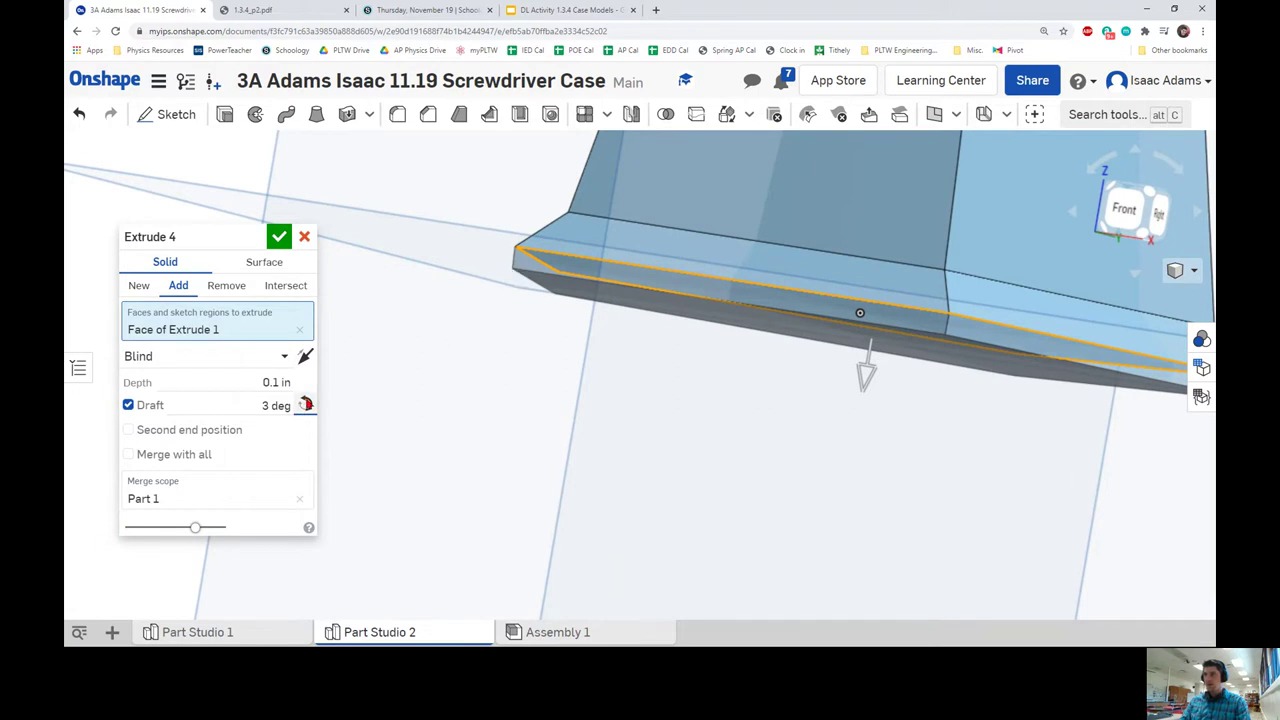
right_click_drag(490, 308, 390, 325)
left_click(279, 236)
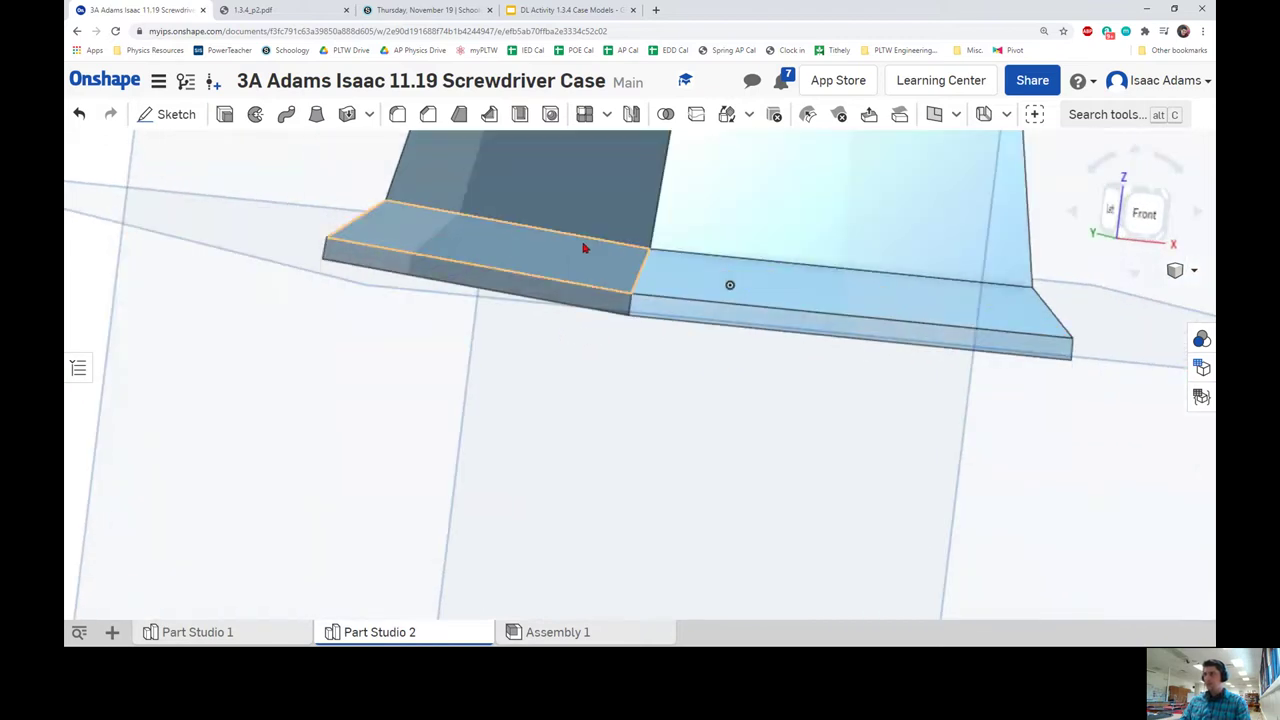
scroll(600, 255, "down", 5)
right_click_drag(611, 260, 600, 400)
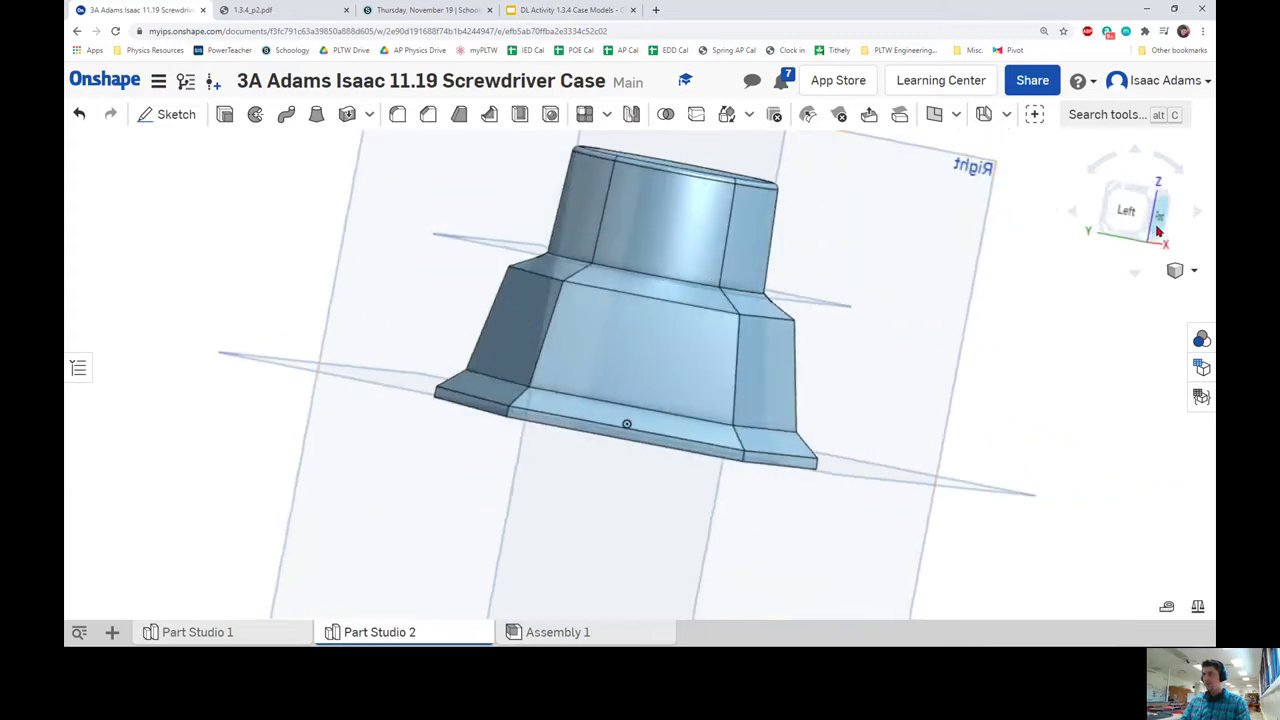
key("shift+1")
- Switch to 1.3.4_p2.pdf and read past step 21, through the reflection question on shelling and holes, to Figure 14
left_click(262, 10)
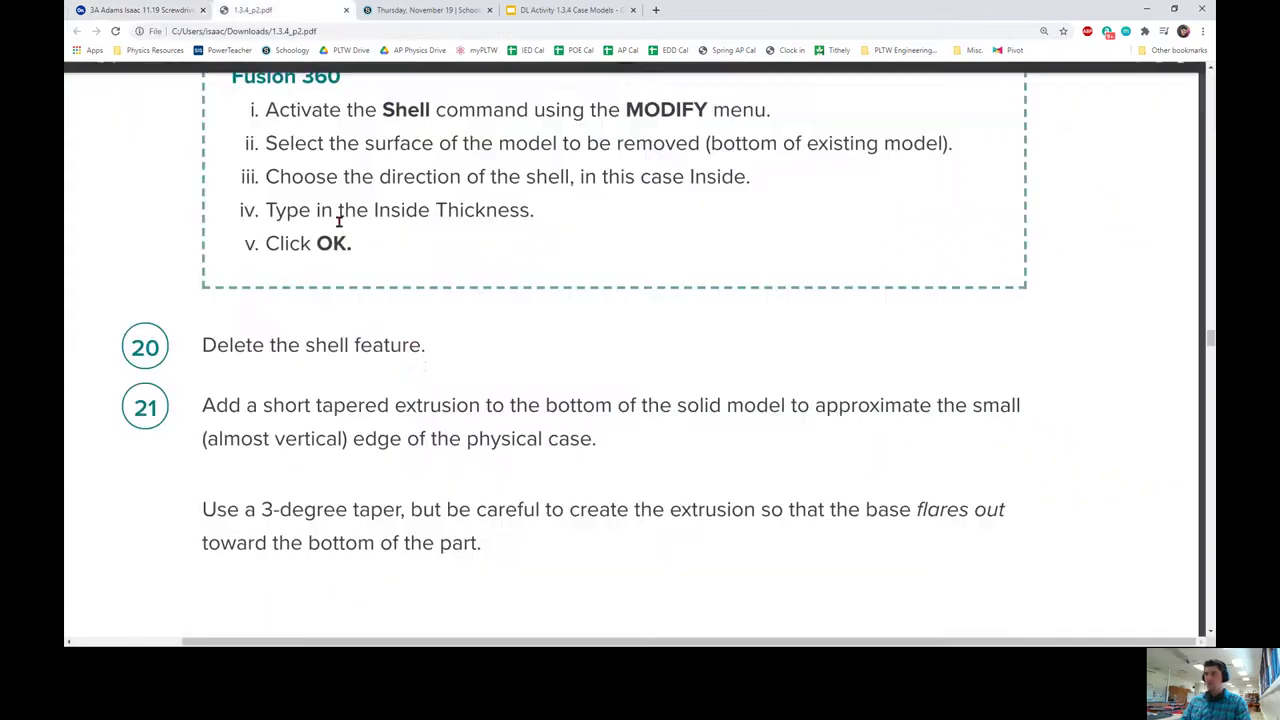
scroll(425, 366, "down", 2)
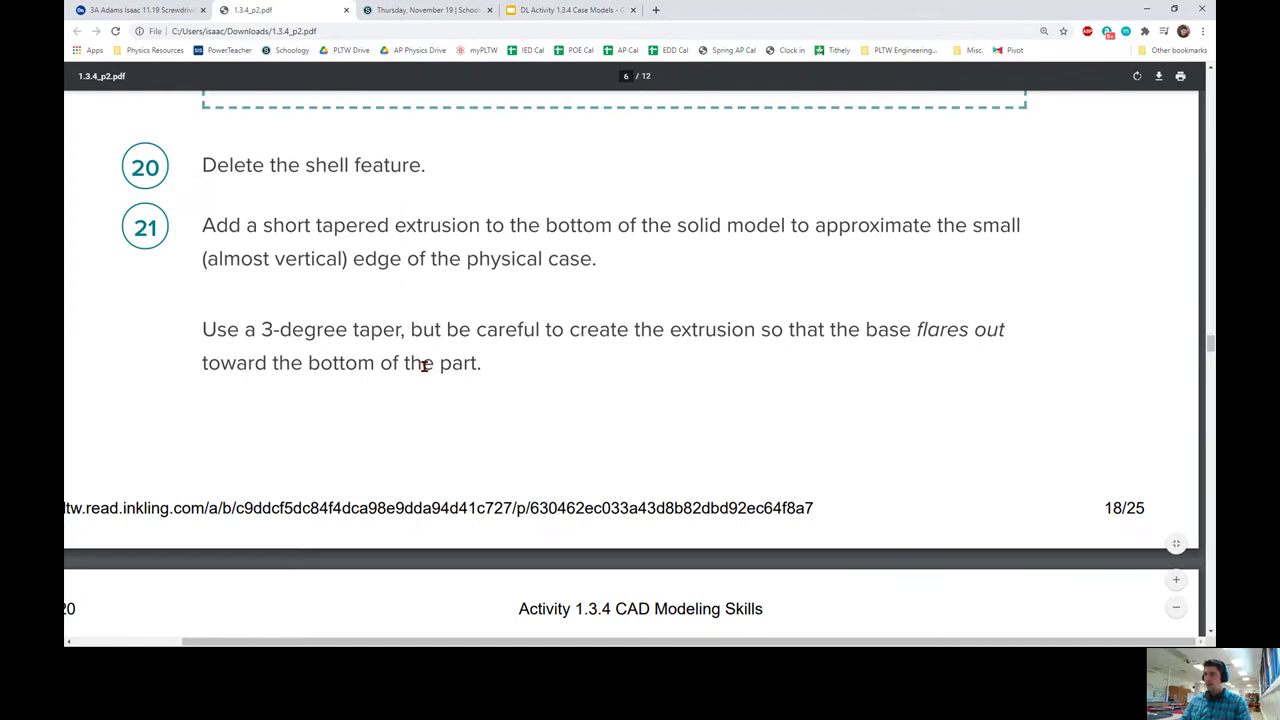
scroll(430, 370, "down", 9)
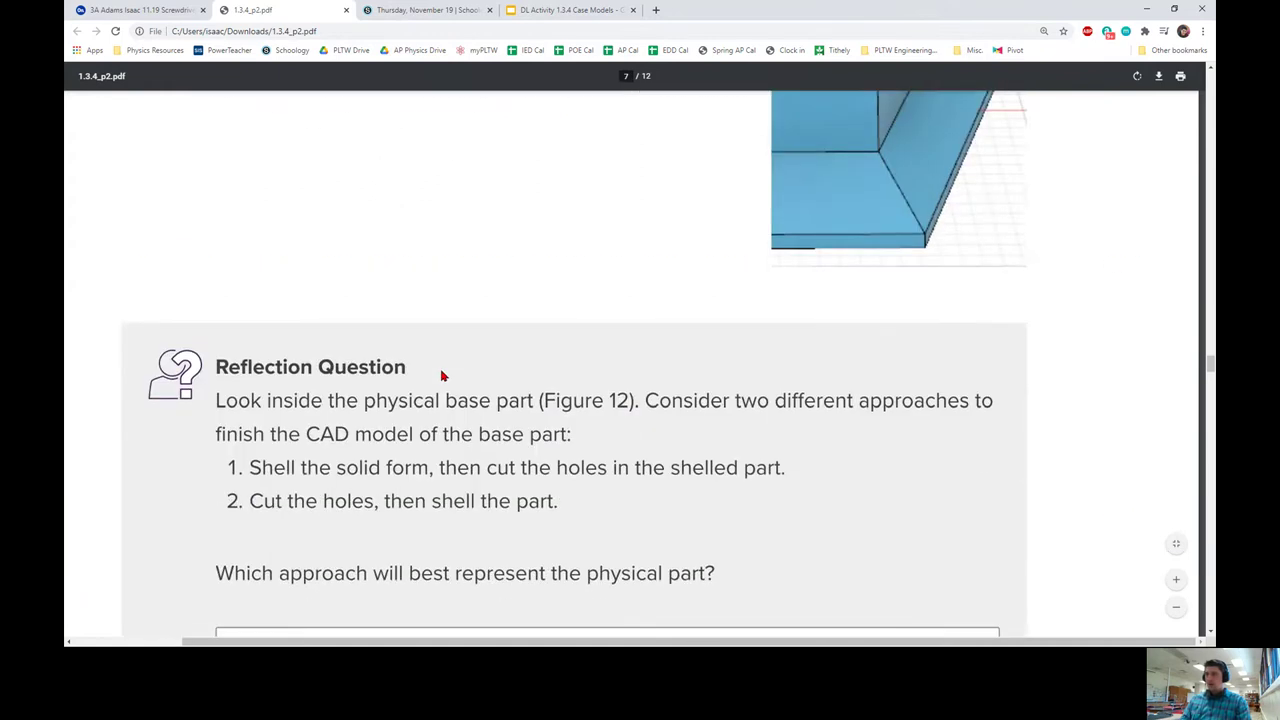
scroll(439, 370, "down", 5)
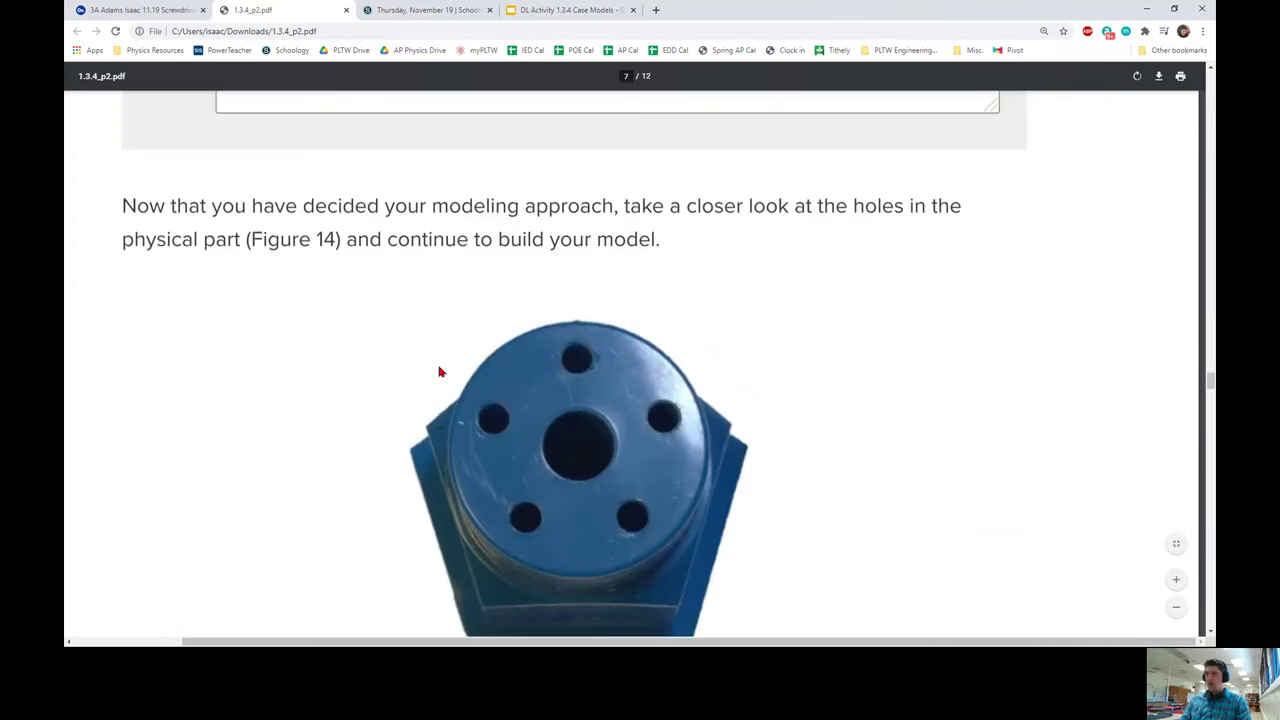
scroll(540, 392, "down", 1)
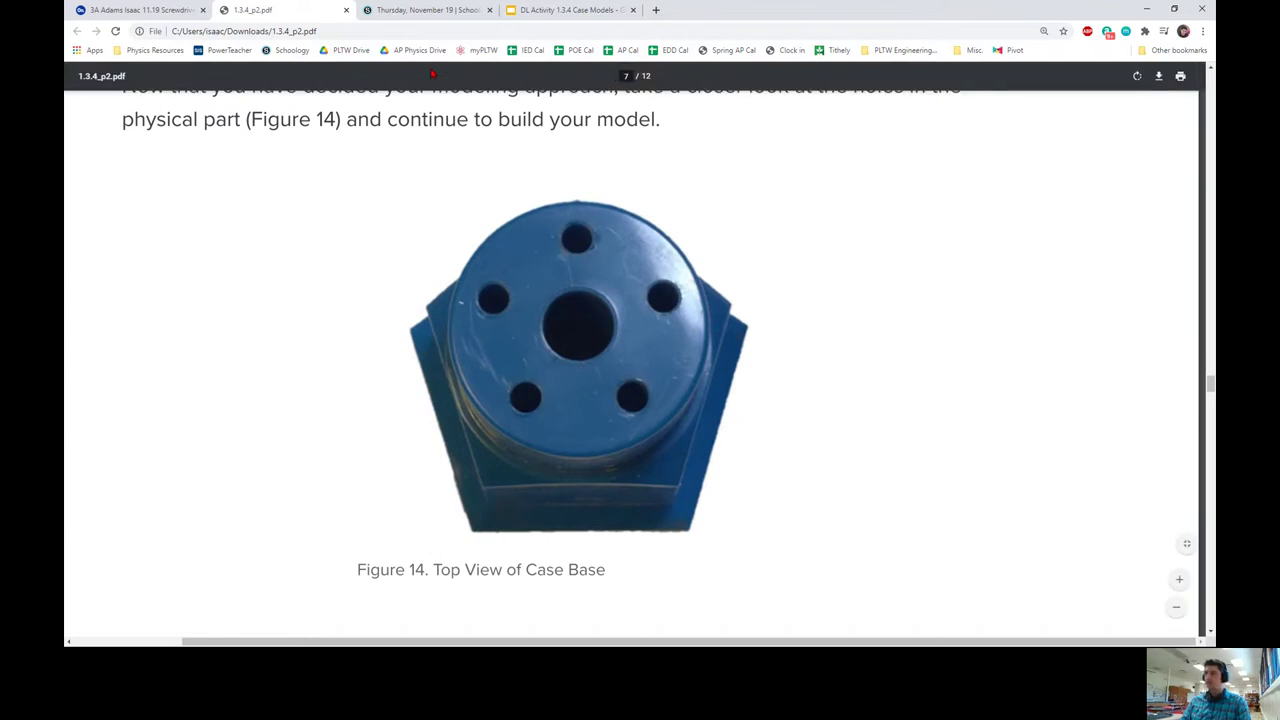
- Return to Onshape and start a new sketch on the cylinder's top face, viewed from the top
left_click(145, 10)
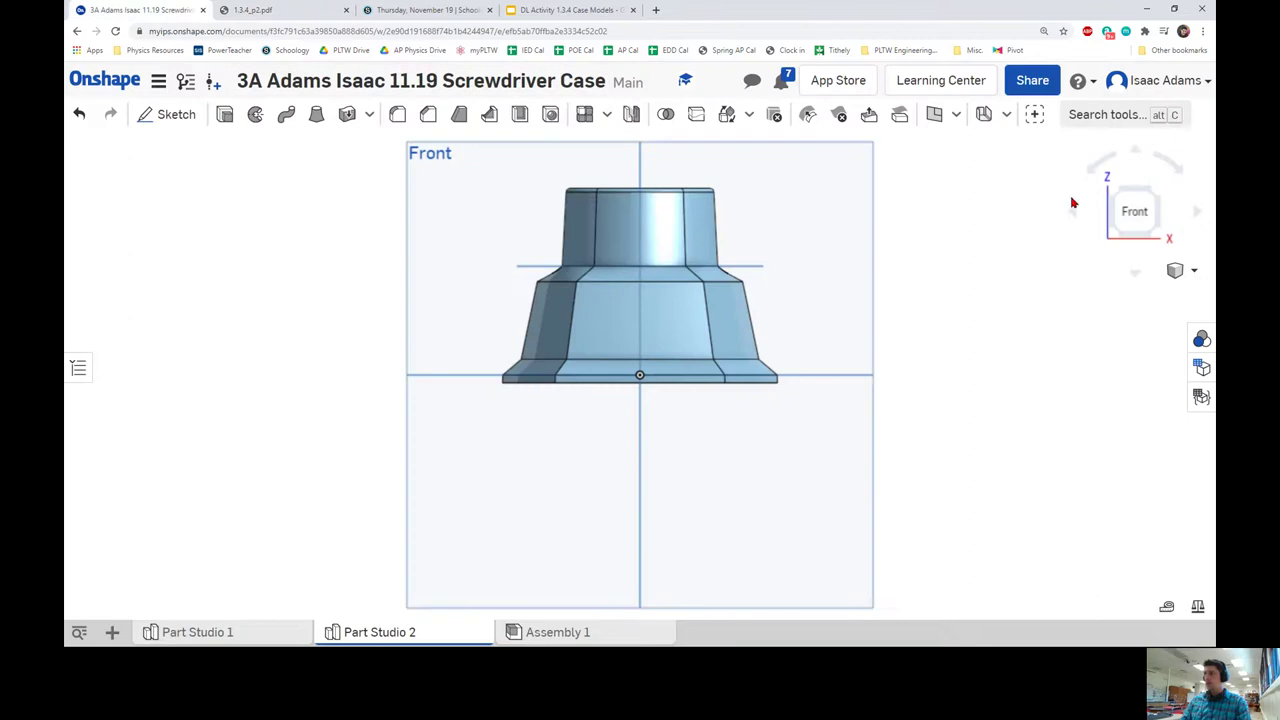
left_click(1115, 198)
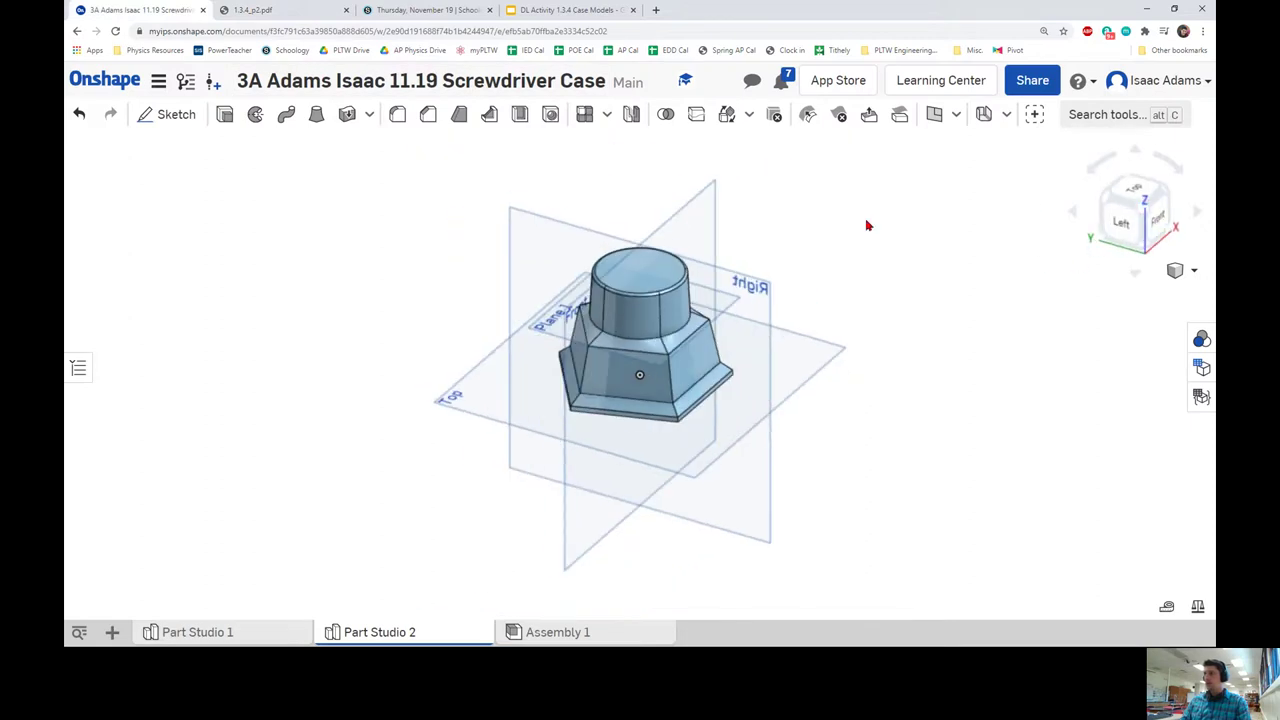
right_click(660, 275)
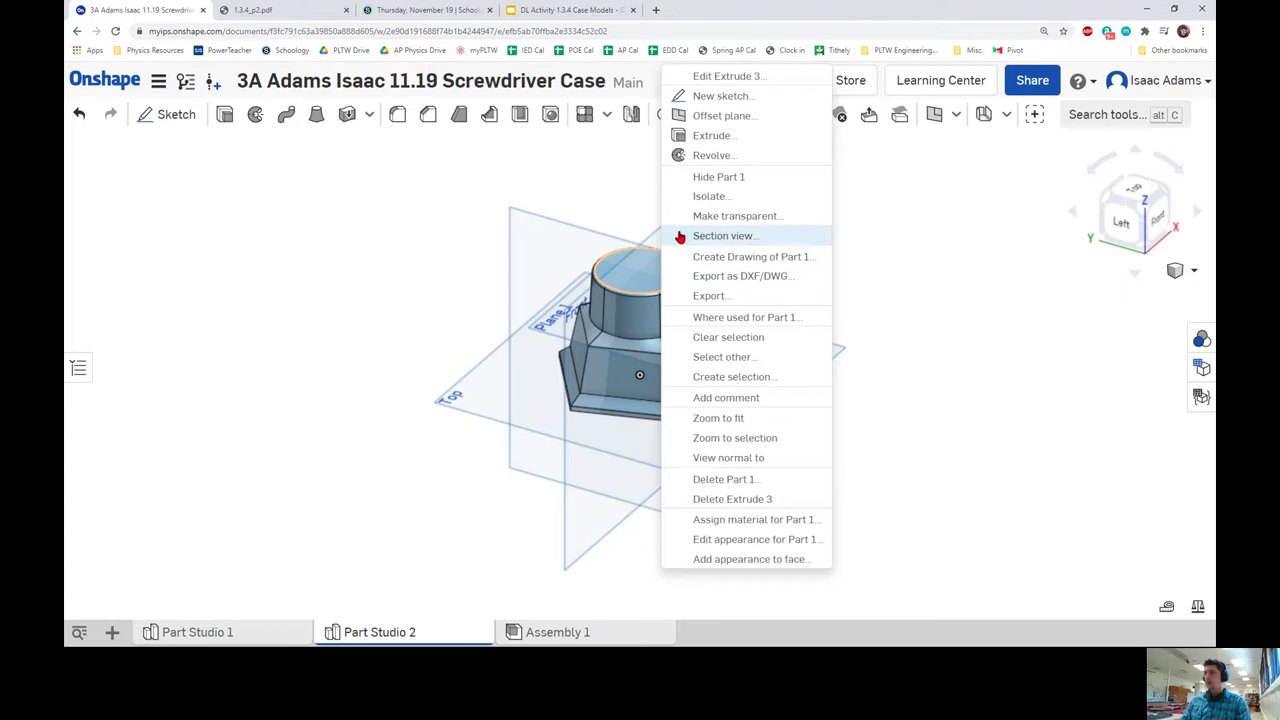
left_click(718, 96)
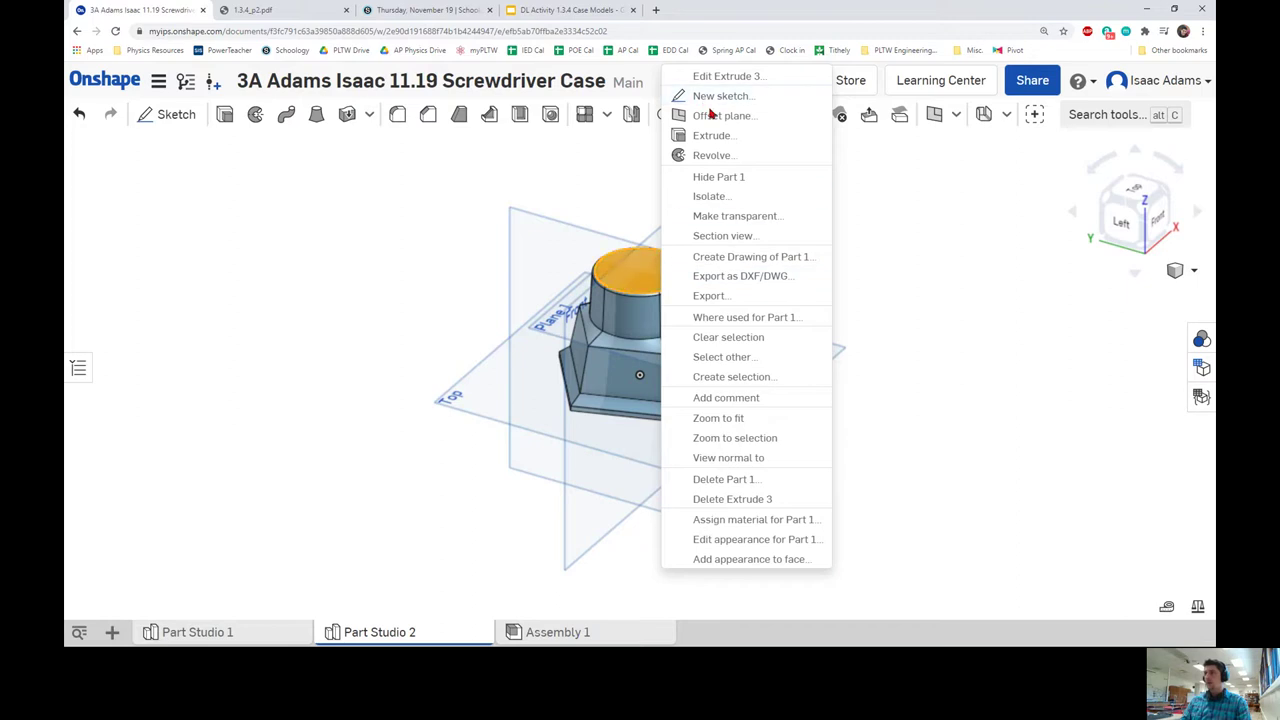
left_click(1120, 200)
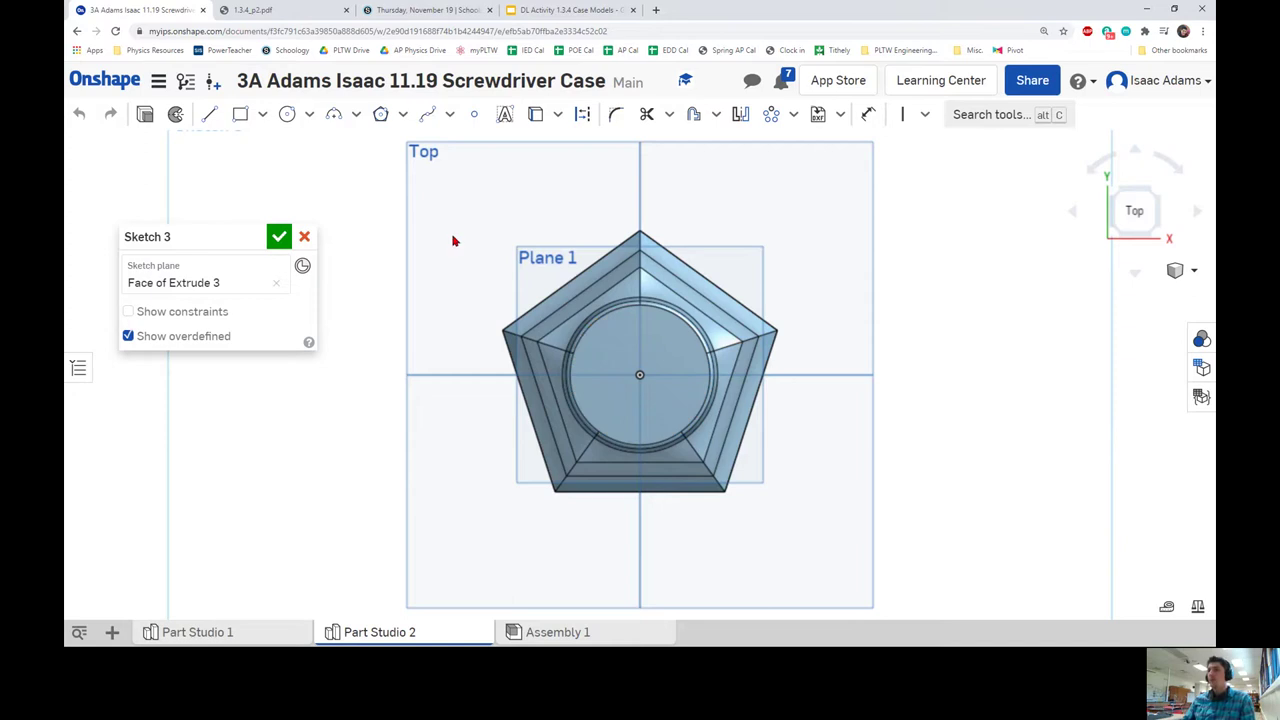
scroll(690, 410, "up", 5)
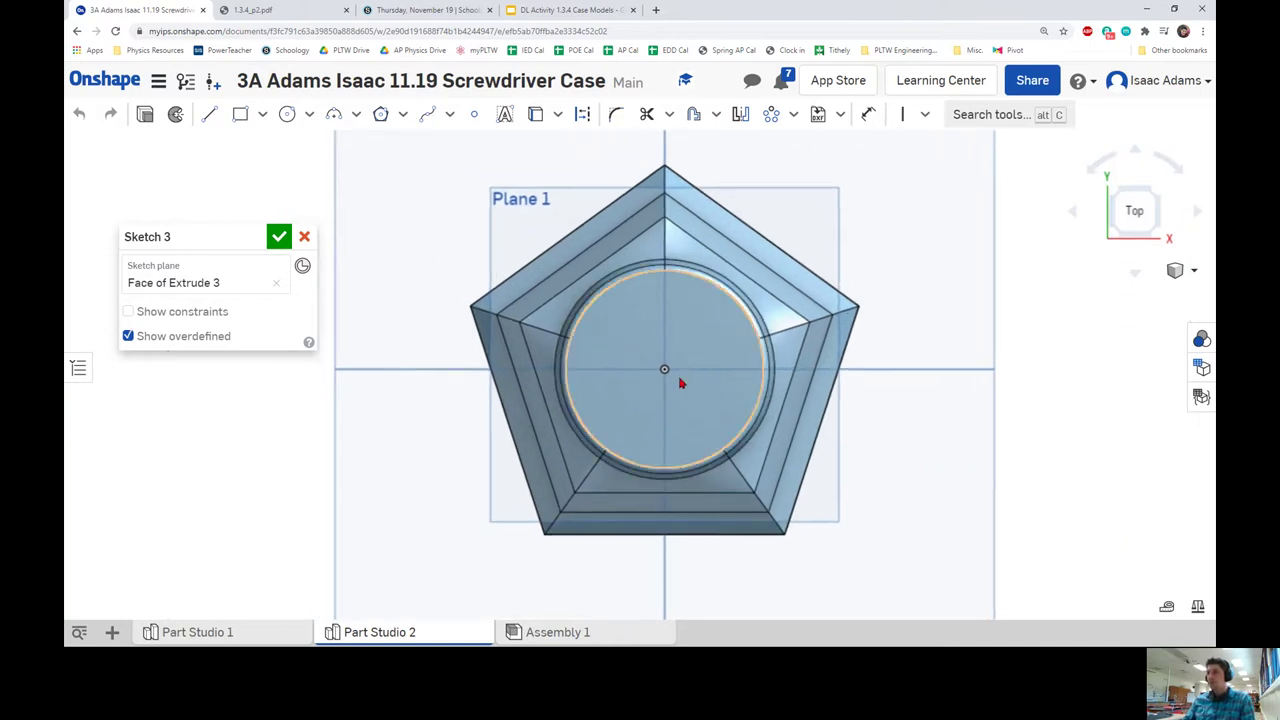
scroll(677, 378, "up", 2)
- Check the hole layout in the PDF's Figure 14, then sketch a circle about 0.72 in across centred on the origin
key("ctrl+Tab")
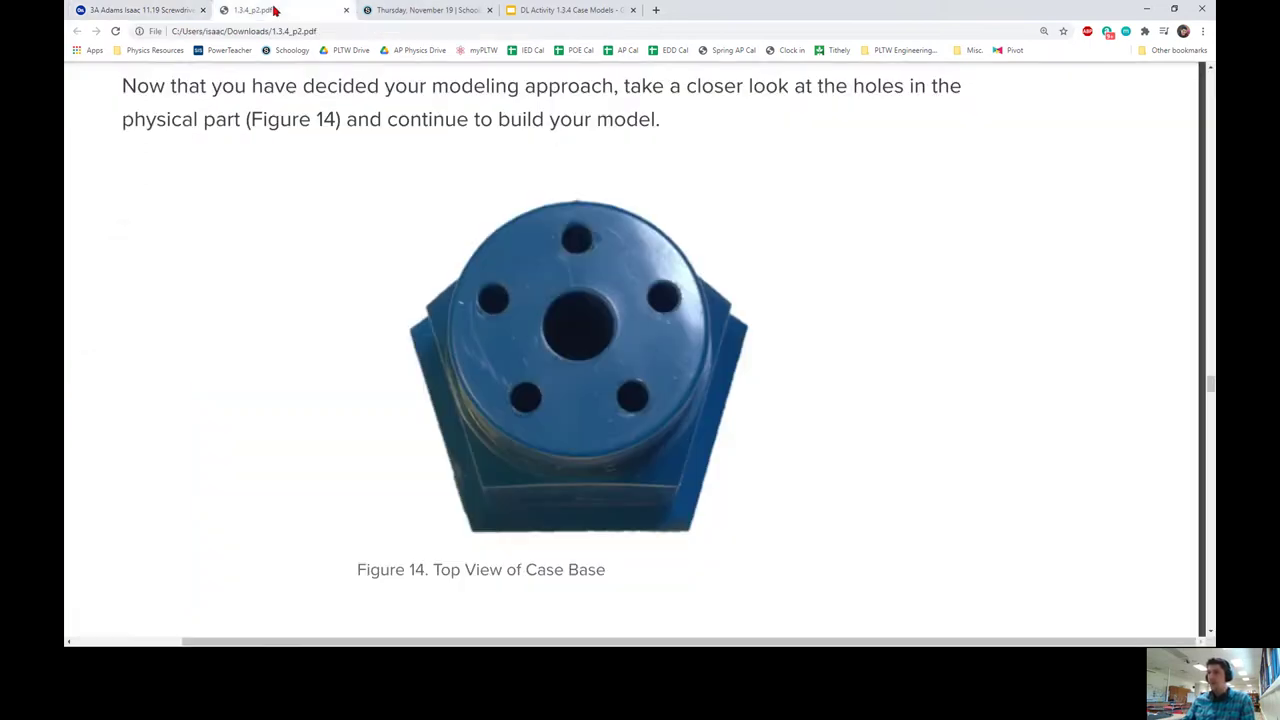
left_click(155, 9)
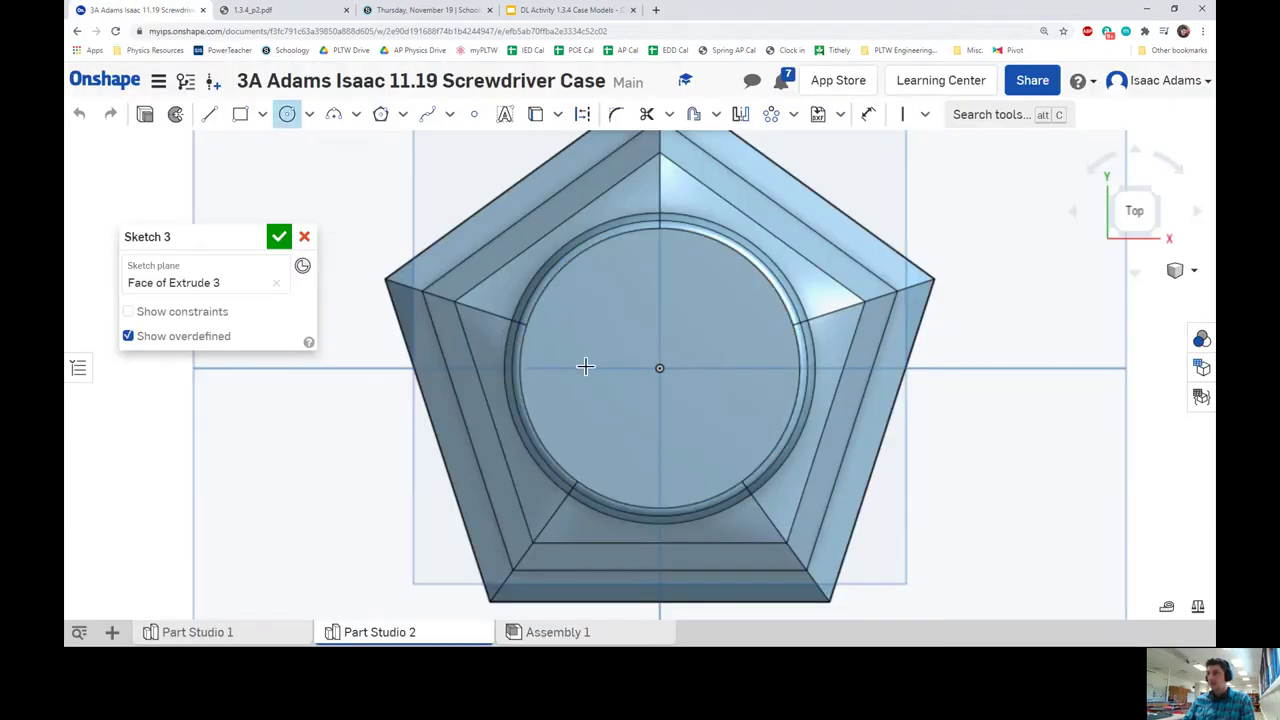
left_click(288, 116)
left_click(660, 370)
left_click(668, 313)
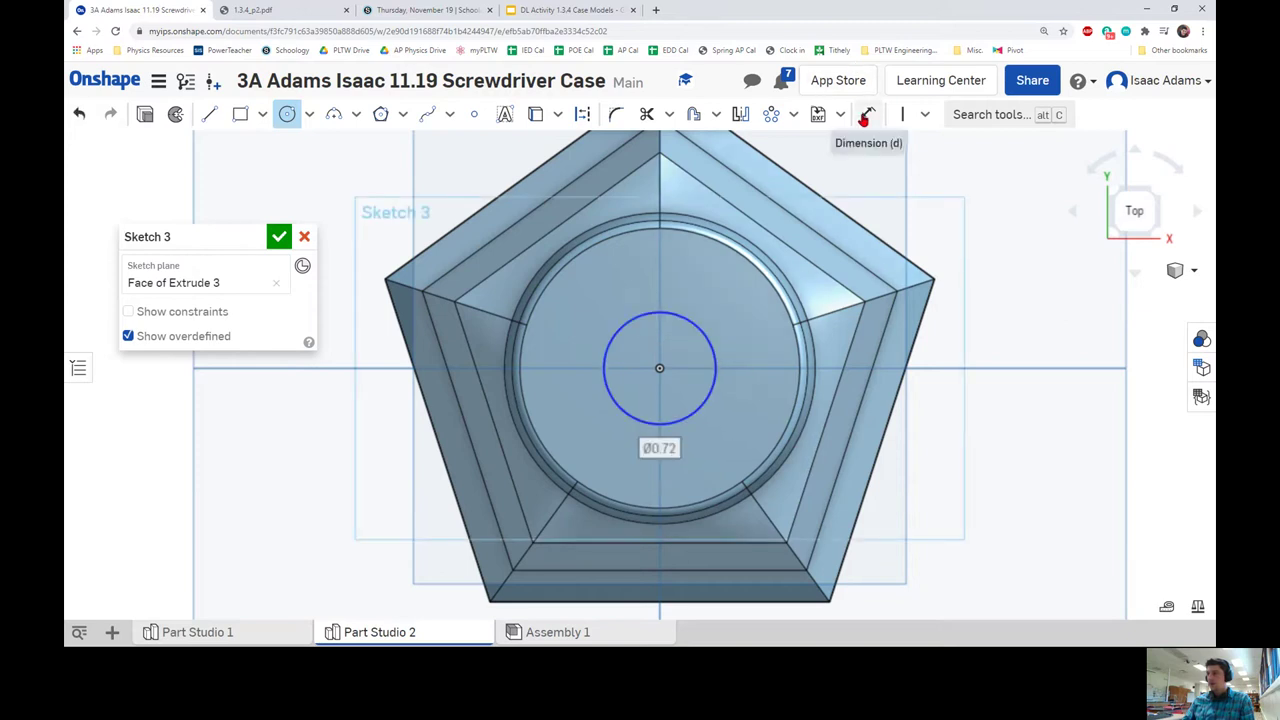
- Dimension the centre circle to a 0.5 in diameter and finish the sketch
left_click(868, 114)
left_click(700, 333)
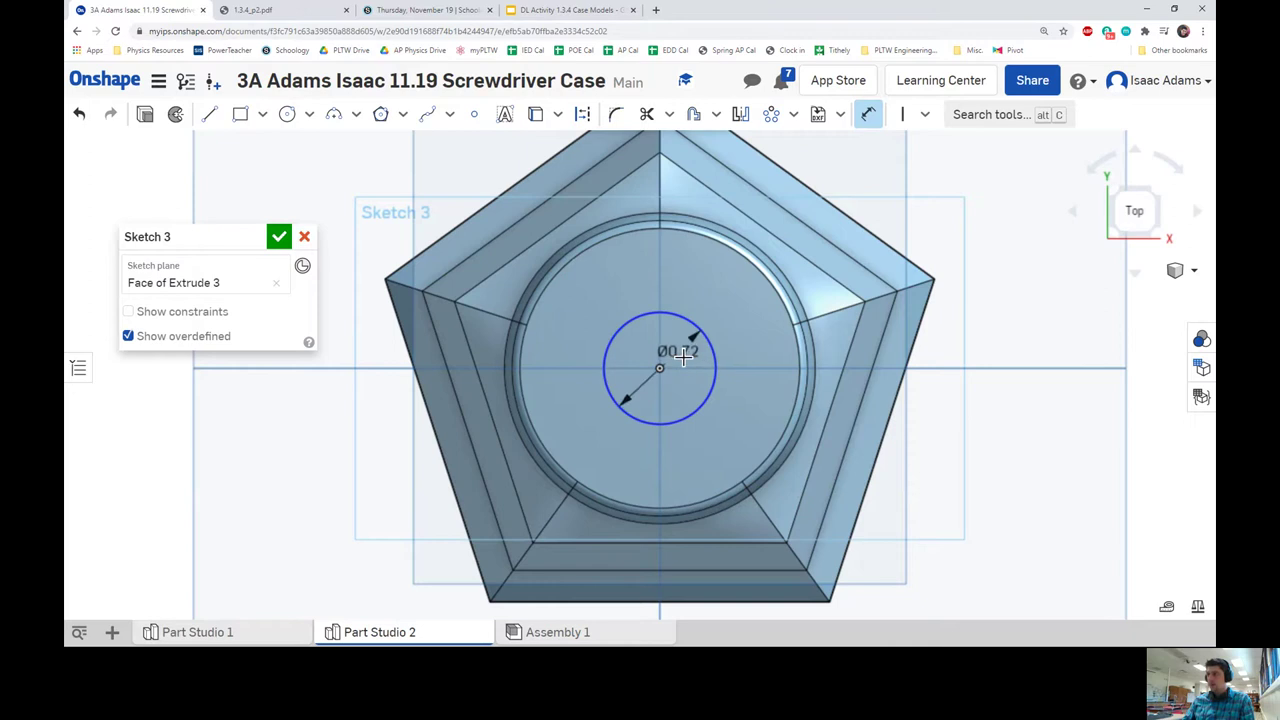
left_click(676, 349)
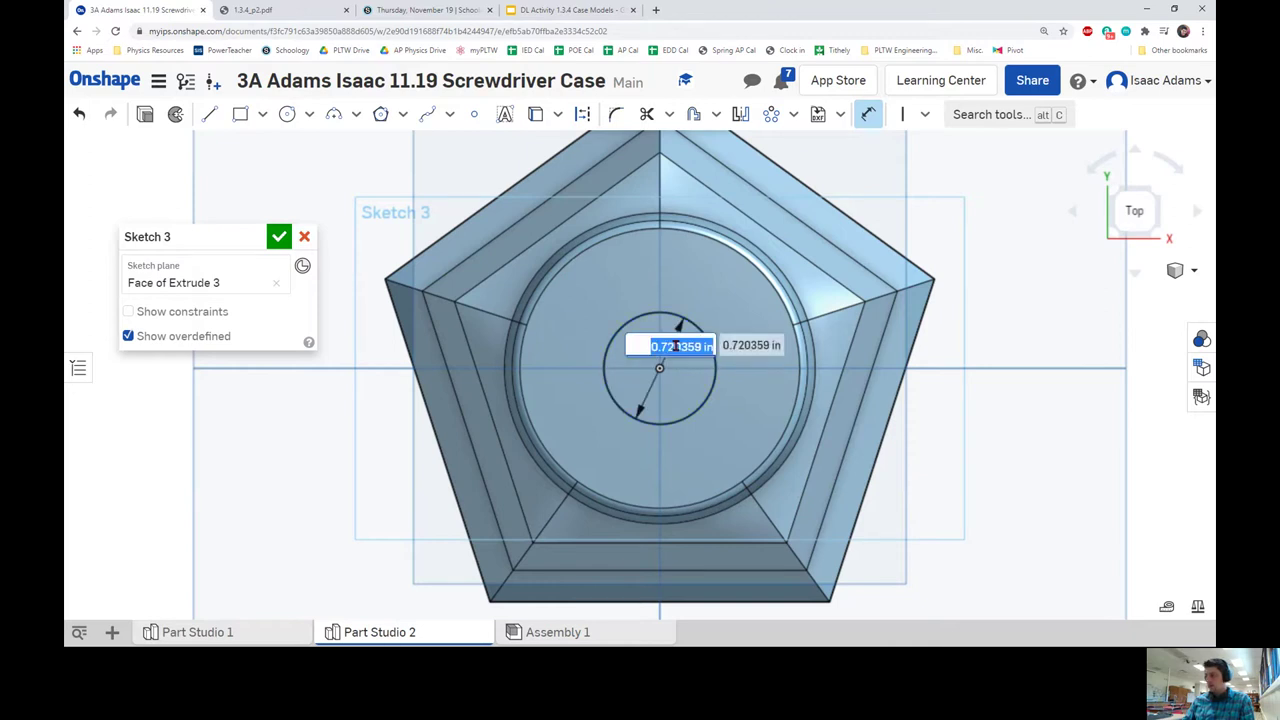
type("0.72")
key("Return")
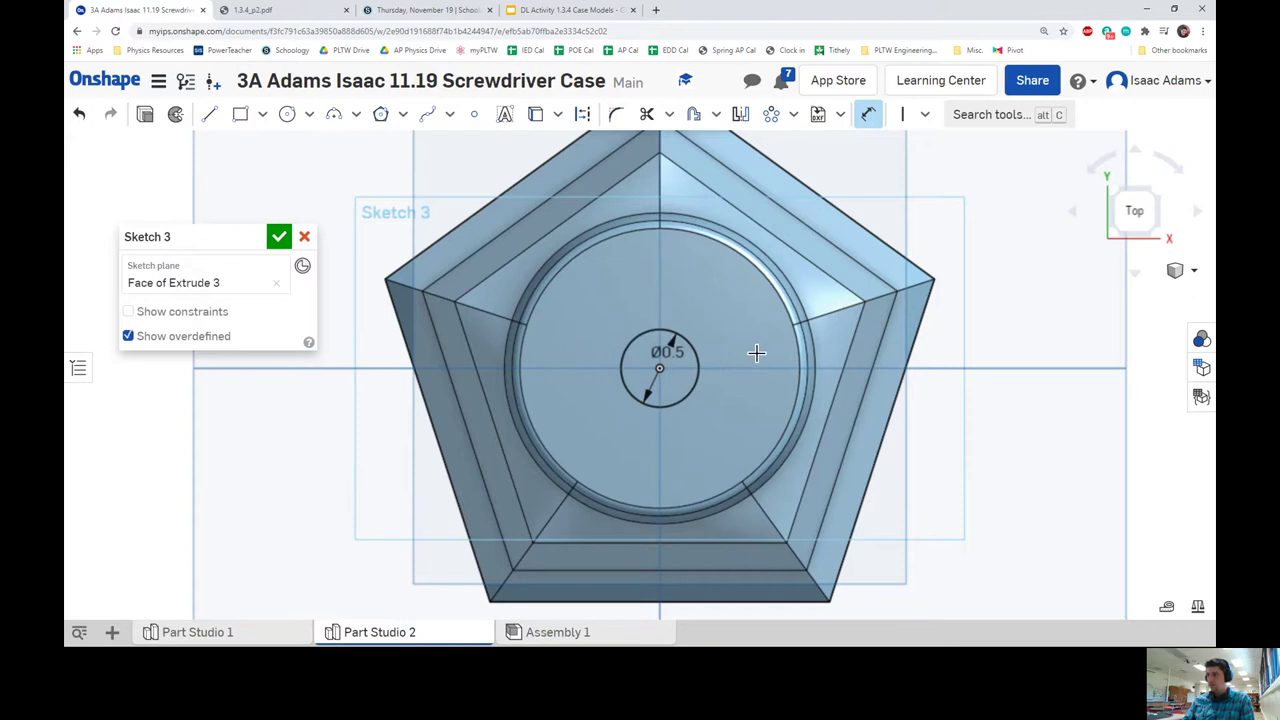
mouse_move(750, 348)
right_mouse_down()
mouse_move(749, 291)
mouse_move(740, 300)
mouse_move(764, 324)
mouse_move(798, 320)
right_mouse_up()
left_click(1125, 225)
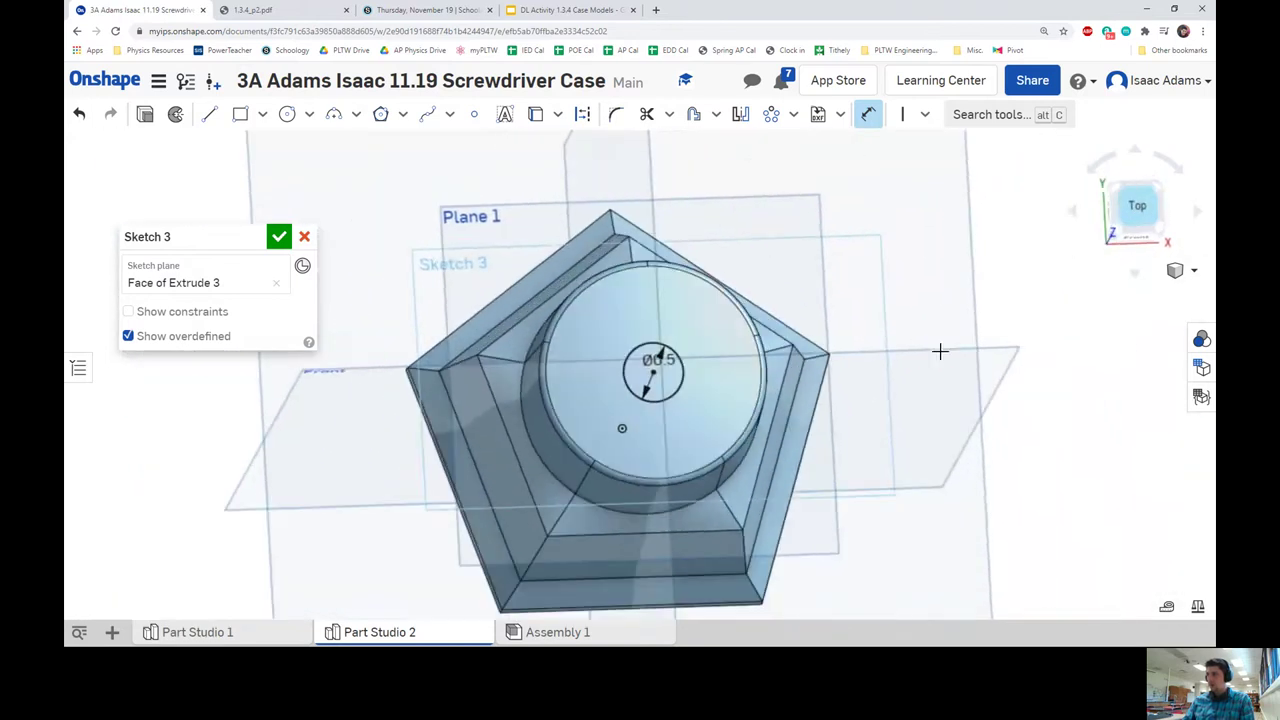
scroll(614, 414, "up", 5)
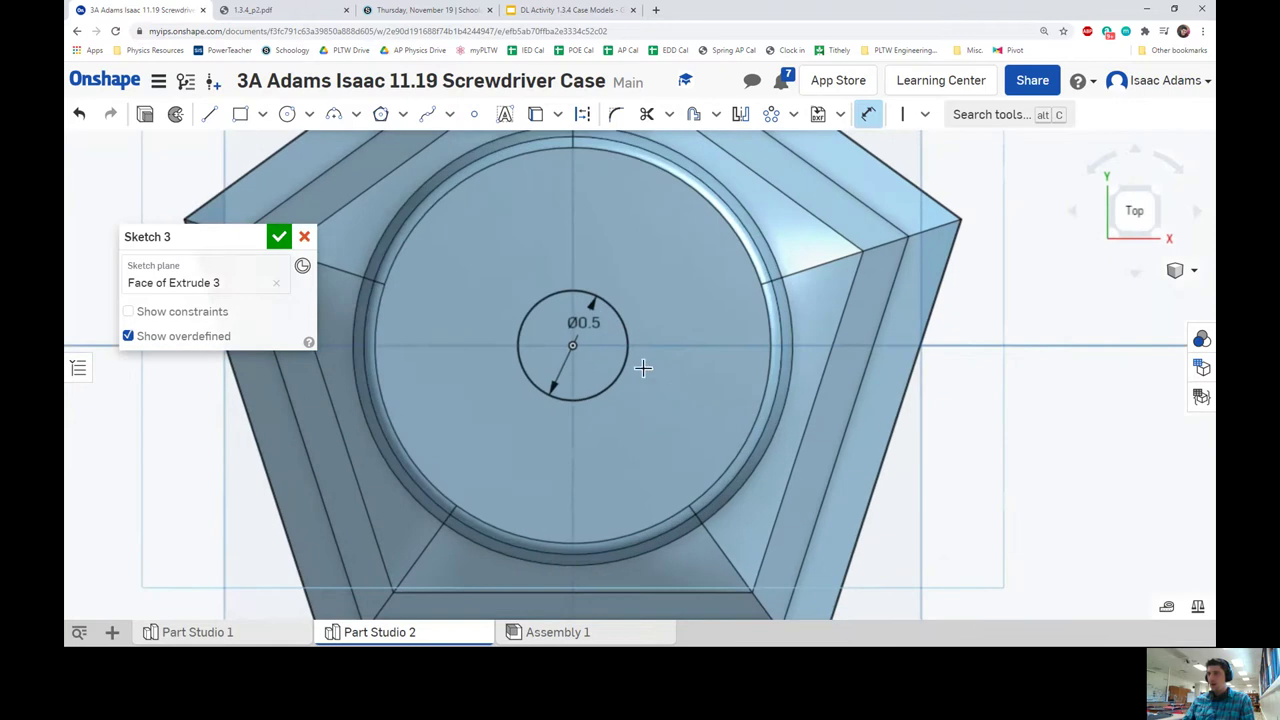
scroll(650, 370, "up", 2)
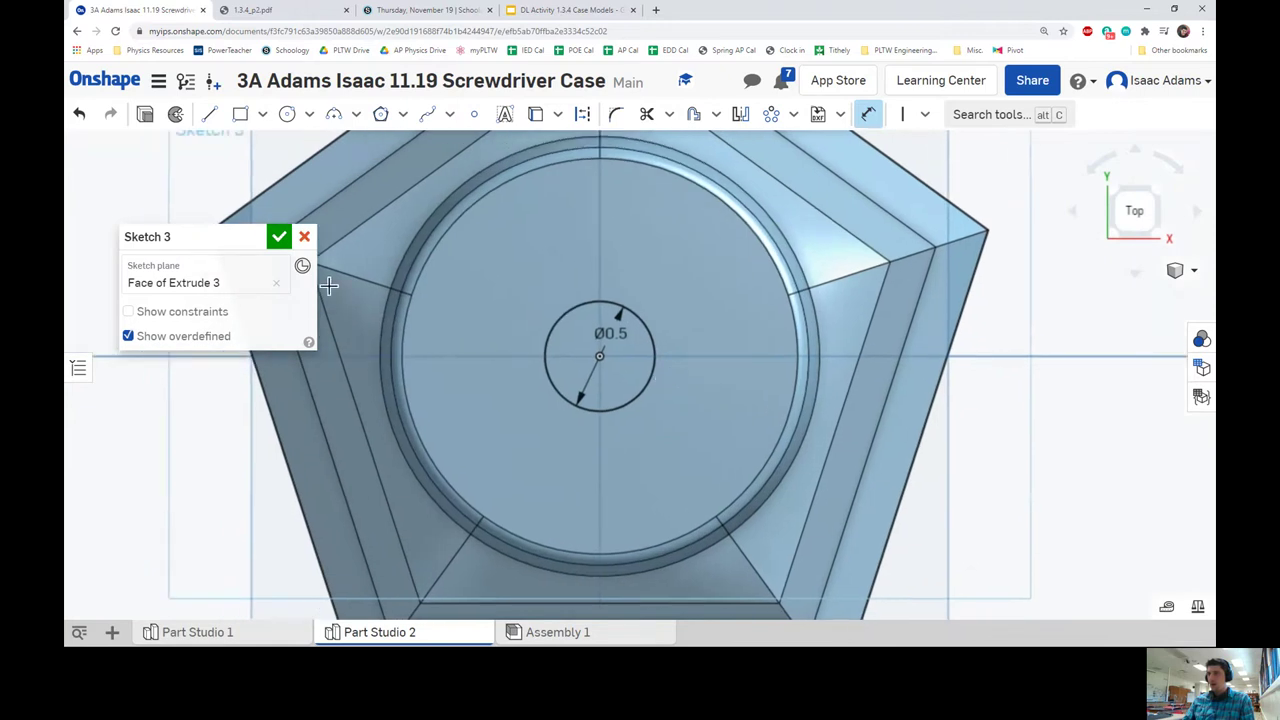
left_click(279, 237)
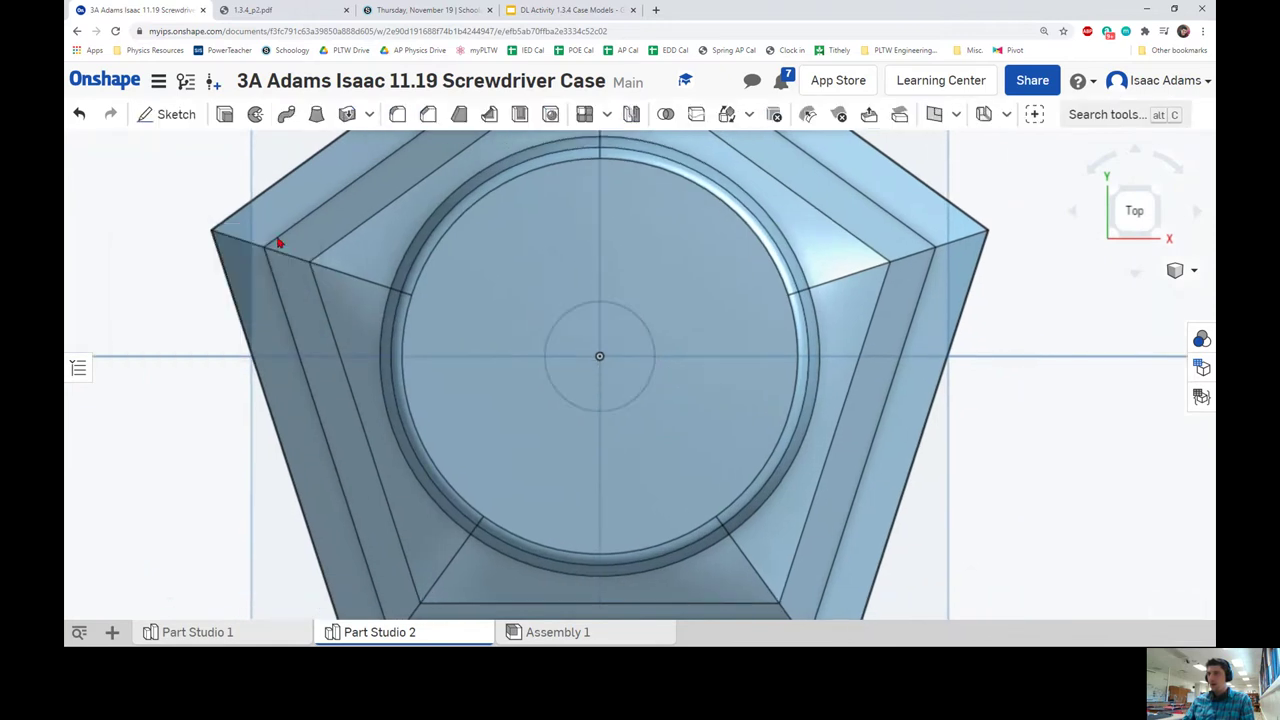
- Extrude the 0.5 in centre circle as a 1 in deep blind cut into the cylinder's top face
left_click(225, 116)
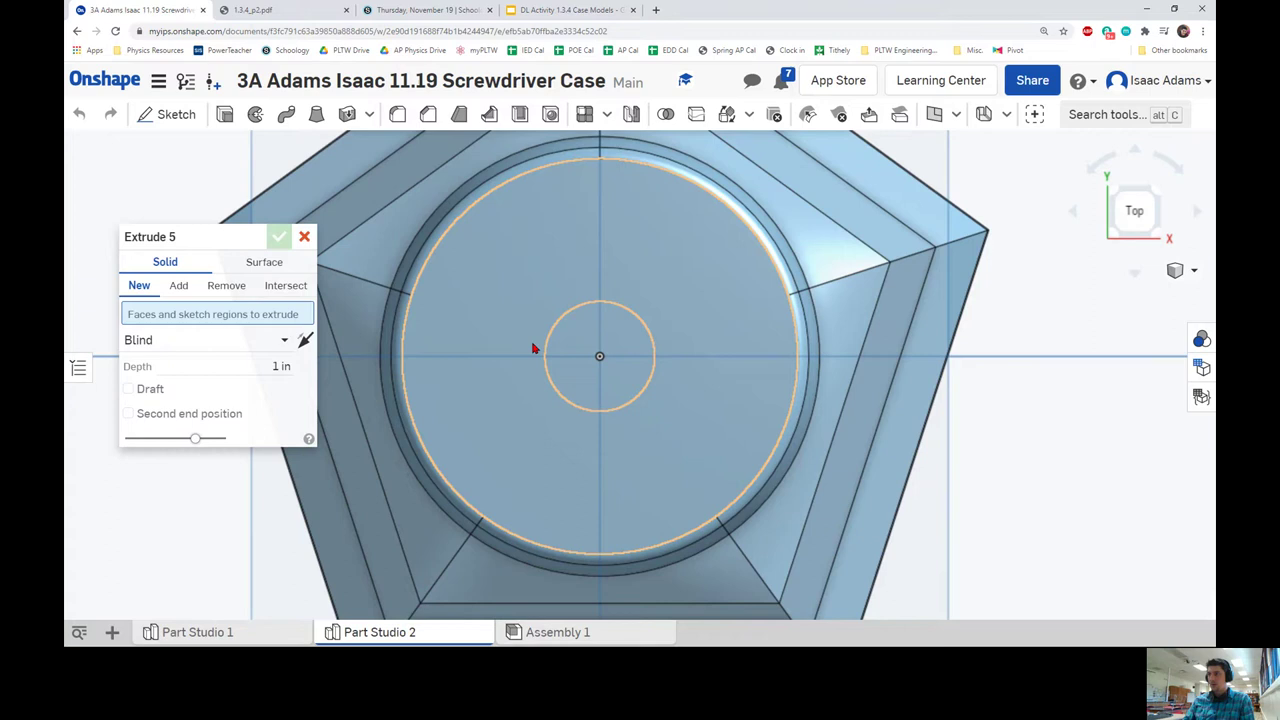
left_click(597, 350)
key("shift+7")
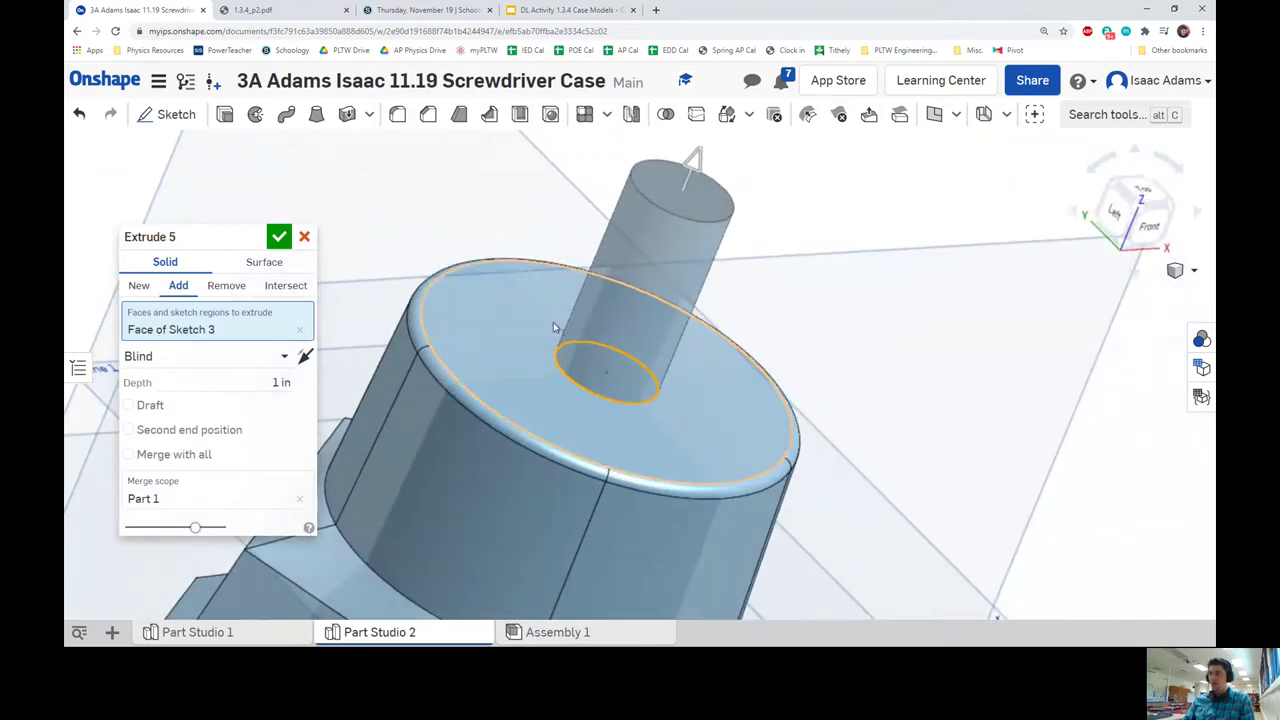
left_click(226, 287)
right_click_drag(450, 331, 345, 487)
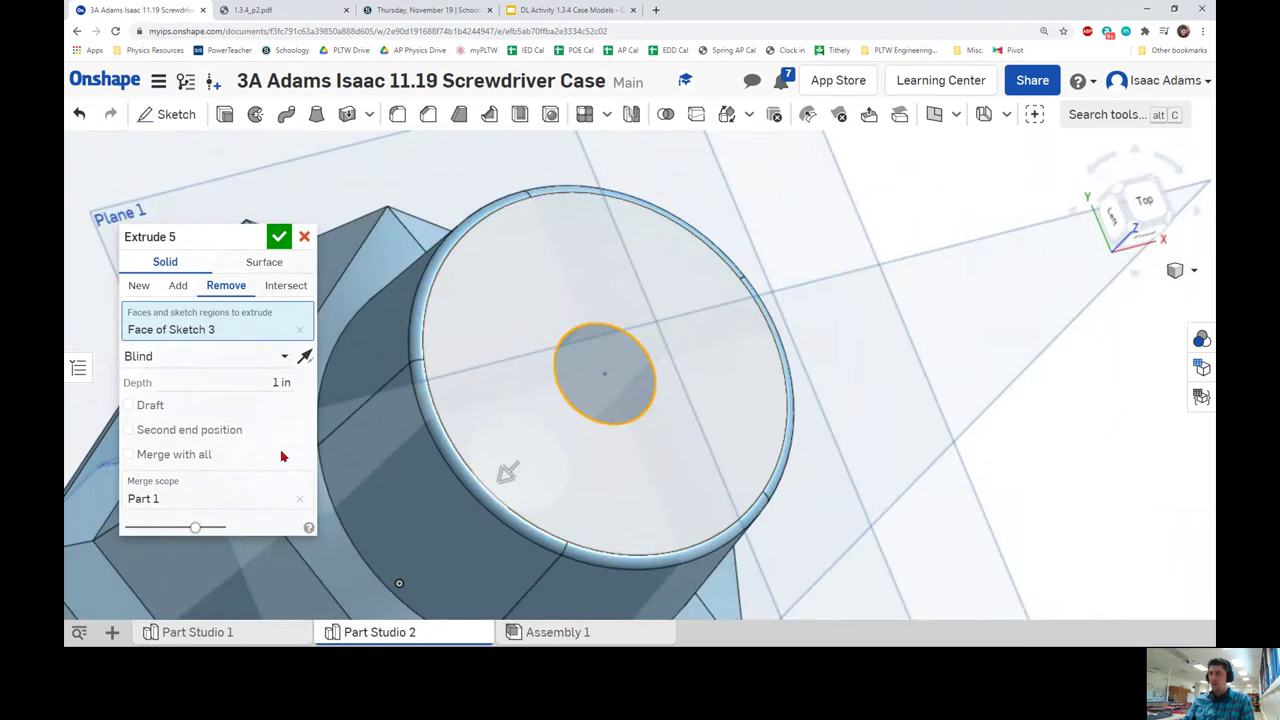
- Apply a 3° draft to the cut so the hole narrows with depth, and finish the extrude
left_click(150, 407)
right_click_drag(388, 447, 307, 410)
left_click(307, 410)
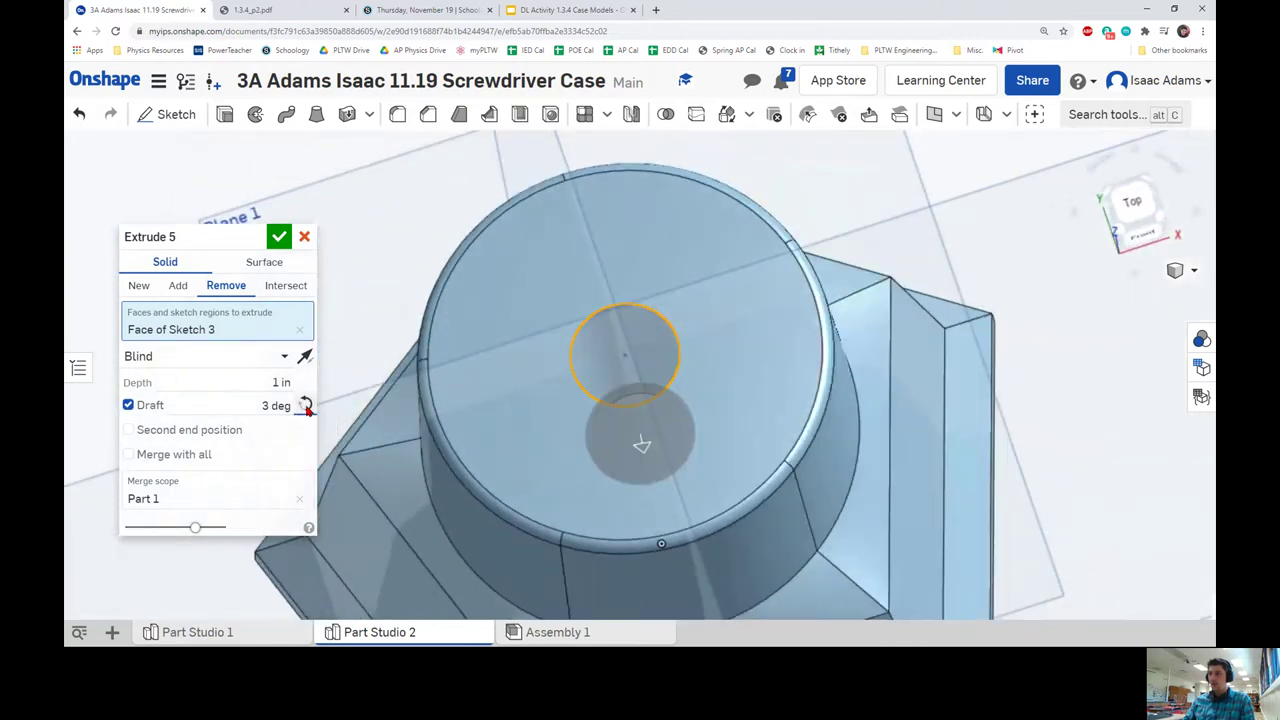
mouse_move(690, 430)
right_mouse_down()
mouse_move(700, 420)
mouse_move(729, 434)
mouse_move(651, 423)
mouse_move(705, 413)
right_mouse_up()
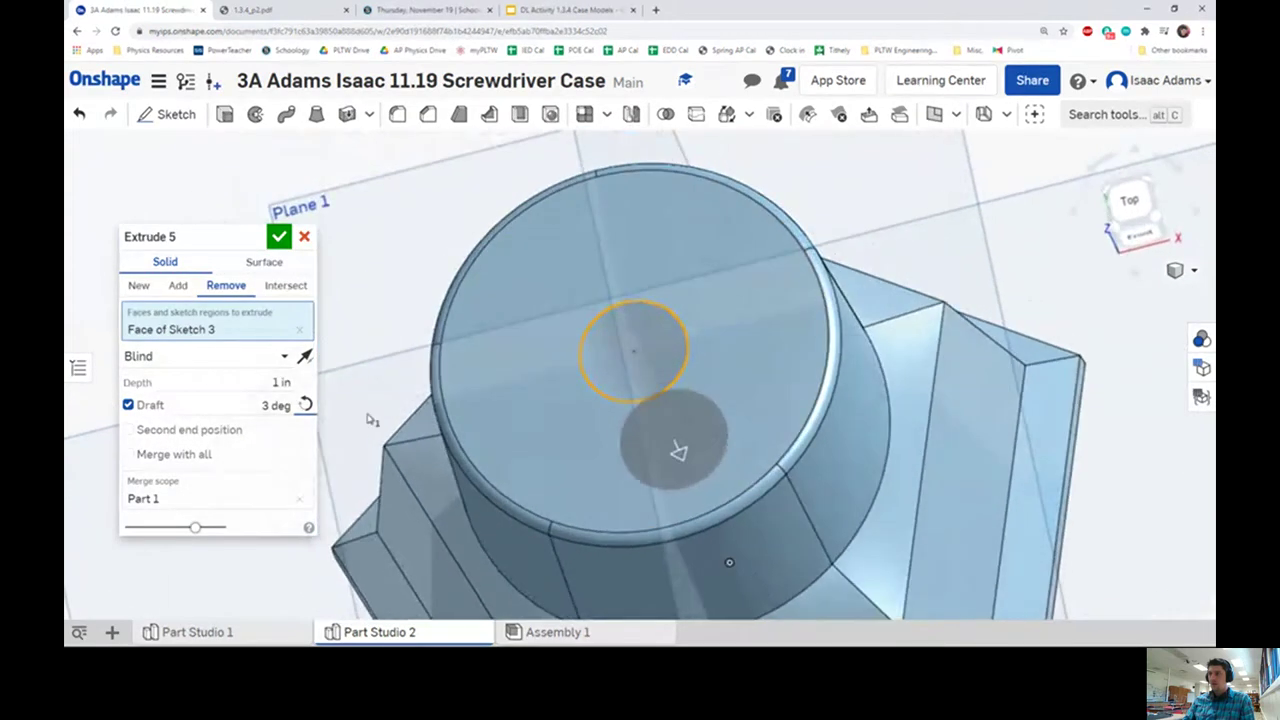
right_click_drag(514, 443, 542, 426)
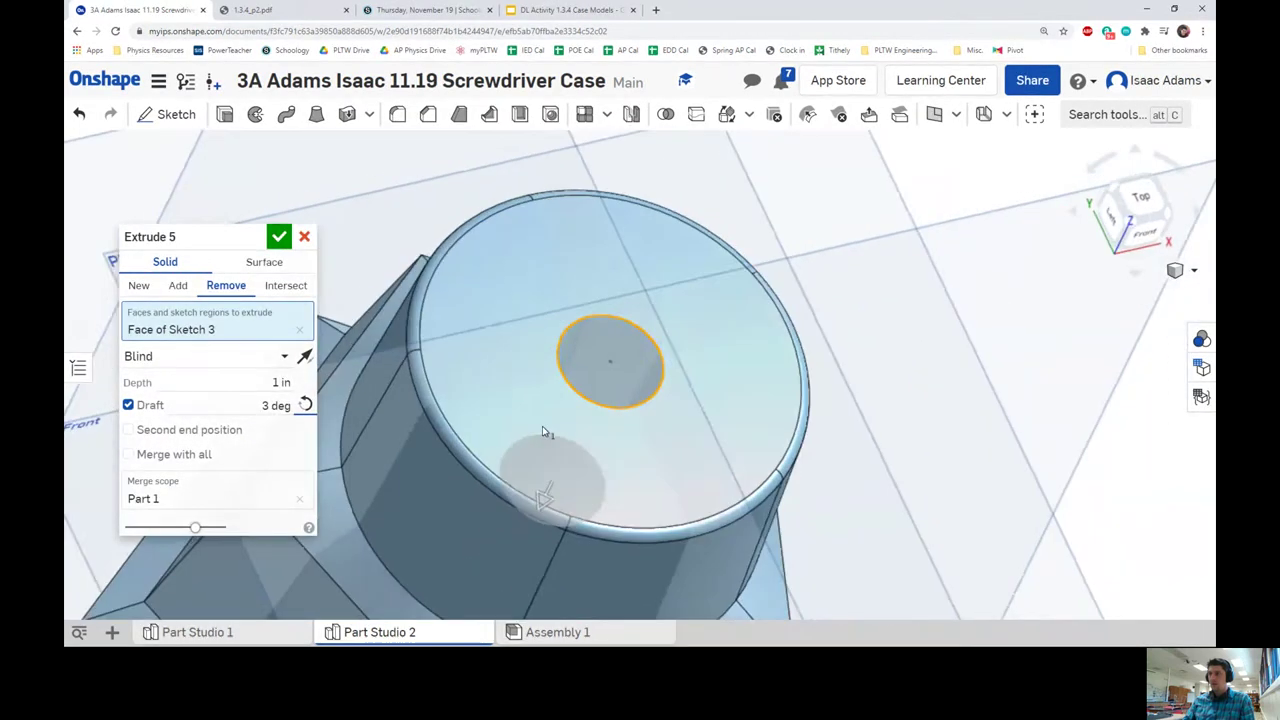
left_click(284, 241)
- Examine the tapered centre hole from the top and at a slight tilt
right_click_drag(709, 434, 686, 469)
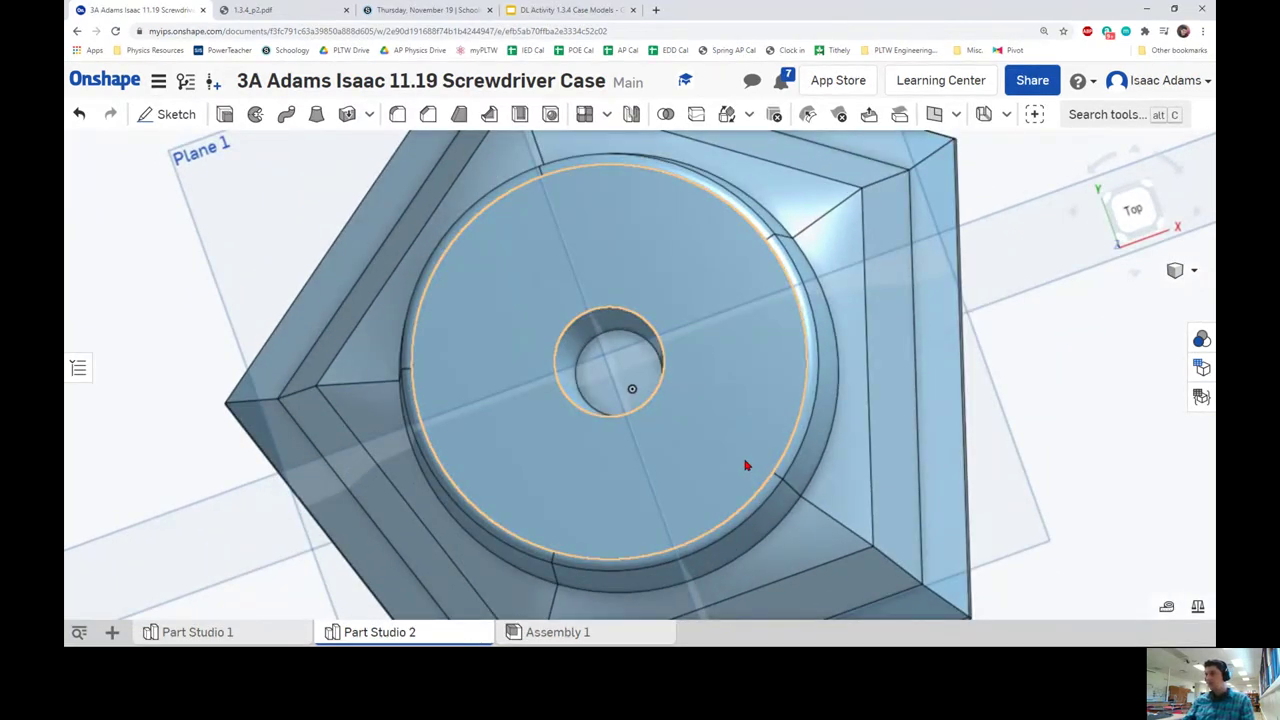
left_click(1131, 222)
left_click(1132, 229)
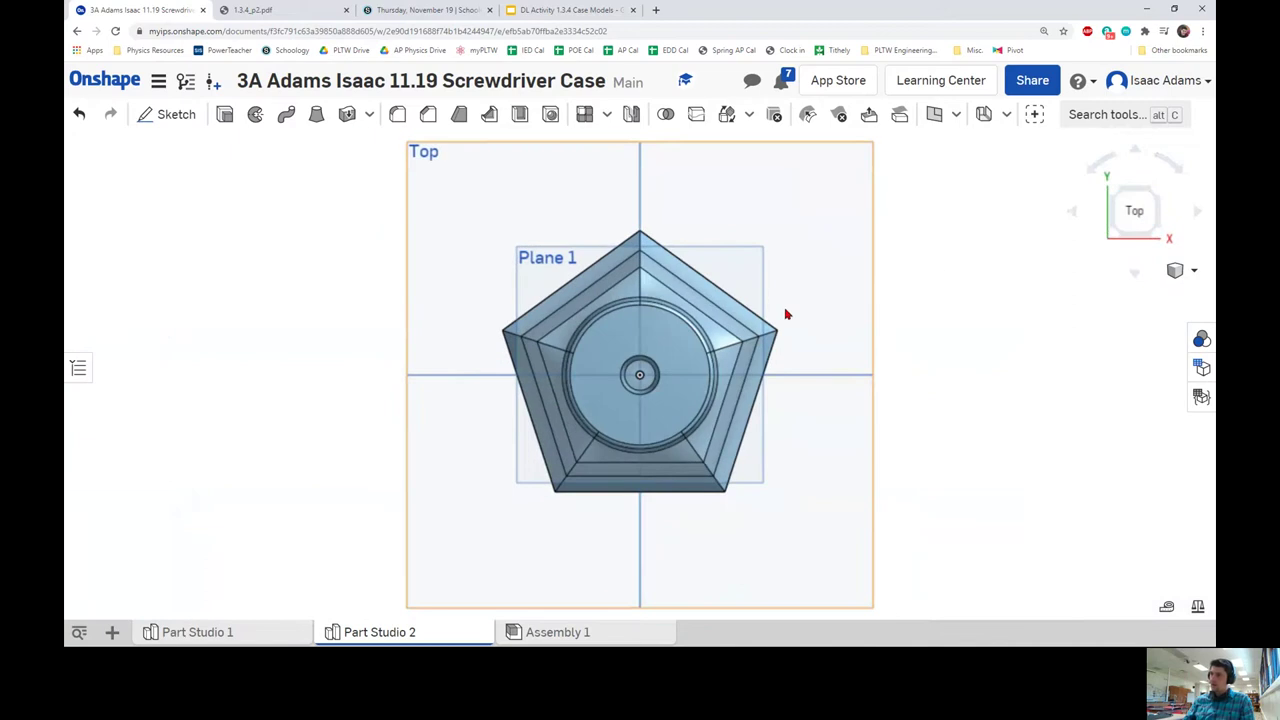
scroll(640, 378, "up", 5)
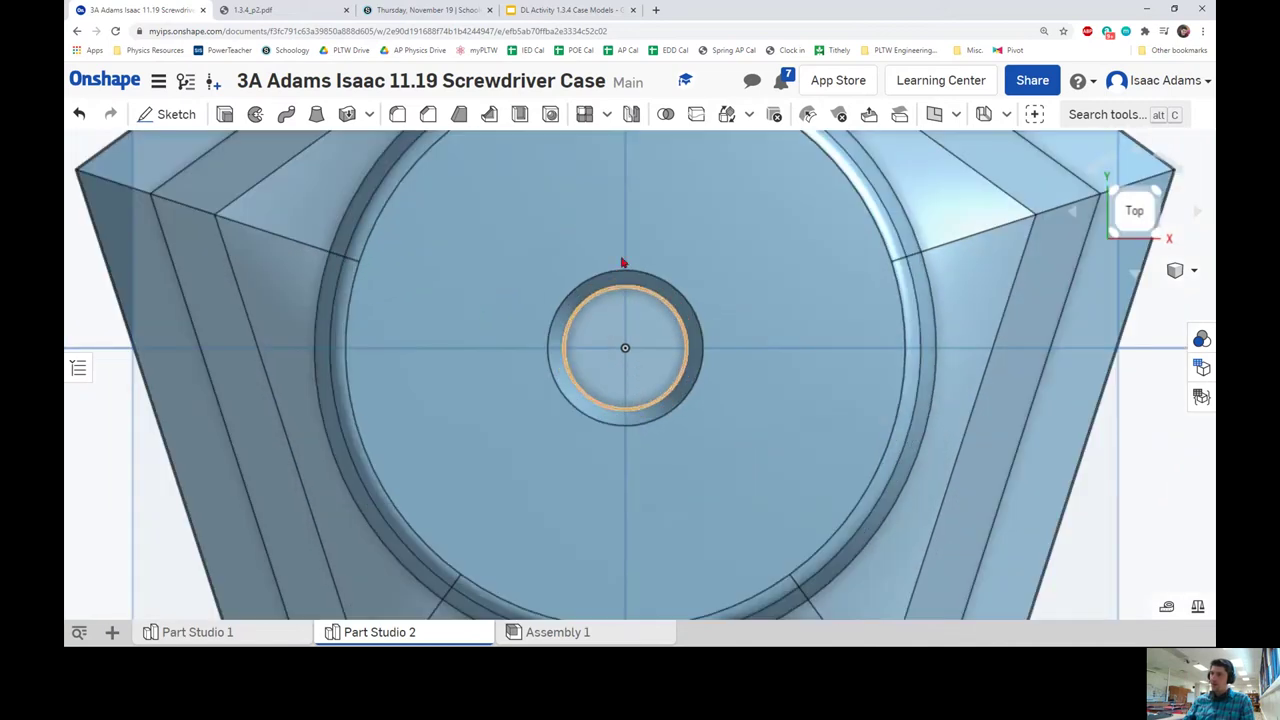
scroll(640, 340, "down", 5)
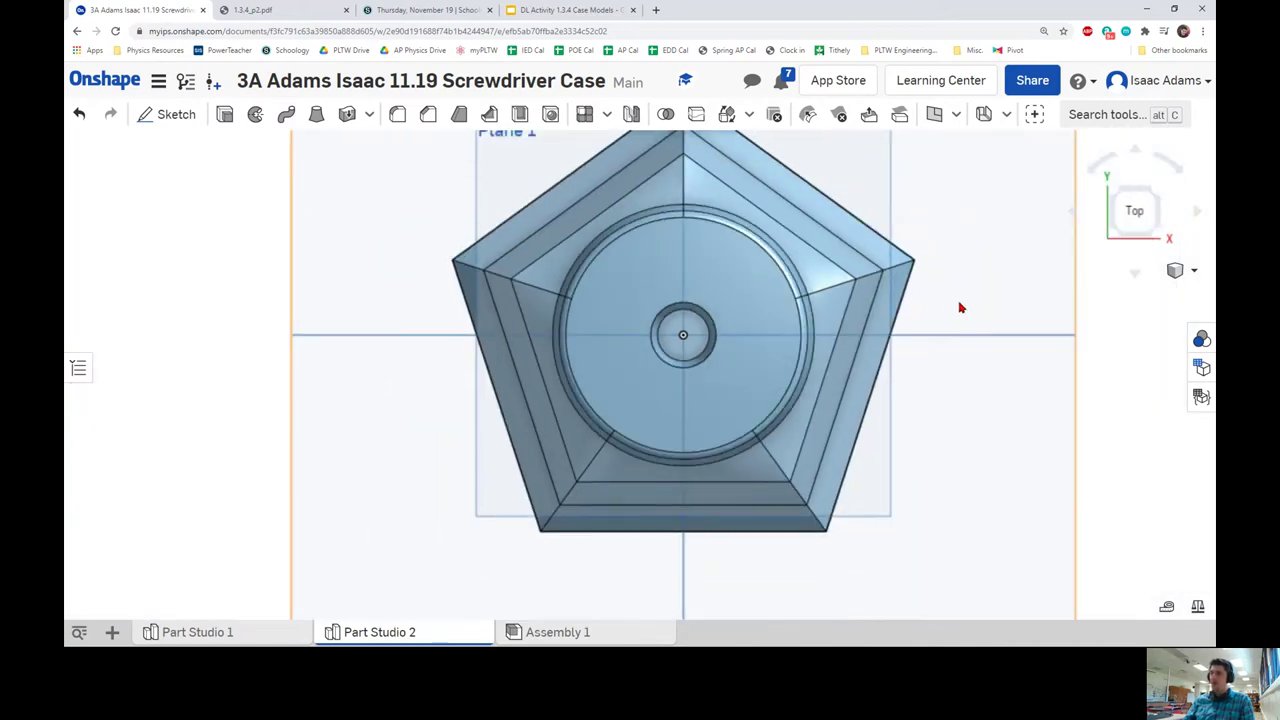
right_click_drag(760, 323, 760, 309)
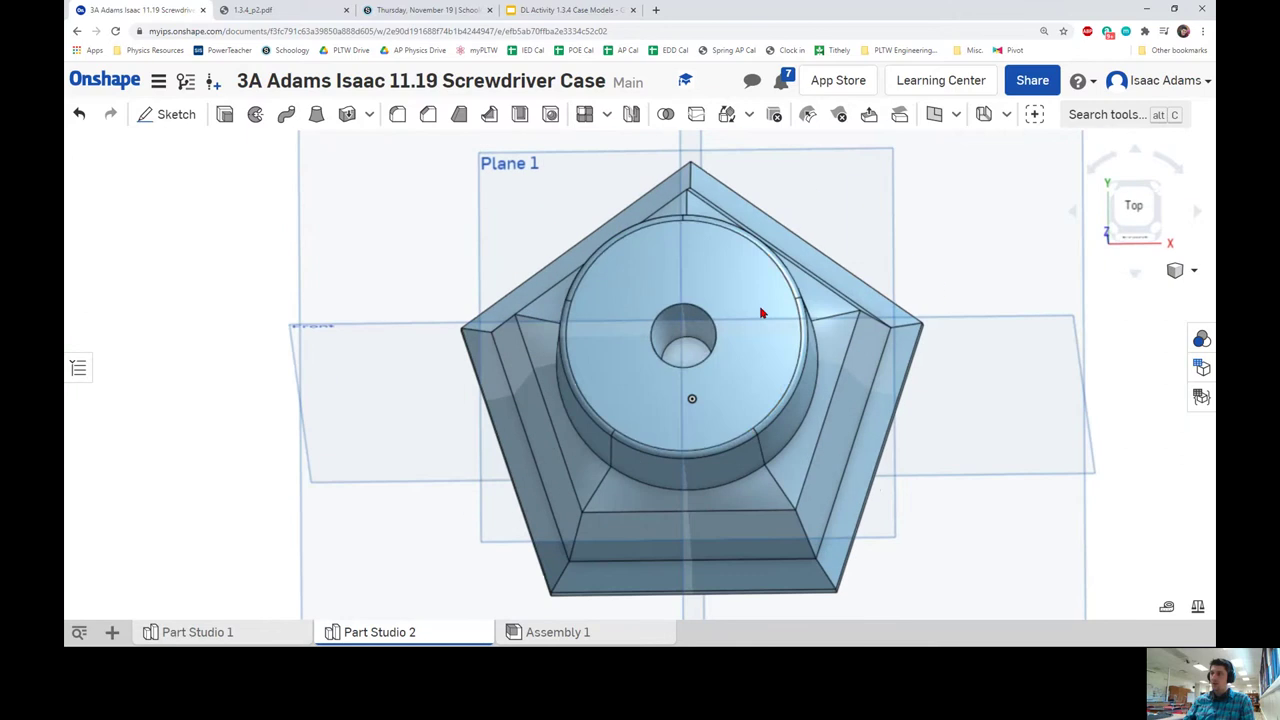
left_click(1118, 208)
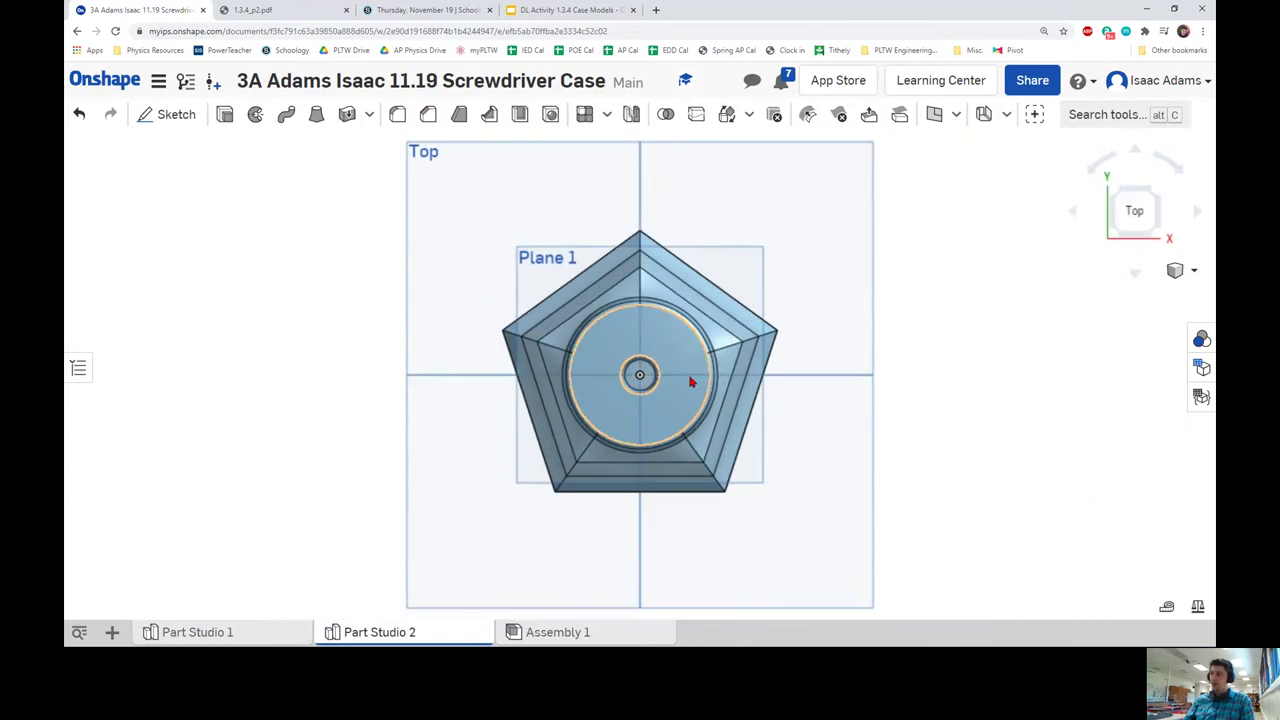
scroll(686, 374, "up", 5)
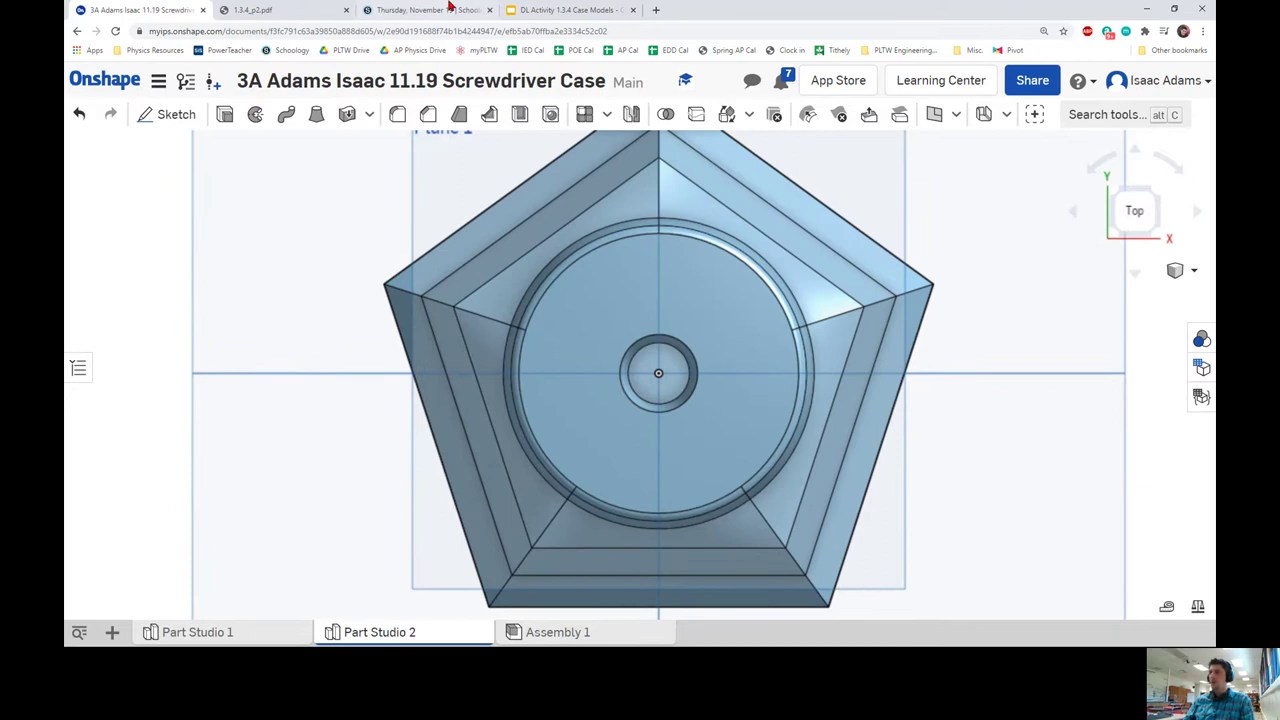
- Check the small hole layout in the PDF's Figure 14, then start a new sketch on the cylinder's top face in Onshape
left_click(270, 10)
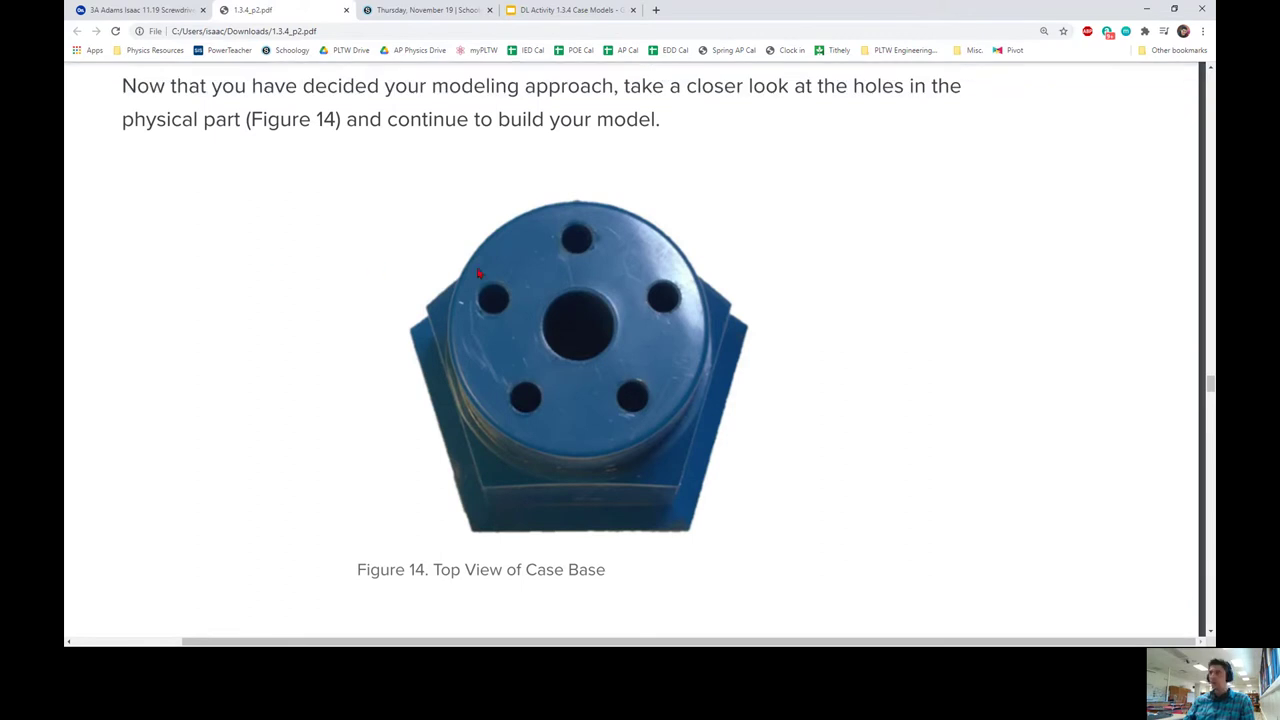
left_click(152, 12)
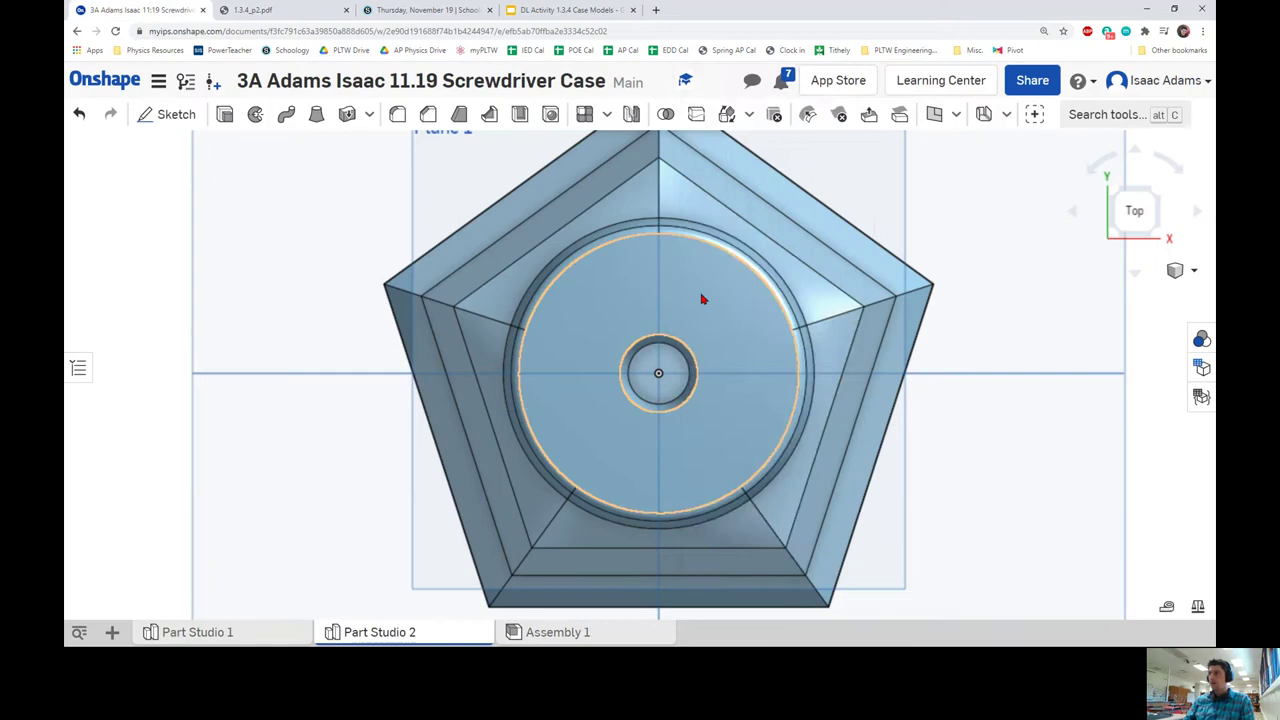
right_click(685, 288)
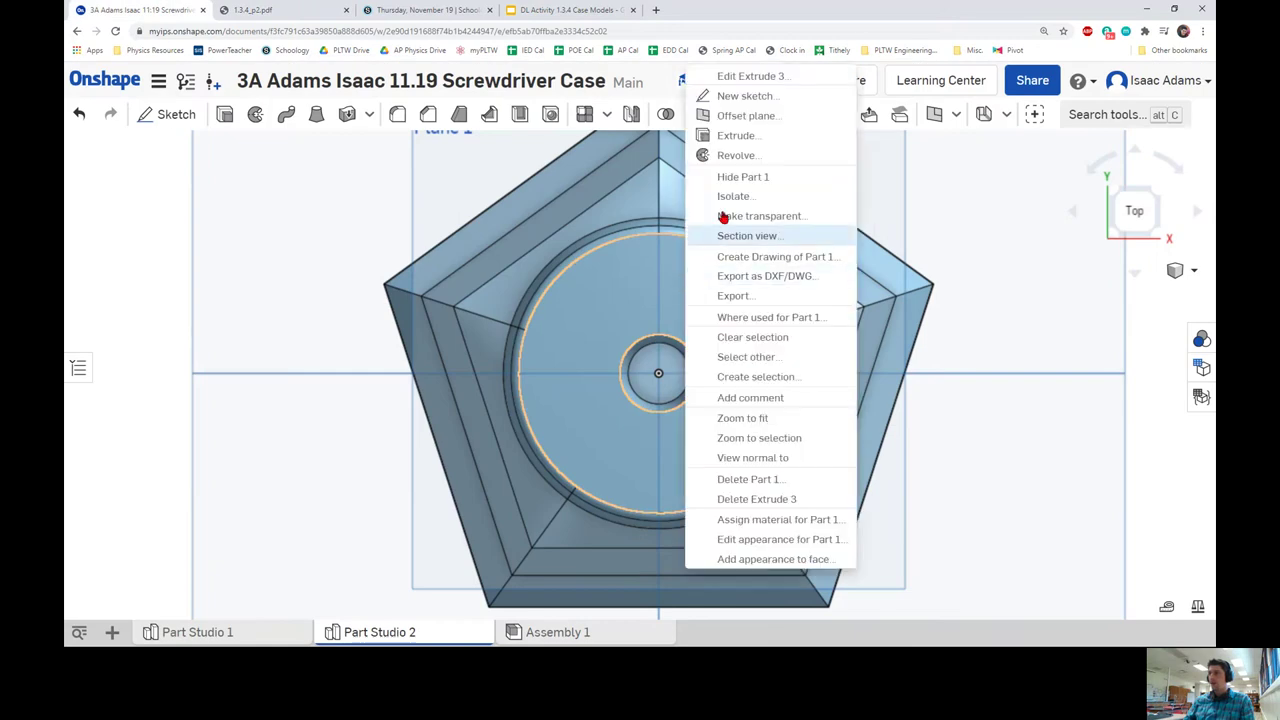
left_click(740, 97)
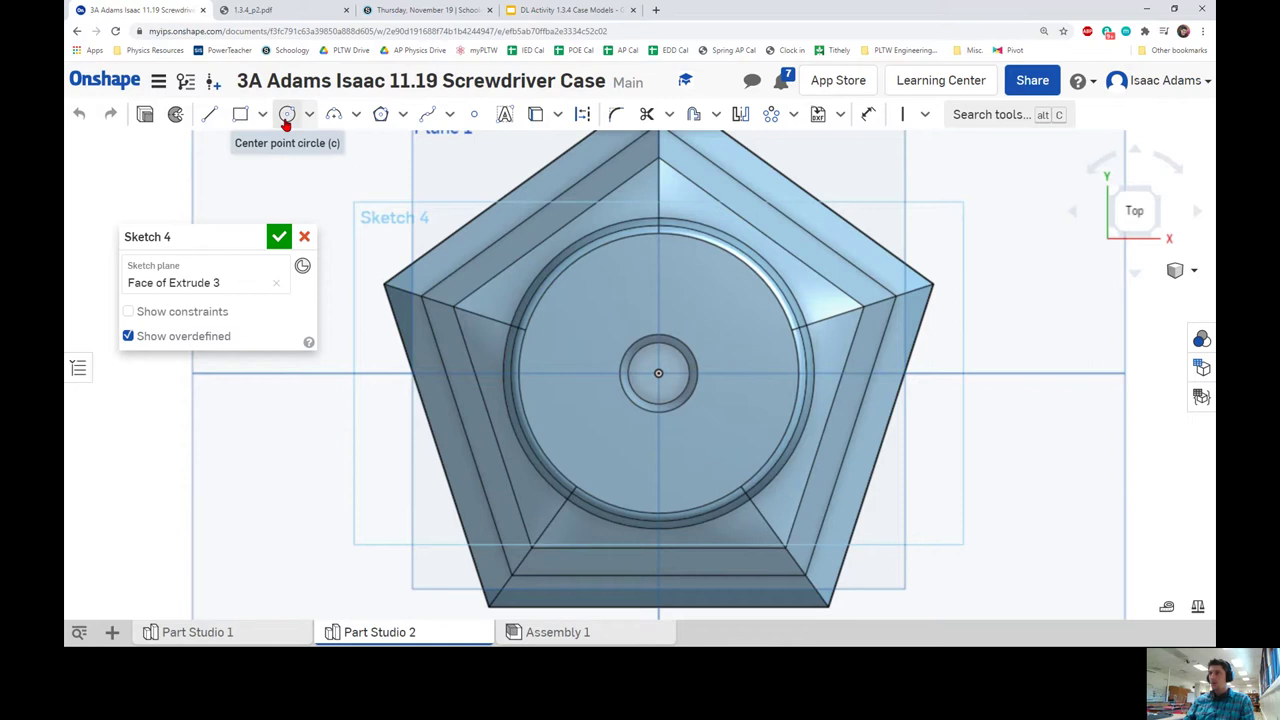
- Recheck Figure 14 in the PDF, then sketch a circle about 0.36 in across directly above the centre hole in Onshape
left_click(294, 12)
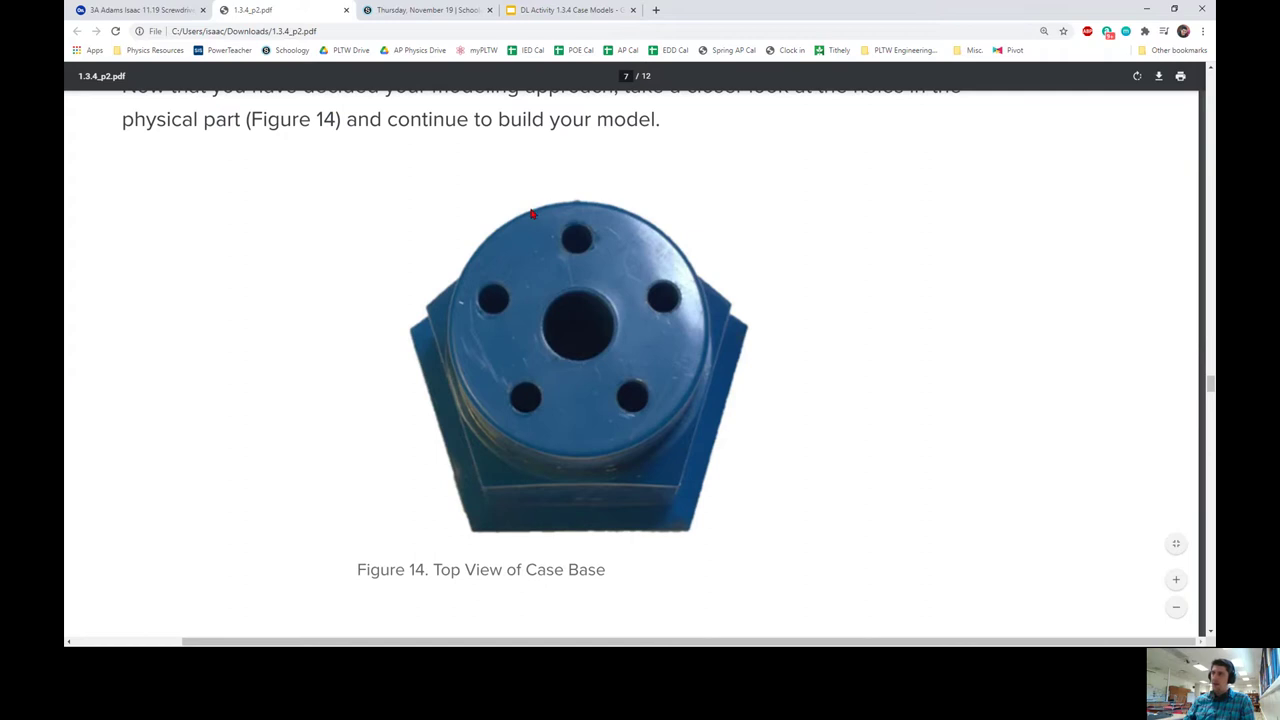
left_click(160, 10)
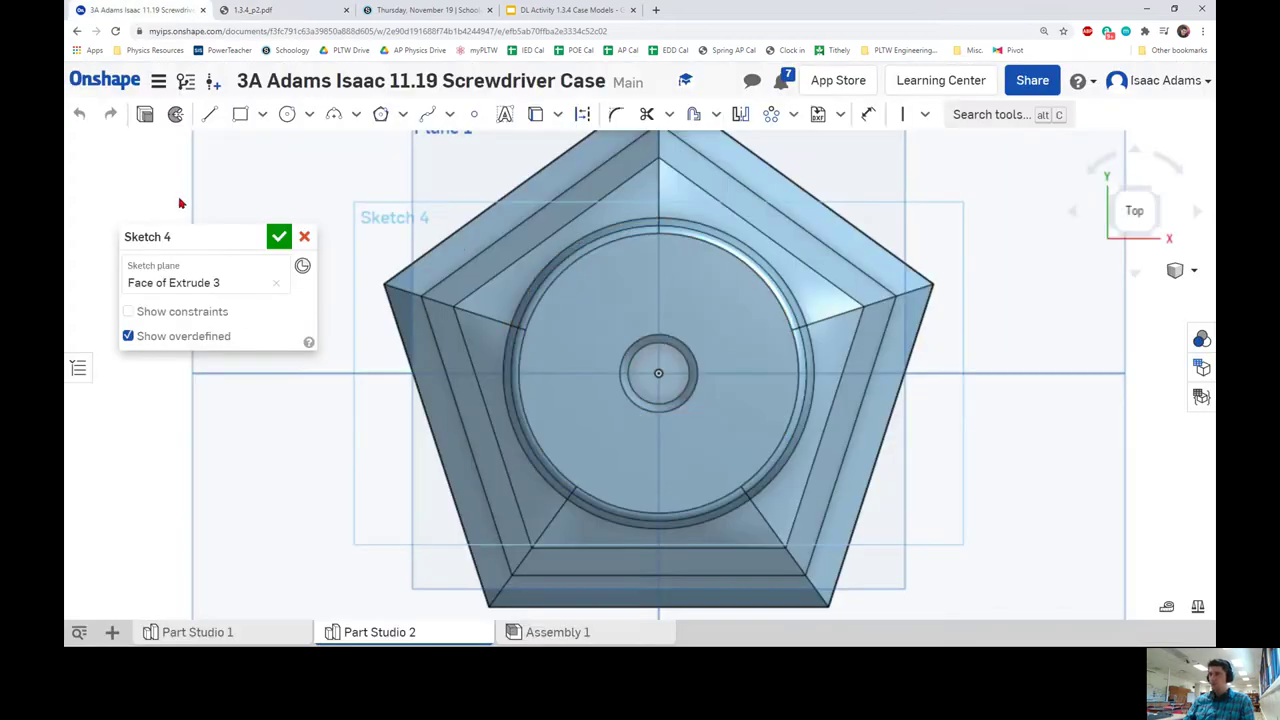
left_click(287, 116)
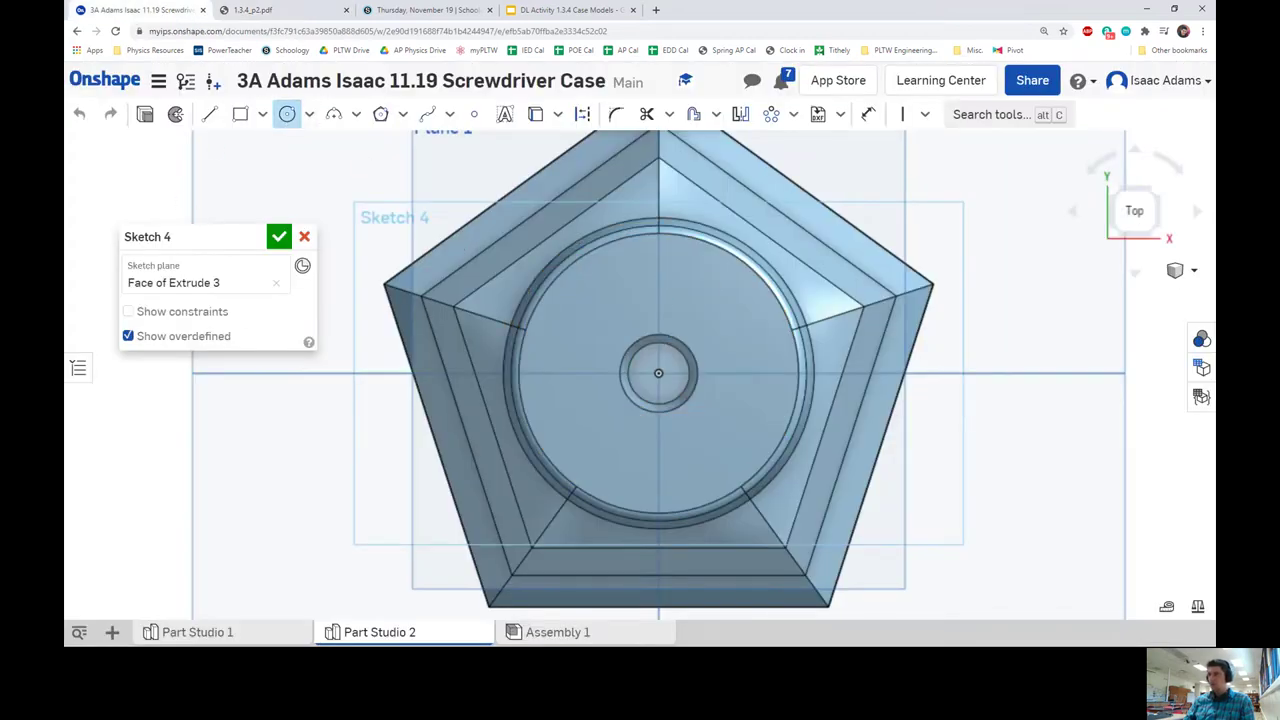
left_click(658, 282)
left_click(688, 276)
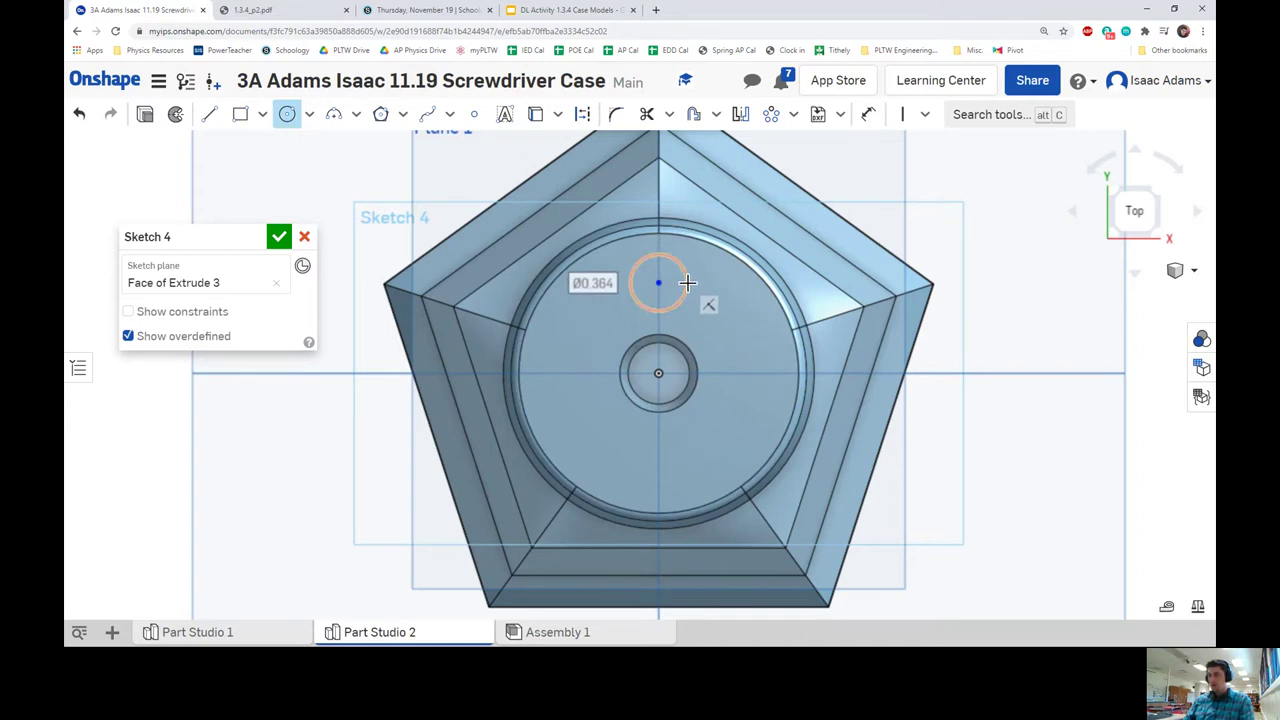
- Dimension the small circle to a 0.25 in diameter
key("d")
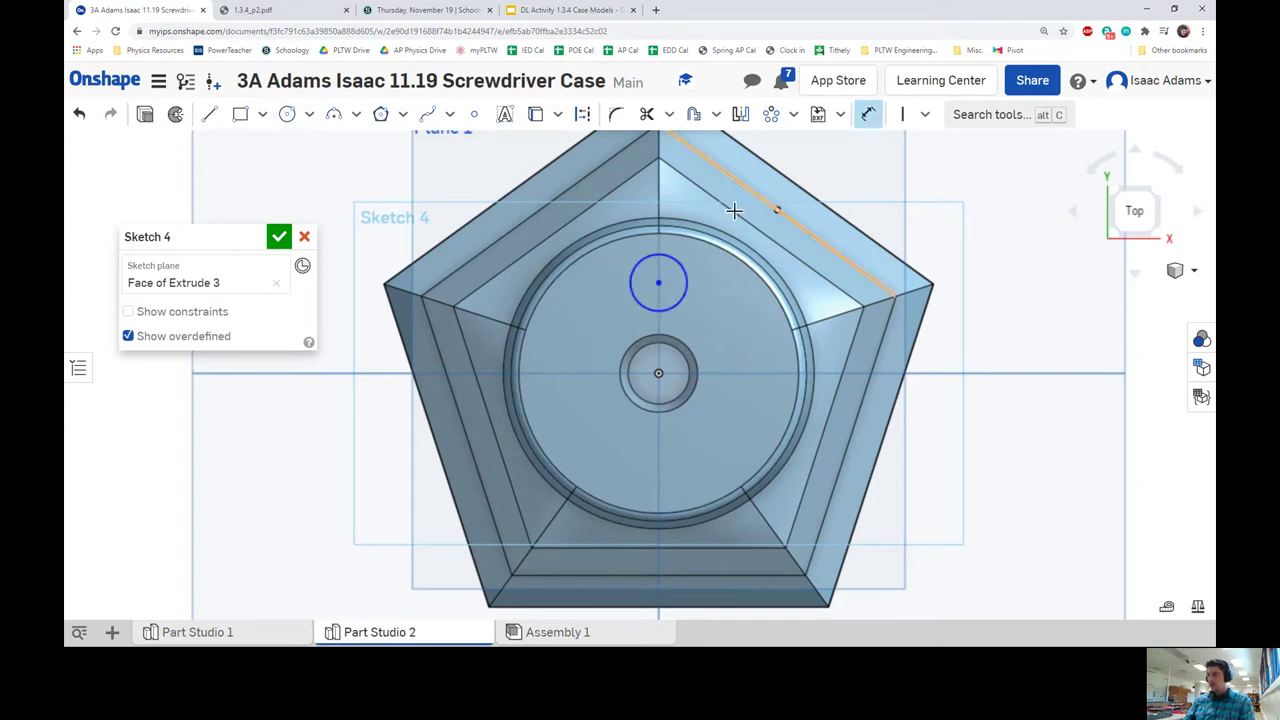
left_click(678, 265)
left_click(728, 277)
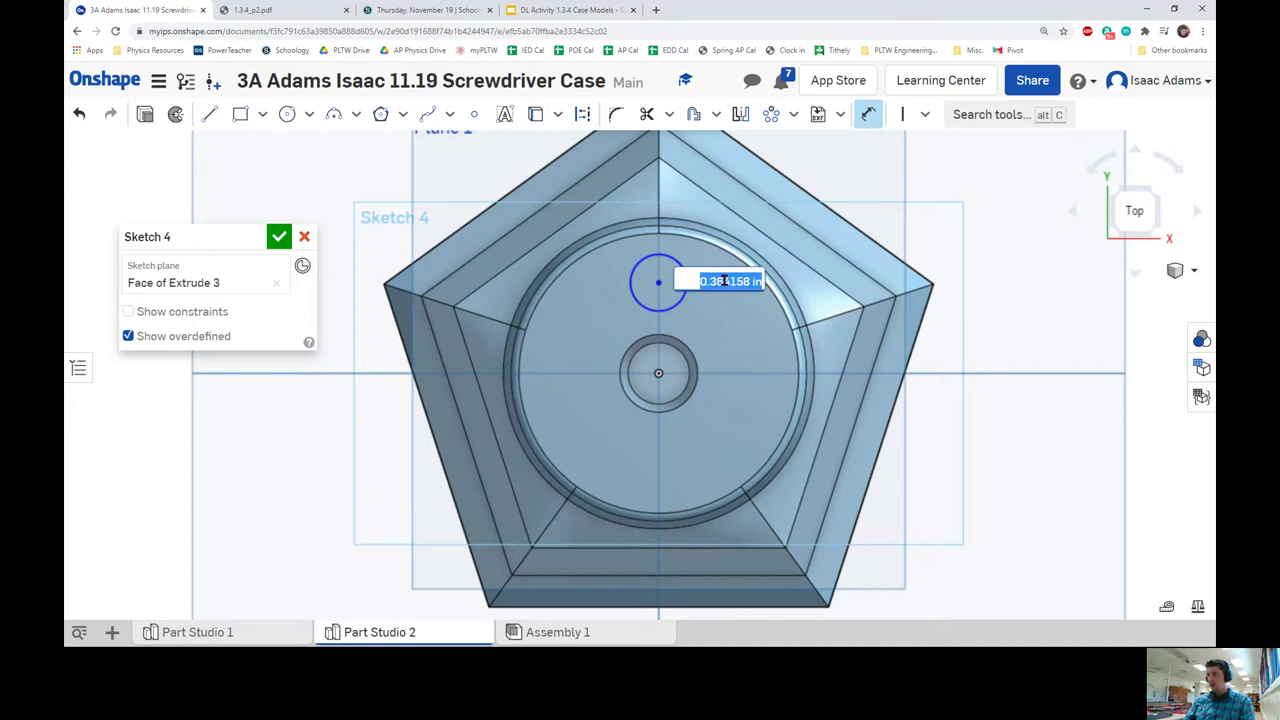
key("Escape")
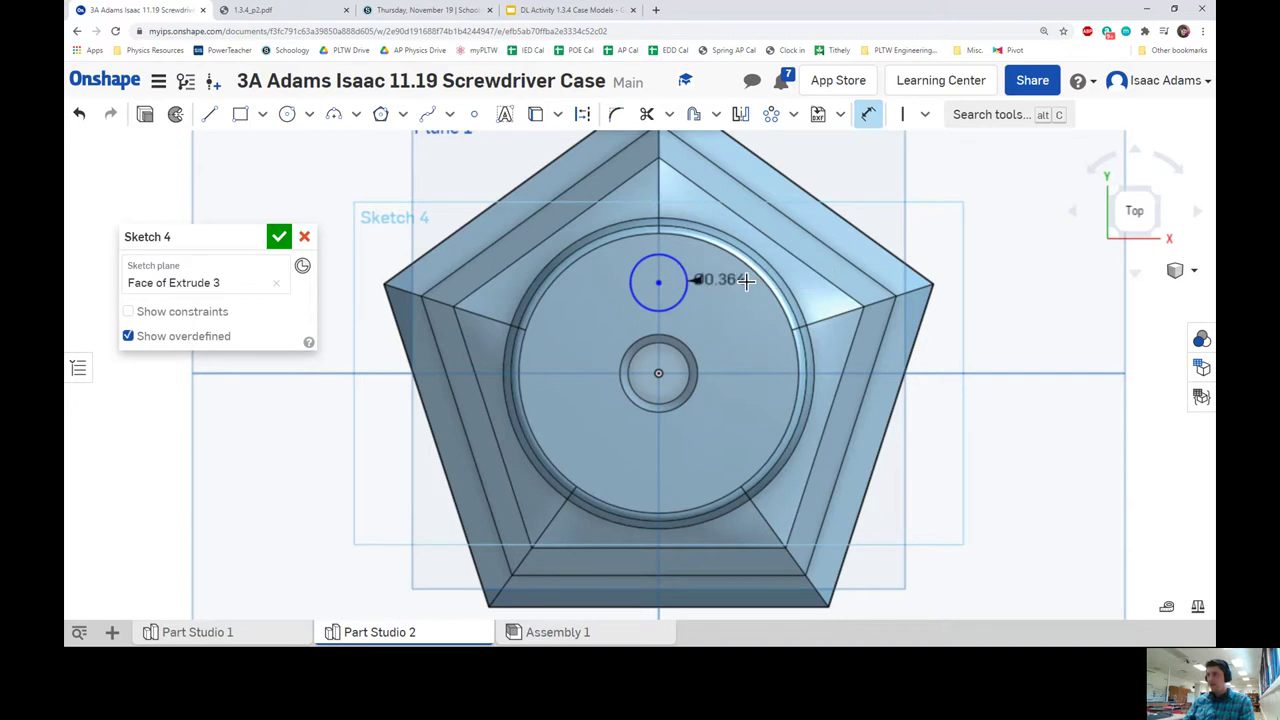
scroll(700, 296, "up", 2)
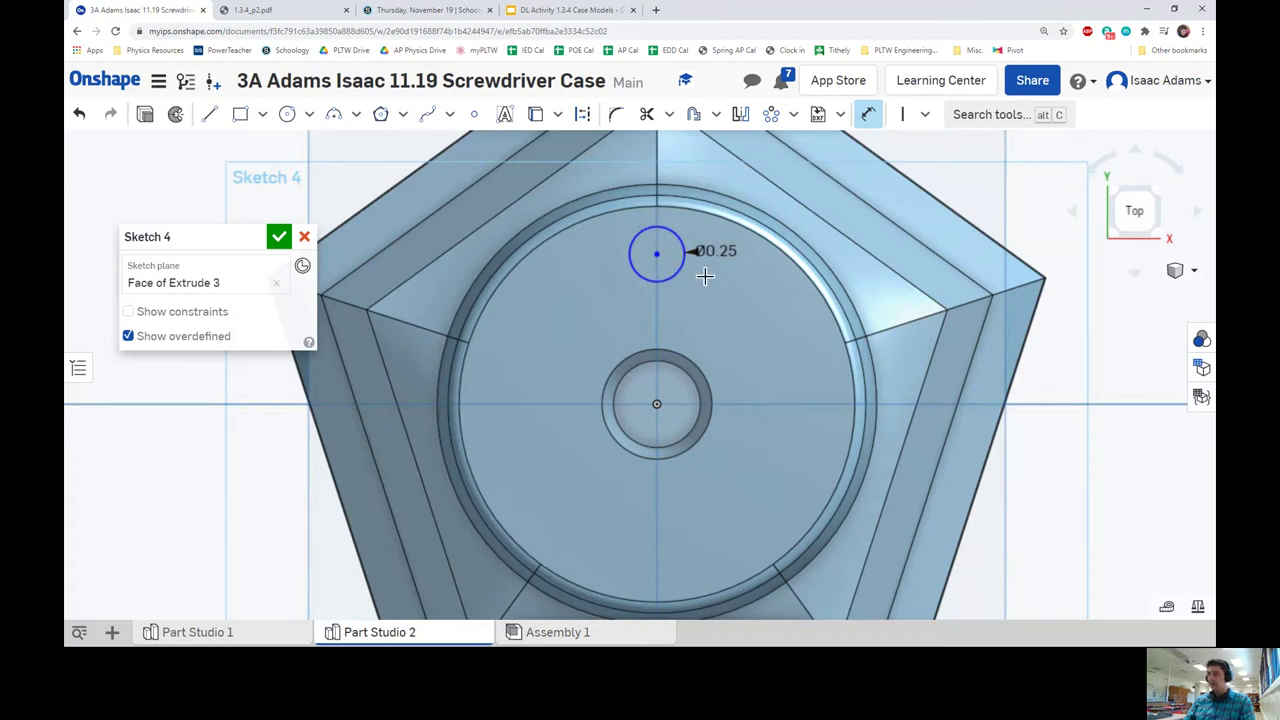
- Dimension the small circle's centre 0.6 in vertically from the origin
key("Escape")
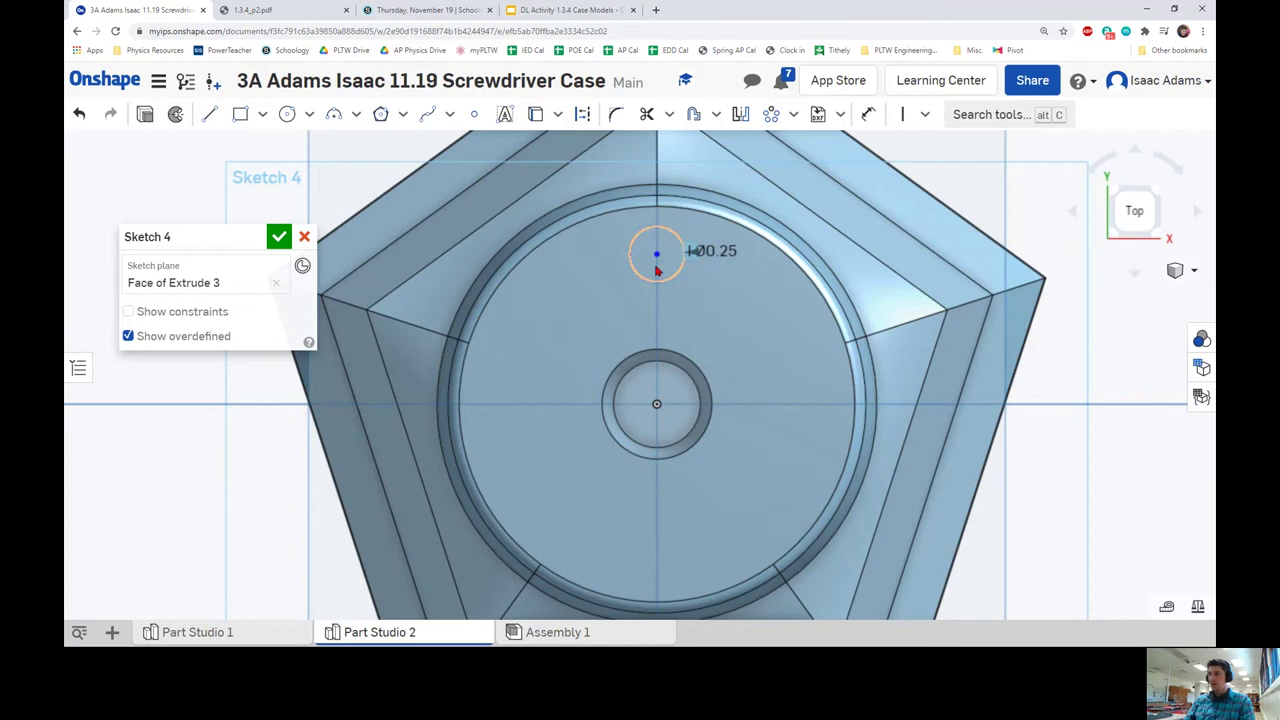
left_click(656, 253)
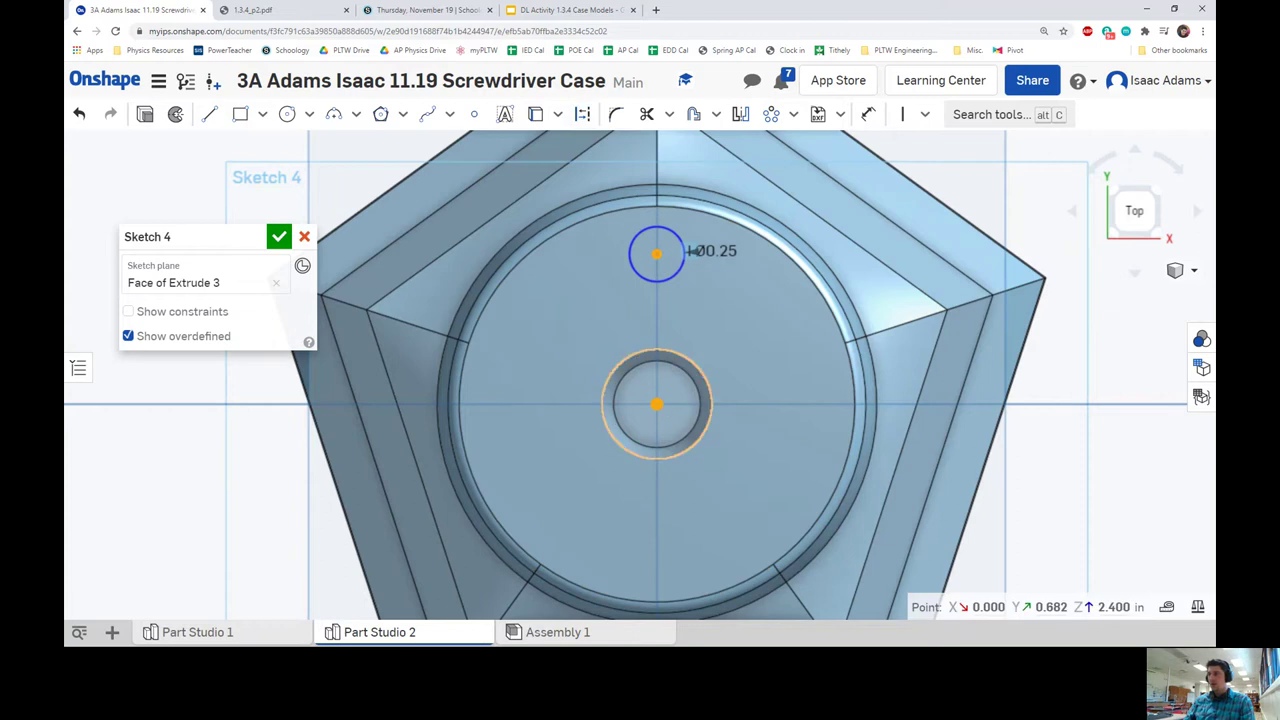
left_click(744, 350)
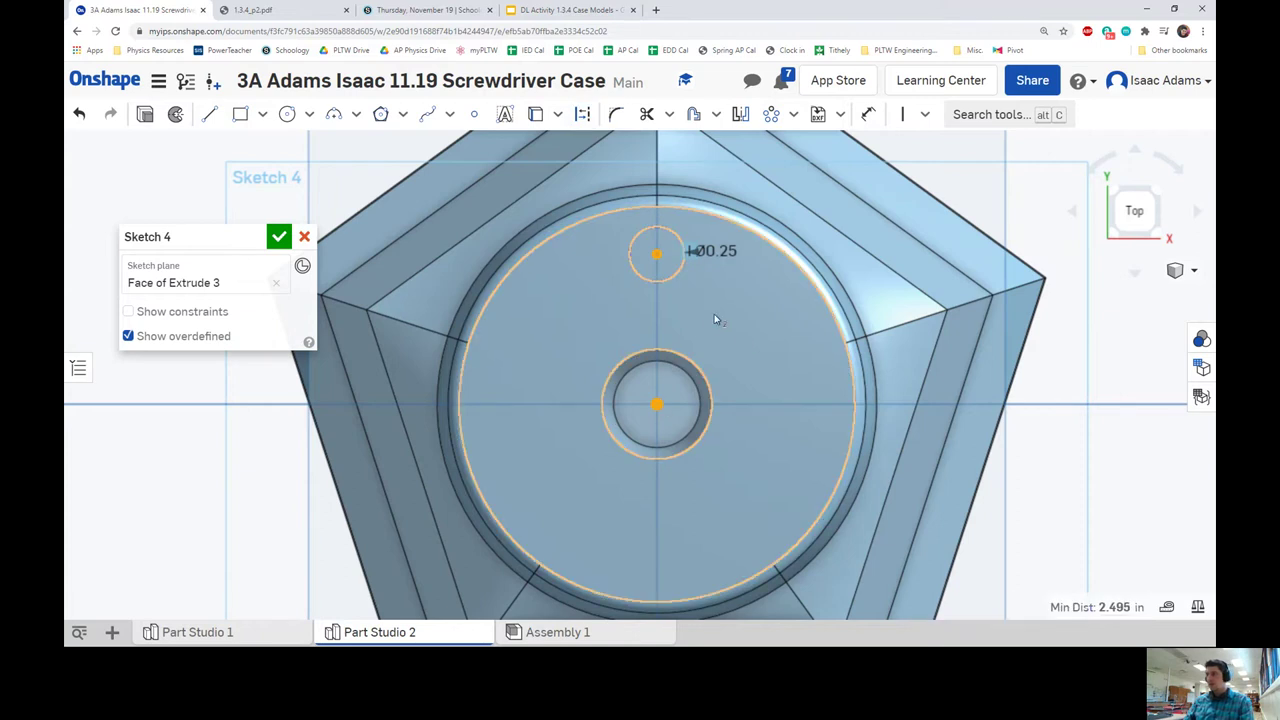
left_click(866, 116)
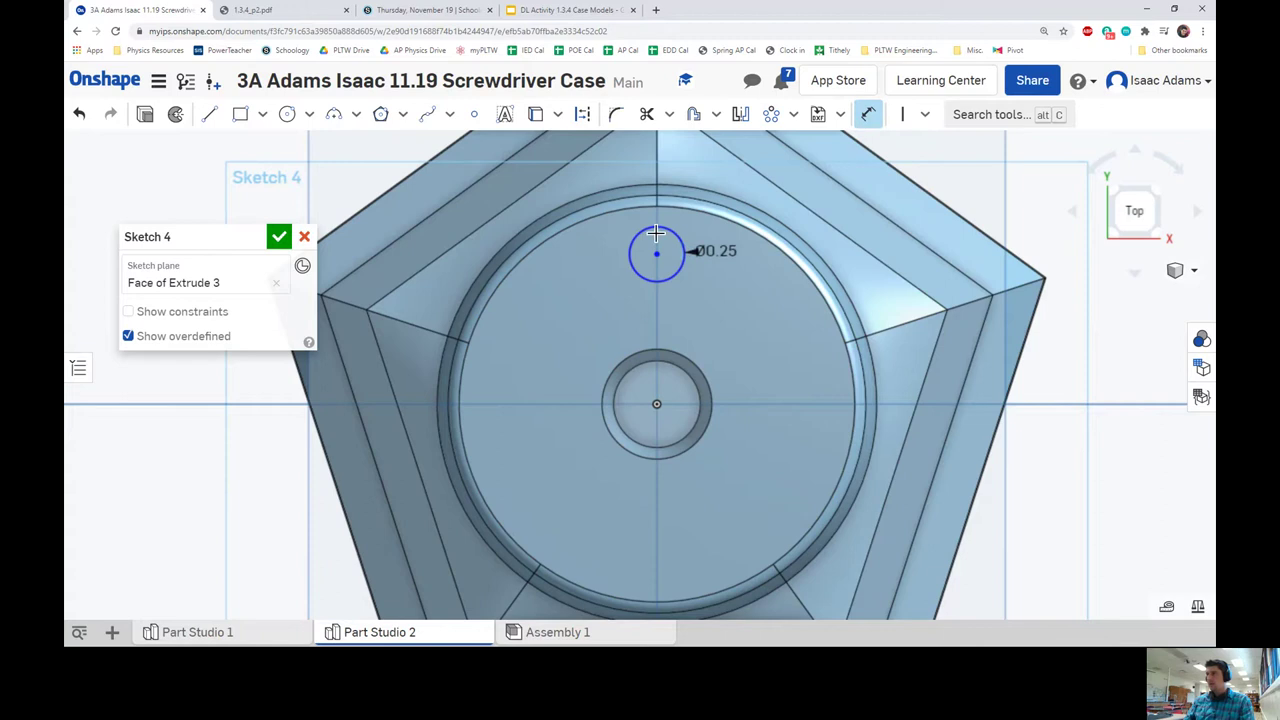
left_click(657, 255)
left_click(656, 404)
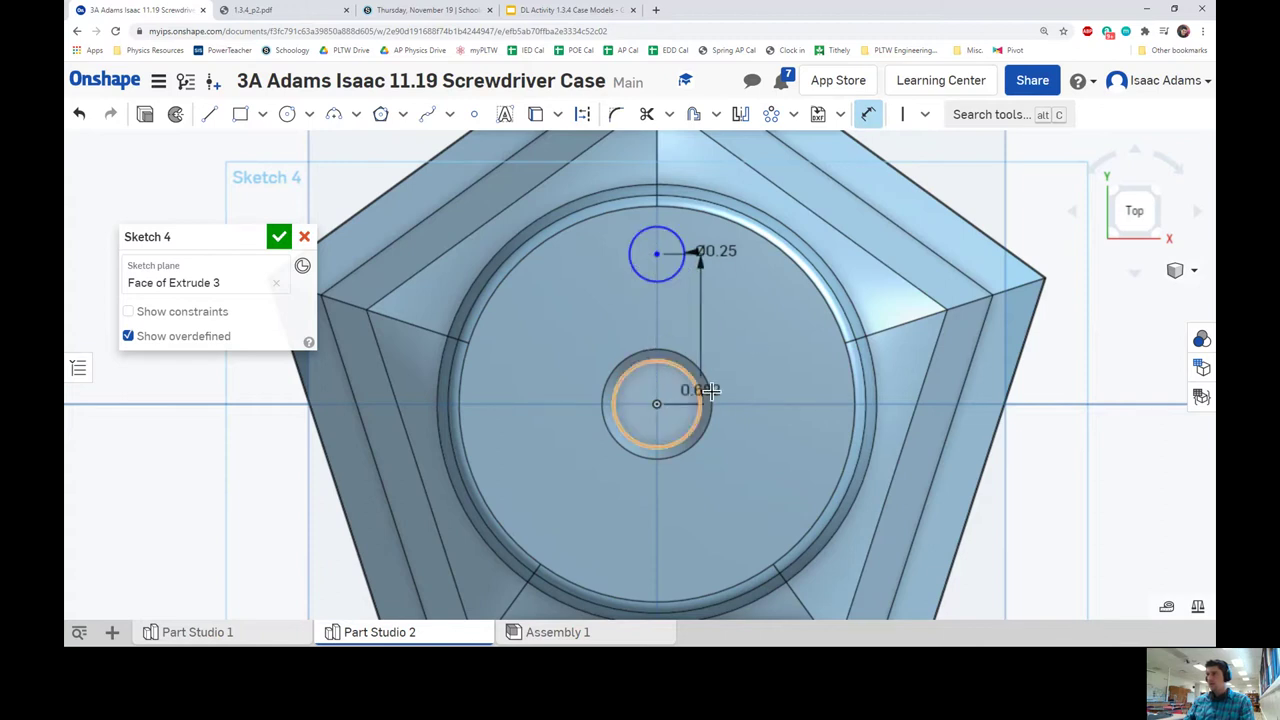
left_click(806, 348)
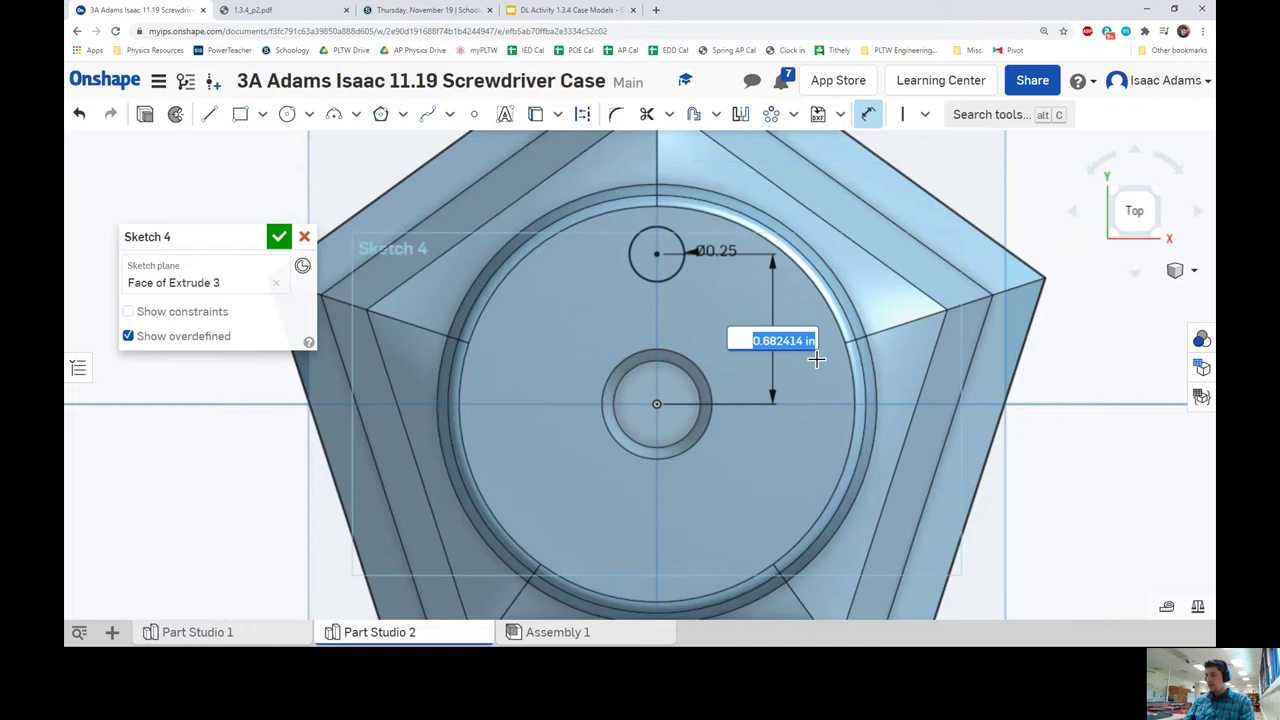
type("0.")
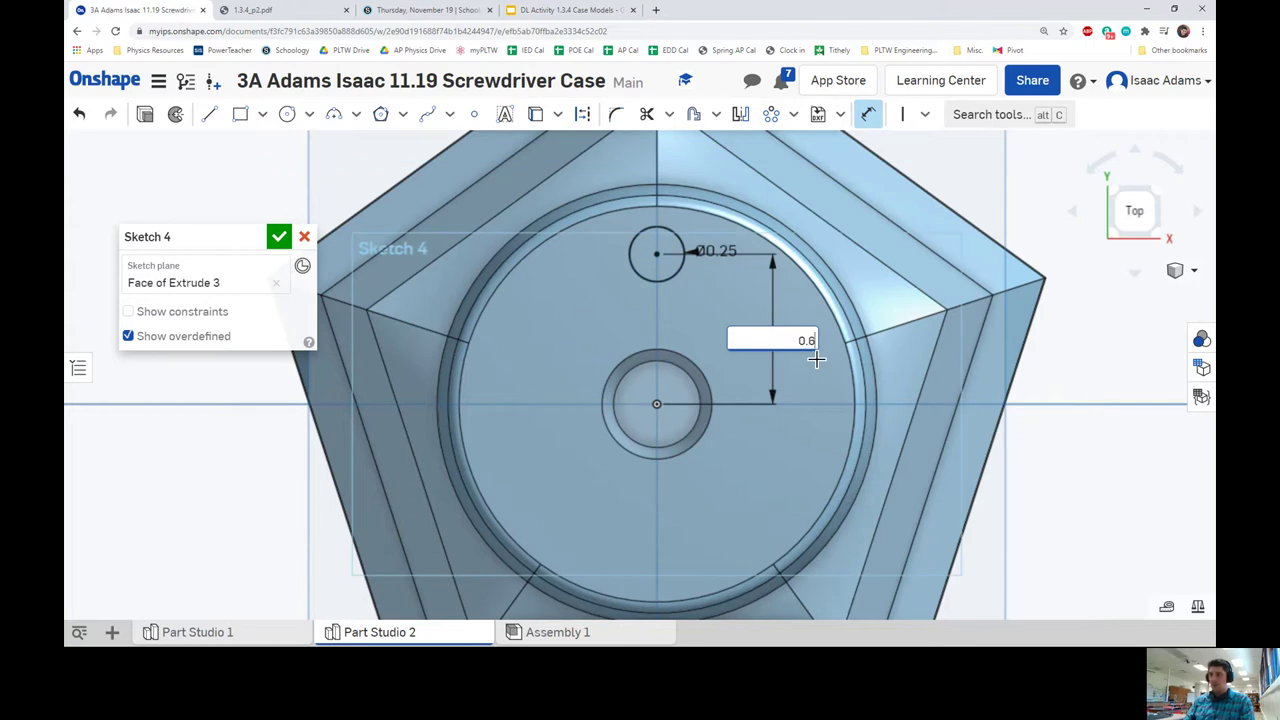
type("6")
key("Return")
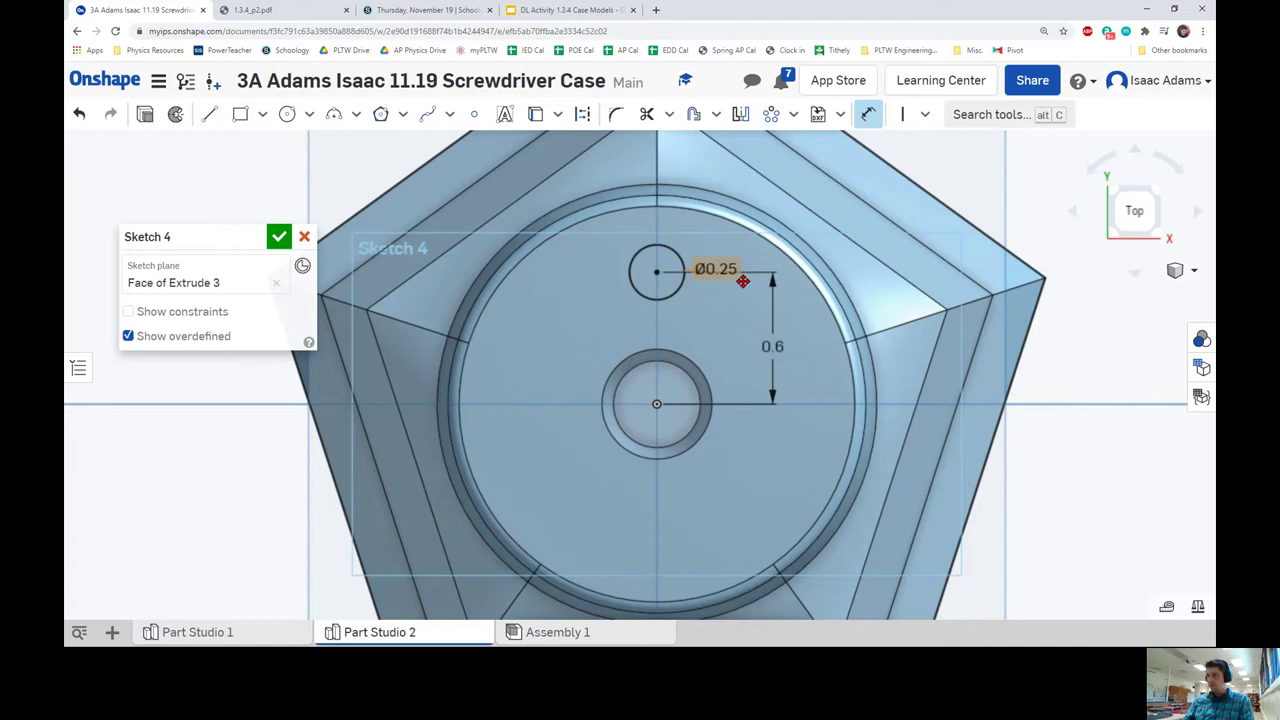
left_click(897, 182)
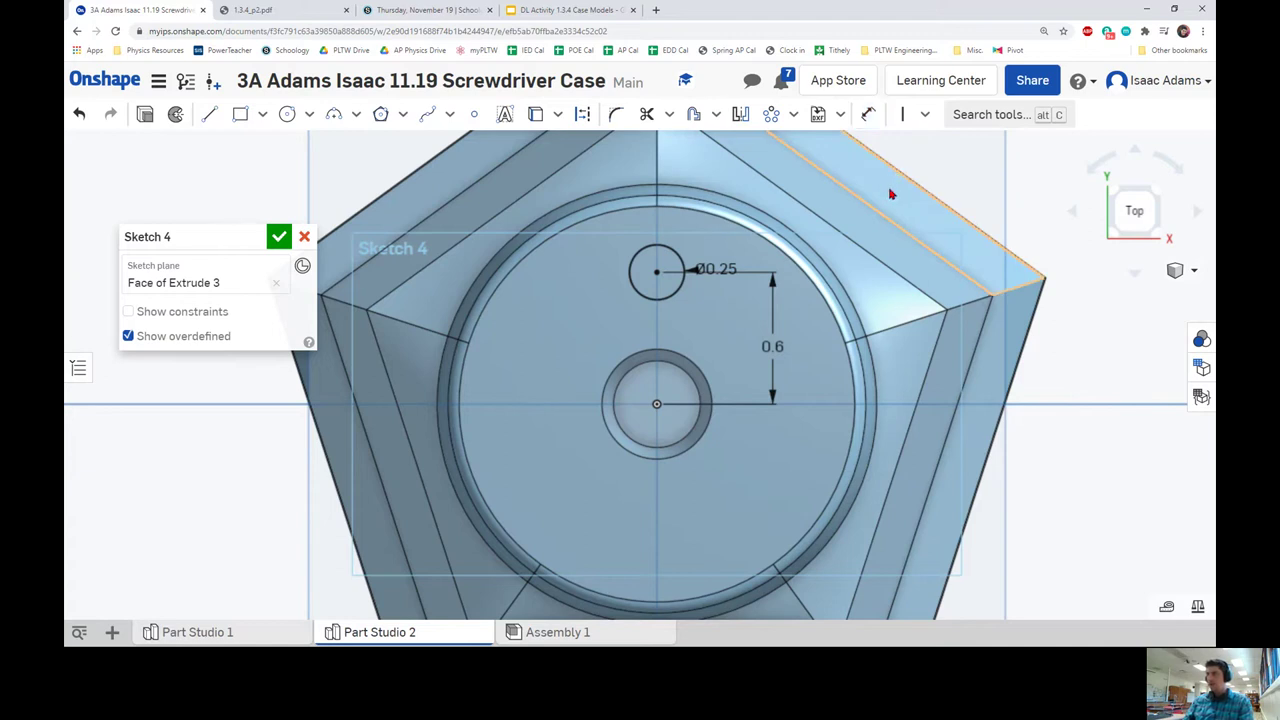
- Circular-pattern the small circle around the origin with 5 instances and finish the sketch
left_click(795, 114)
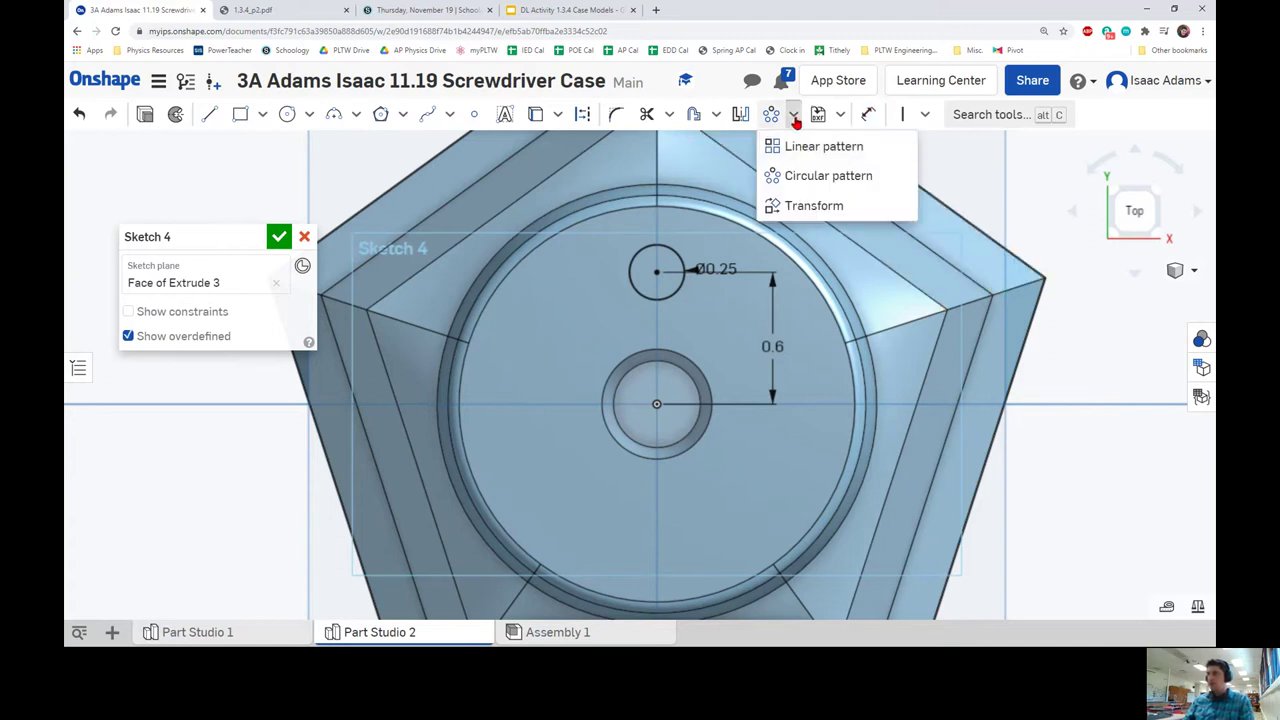
left_click(791, 176)
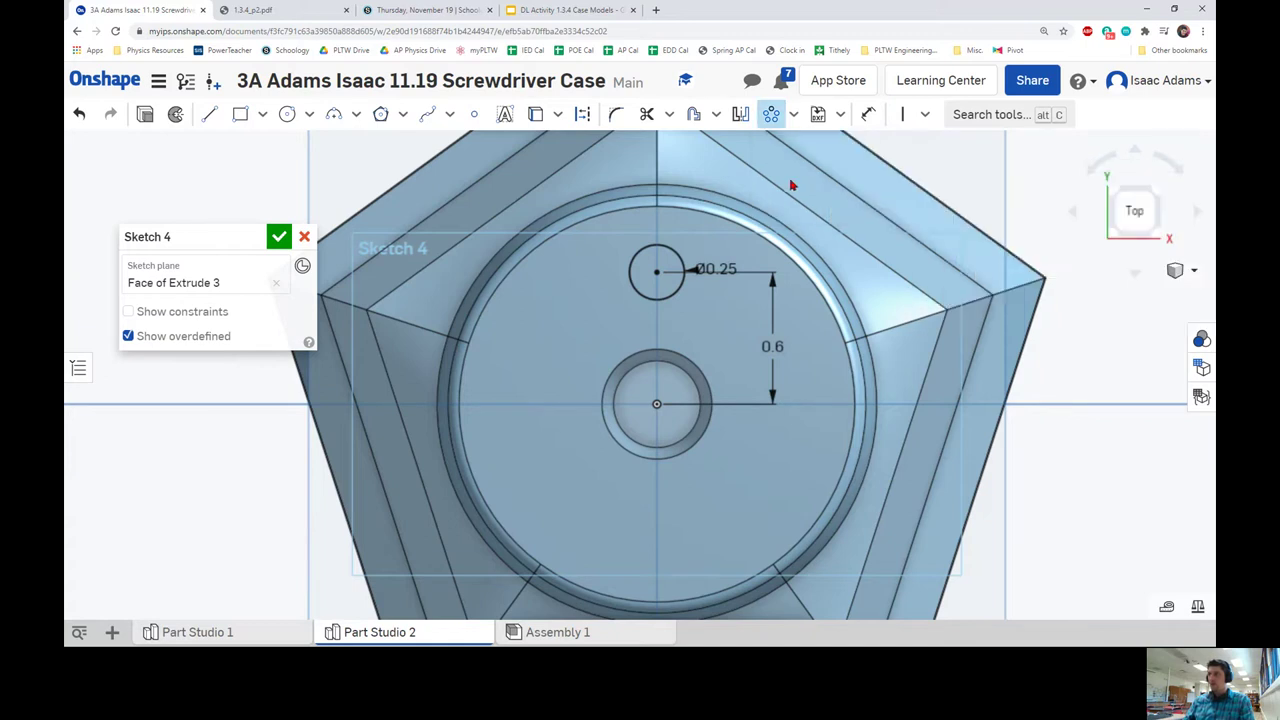
left_click(674, 257)
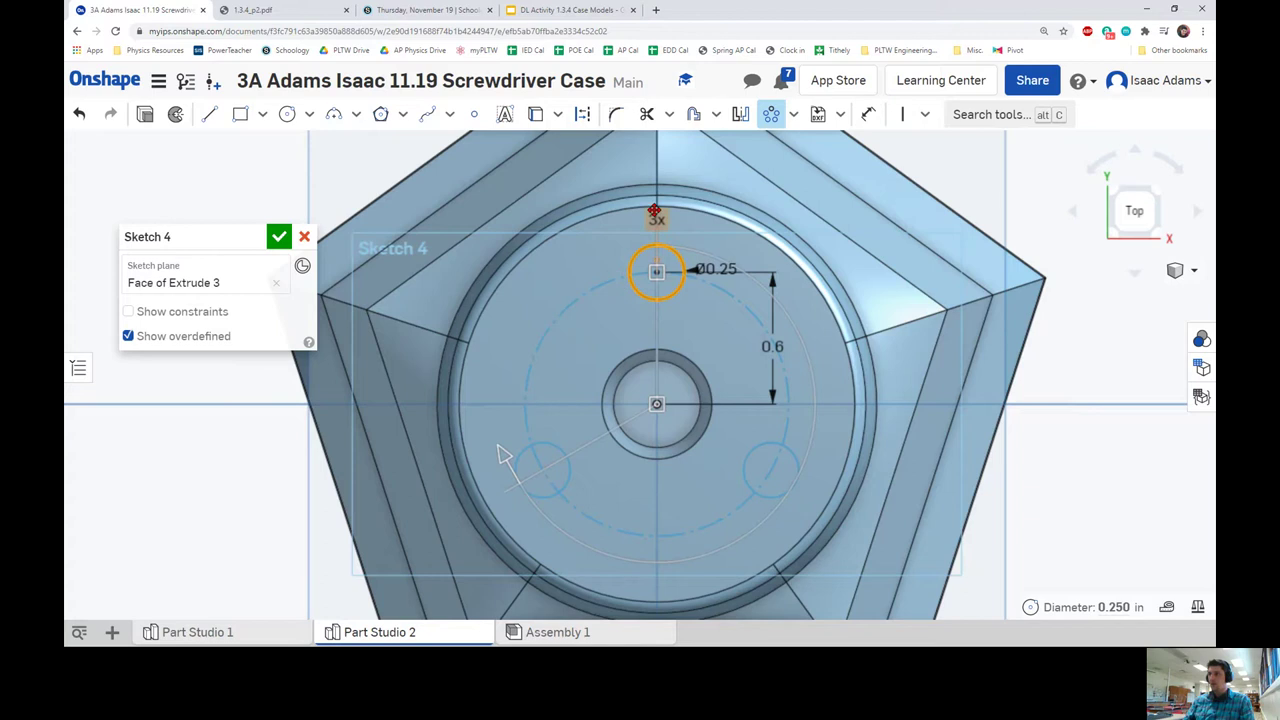
left_click(654, 212)
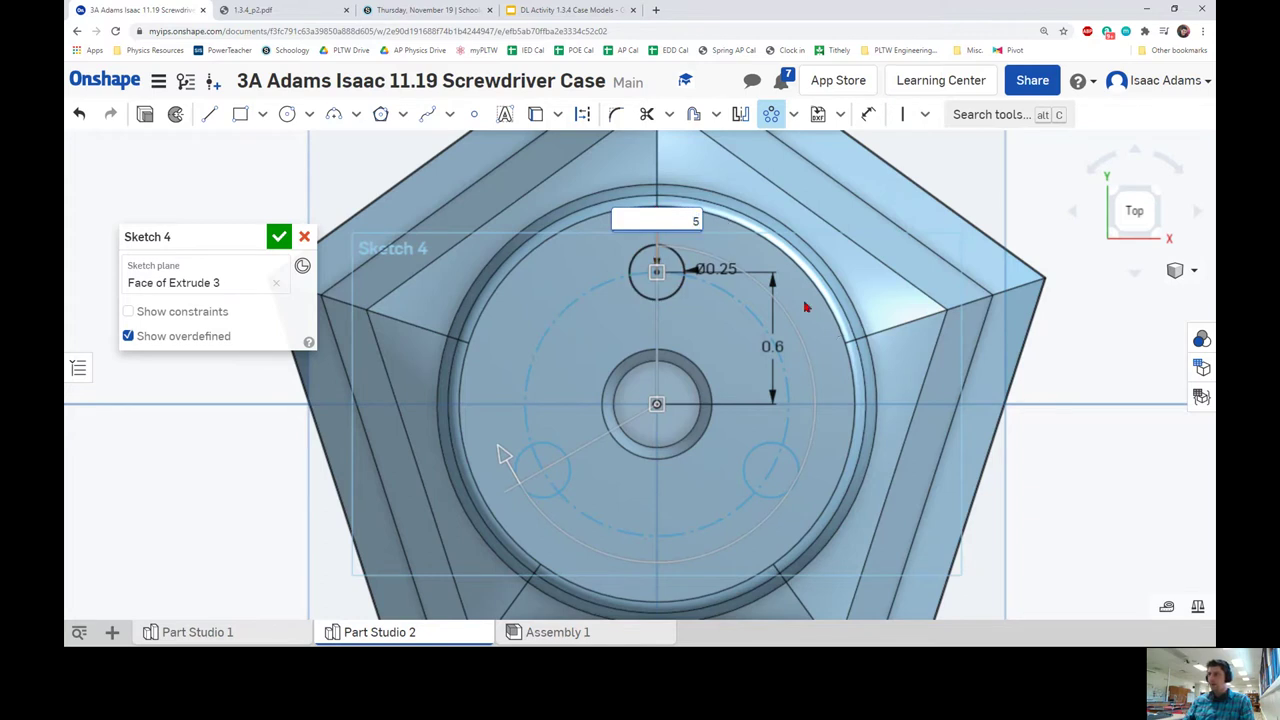
left_click(660, 298)
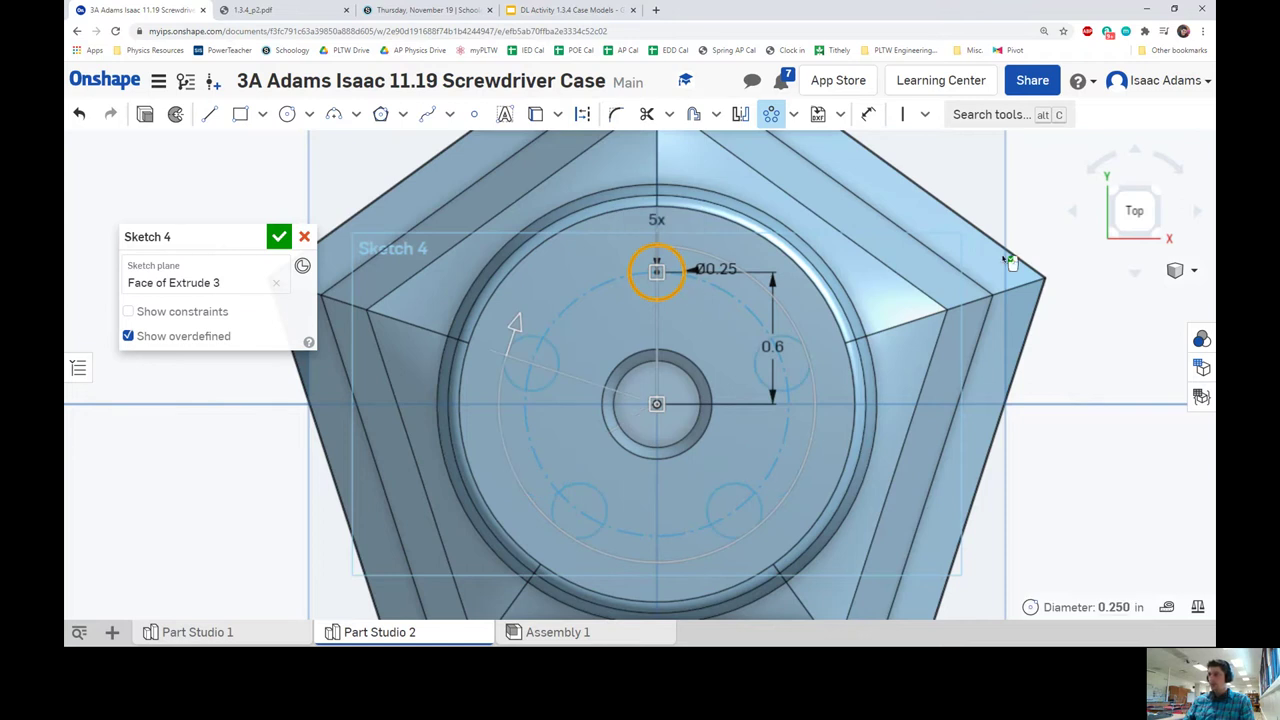
right_click_drag(960, 283, 547, 265)
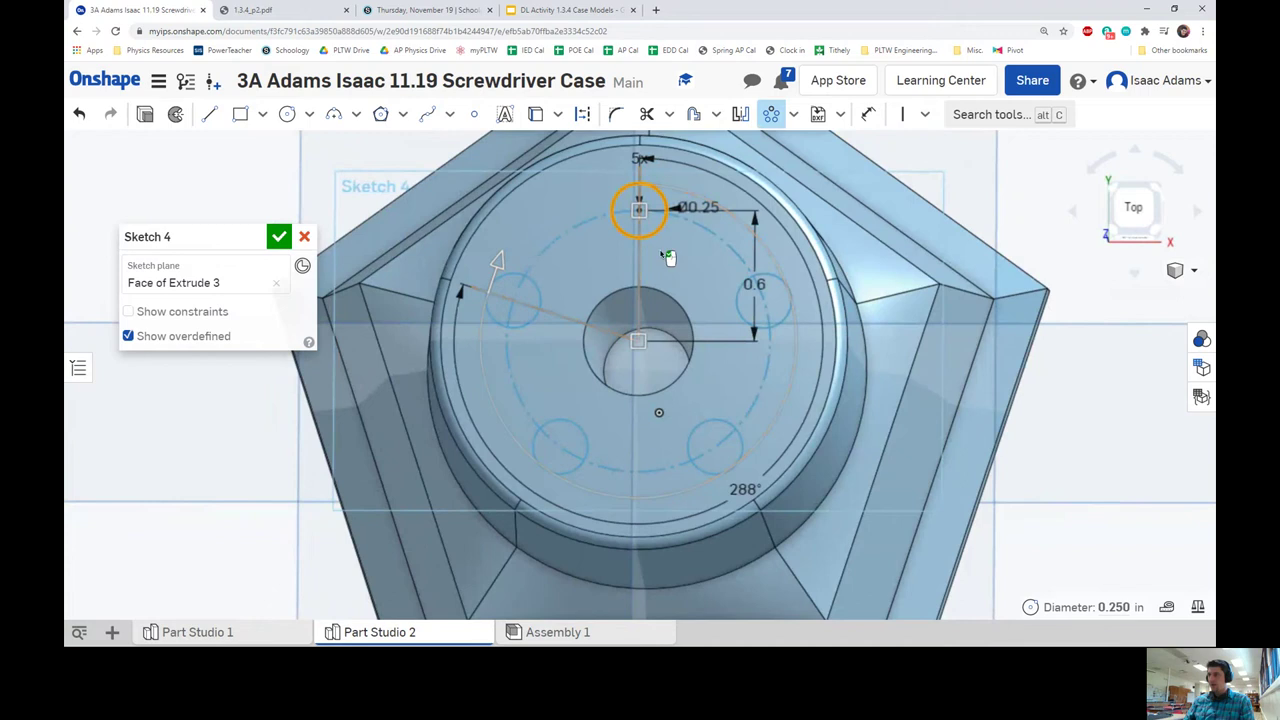
right_click_drag(666, 251, 809, 266)
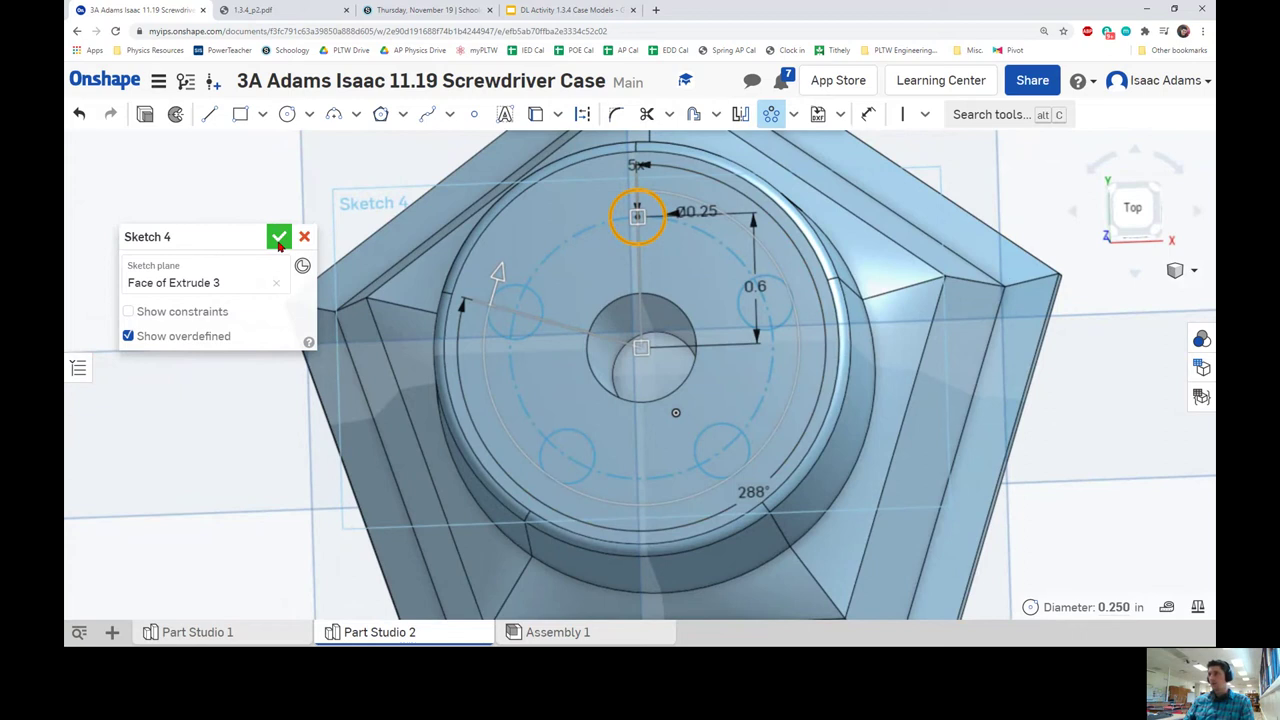
left_click(279, 240)
- Start an Extrude using all five small circle regions on the cylinder's top face
mouse_move(766, 300)
right_mouse_down()
mouse_move(766, 331)
mouse_move(787, 320)
mouse_move(775, 320)
right_mouse_up()
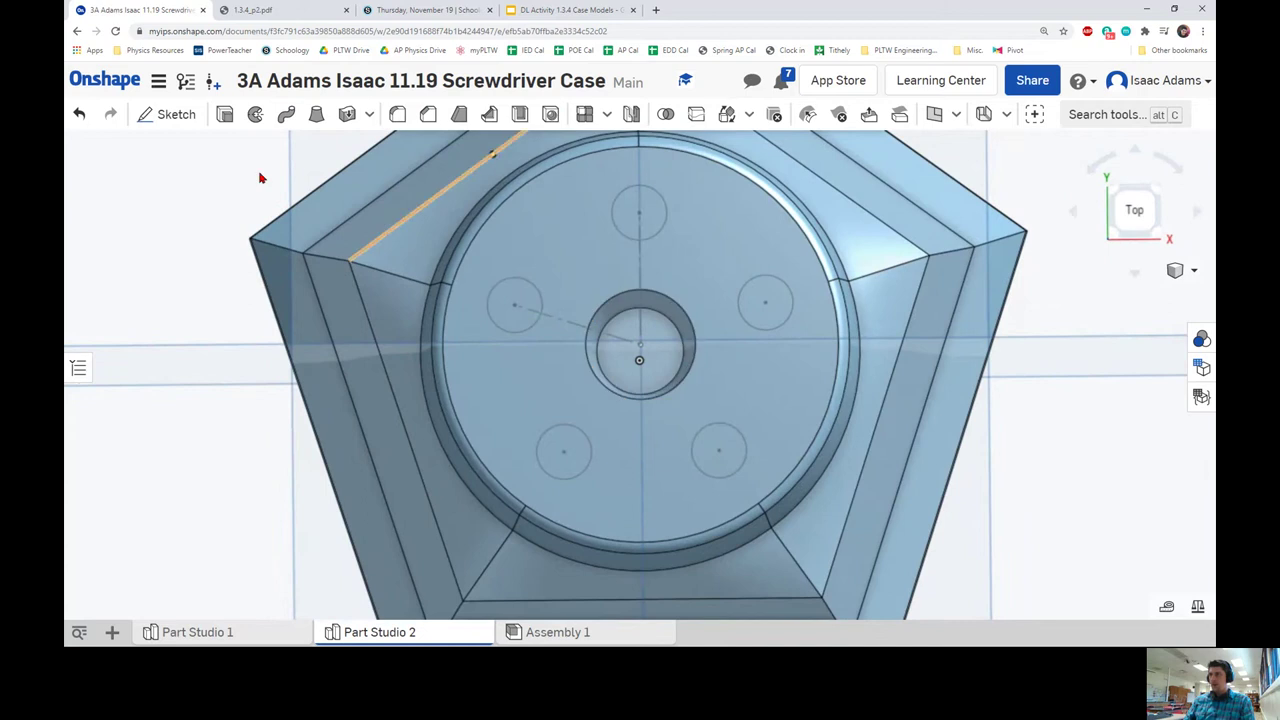
left_click(224, 114)
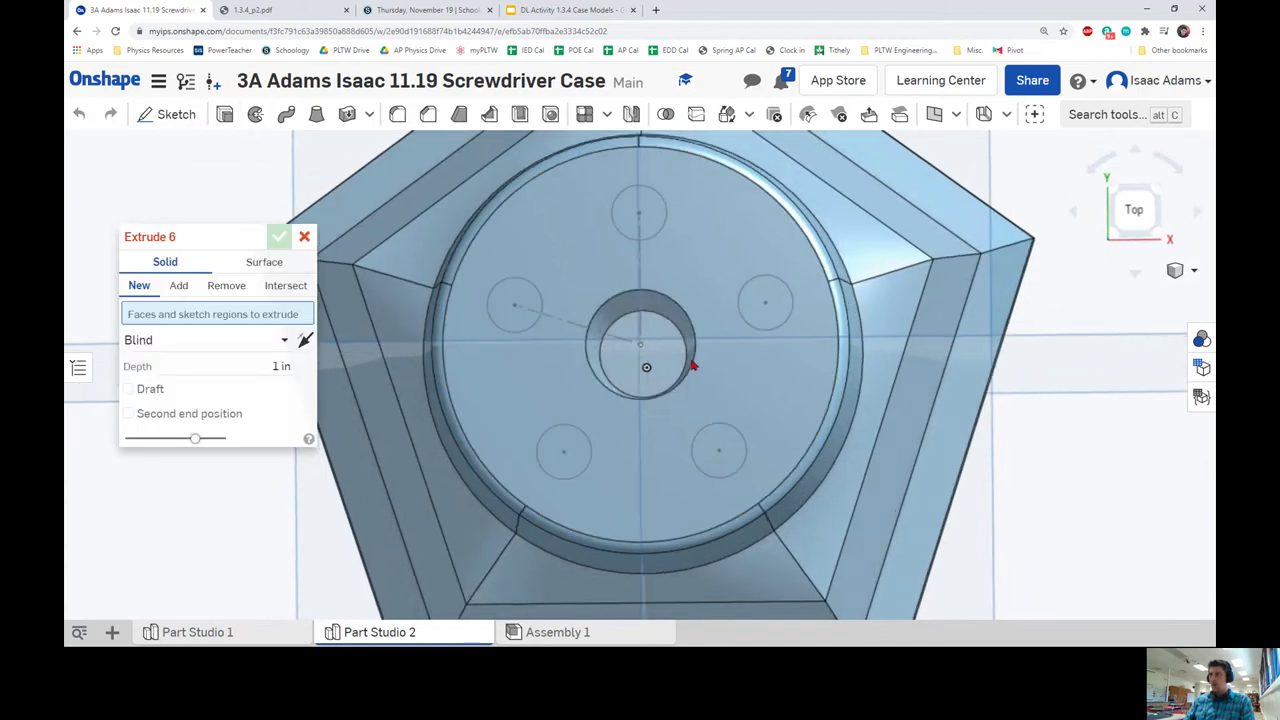
right_click_drag(689, 363, 660, 277)
left_click(645, 215)
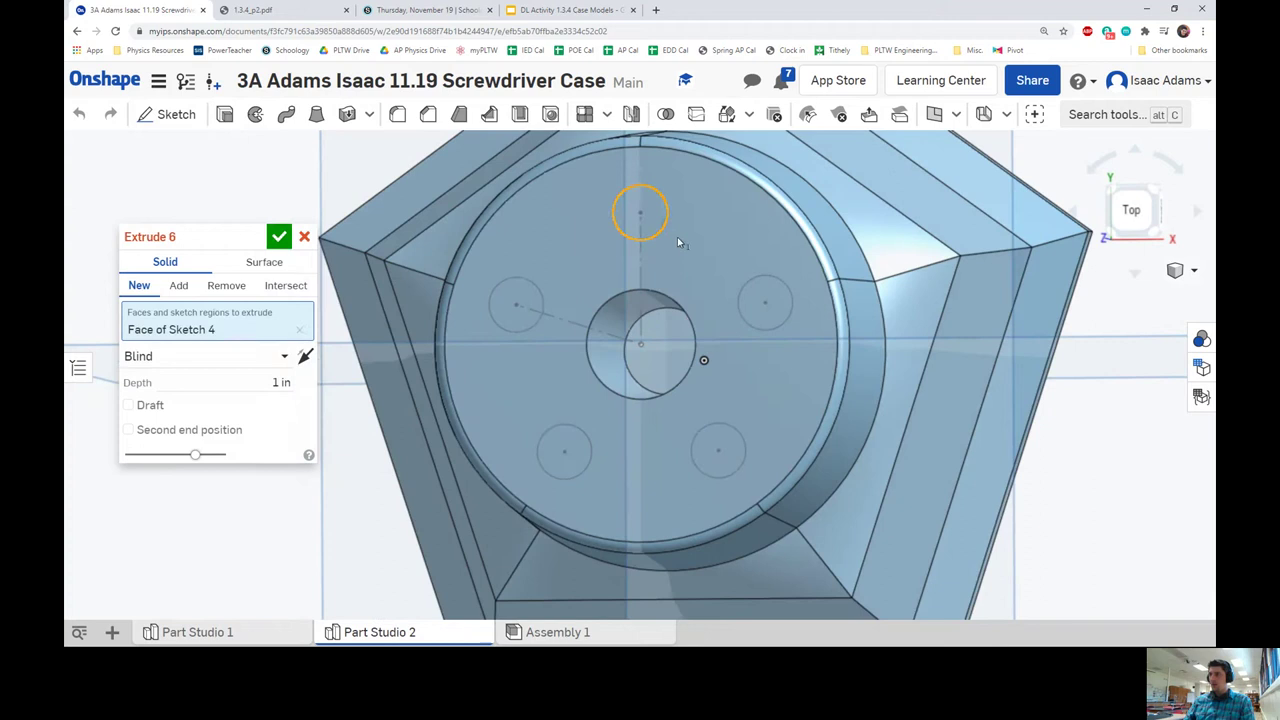
left_click(766, 300)
left_click(514, 303)
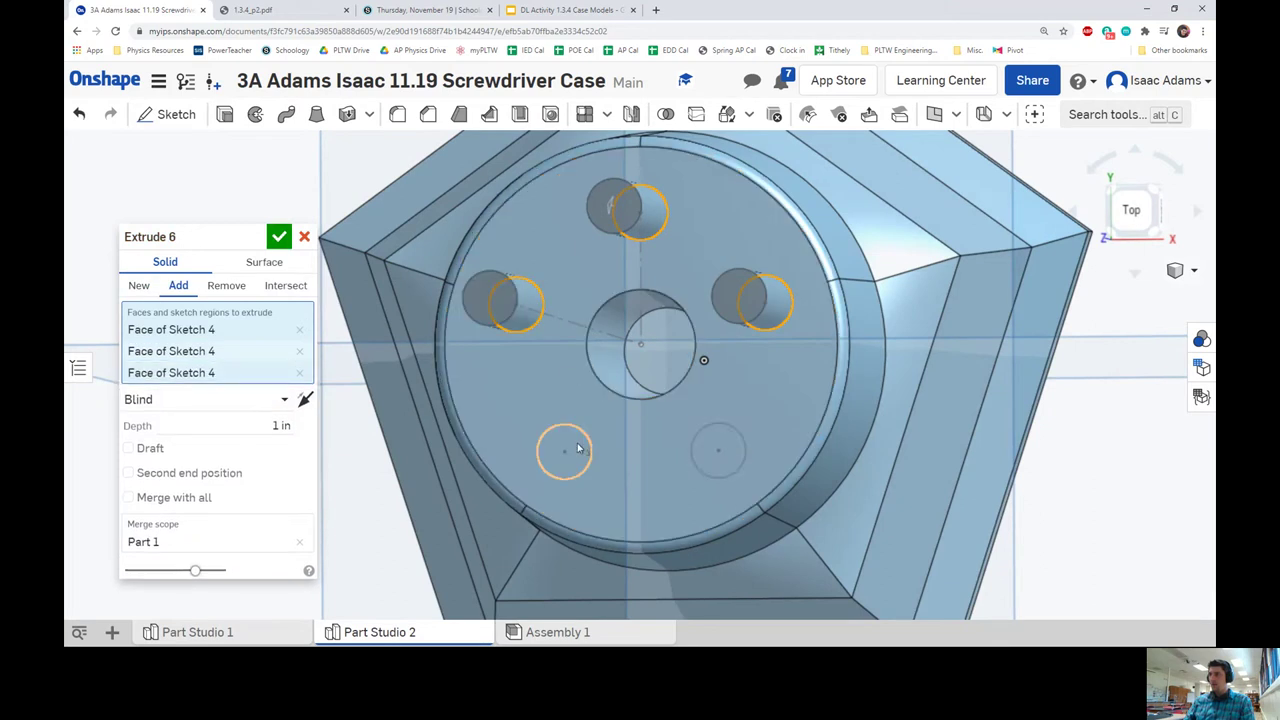
left_click(566, 451)
left_click(715, 448)
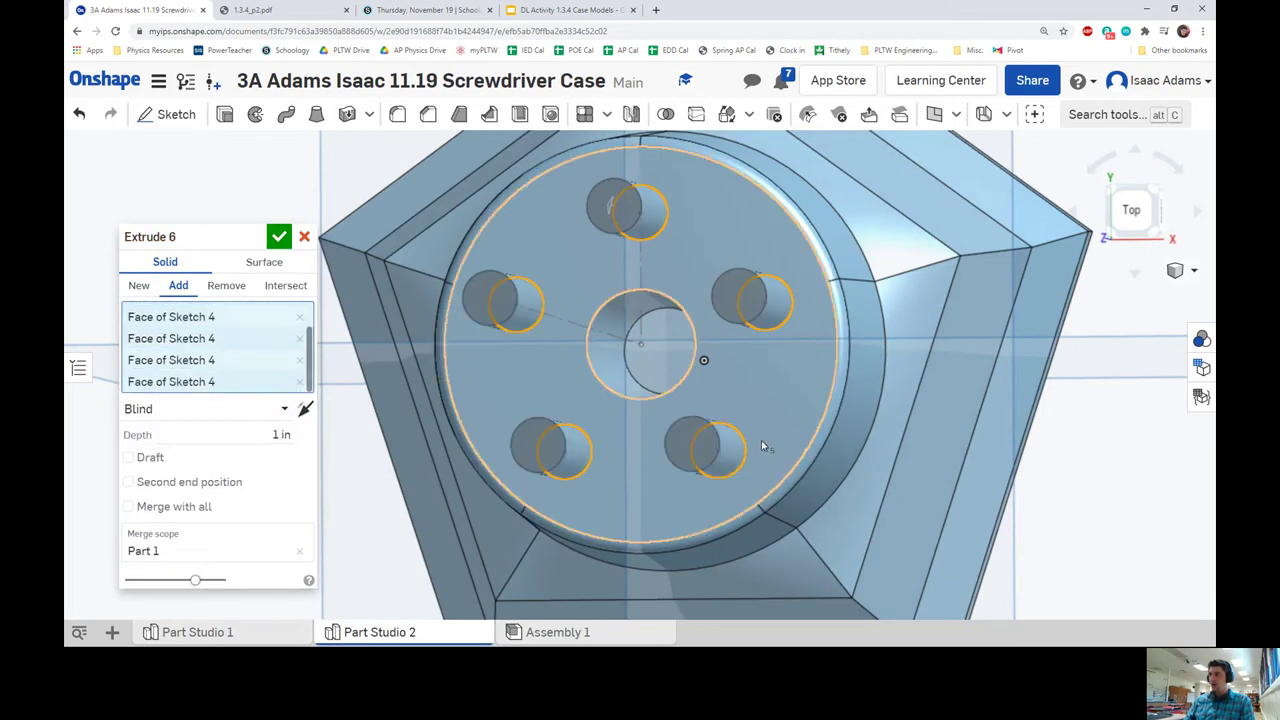
- Make the five-circle extrusion a blind cut that removes material to a depth of 0.75 in
right_click_drag(765, 446, 520, 408)
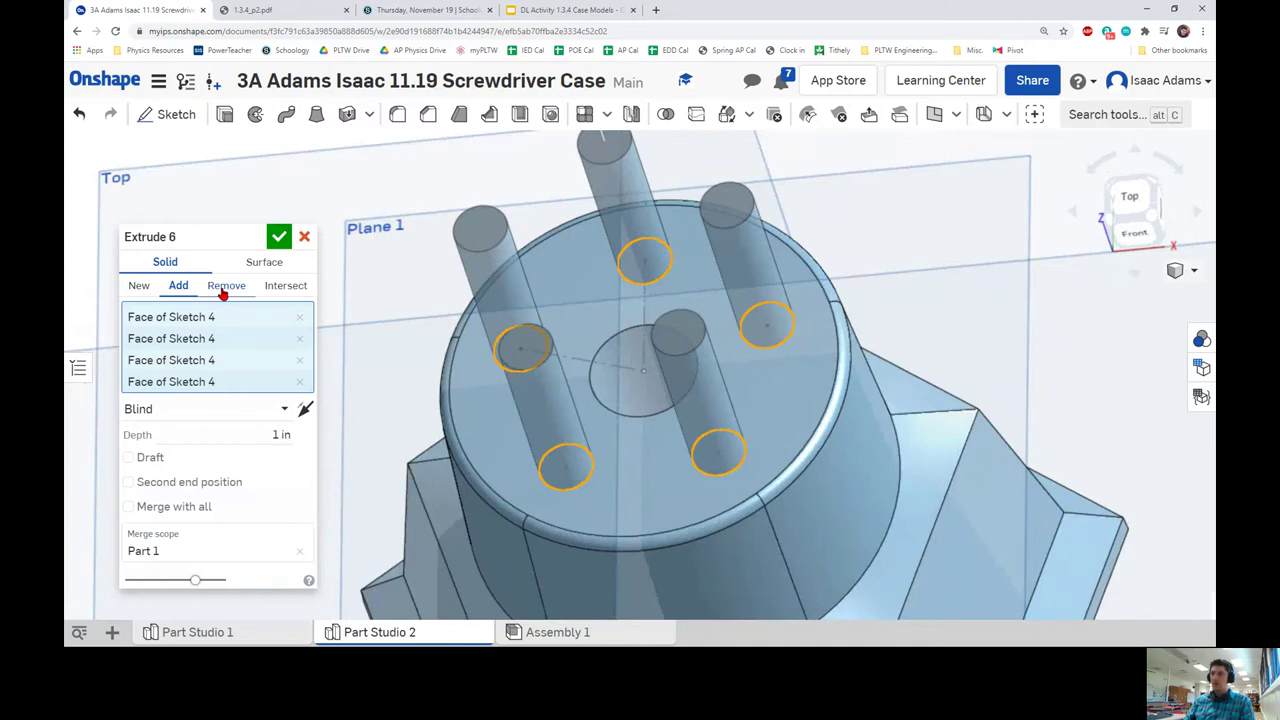
left_click(225, 287)
right_click_drag(700, 470, 381, 370)
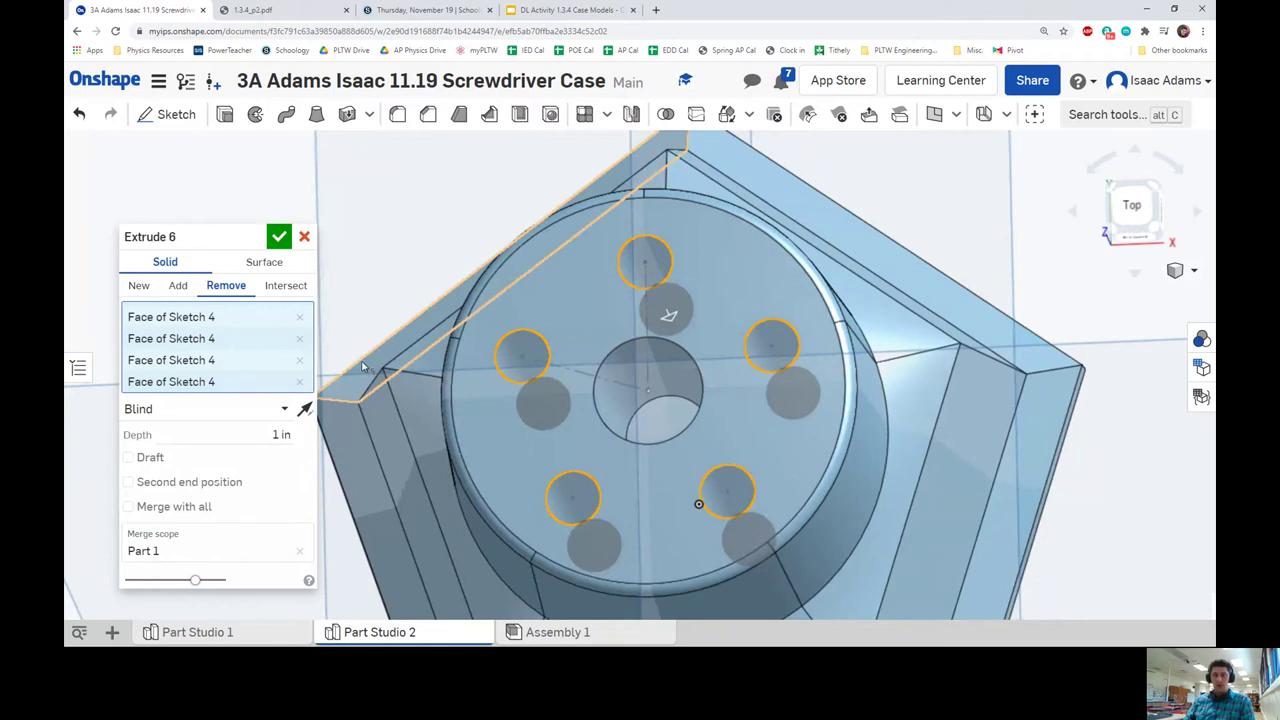
left_click(276, 435)
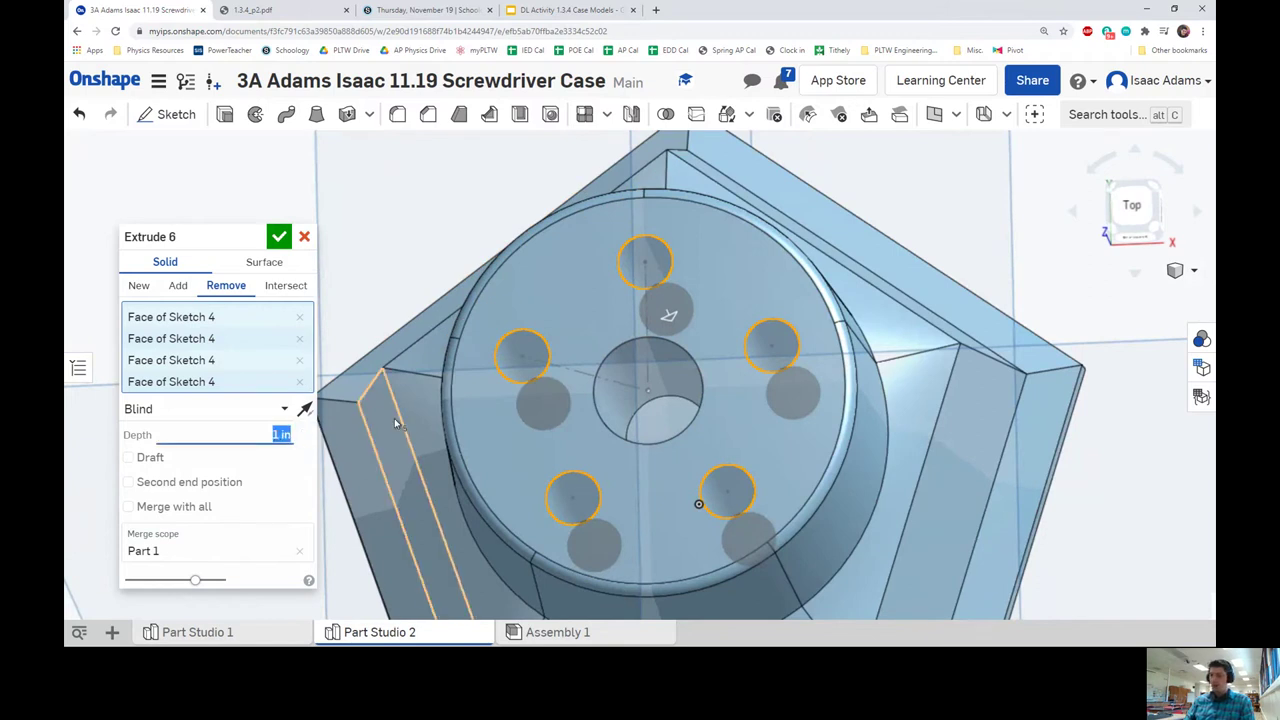
type("0.75")
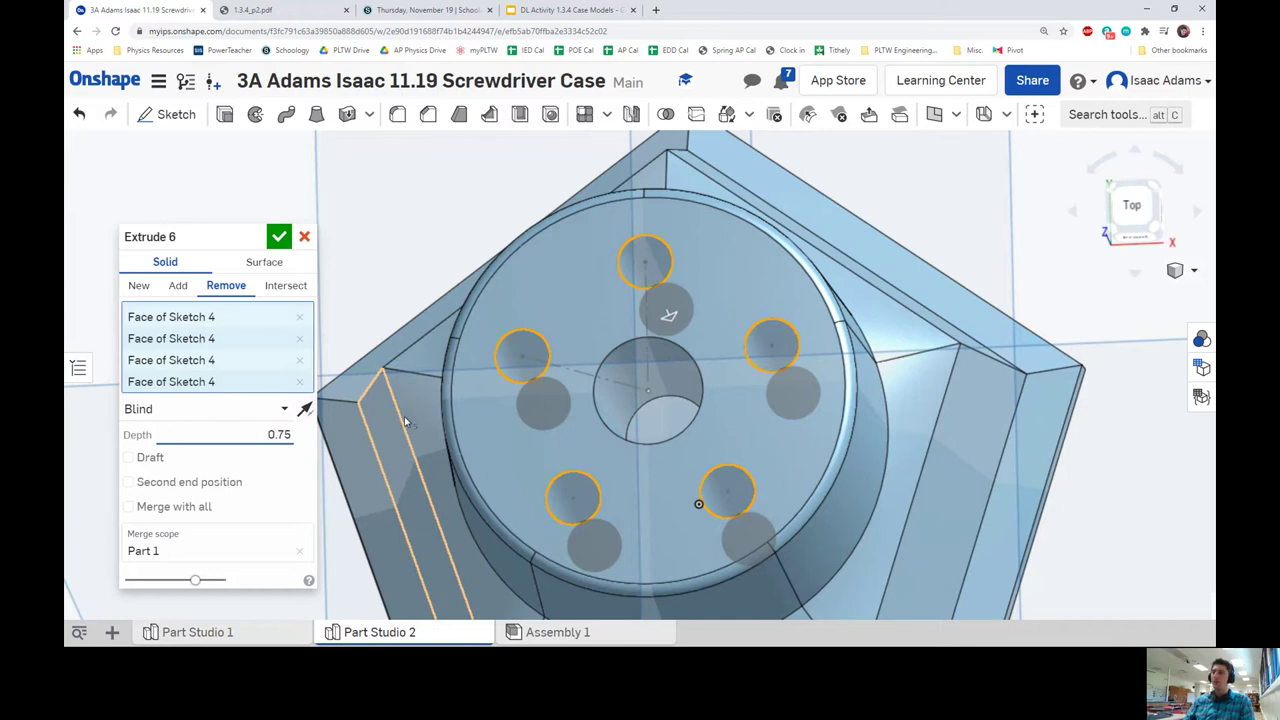
key("Return")
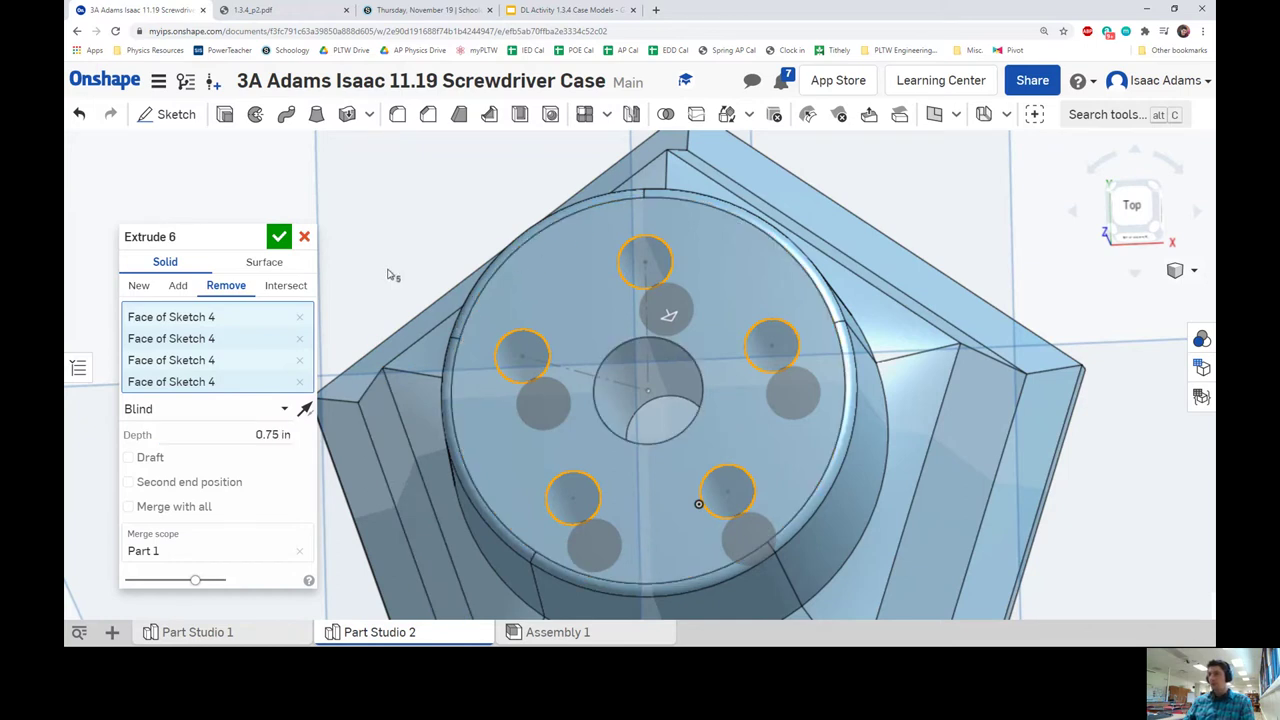
mouse_move(414, 286)
right_mouse_down()
mouse_move(423, 294)
mouse_move(425, 249)
mouse_move(422, 294)
right_mouse_up()
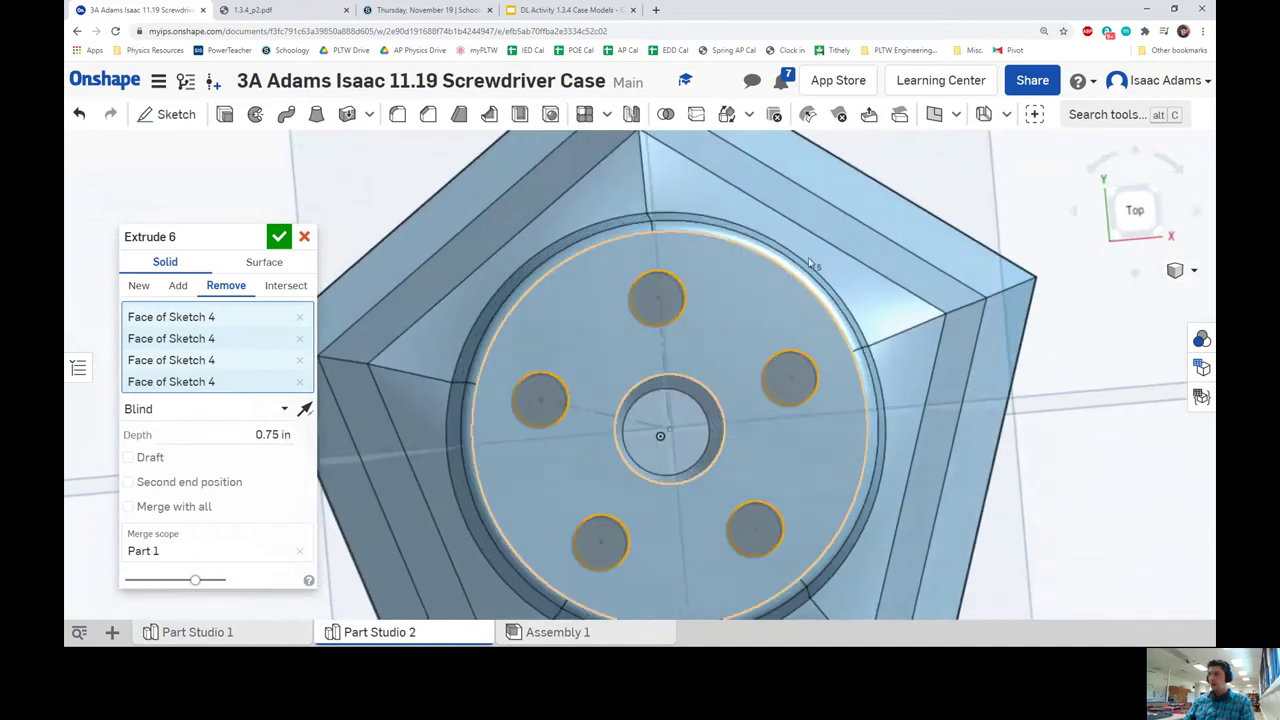
- Add a 3 degree draft that narrows the small holes with depth and accept the cut
left_click(1136, 214)
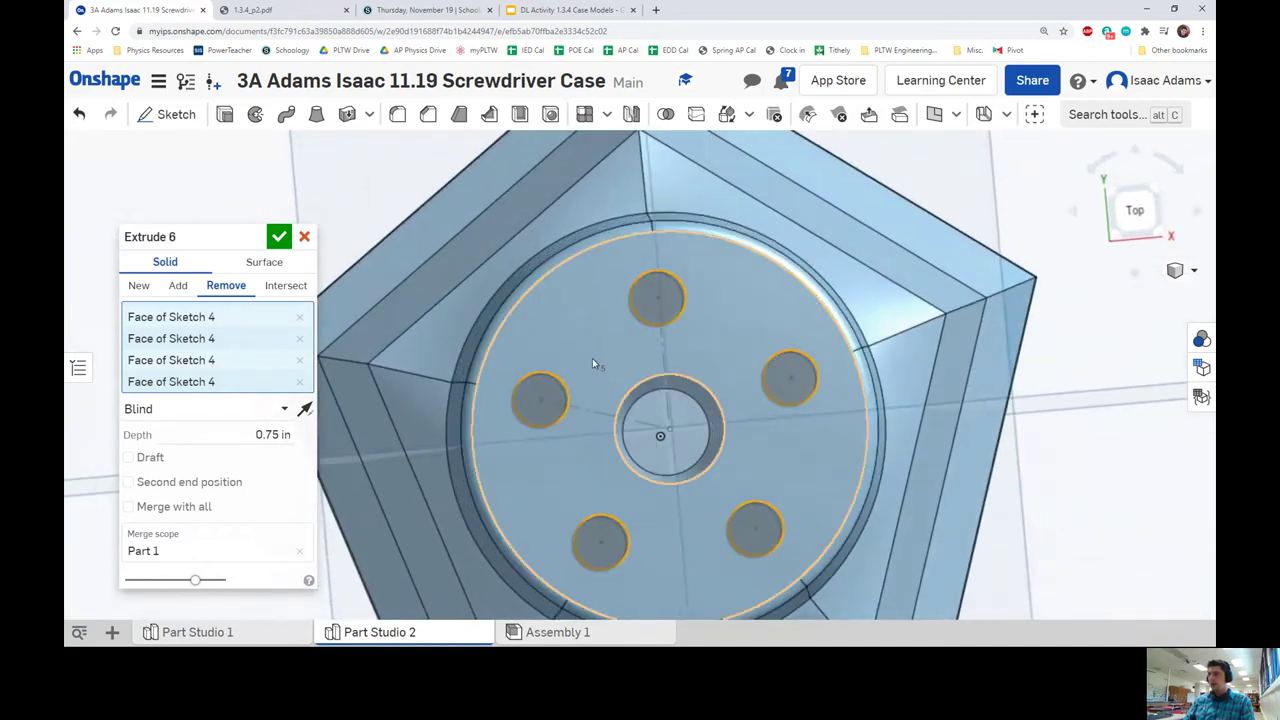
left_click(129, 458)
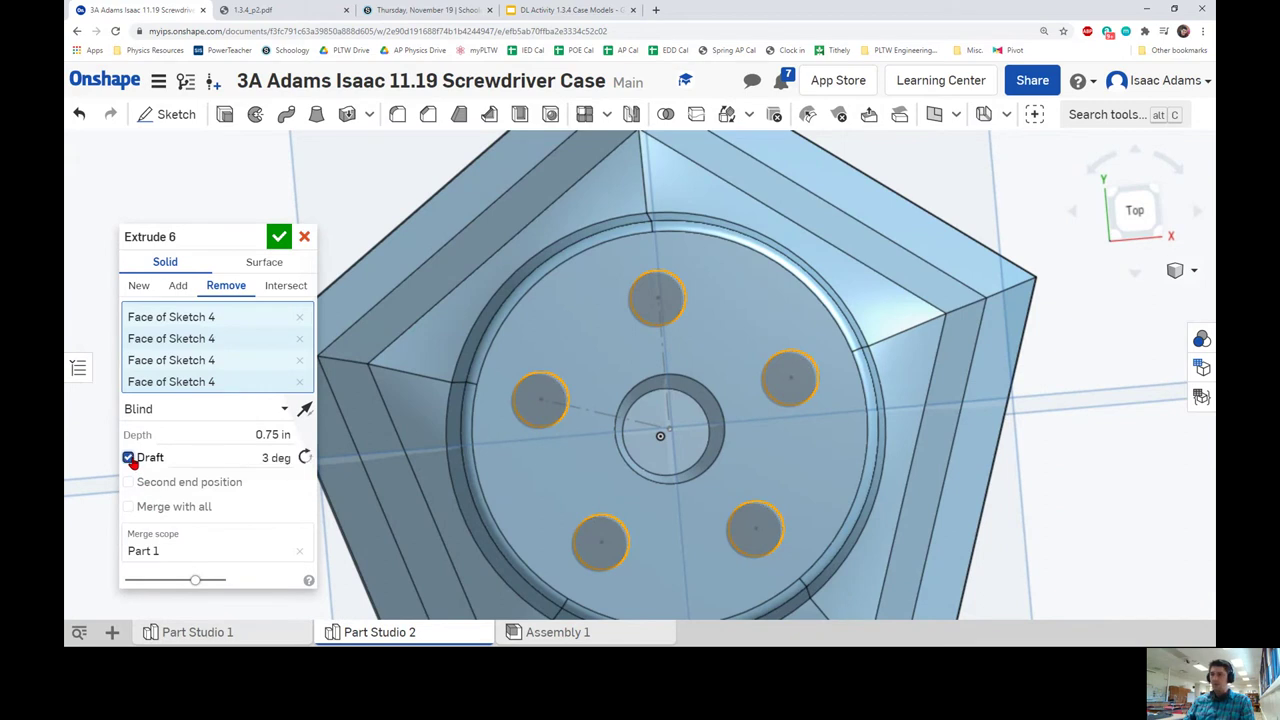
left_click(304, 458)
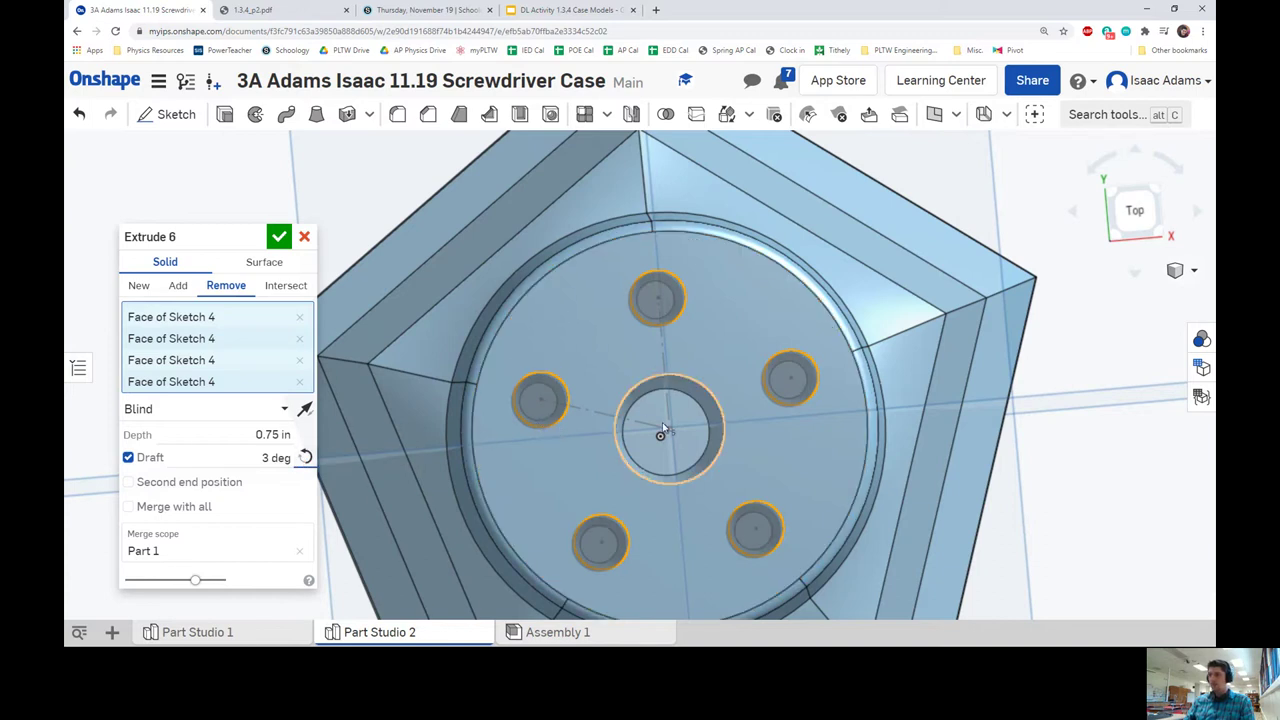
left_click(279, 237)
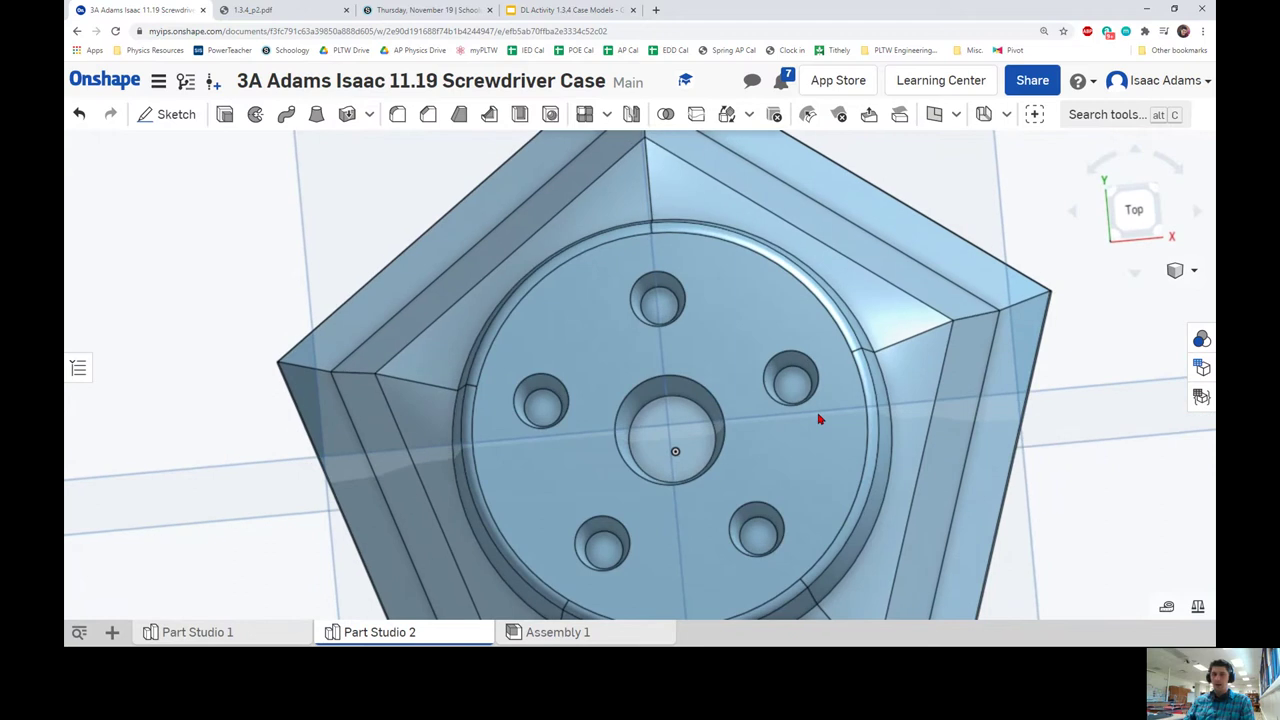
- Review the hole and pattern instructions in the PDF through to Figure 15, the hollow base view
left_click(252, 10)
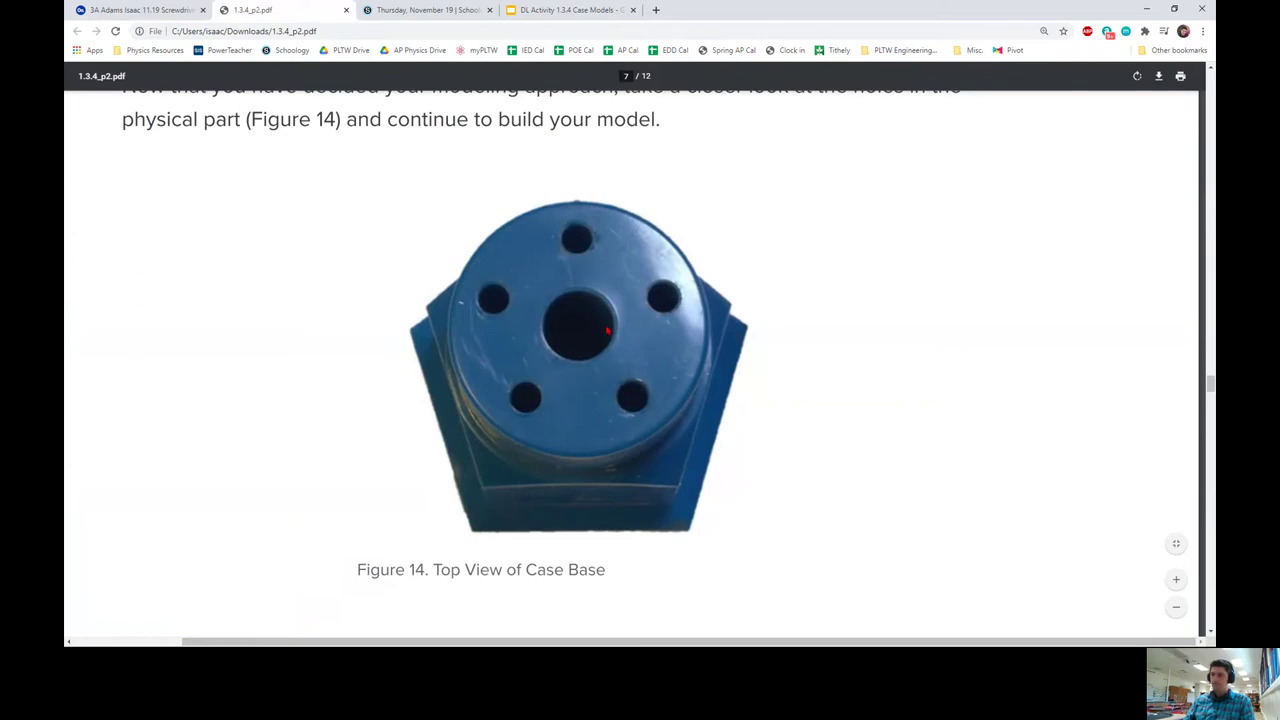
scroll(622, 326, "down", 6)
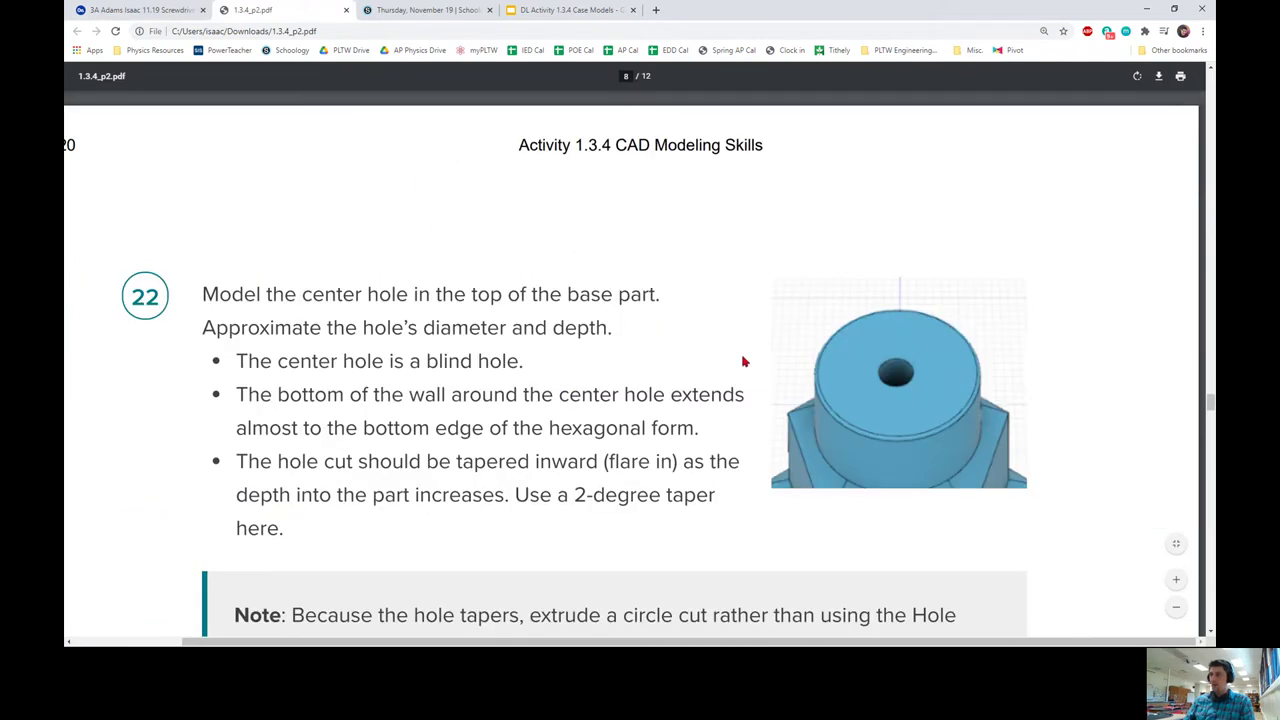
scroll(742, 360, "down", 1)
scroll(738, 352, "down", 4)
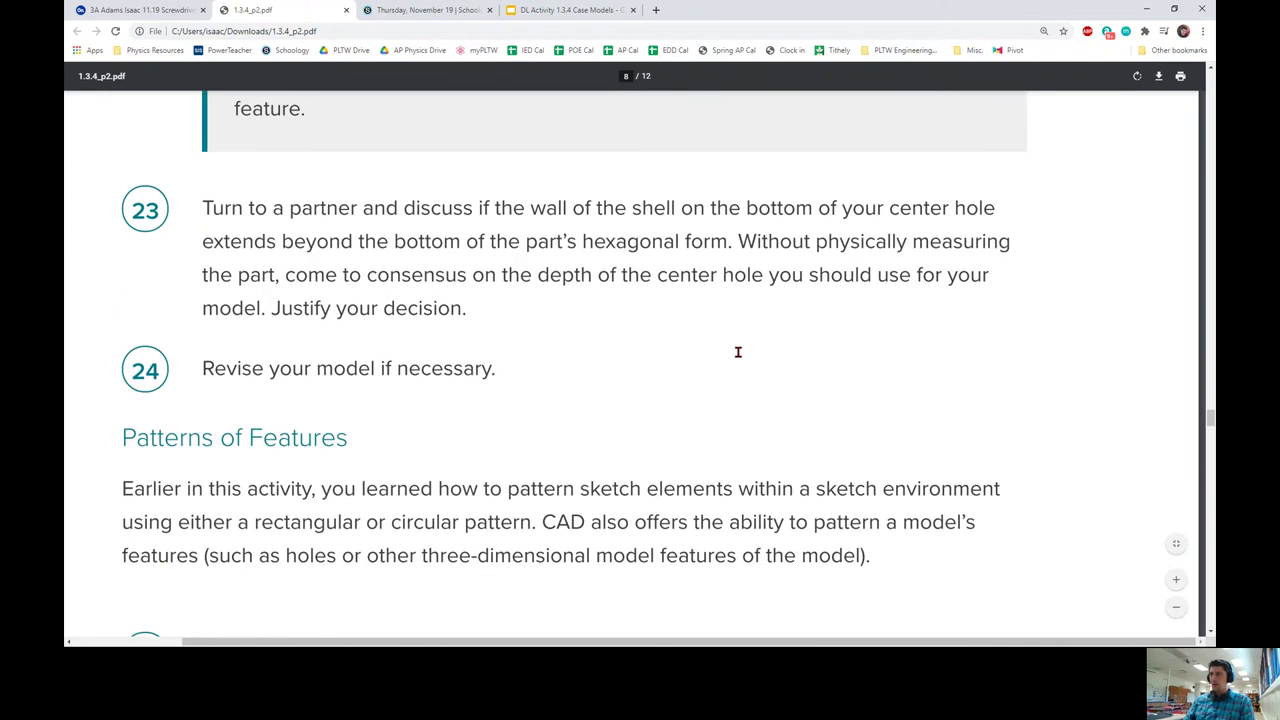
scroll(738, 352, "down", 5)
scroll(737, 356, "down", 7)
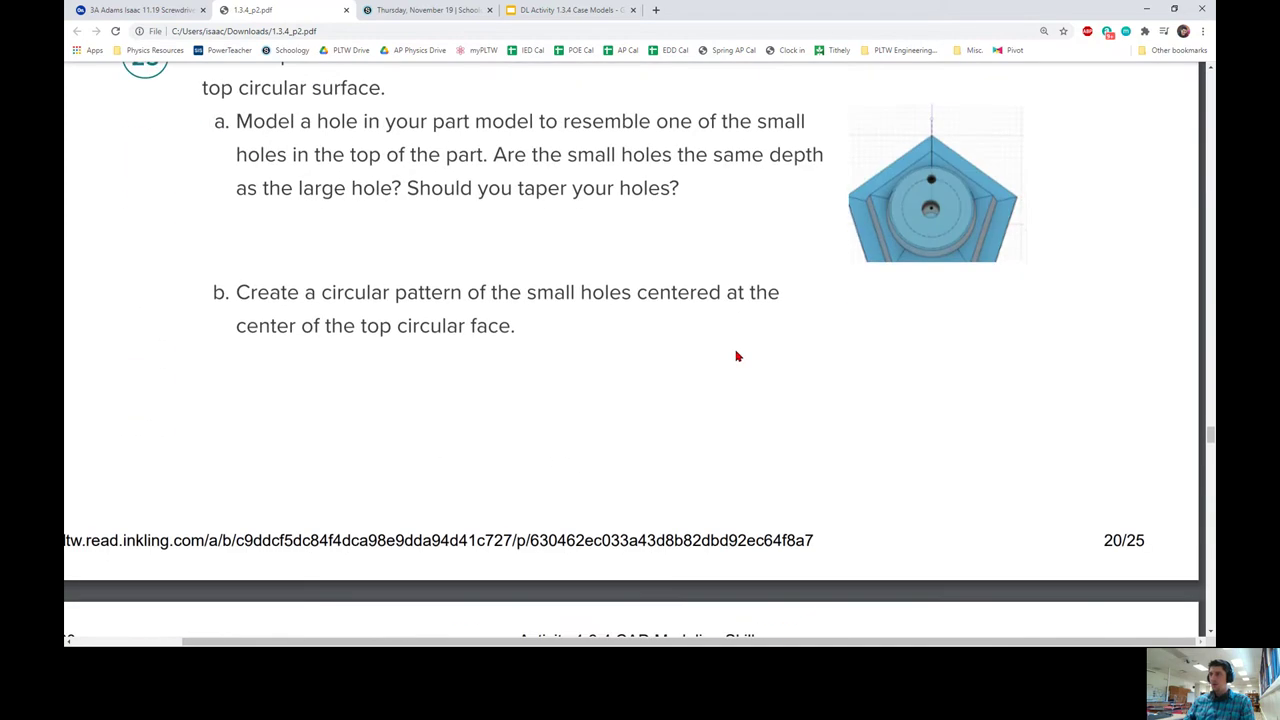
scroll(735, 357, "down", 7)
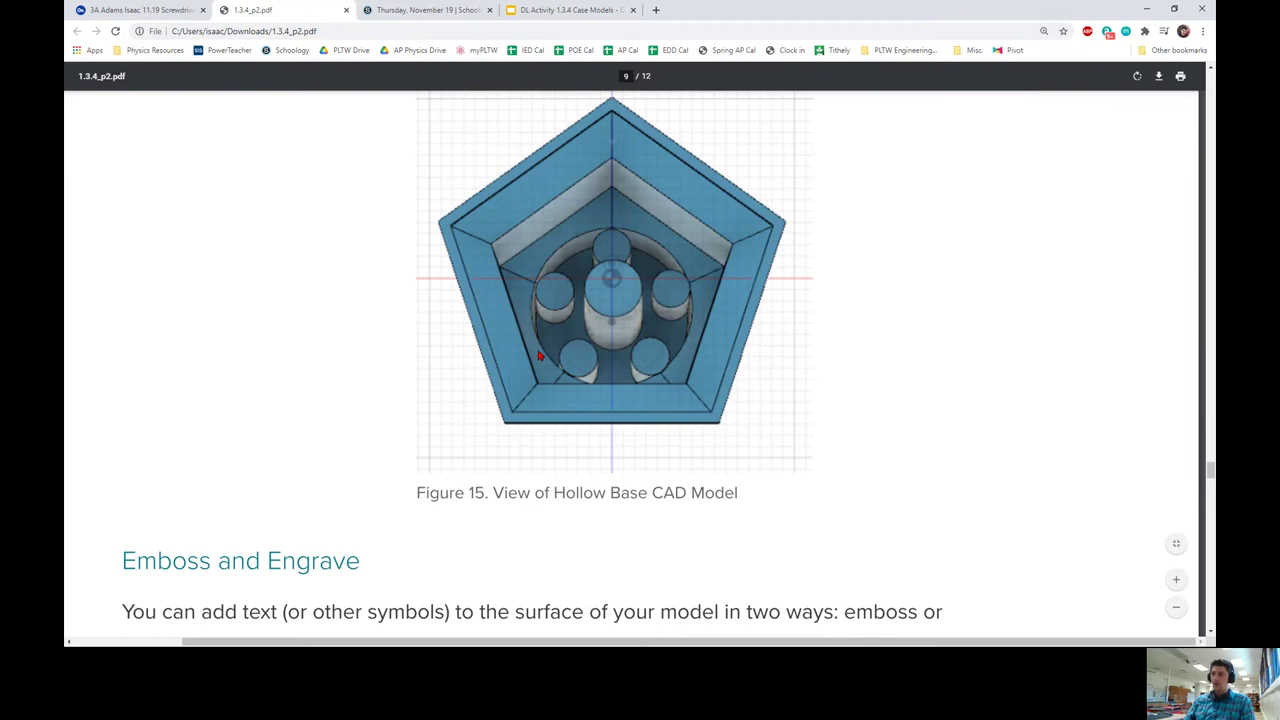
- Return to Onshape and set up a 0.1 in Shell of the case base, removing its pentagonal bottom face
left_click(126, 10)
scroll(737, 292, "down", 5)
right_click_drag(835, 377, 629, 380)
scroll(783, 454, "up", 2)
right_click_drag(783, 454, 746, 634)
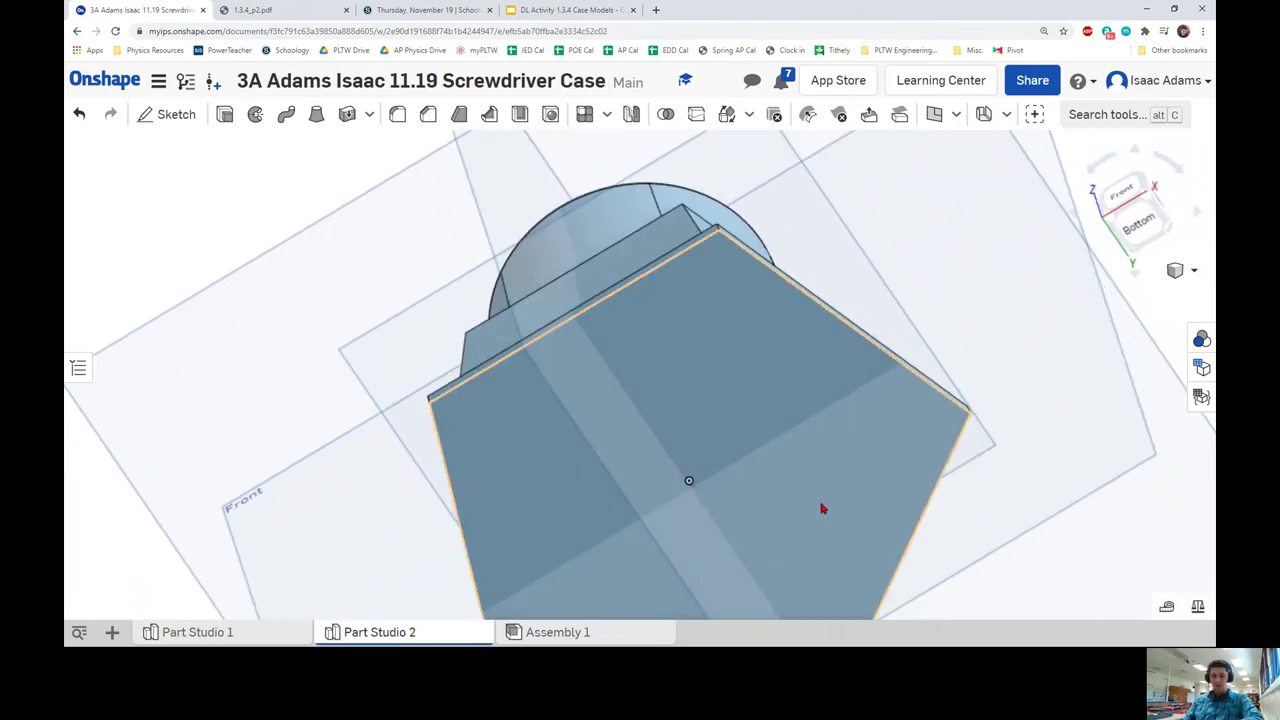
left_click(520, 122)
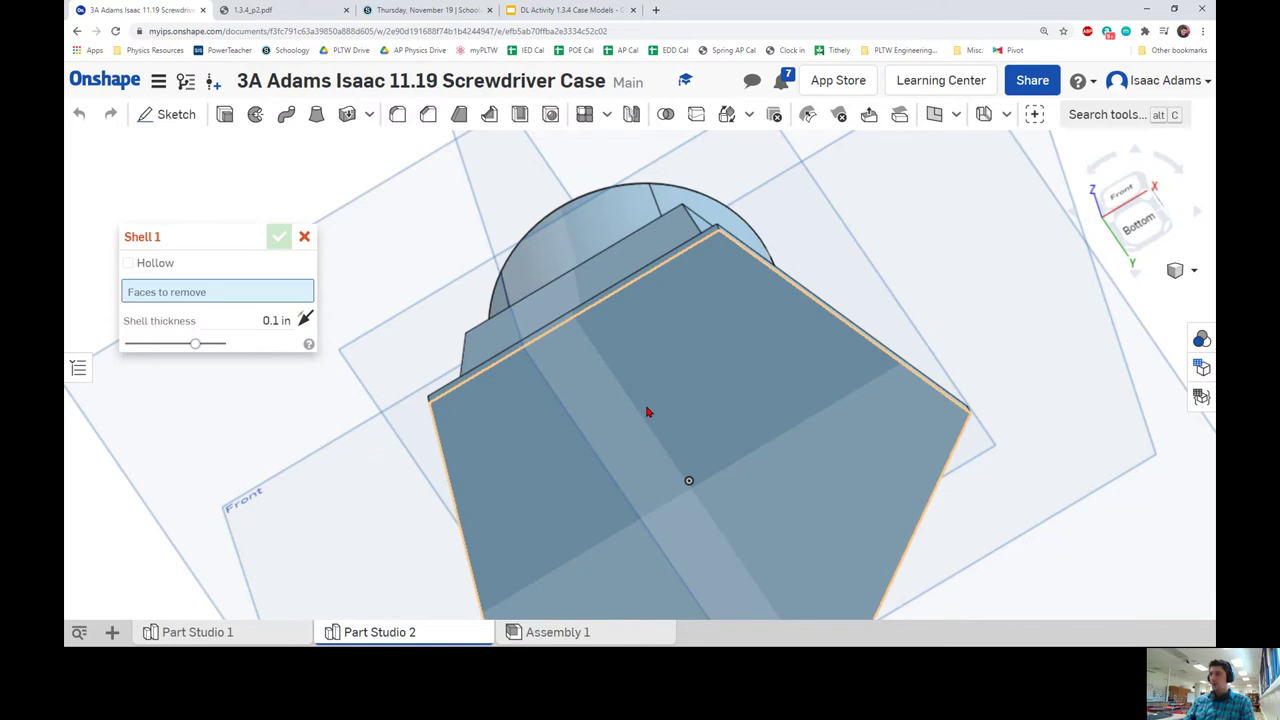
left_click(648, 411)
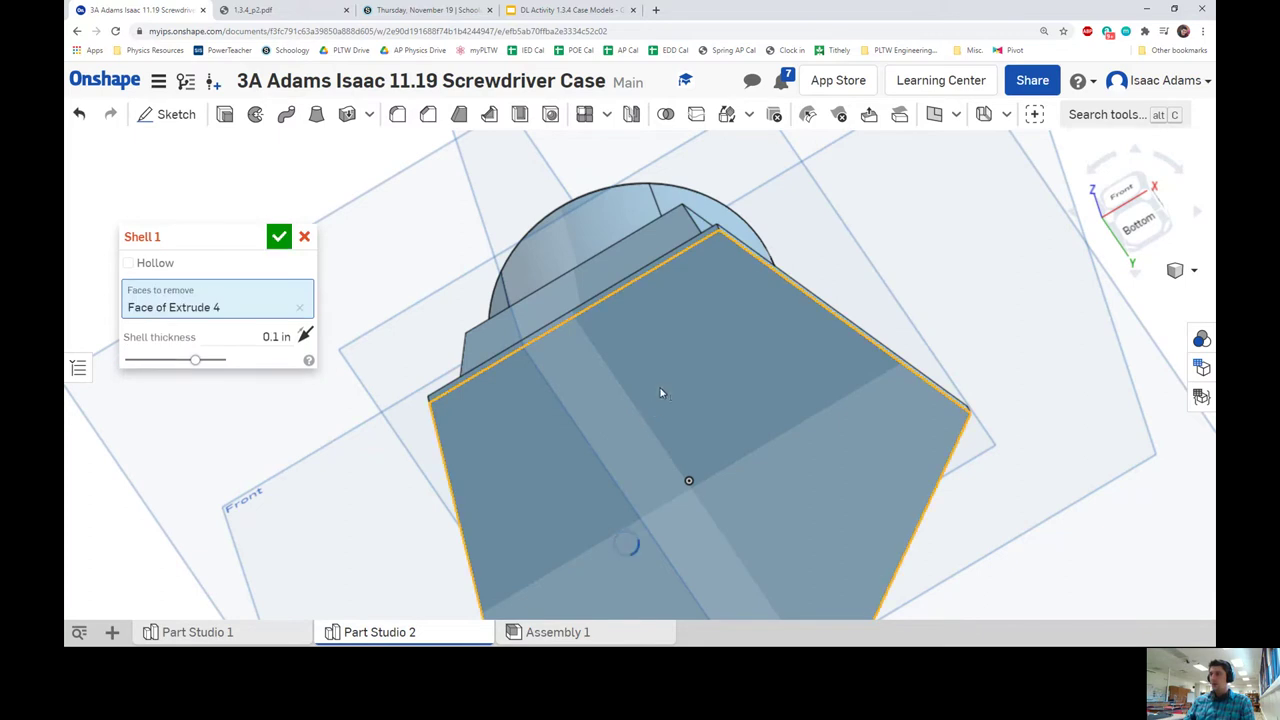
right_click_drag(708, 374, 735, 450)
scroll(682, 378, "down", 3)
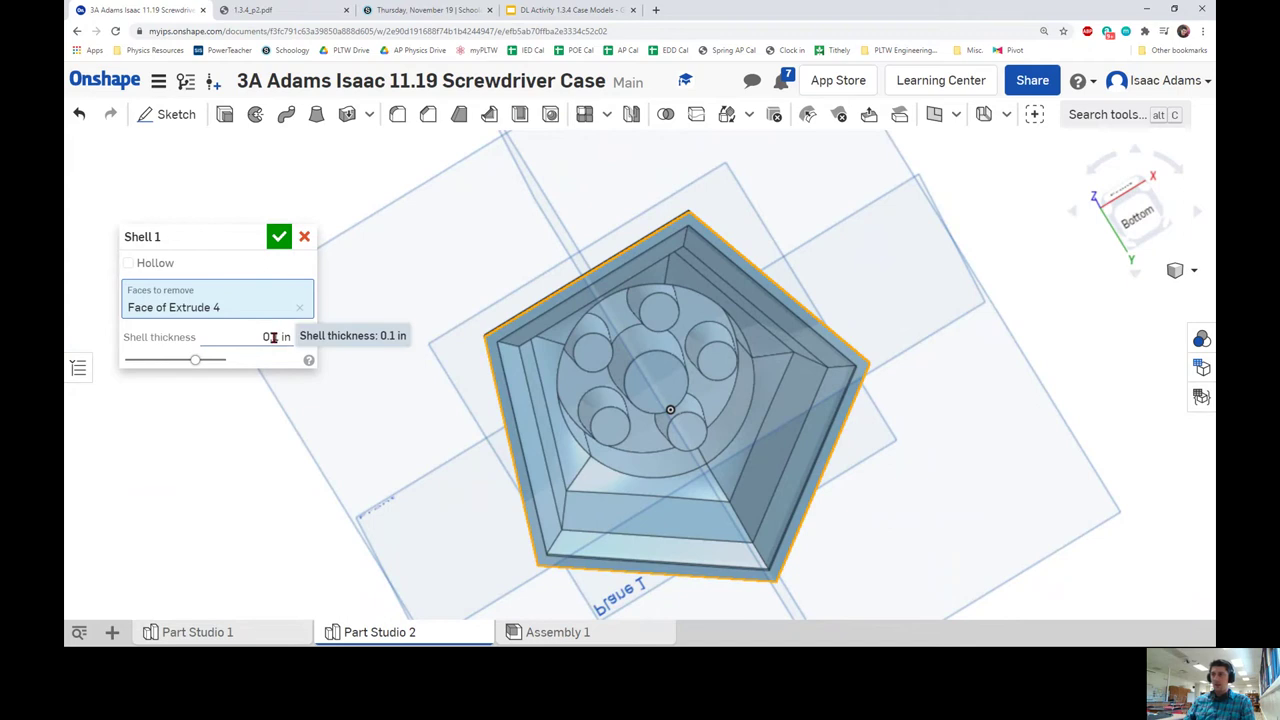
- Try a shell thickness of 0.2 in and set it back to 0.1 in
left_click(273, 337)
type("0.2")
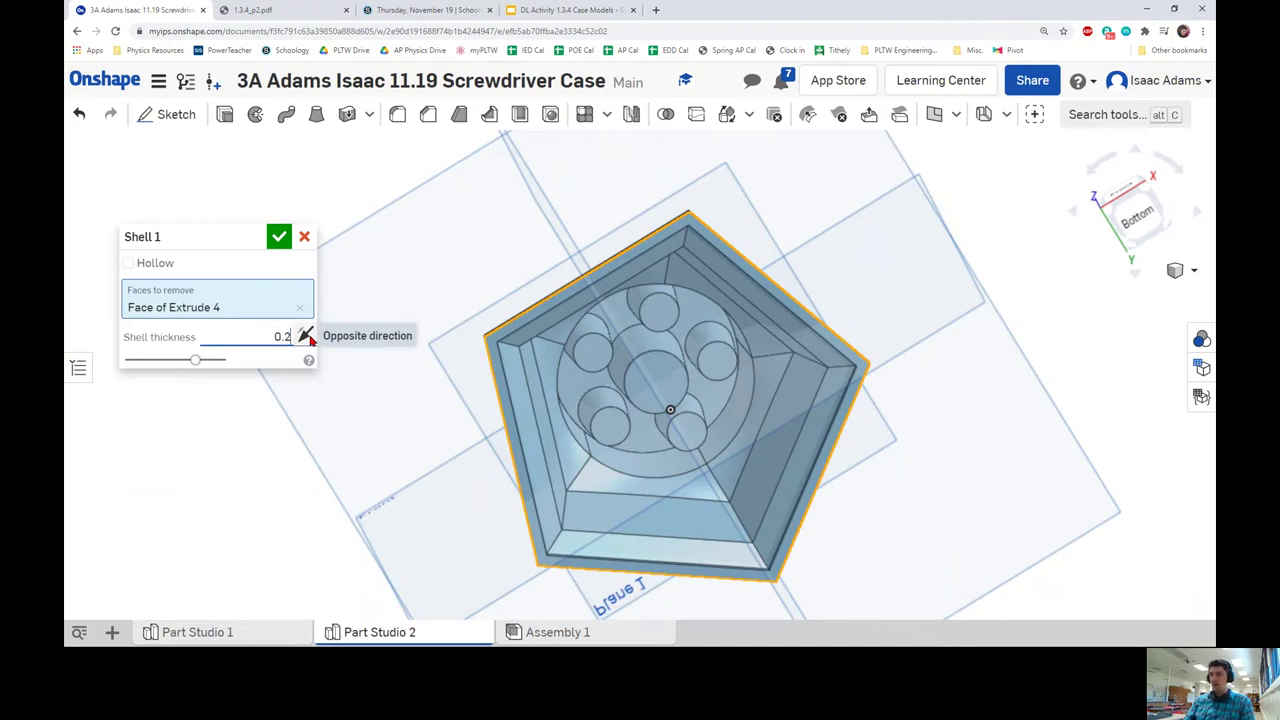
key("Return")
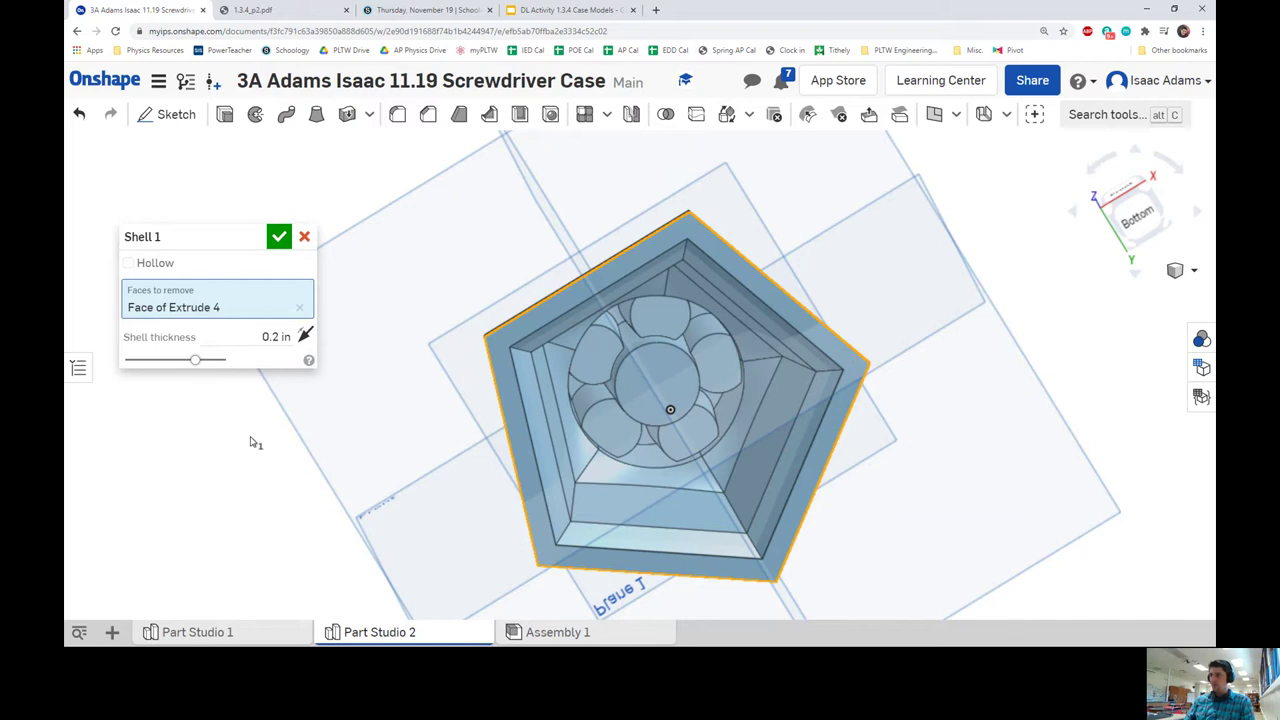
left_click(285, 337)
type("0.1")
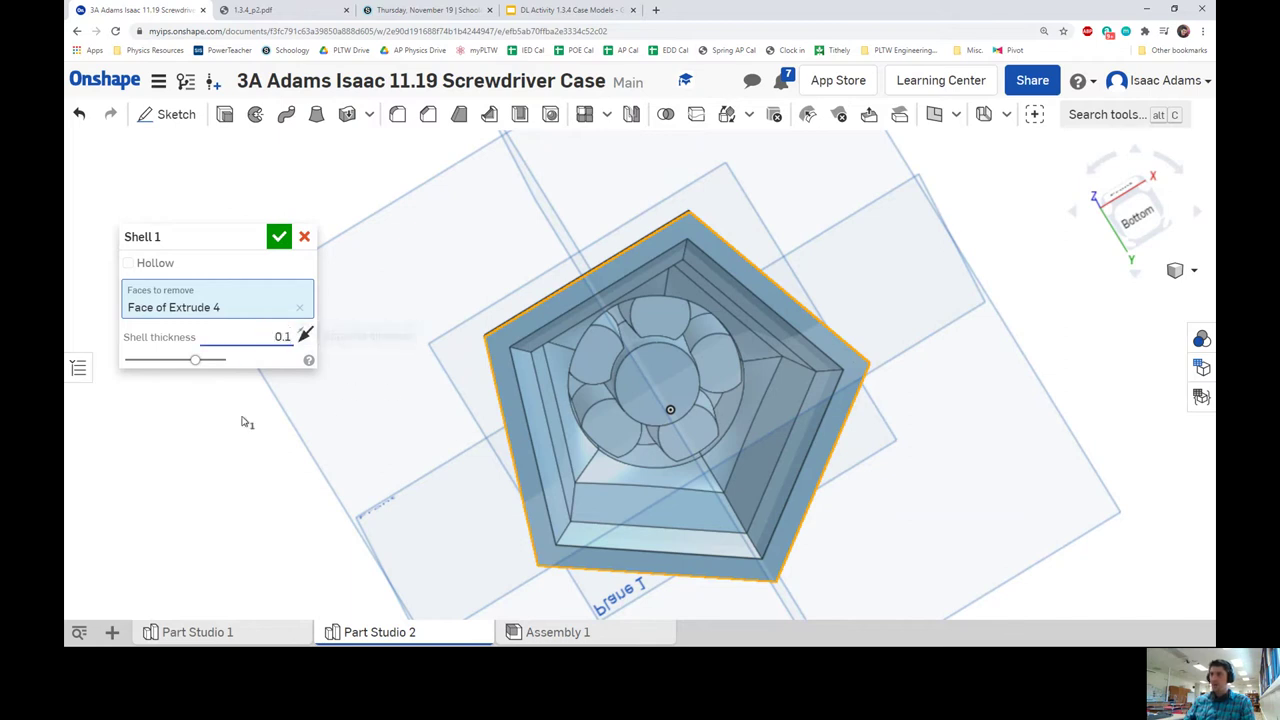
key("Return")
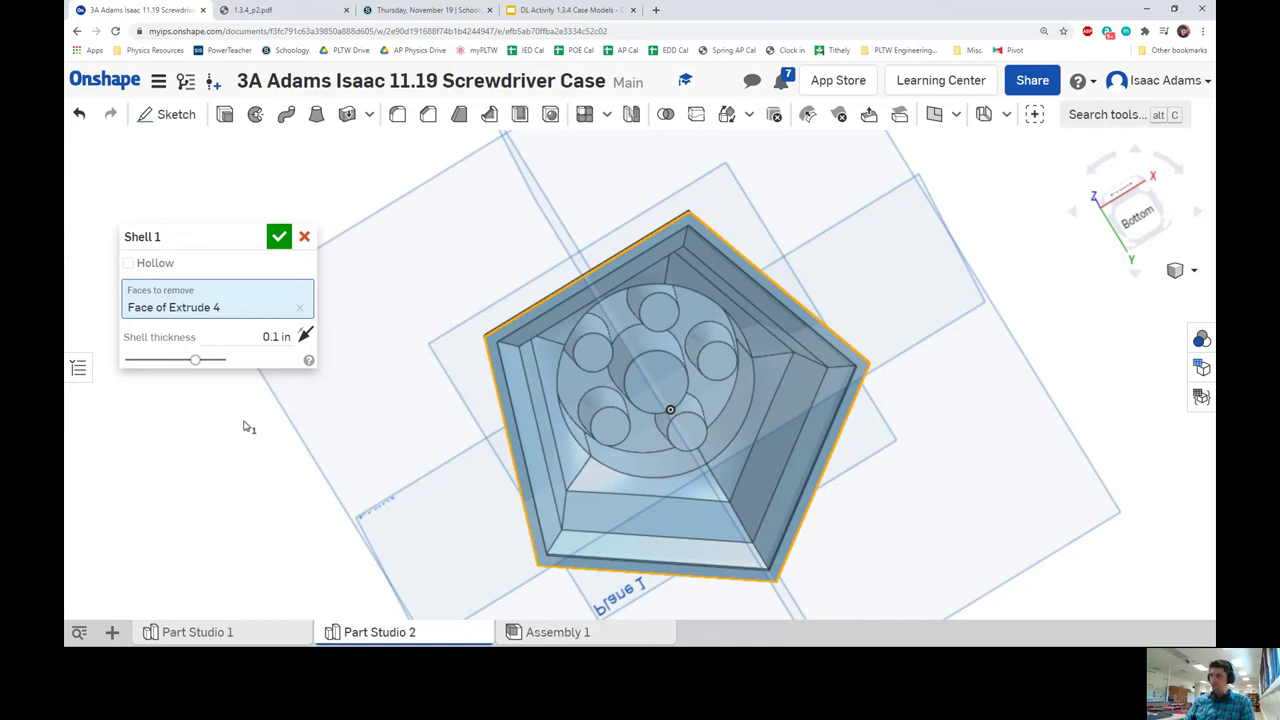
- Accept the 0.1 in Shell that hollows the case base through its pentagonal bottom face, and check the part from outside
mouse_move(463, 437)
right_mouse_down()
mouse_move(446, 420)
mouse_move(474, 420)
mouse_move(466, 431)
right_mouse_up()
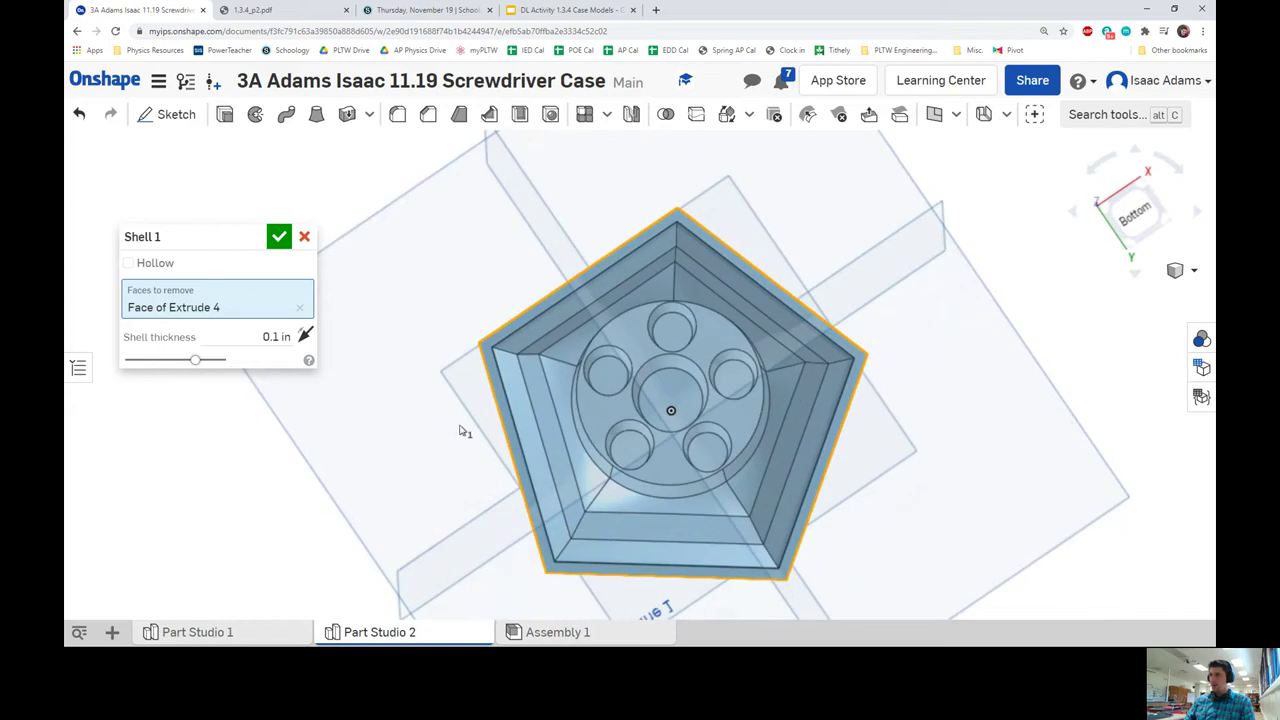
left_click(279, 239)
right_click_drag(477, 289, 568, 392)
left_click(1119, 222)
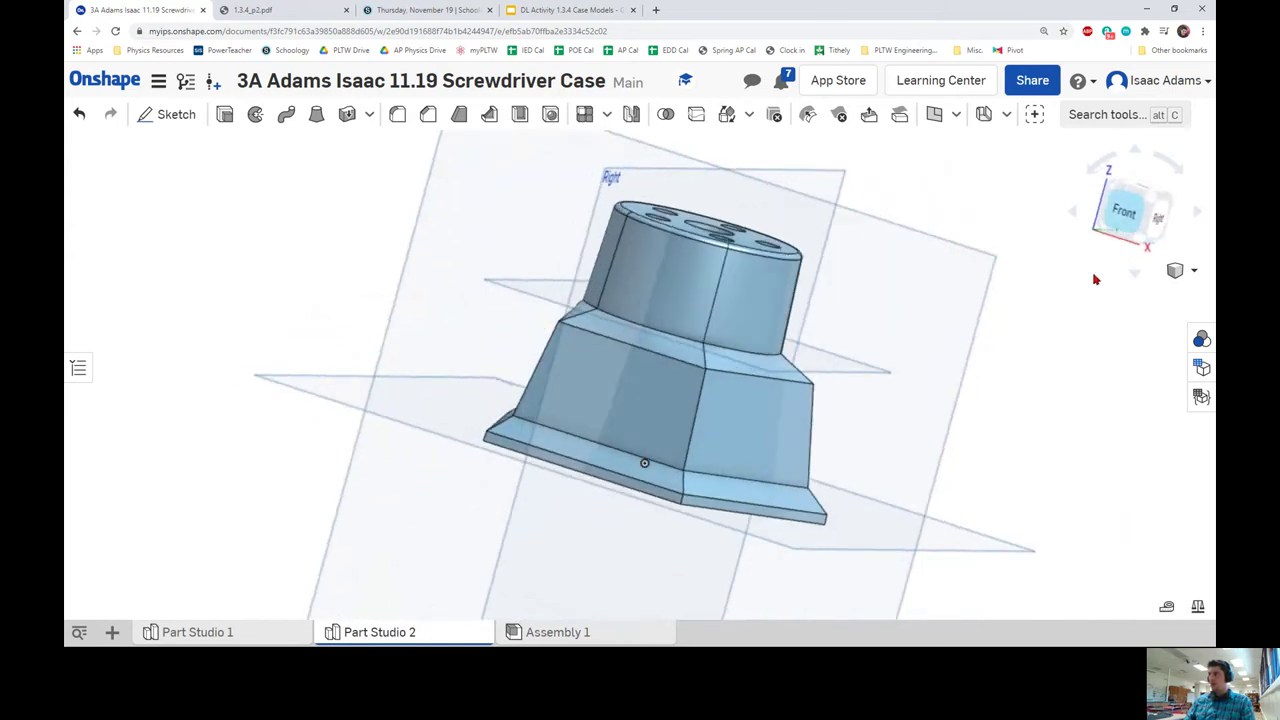
key("shift+7")
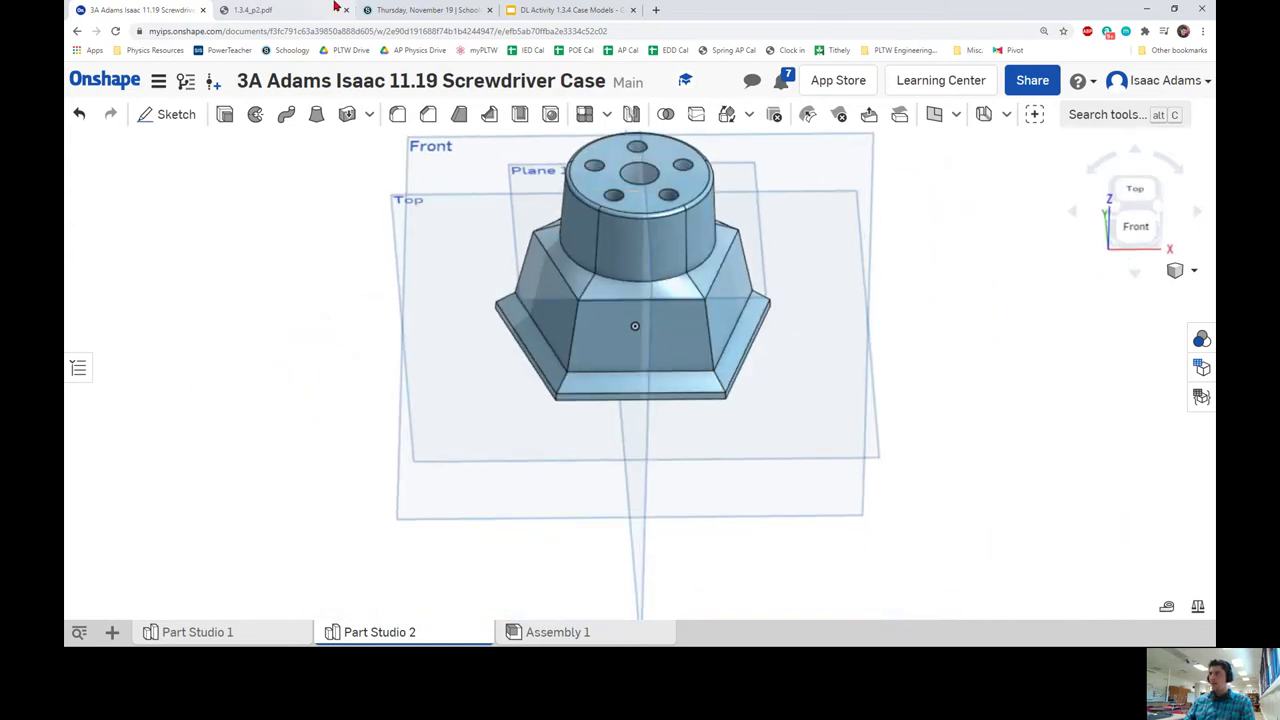
- Review step 27 of the PDF, on sketching and extruding an embossed name on the base part
key("ctrl+Tab")
scroll(509, 302, "down", 3)
scroll(509, 302, "down", 8)
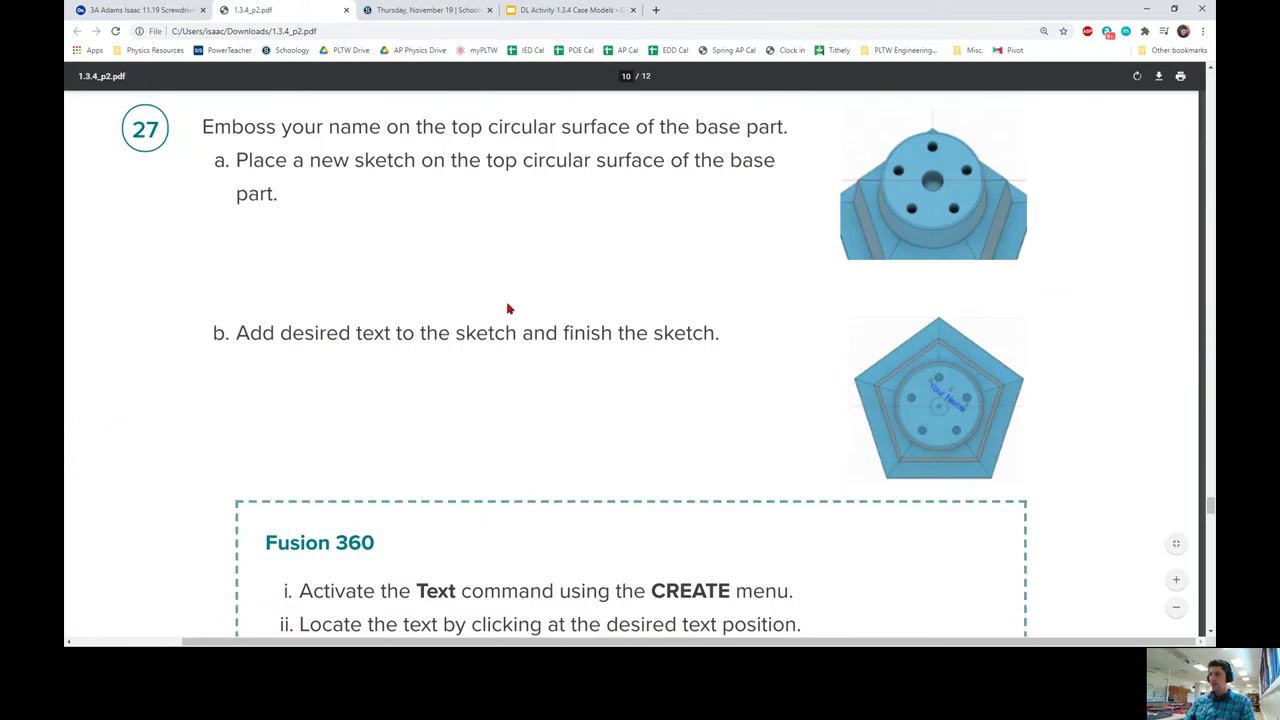
scroll(854, 366, "down", 5)
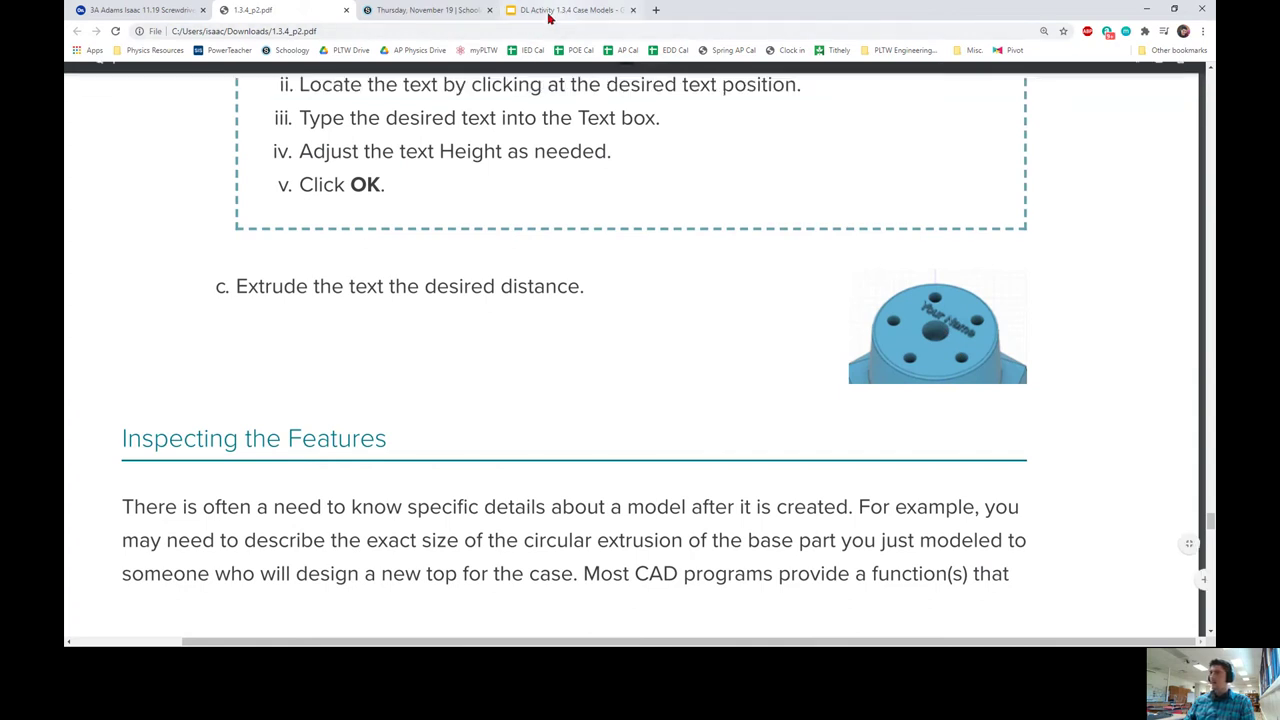
- Return to Onshape and start a sketch on the front sloped face of the case base's pentagonal body
left_click(140, 10)
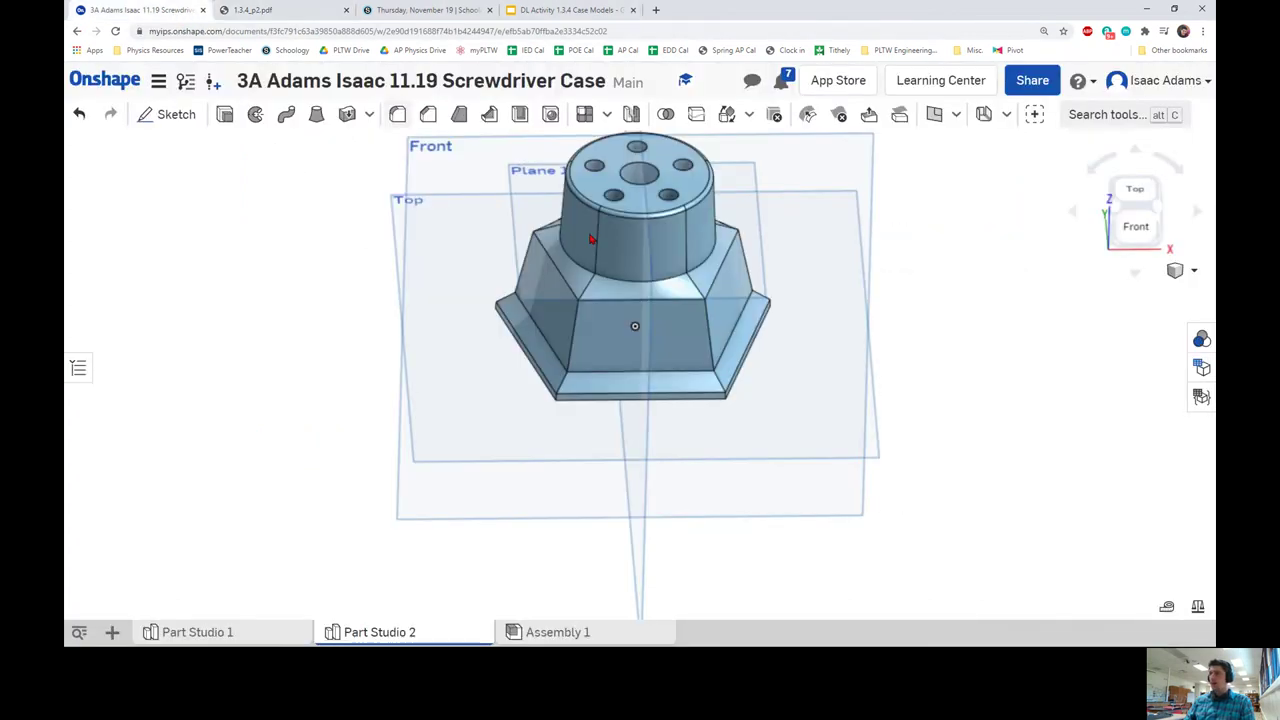
left_click(1135, 228)
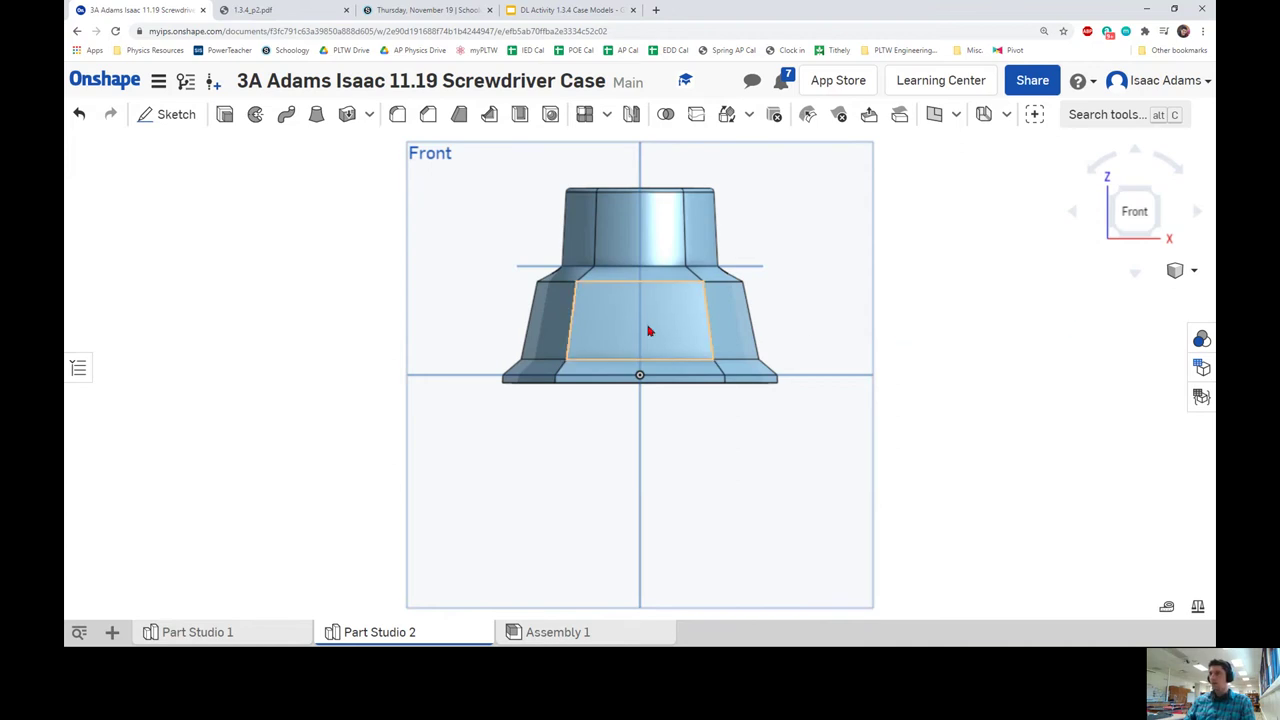
right_click(615, 326)
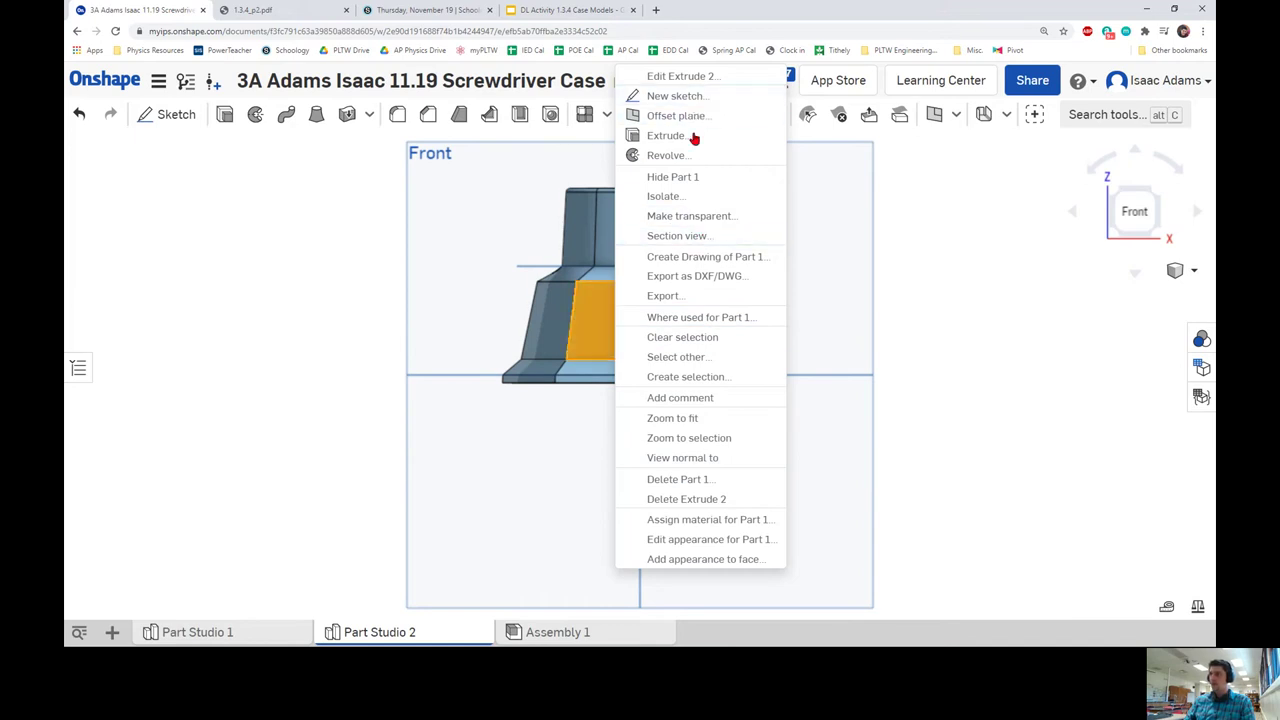
left_click(676, 96)
right_click_drag(667, 318, 671, 371)
scroll(671, 371, "up", 4)
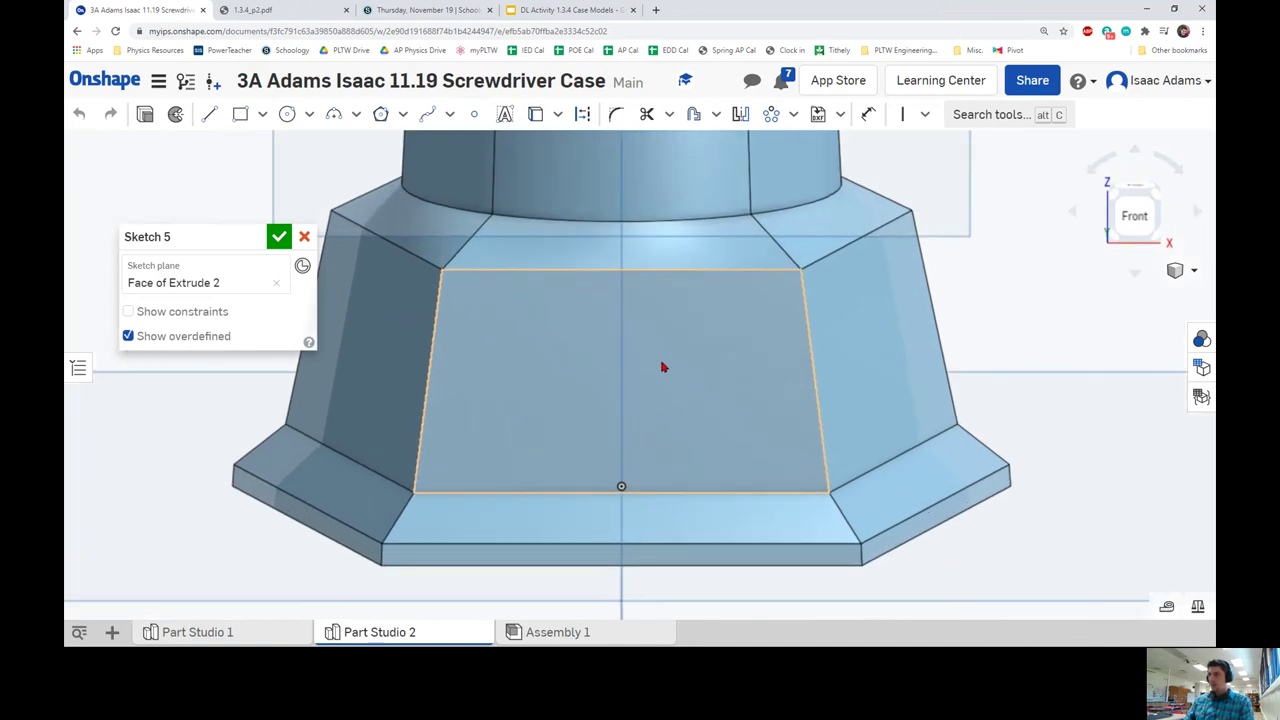
- Add the surname as Open Sans sketch text on the front sloped face, and shift it down past the face's right side
left_click(505, 114)
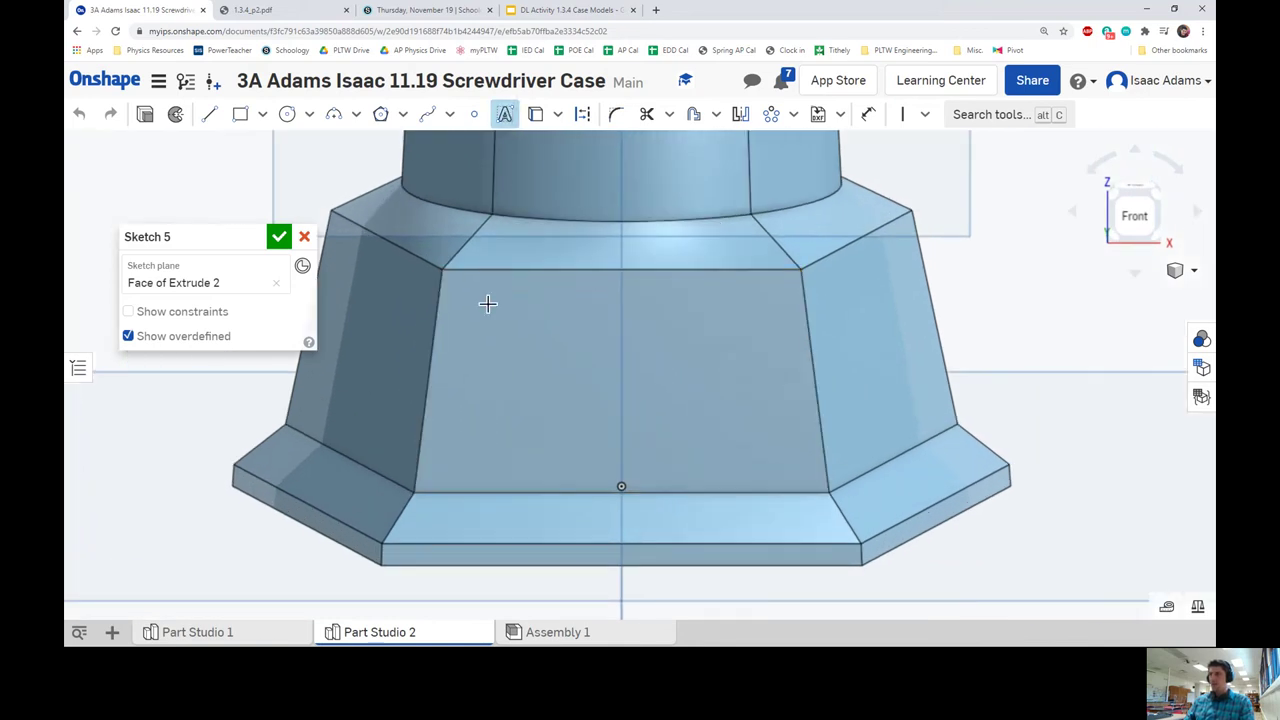
mouse_move(470, 312)
left_mouse_down()
mouse_move(723, 391)
mouse_move(774, 443)
left_mouse_up()
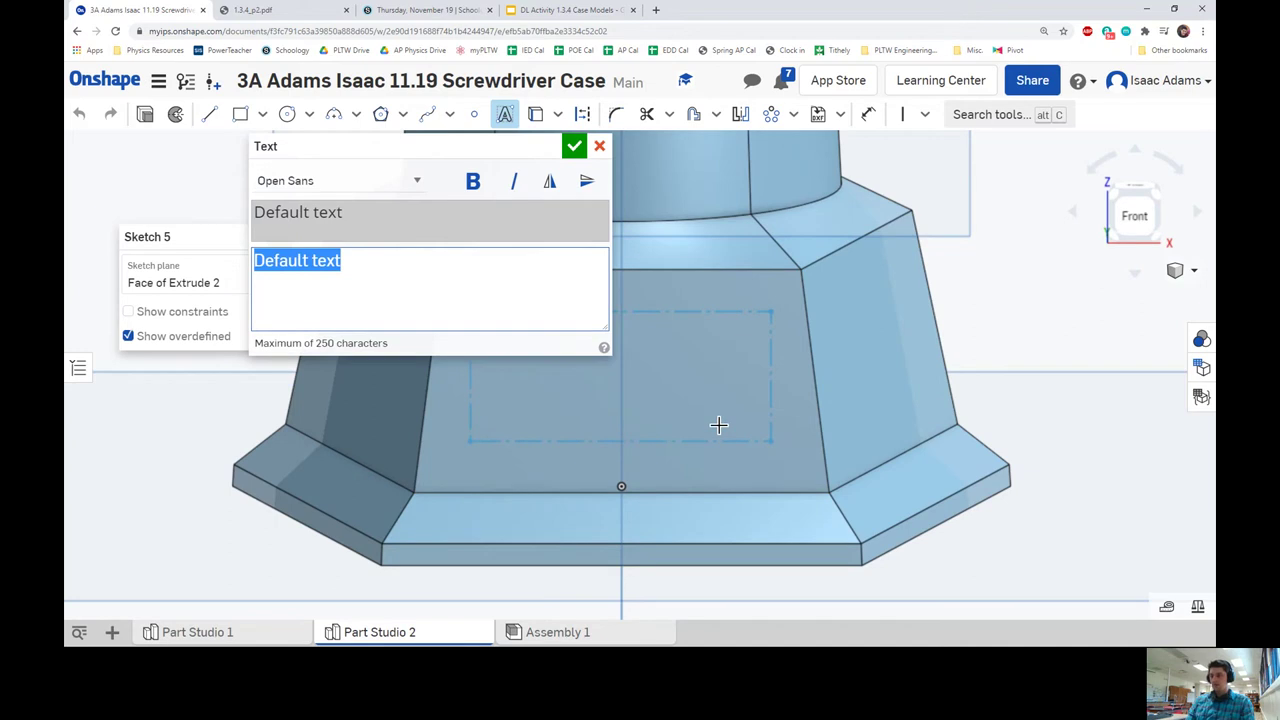
type("Adams")
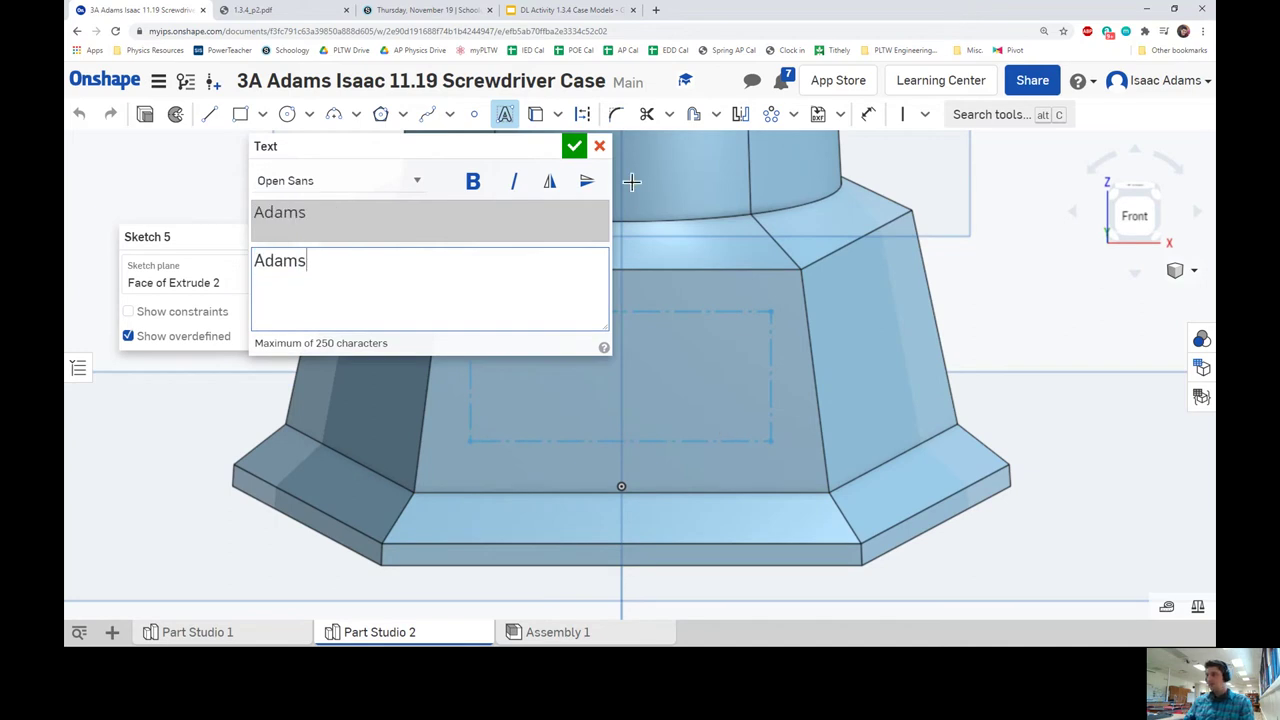
left_click(575, 148)
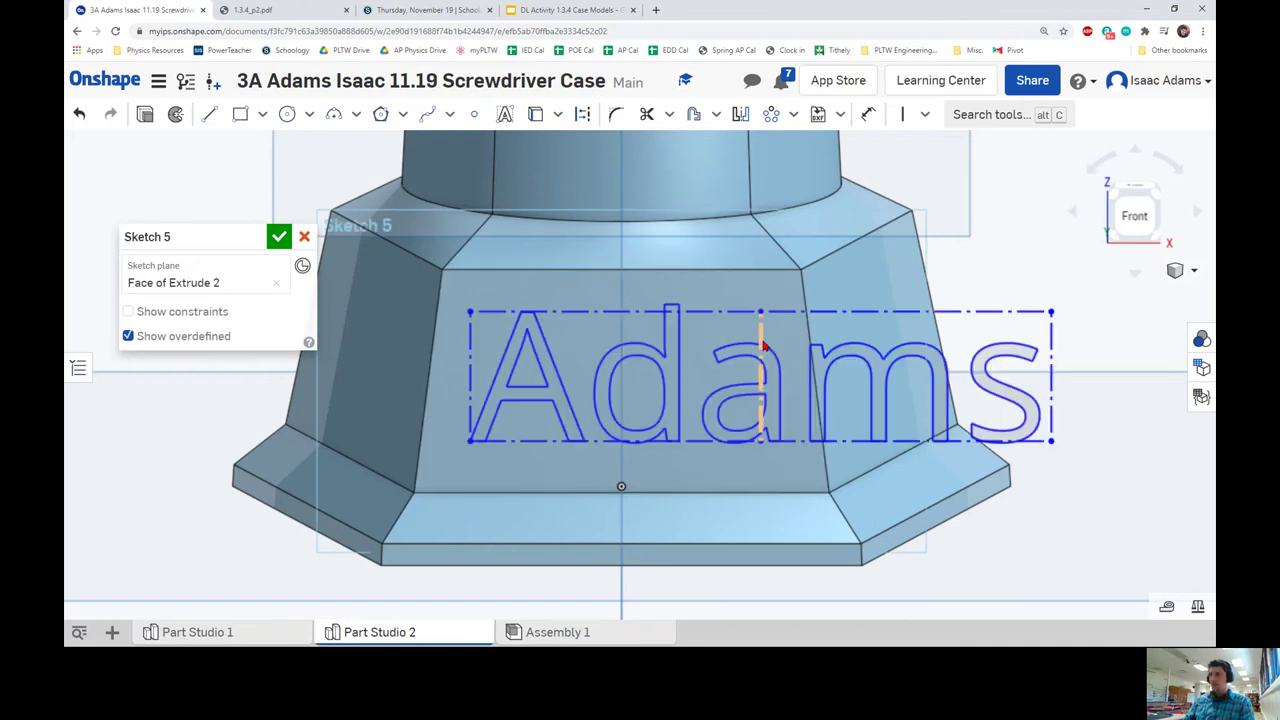
left_click_drag(760, 345, 889, 434)
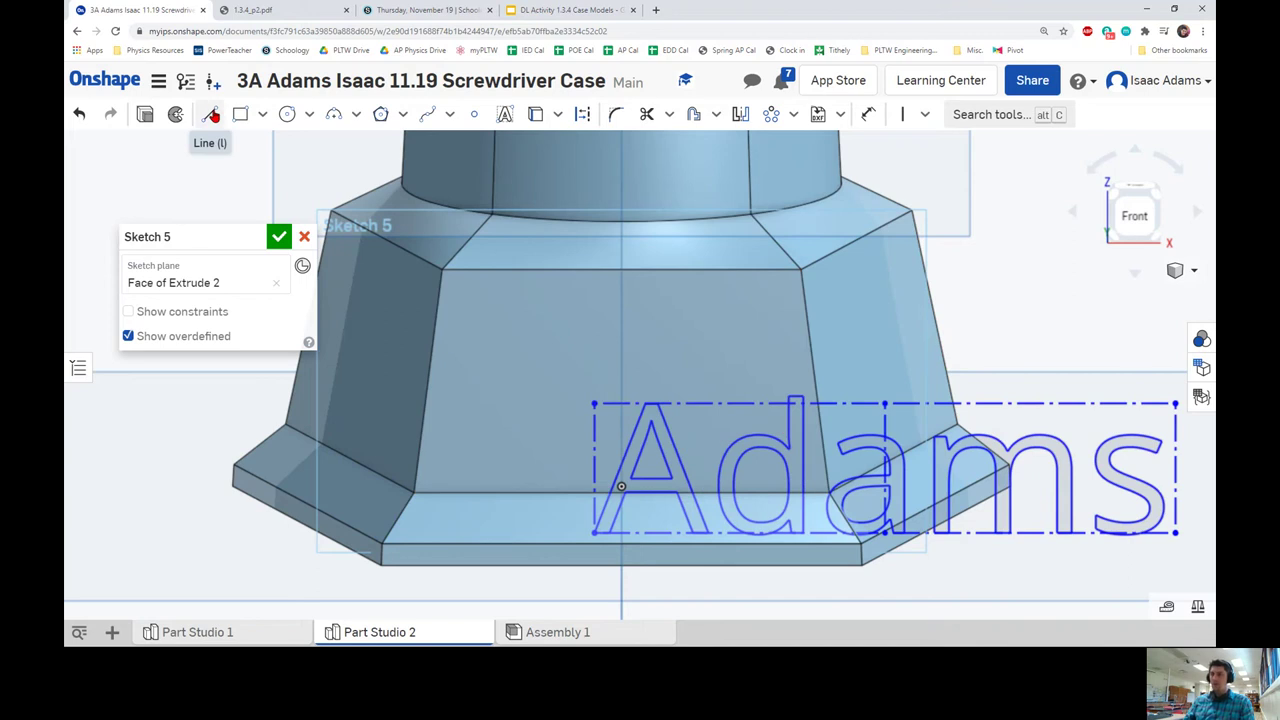
- Draw a vertical construction line on the front face from the middle of its top edge to its bottom edge
left_click(212, 115)
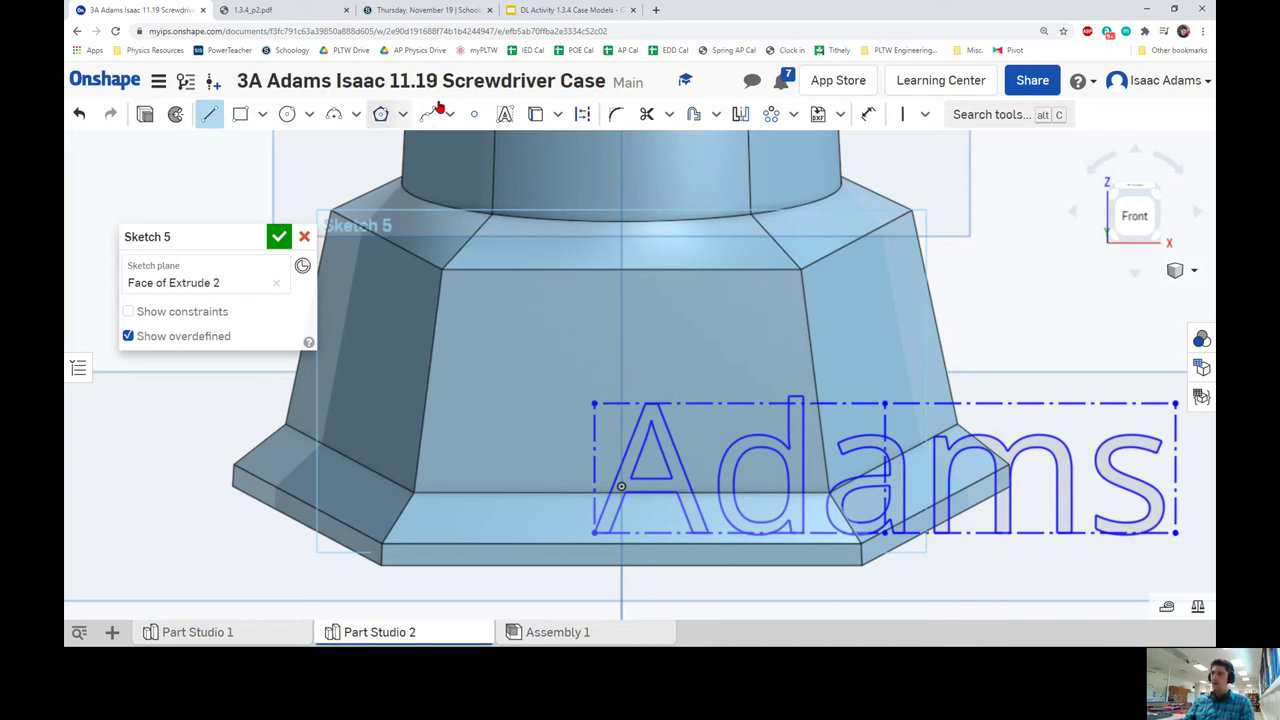
left_click(584, 116)
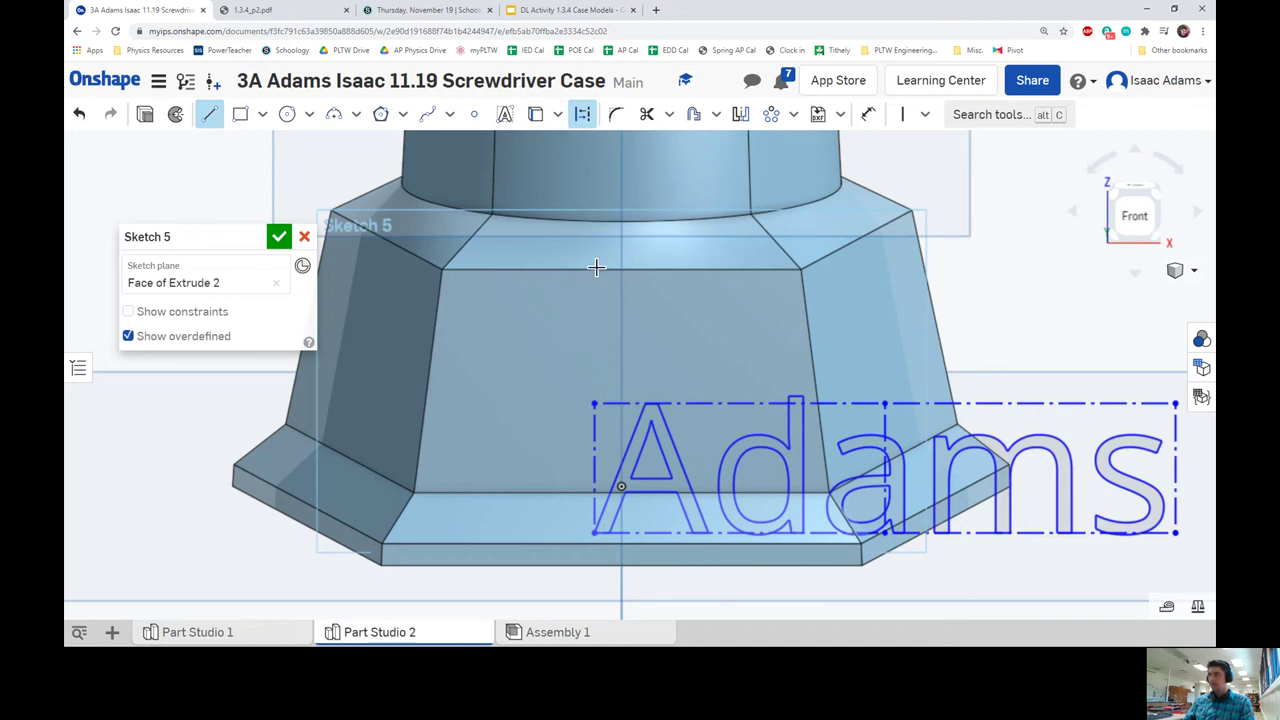
left_click(626, 275)
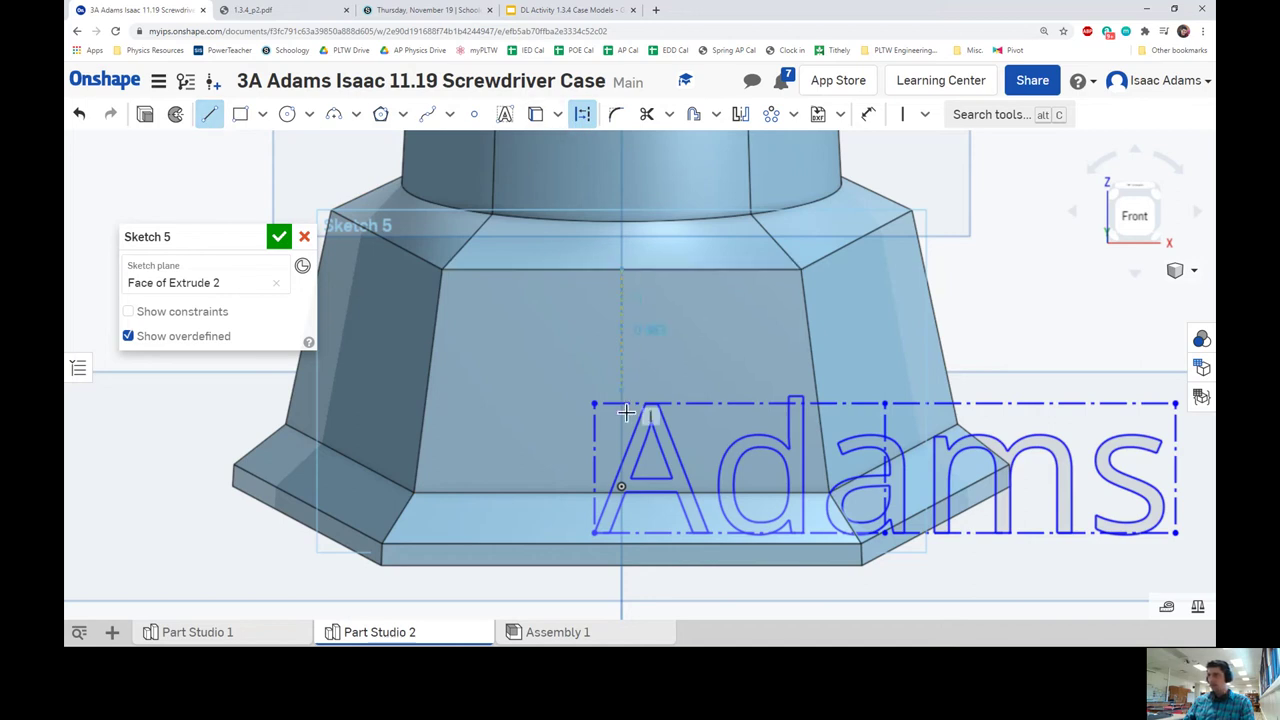
left_click(626, 500)
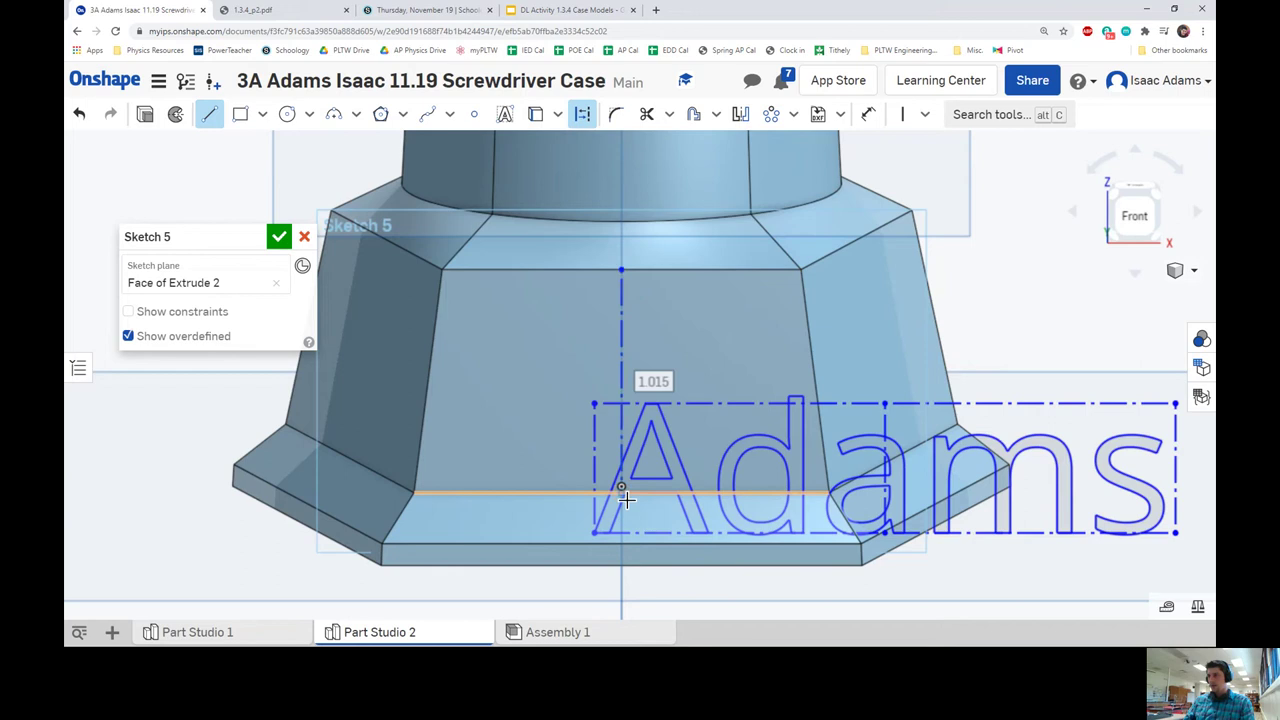
right_click(737, 380)
left_click(776, 390)
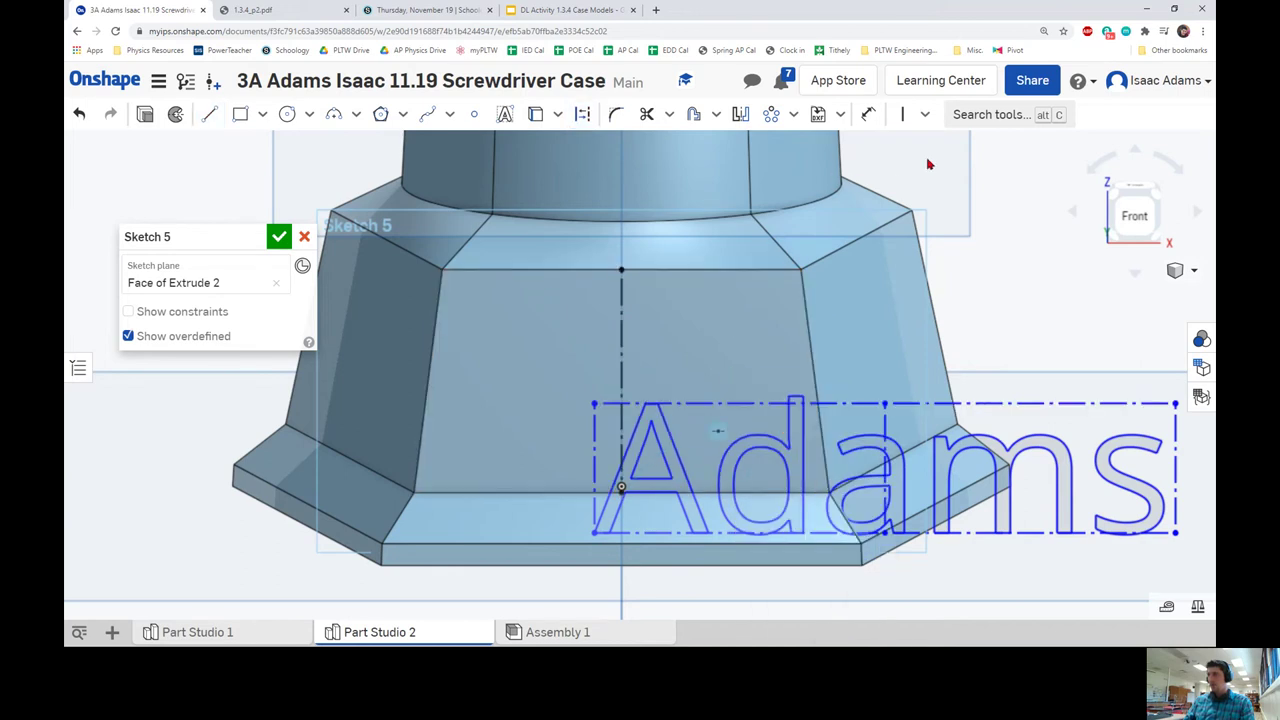
- Make the text box's vertical centre line coincident with the face's construction line to centre the name
left_click(923, 114)
left_click(935, 146)
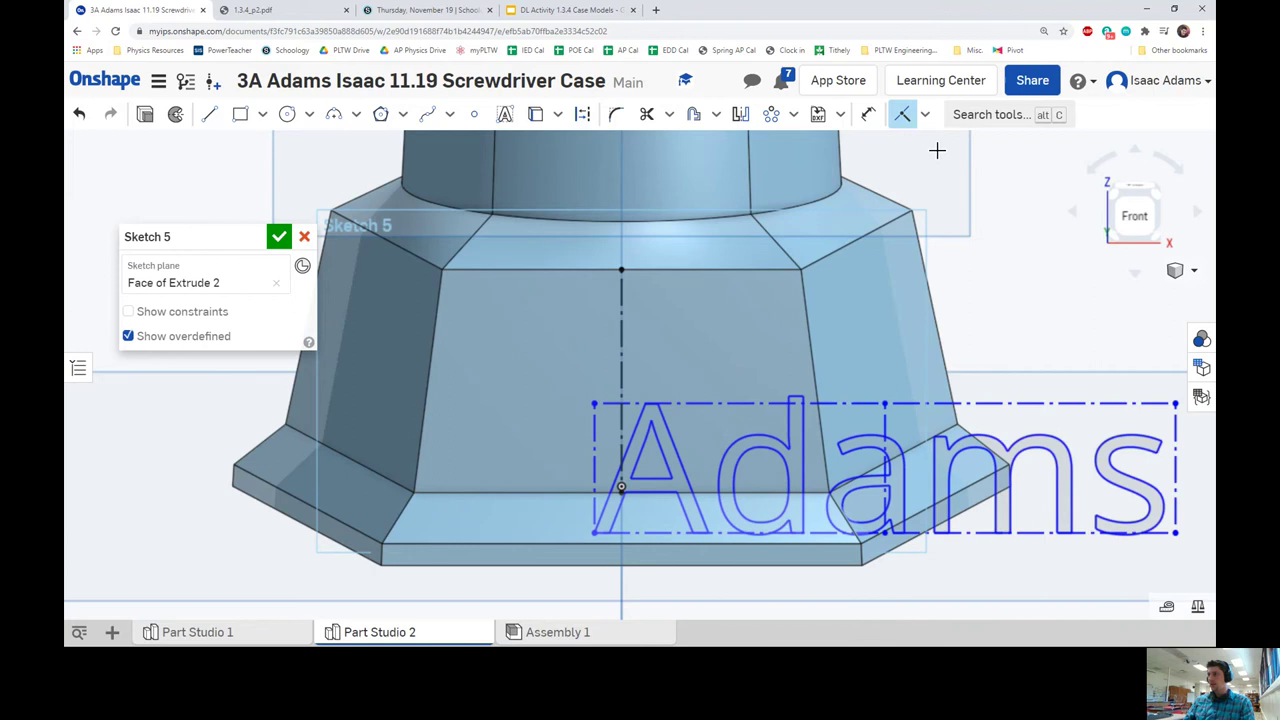
left_click(888, 440)
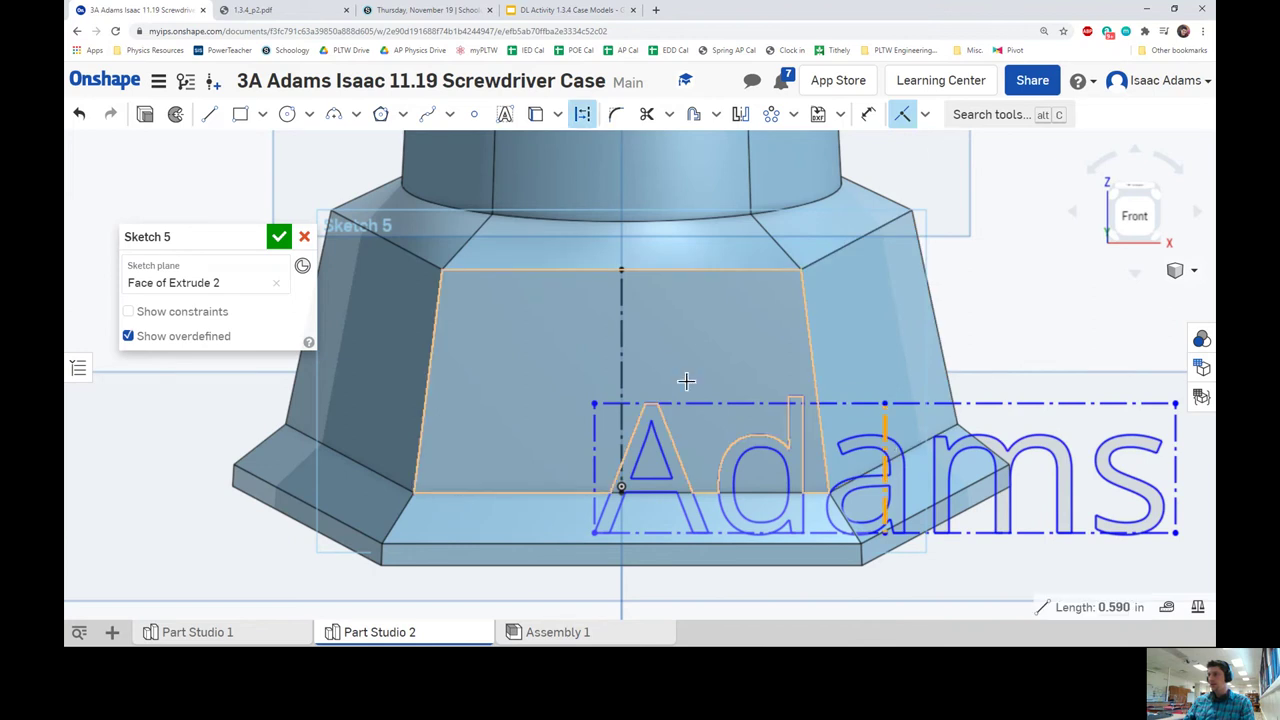
left_click(624, 353)
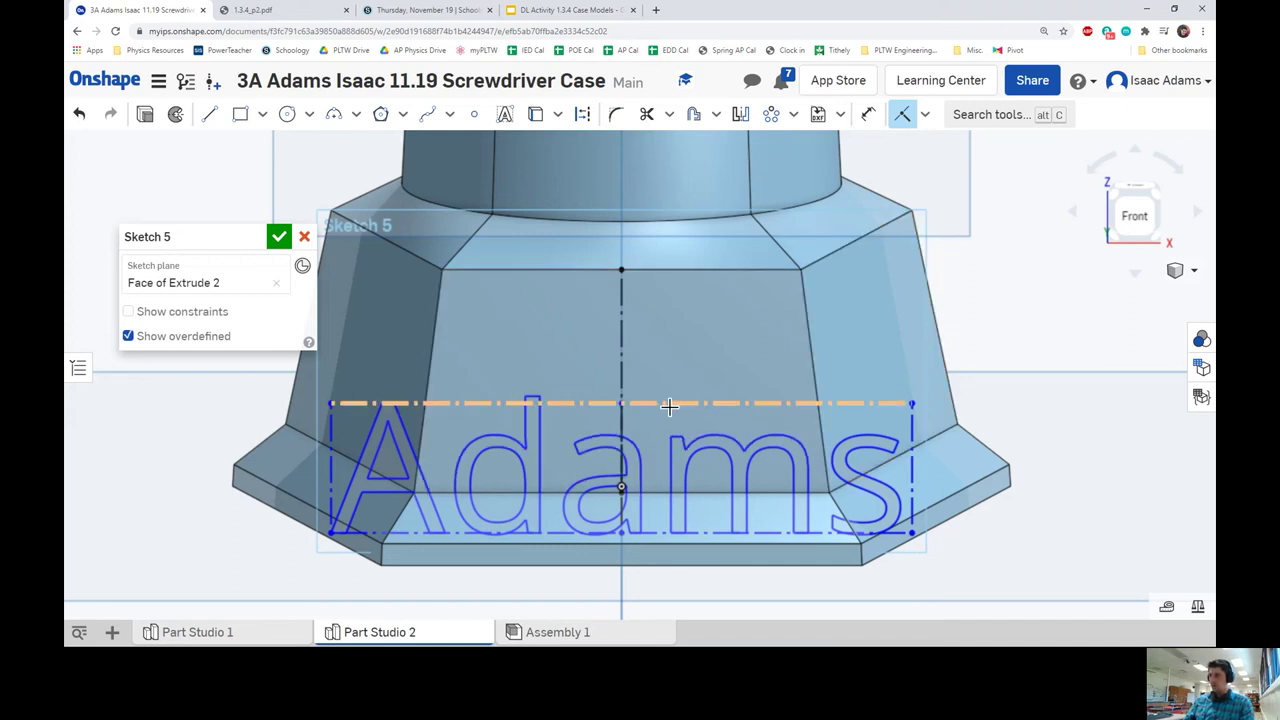
- Move the centred text up to mid-height of the front face and shrink it to fit between the slanted edges
left_click_drag(651, 414, 651, 317)
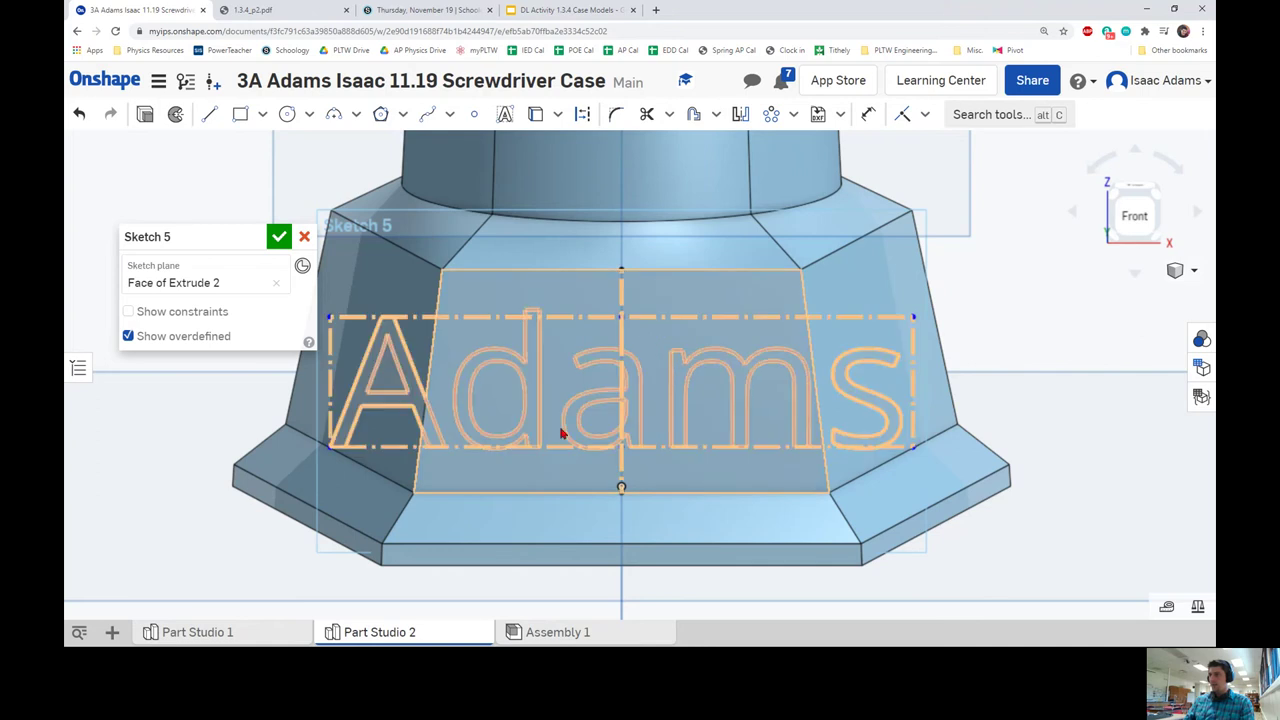
mouse_move(680, 323)
left_mouse_down()
mouse_move(680, 371)
mouse_move(680, 310)
left_mouse_up()
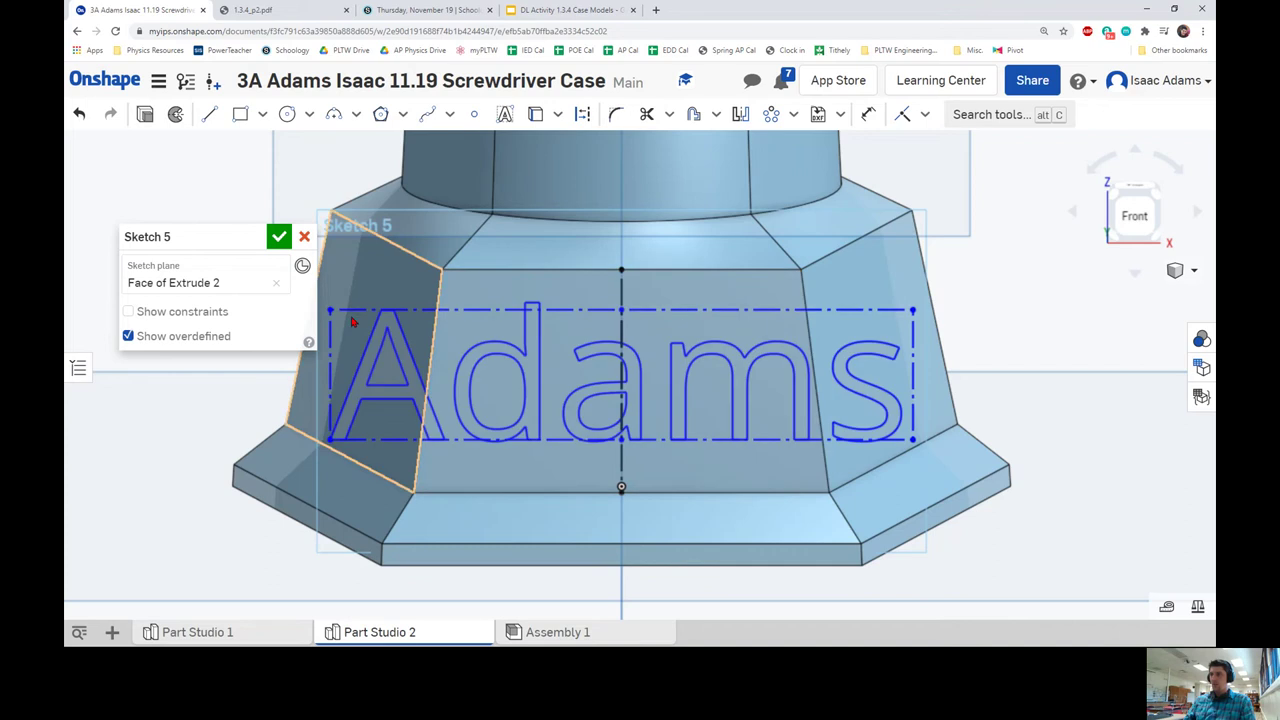
left_click_drag(330, 311, 446, 345)
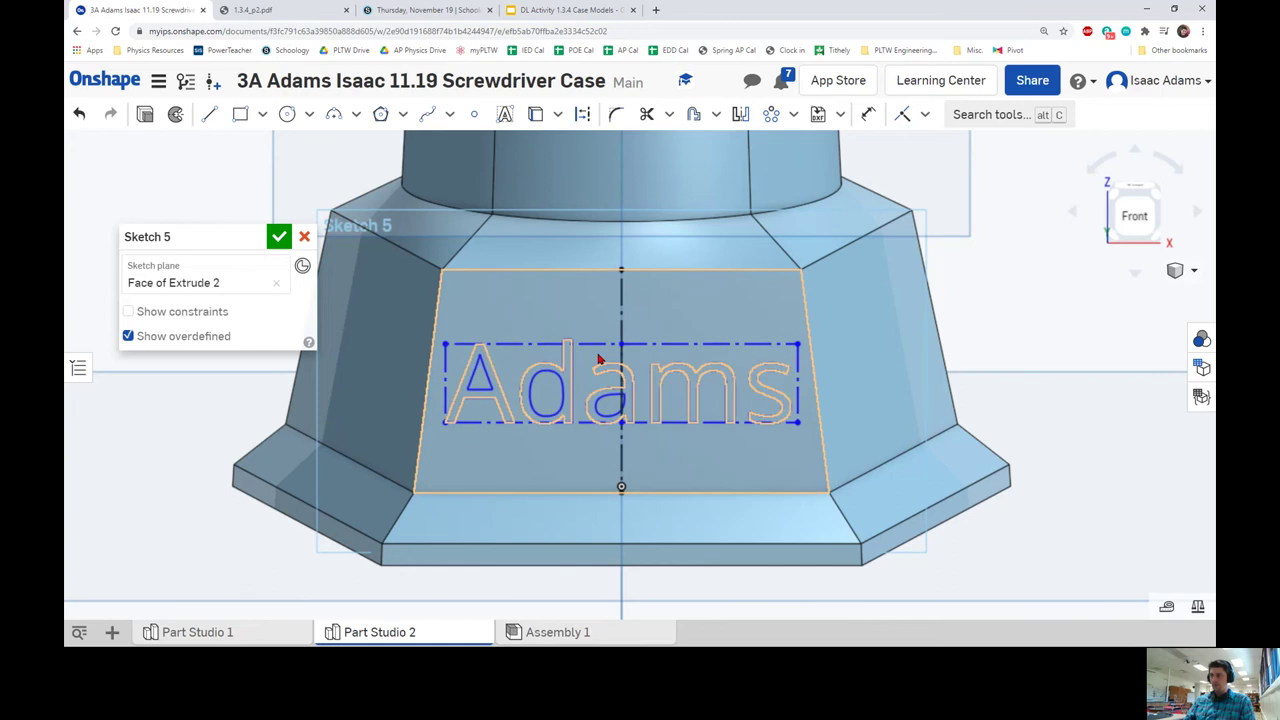
- Measure the distance between the top and bottom edges of the front face
scroll(602, 364, "up", 3)
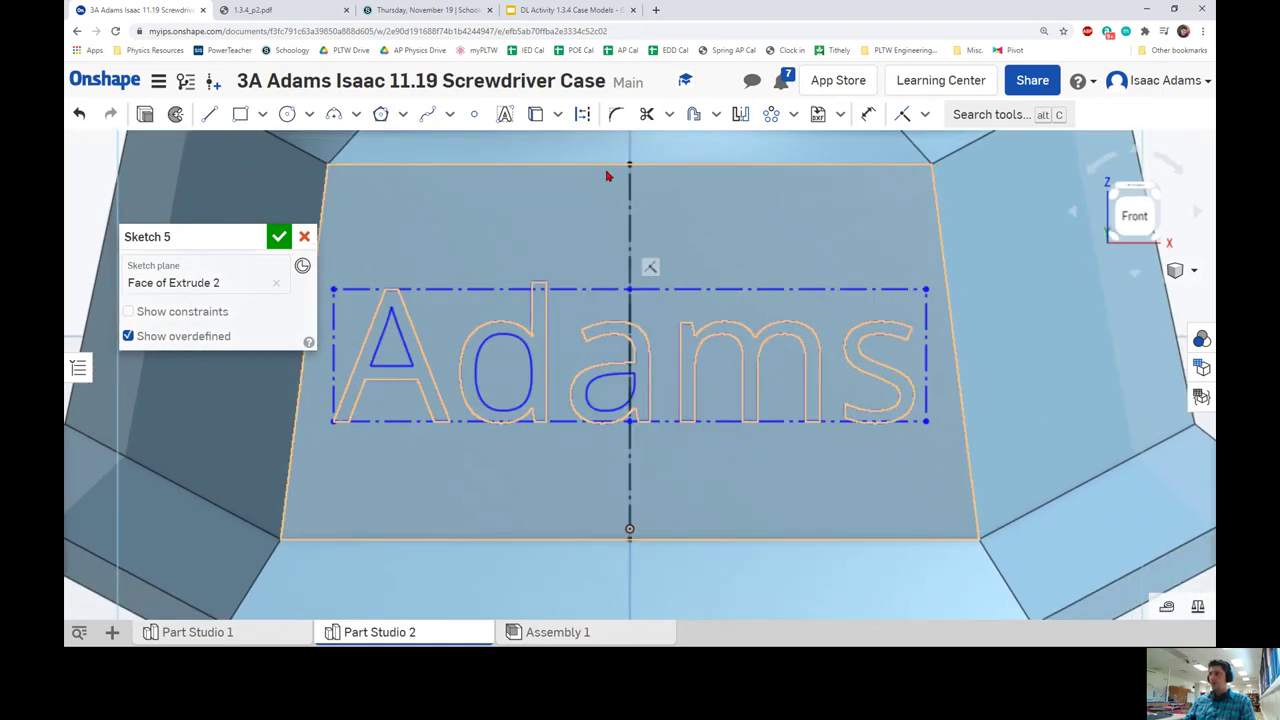
left_click(1166, 606)
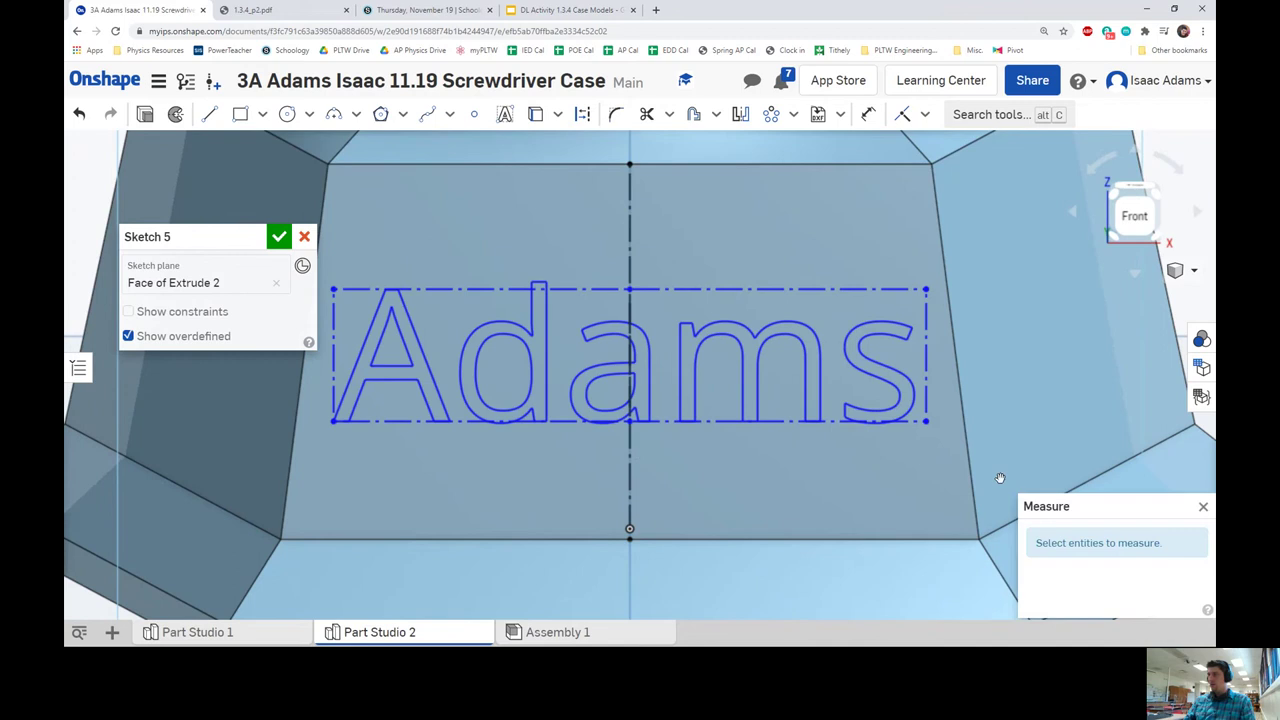
left_click(523, 537)
left_click(525, 530)
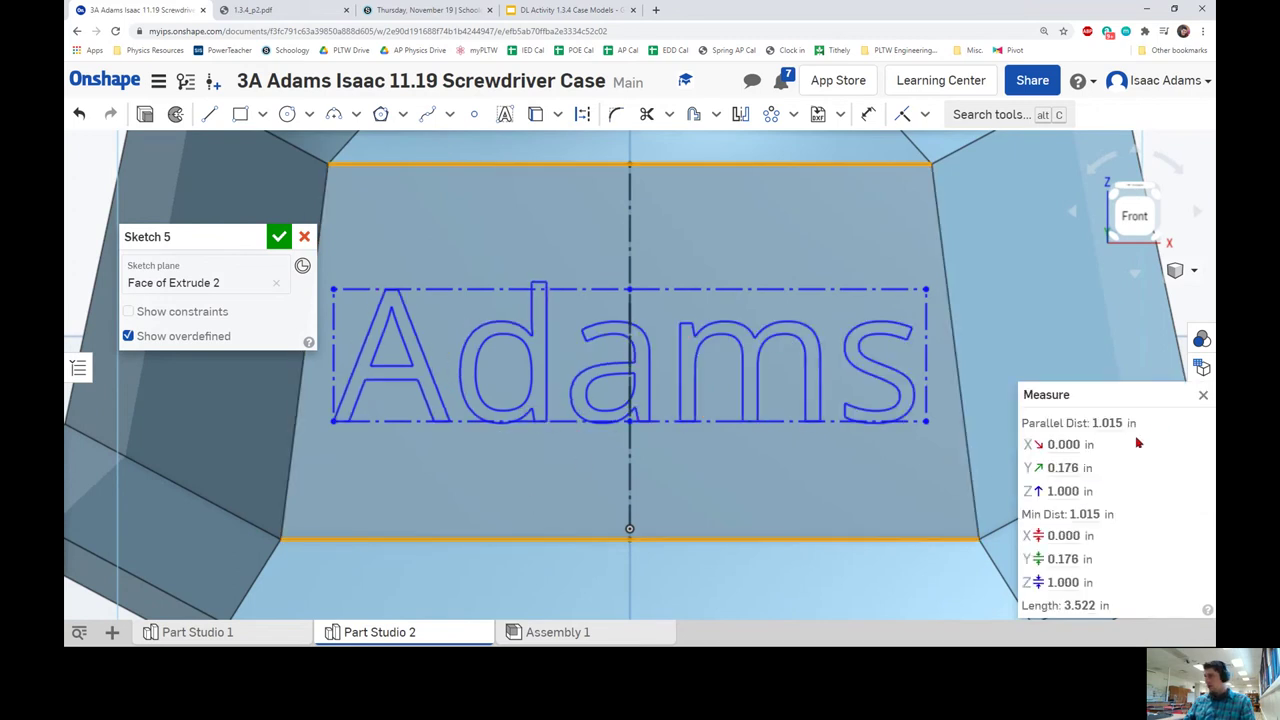
left_click(1204, 398)
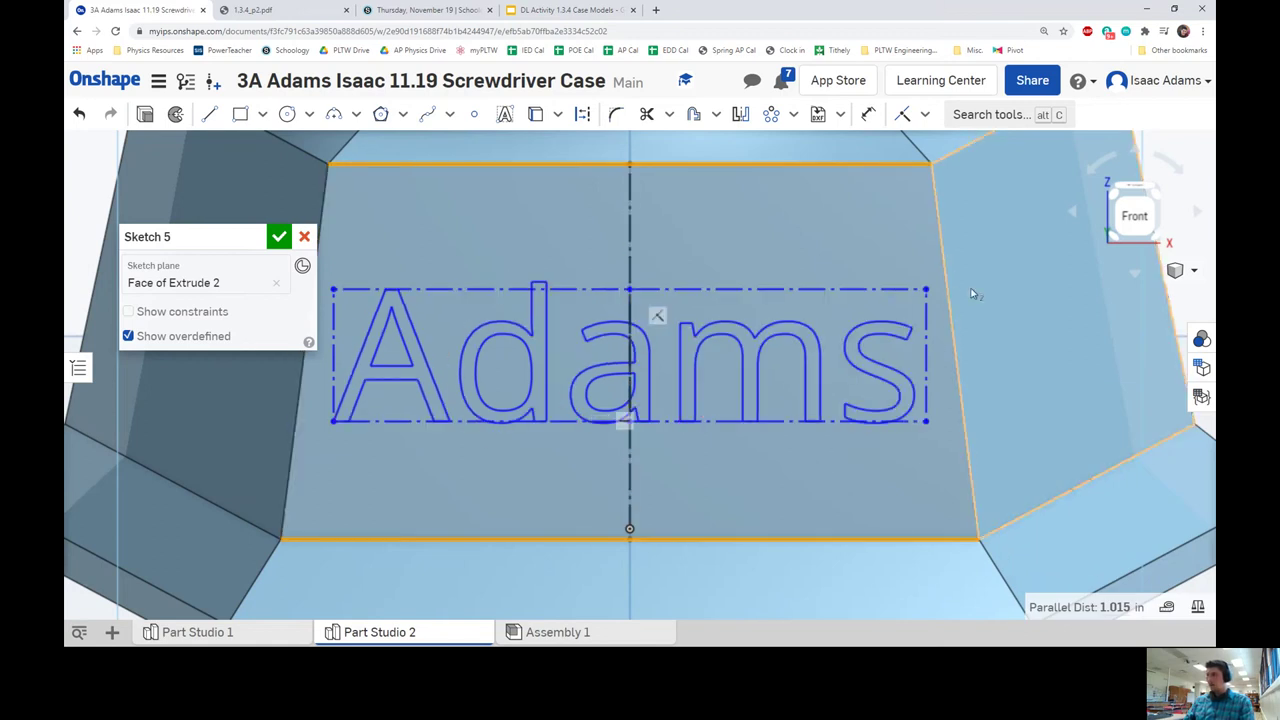
- Dimension the text box's bottom line 0.25 in above the front face's bottom edge
left_click(861, 118)
left_click(565, 421)
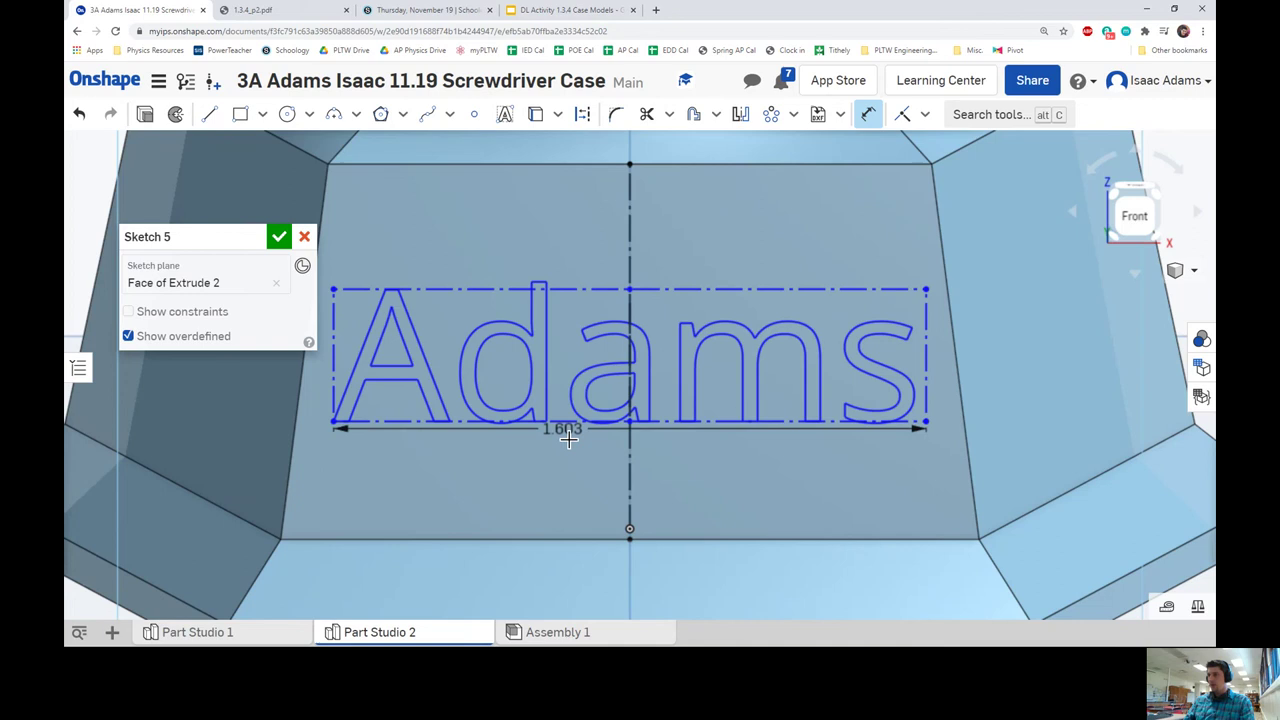
left_click(576, 536)
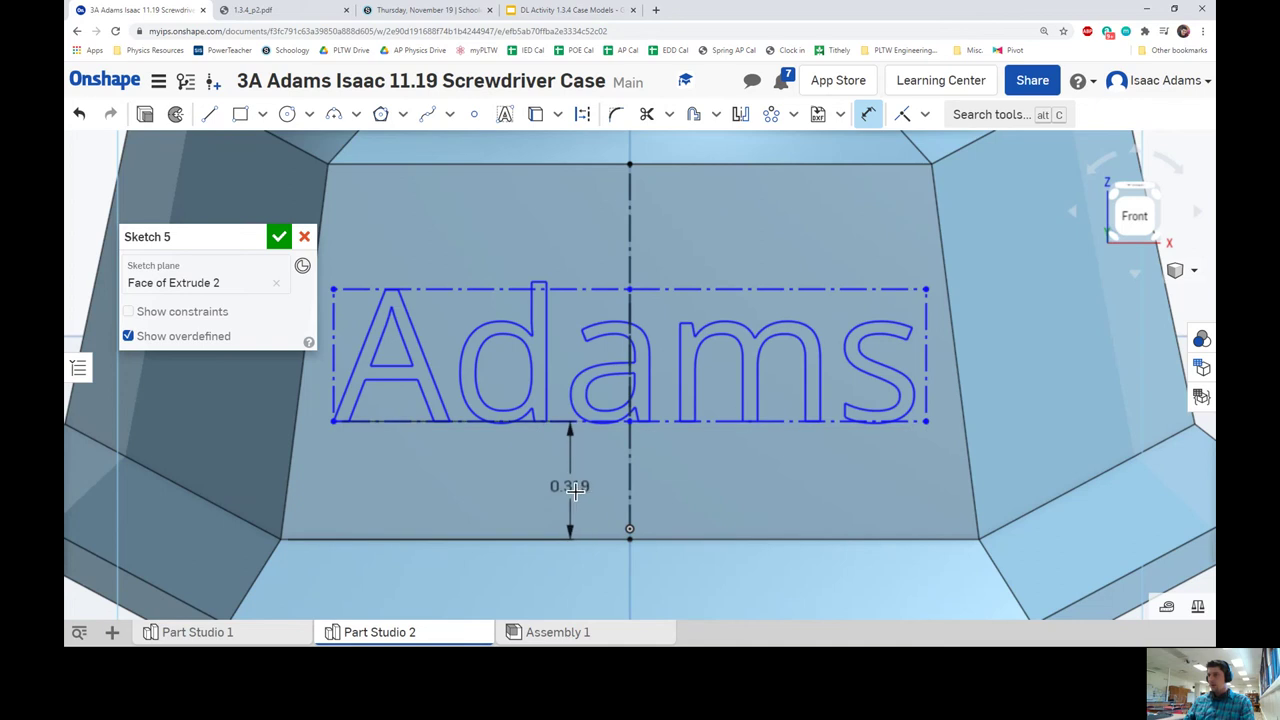
left_click(570, 486)
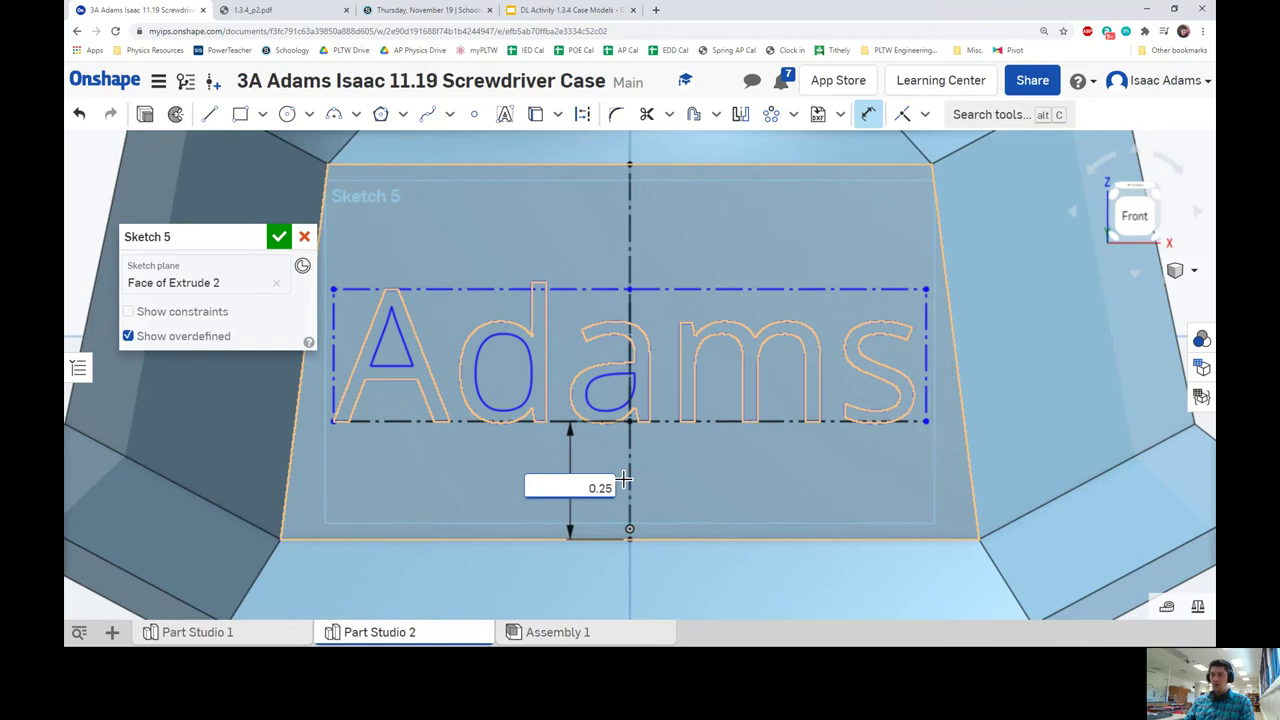
type("0.25")
key("Return")
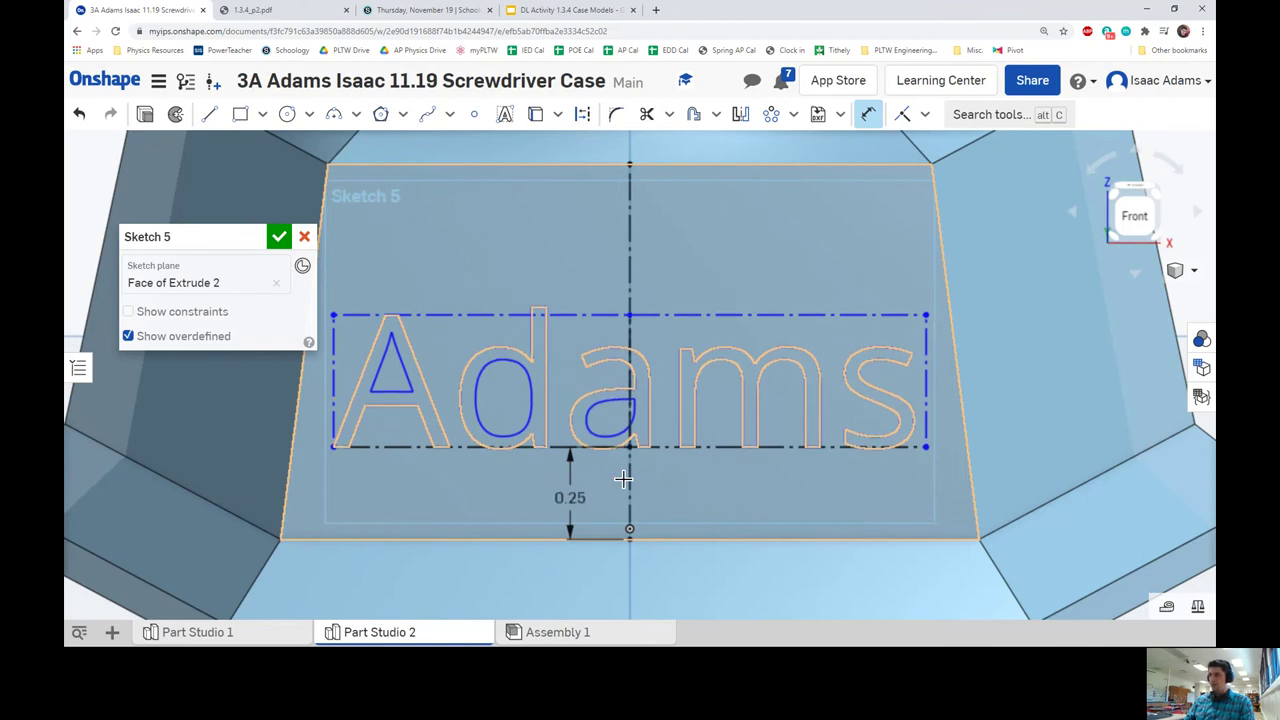
- Dimension the text box's lower-left corner 0.1 in from the front face's adjacent slanted edge and finish the sketch
mouse_move(623, 480)
right_mouse_down()
mouse_move(600, 472)
mouse_move(628, 467)
mouse_move(560, 465)
right_mouse_up()
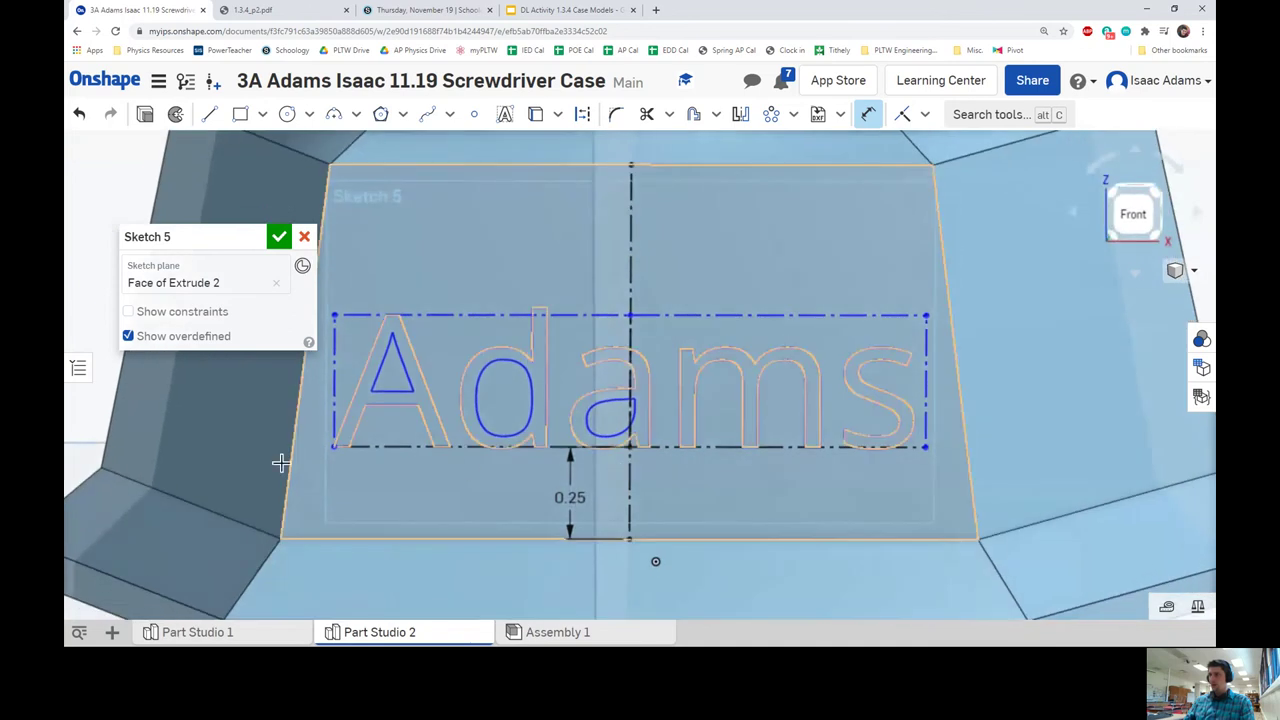
left_click(333, 452)
left_click(297, 443)
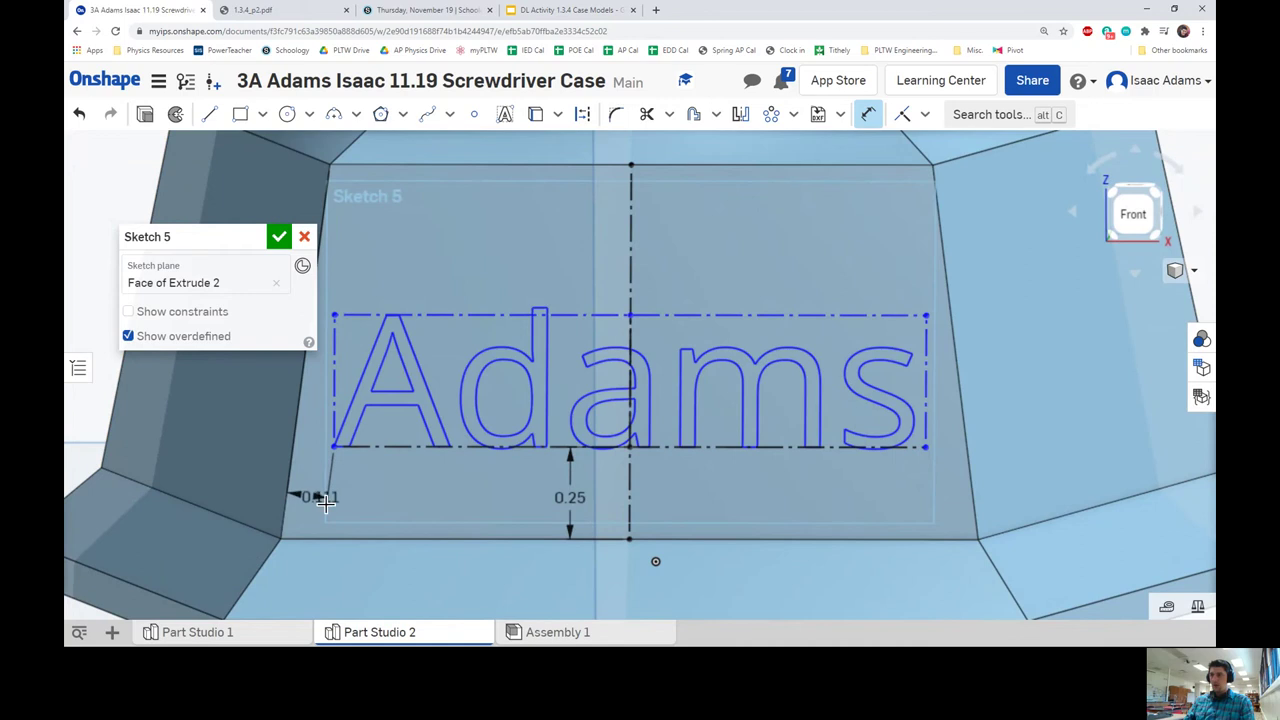
left_click(318, 492)
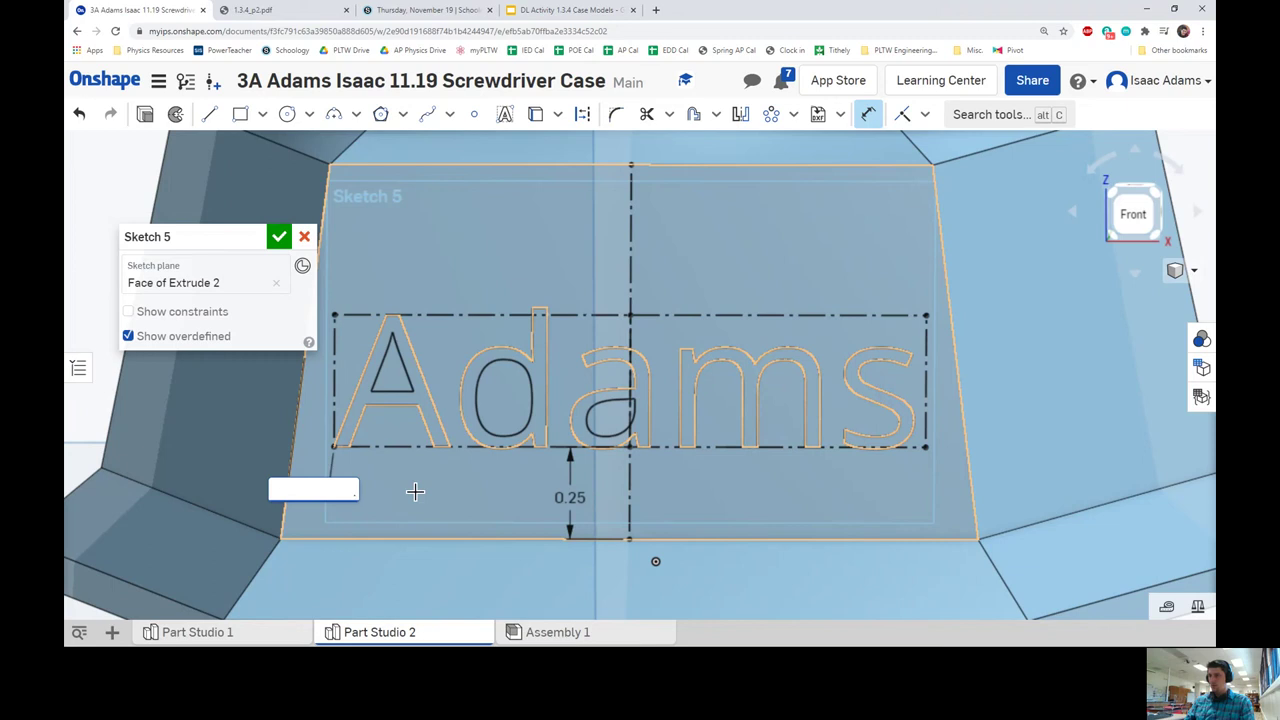
type("0.1")
key("Return")
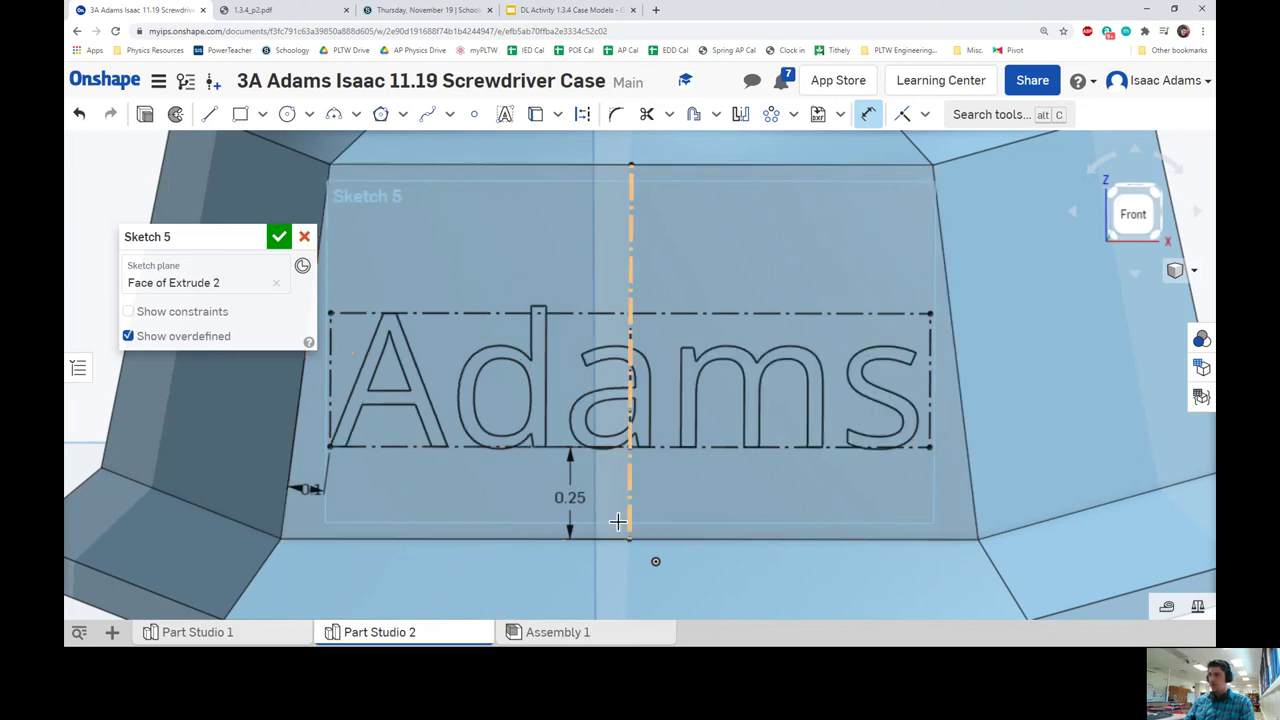
mouse_move(660, 540)
right_mouse_down()
mouse_move(640, 520)
mouse_move(655, 518)
mouse_move(622, 528)
right_mouse_up()
right_click_drag(580, 455, 572, 452)
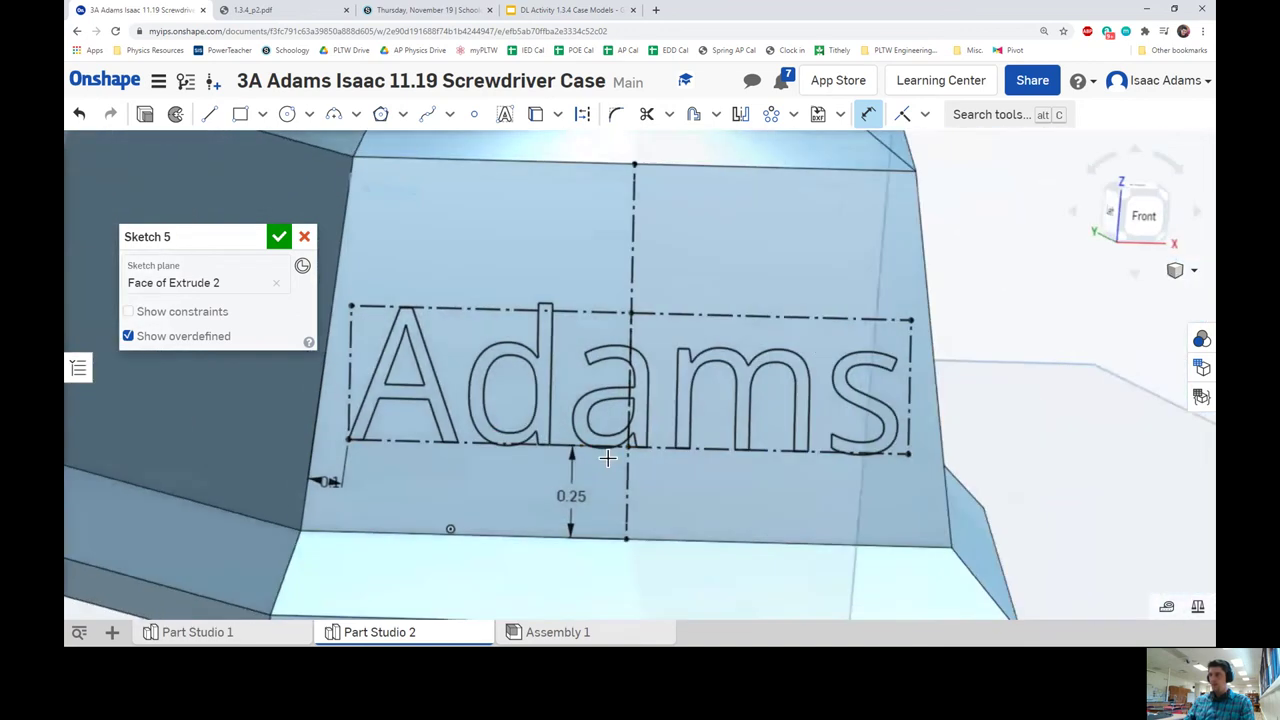
left_click(279, 240)
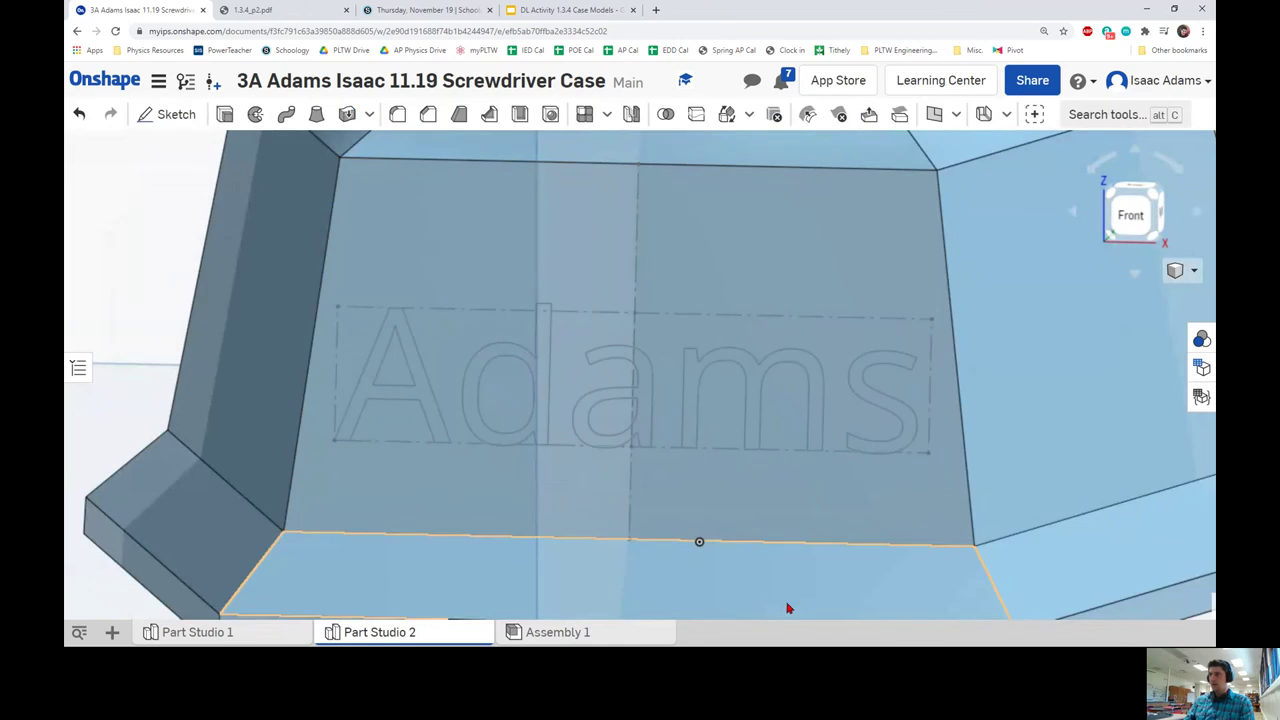
- Engrave the surname text into the front face with a shallow blind Remove extrude, cutting inward from the sketch
mouse_move(960, 508)
right_mouse_down()
mouse_move(943, 514)
mouse_move(955, 514)
right_mouse_up()
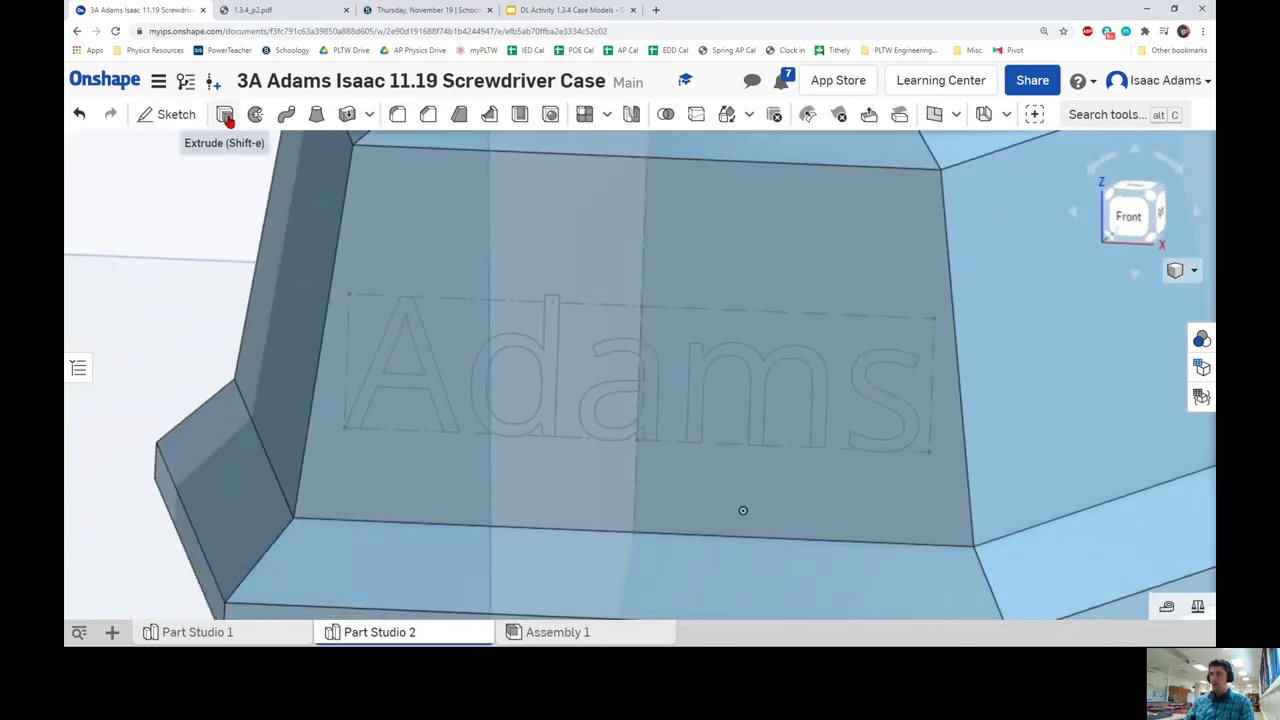
left_click(225, 116)
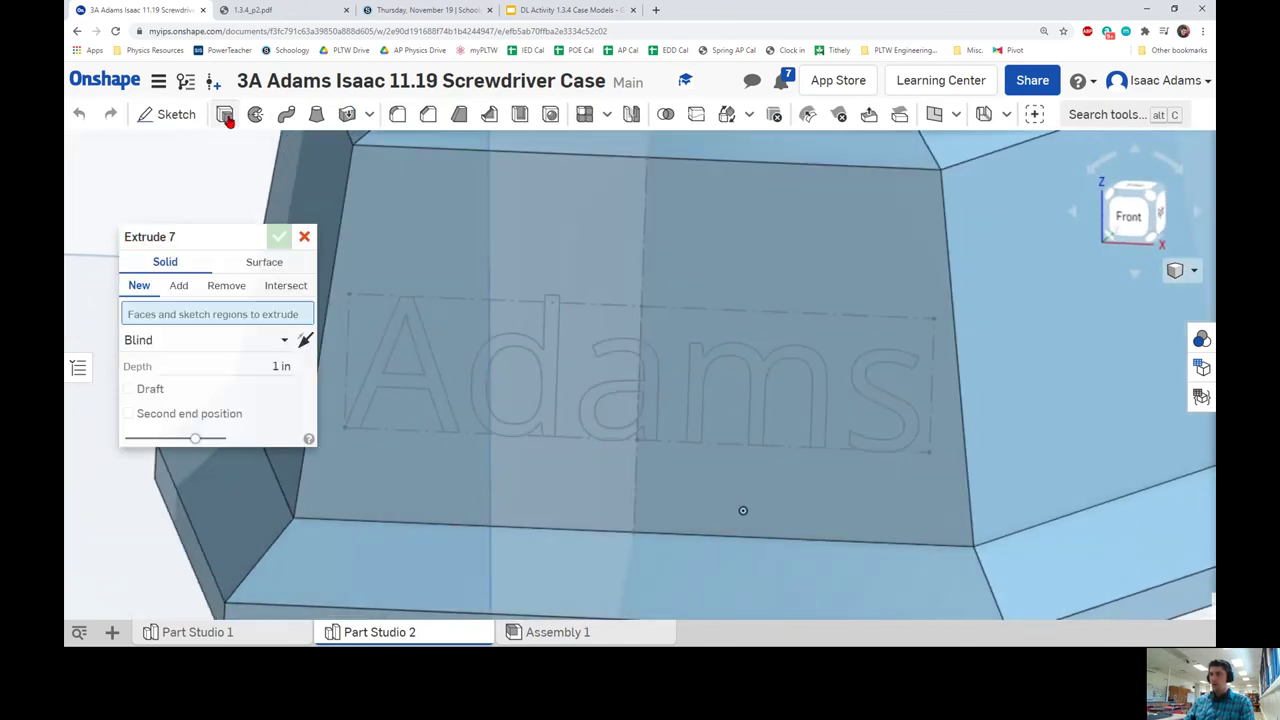
left_click(420, 332)
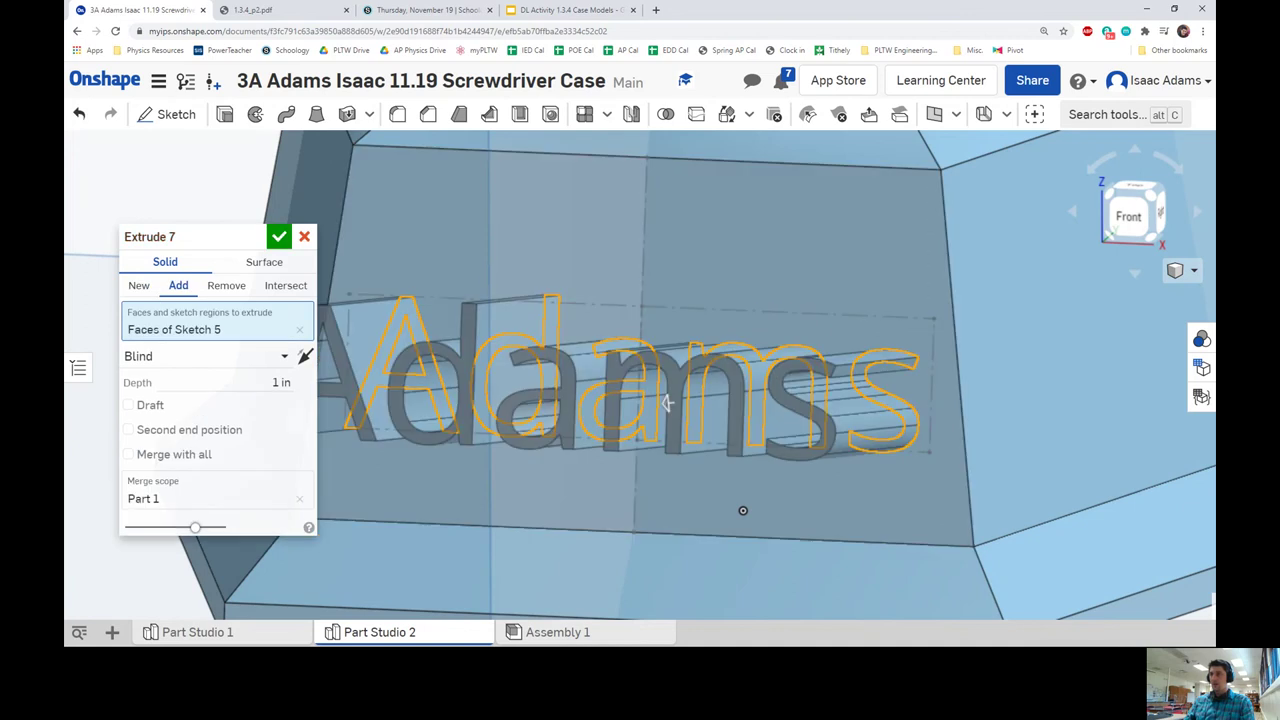
mouse_move(420, 332)
right_mouse_down()
mouse_move(554, 357)
mouse_move(565, 330)
right_mouse_up()
scroll(492, 355, "down", 3)
scroll(554, 357, "up", 3)
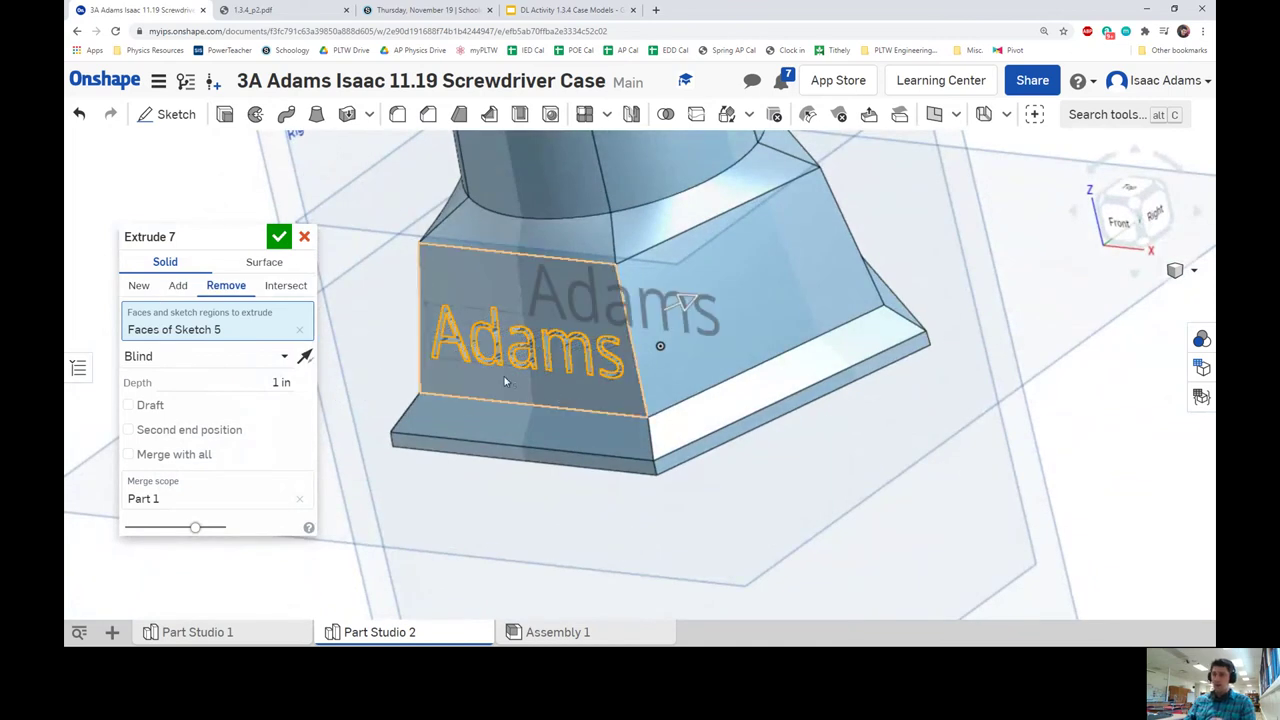
right_click_drag(504, 376, 560, 380)
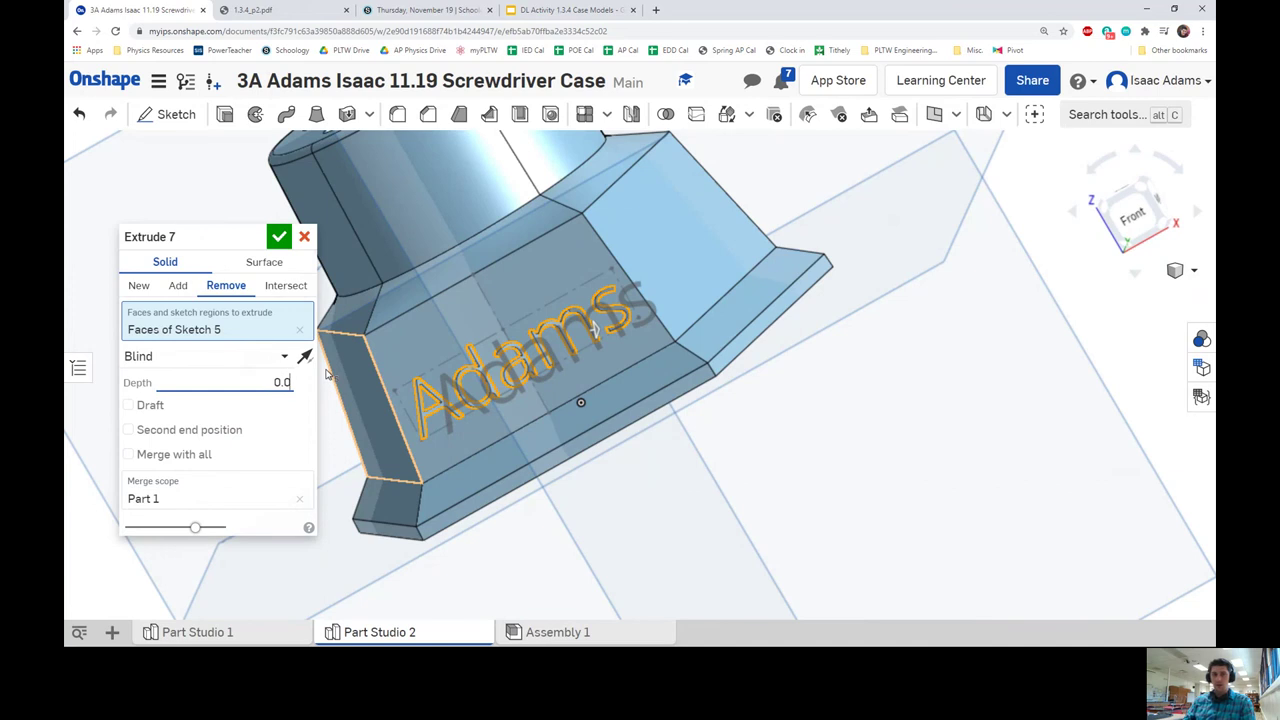
left_click(280, 238)
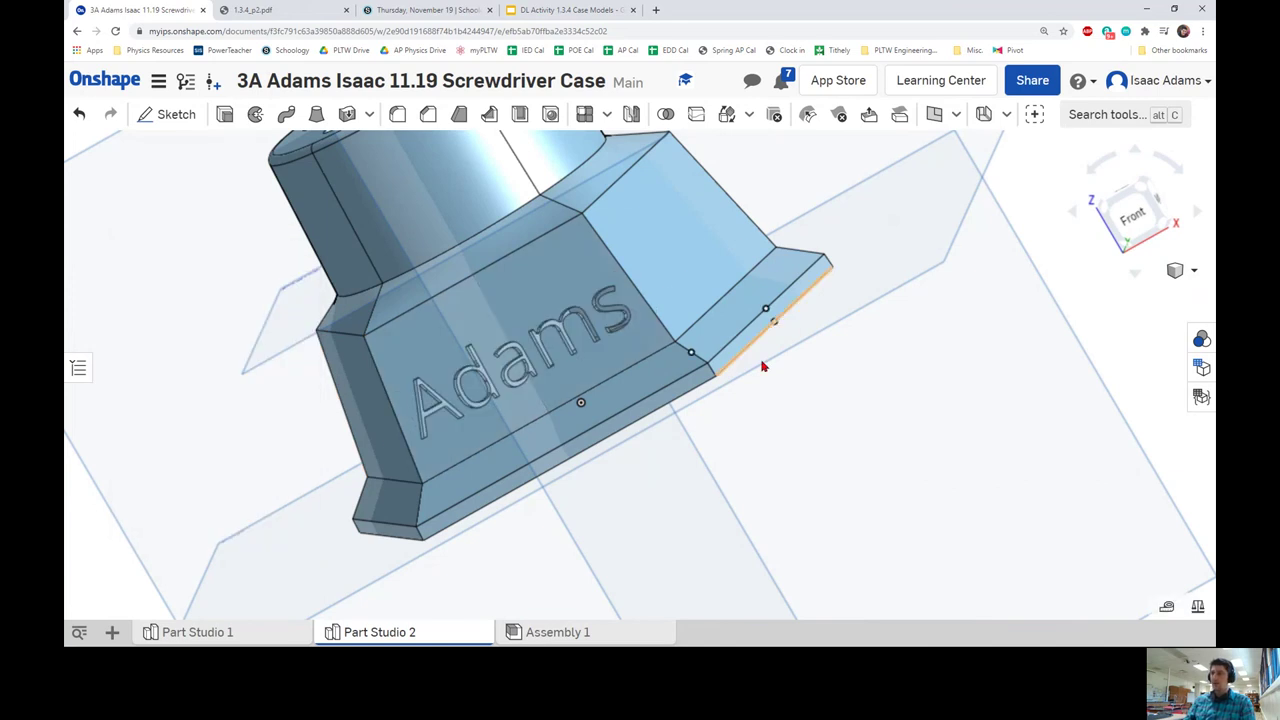
- Inspect the engraved surname on the base from several angles and straight from the front
mouse_move(763, 363)
right_mouse_down()
mouse_move(746, 380)
mouse_move(767, 368)
right_mouse_up()
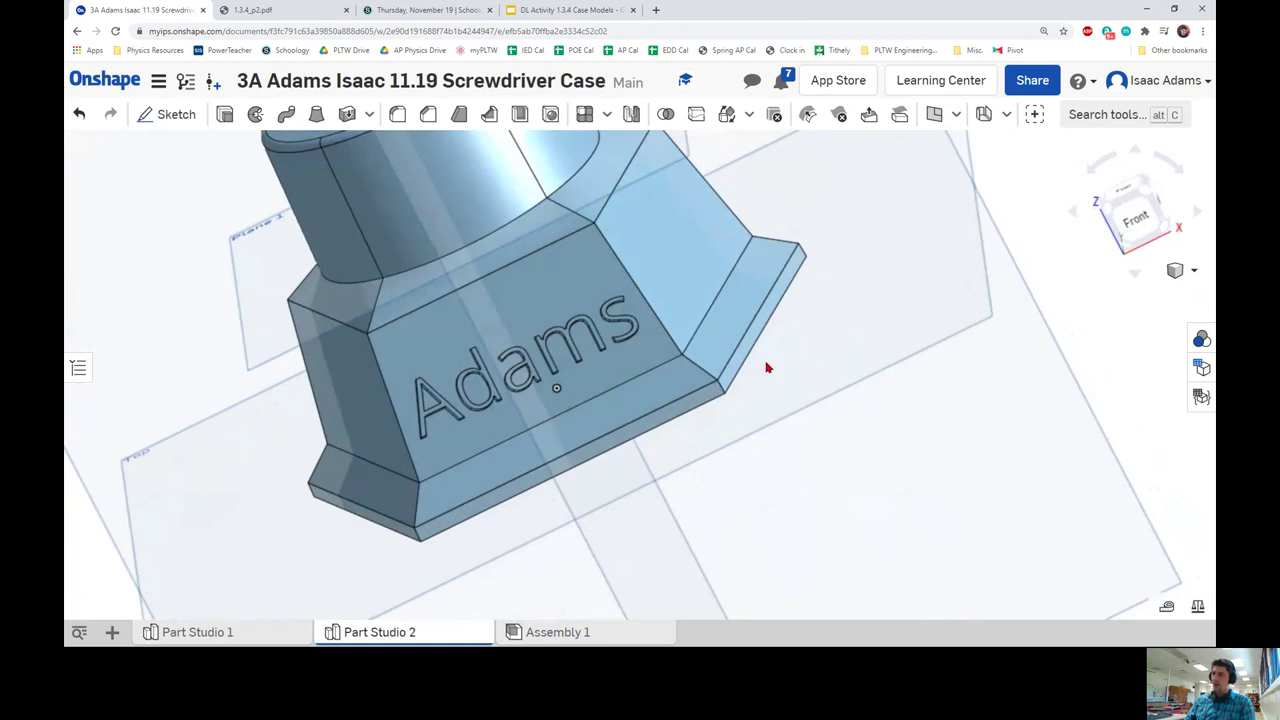
right_click_drag(651, 343, 1059, 310)
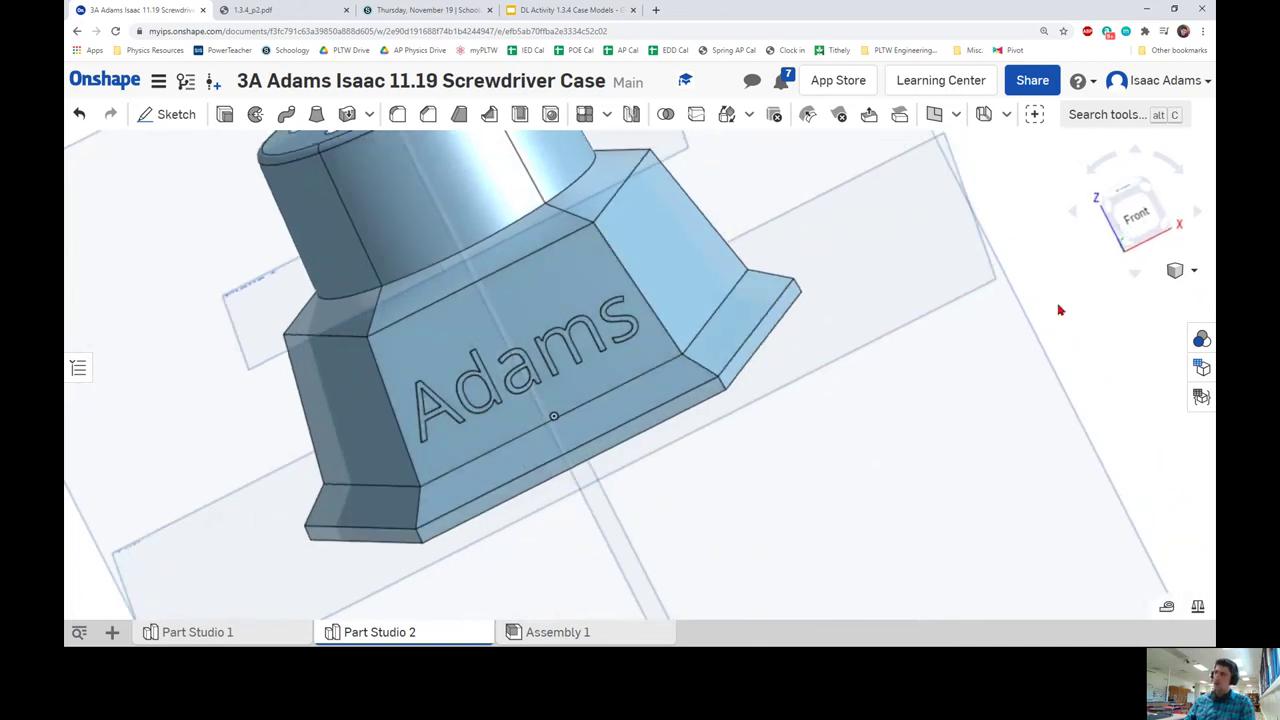
left_click(1141, 213)
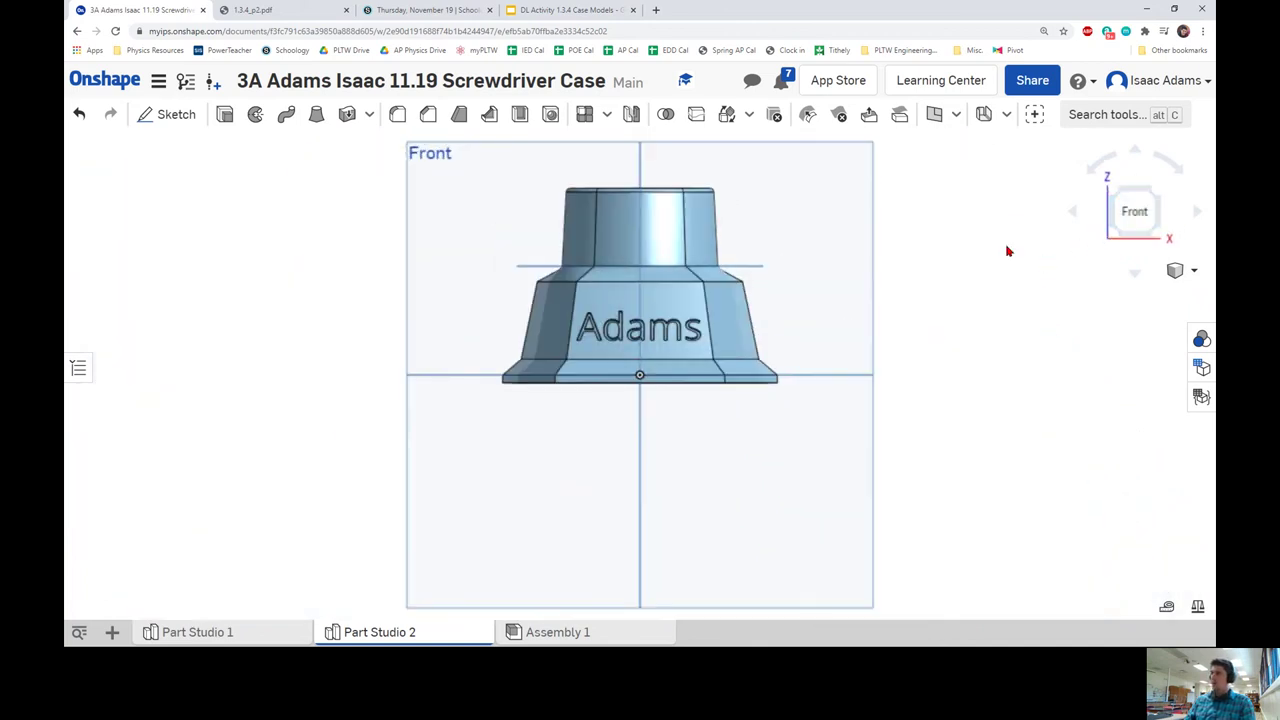
right_click_drag(1008, 251, 1026, 277)
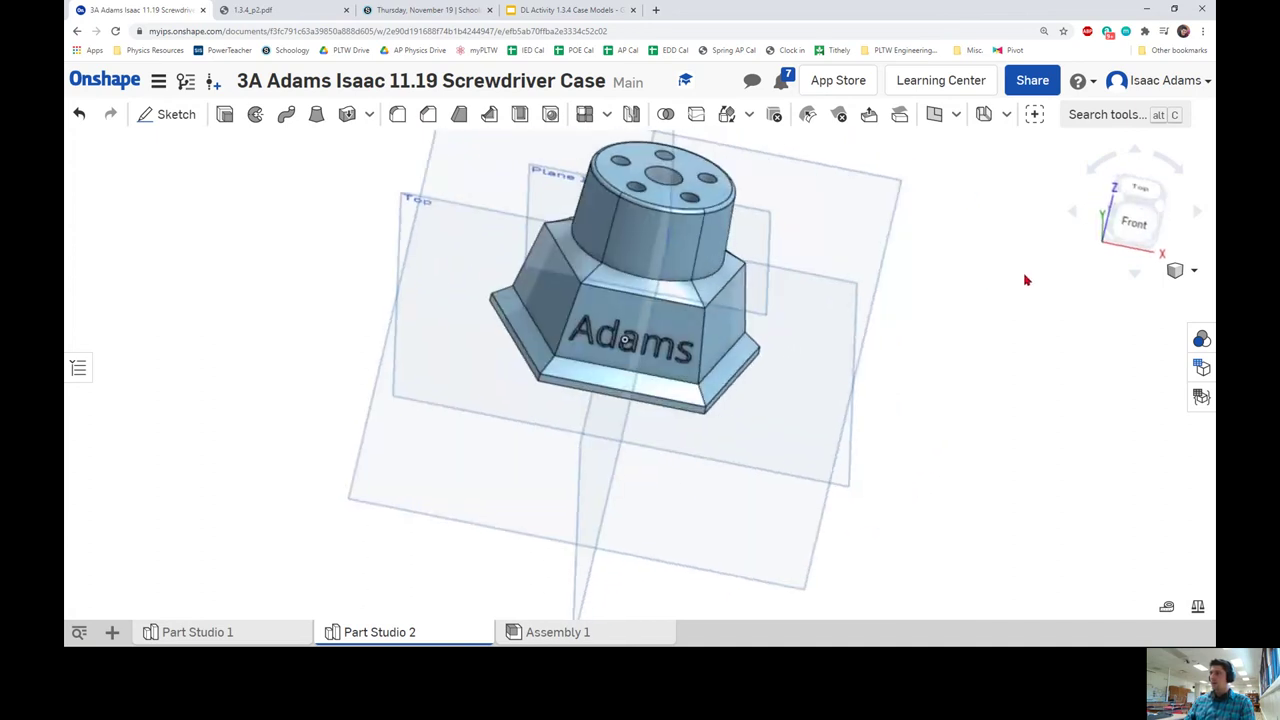
- Check the Screwdriver Case -- Top View slide in the case models presentation, and show the model in Onshape from the top
left_click(597, 10)
left_click(127, 214)
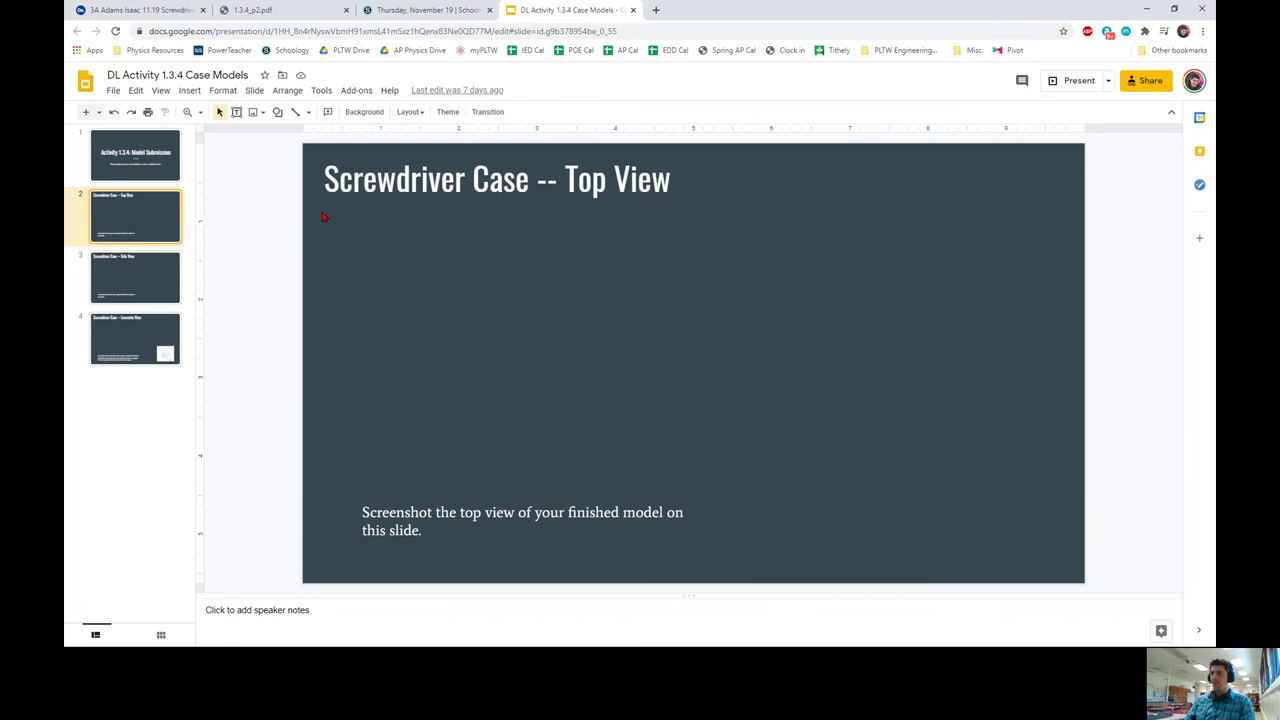
left_click(258, 10)
left_click(175, 9)
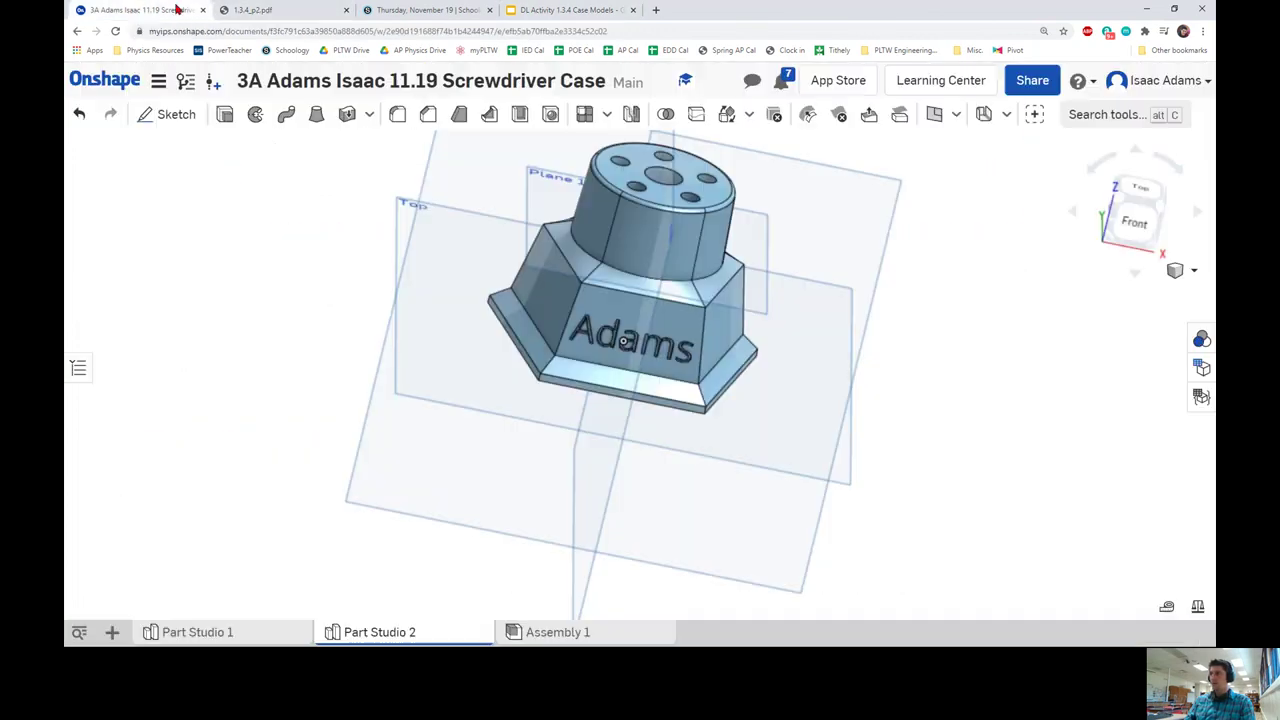
left_click(1140, 189)
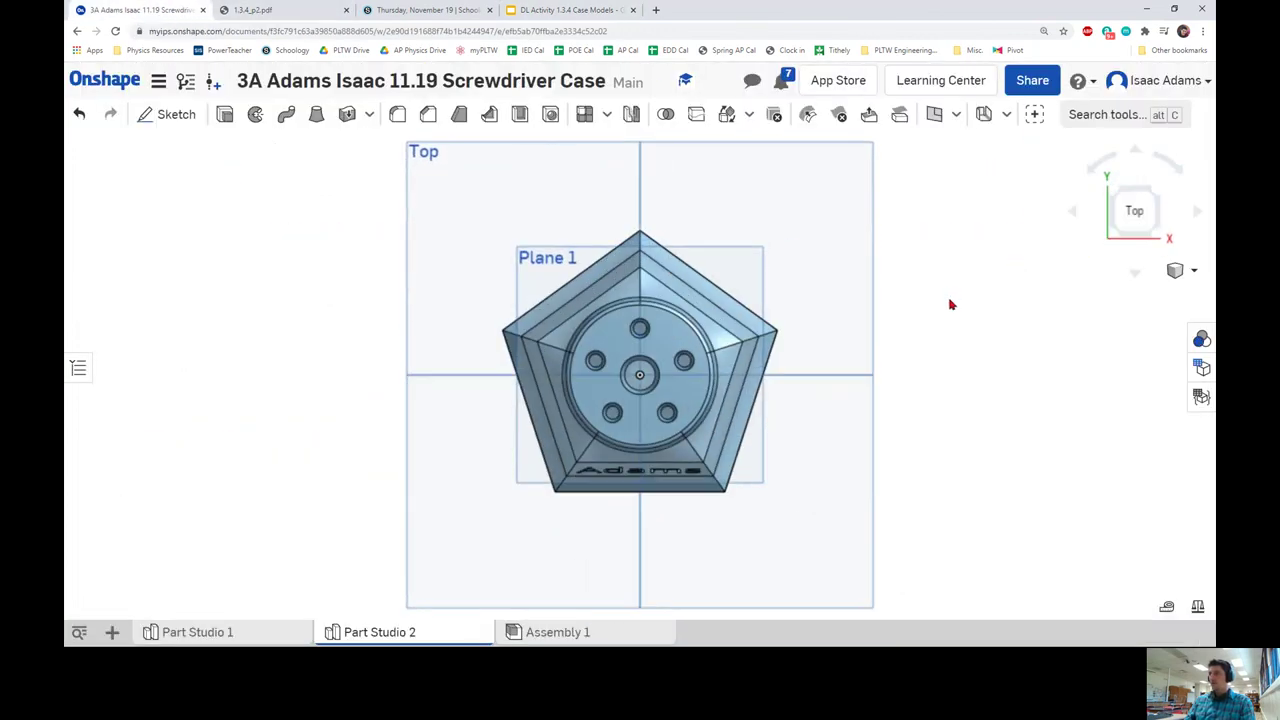
- Check the side view slide in the presentation, and view the Onshape model from the right side and at angled corner orientations
left_click(570, 10)
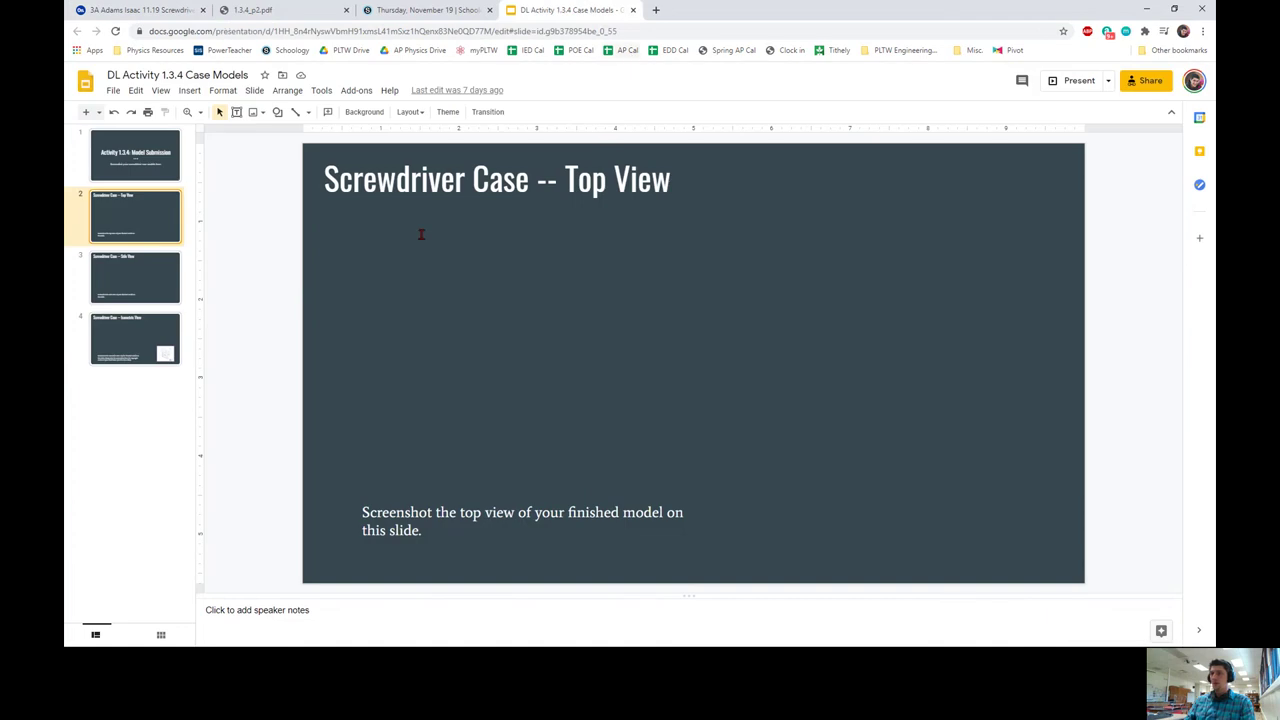
left_click(137, 262)
left_click(256, 10)
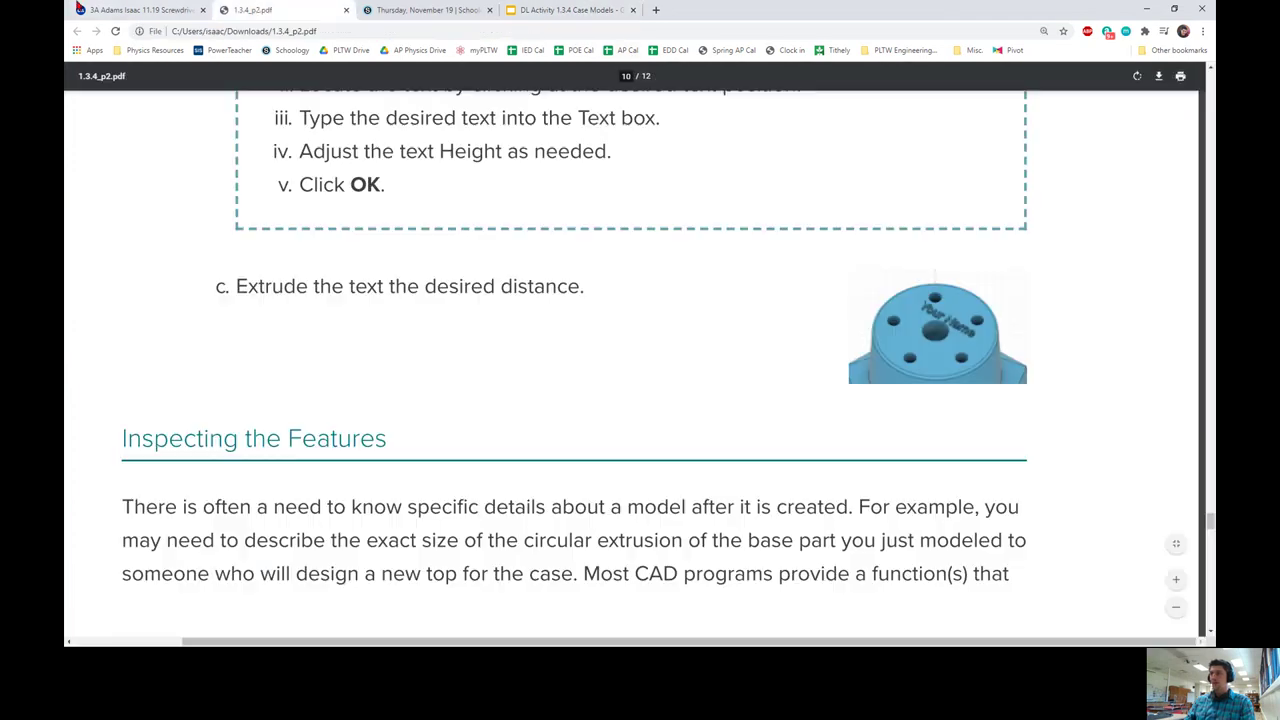
left_click(108, 9)
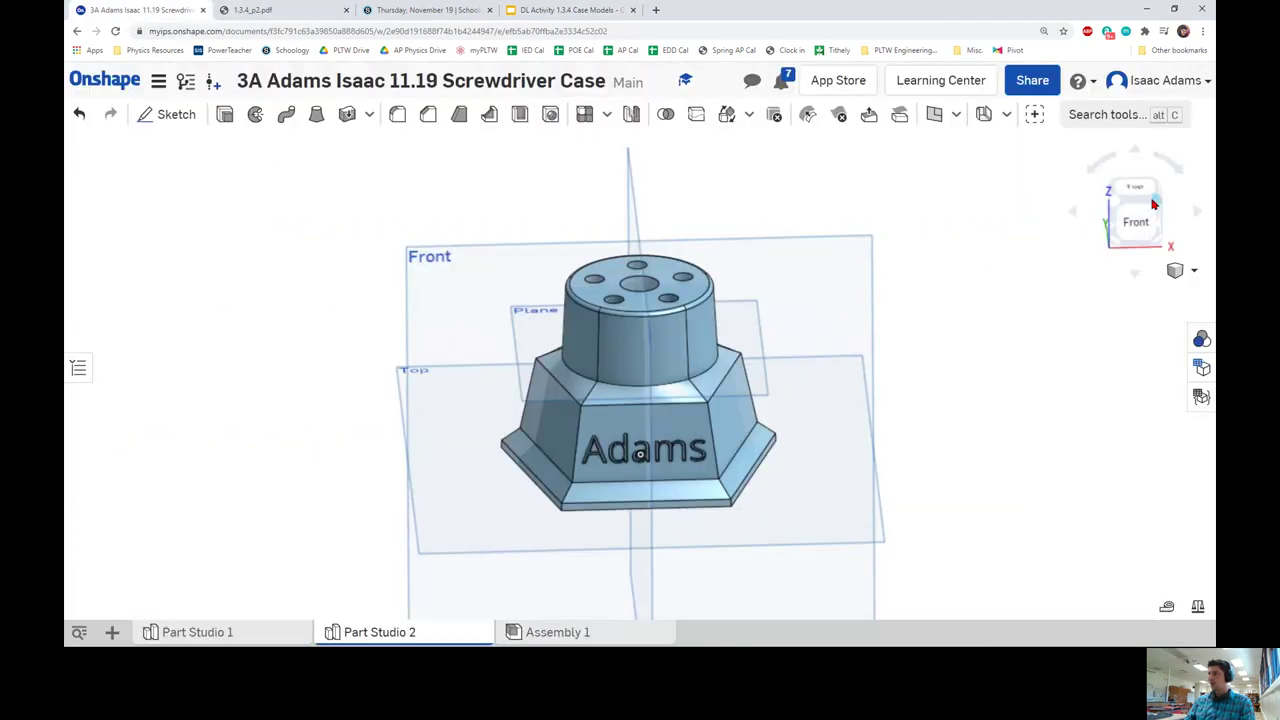
left_click(1155, 205)
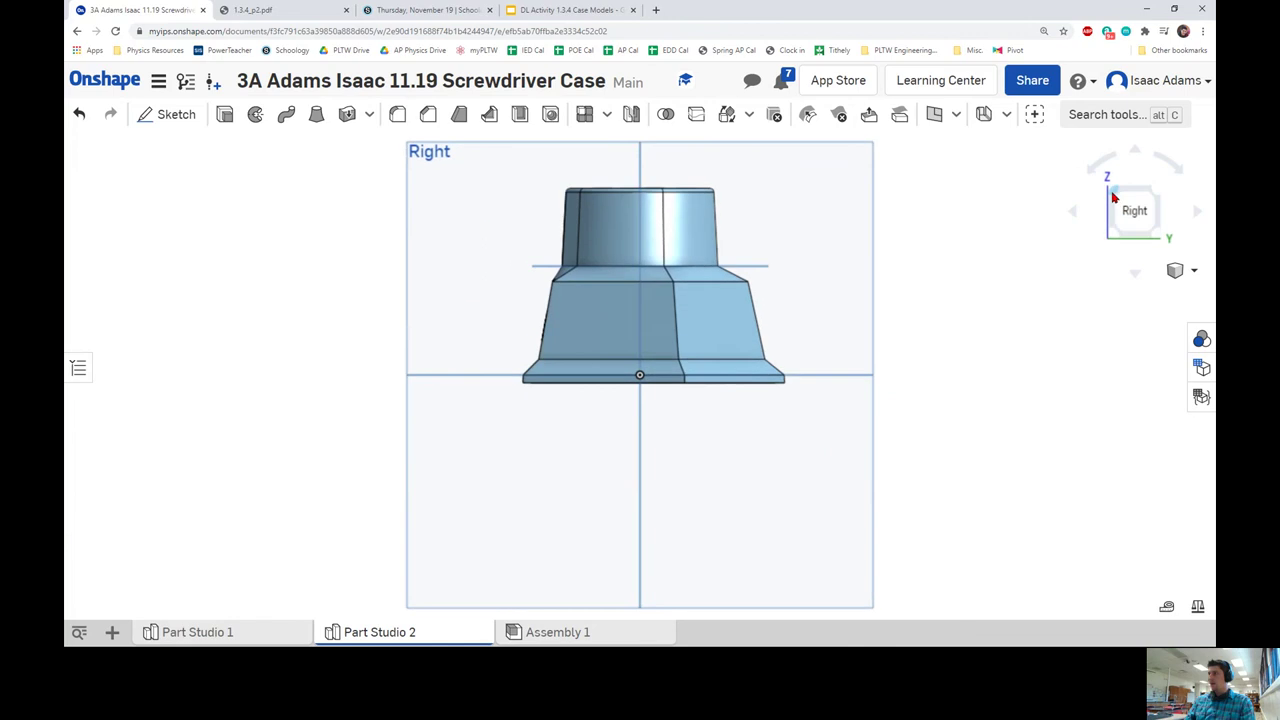
left_click_drag(1113, 198, 1130, 237)
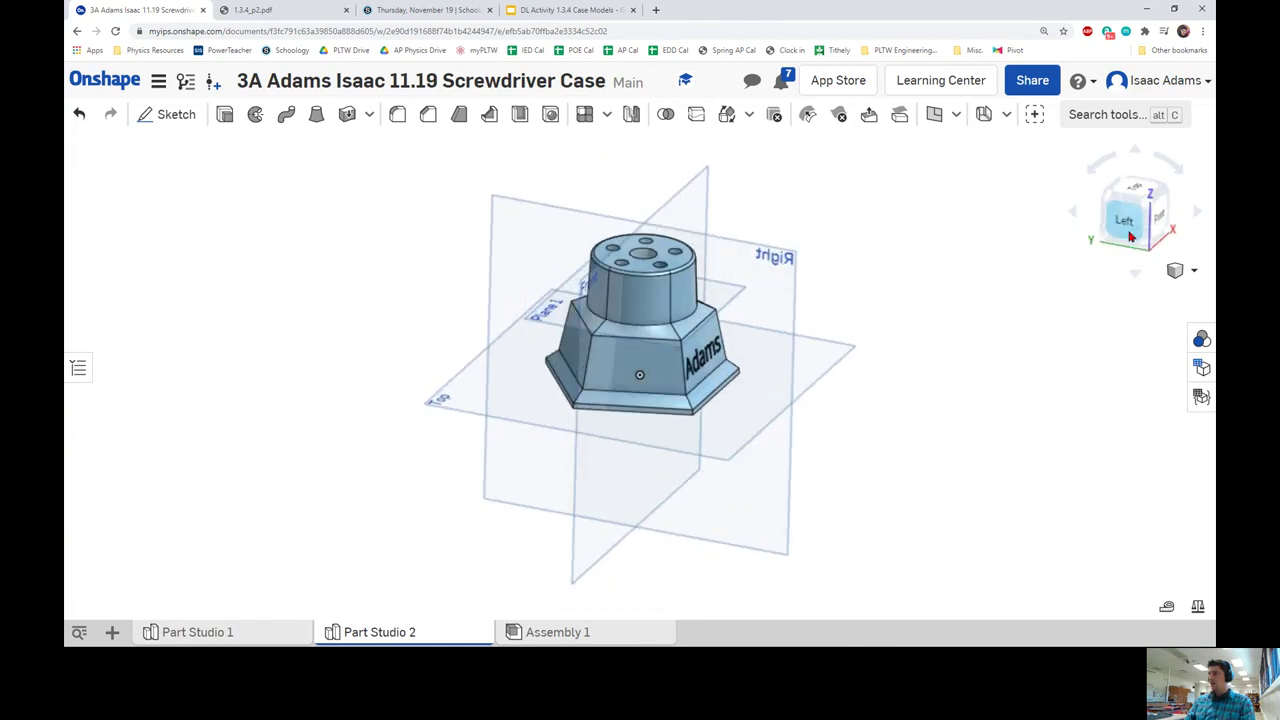
left_click(1130, 237)
left_click(1155, 197)
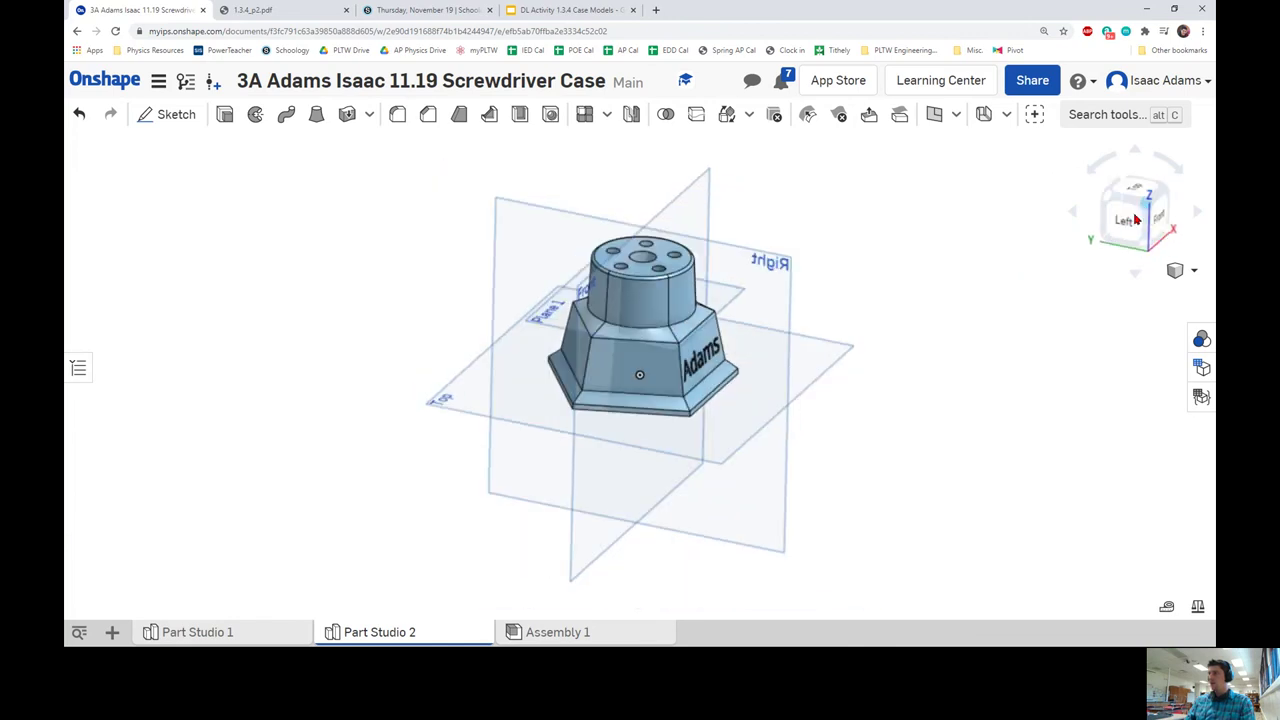